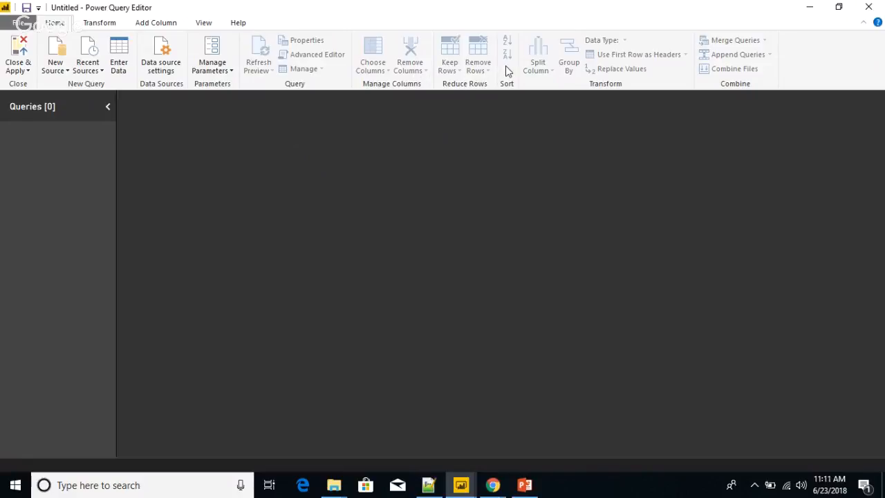
Step: Close the query editor and look through the Data and Relationships views, ending in the Report view
{"action": "left_click", "coordinate": [864, 10]}
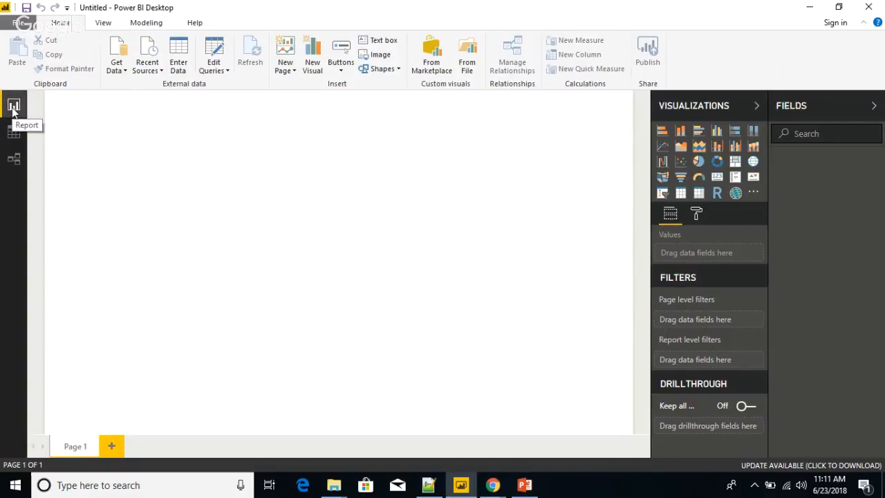
{"action": "left_click", "coordinate": [14, 131]}
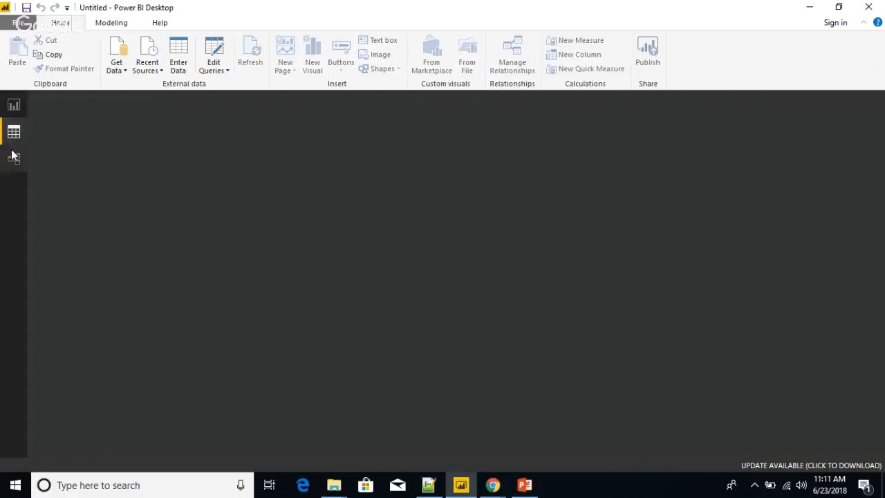
{"action": "left_click", "coordinate": [14, 162]}
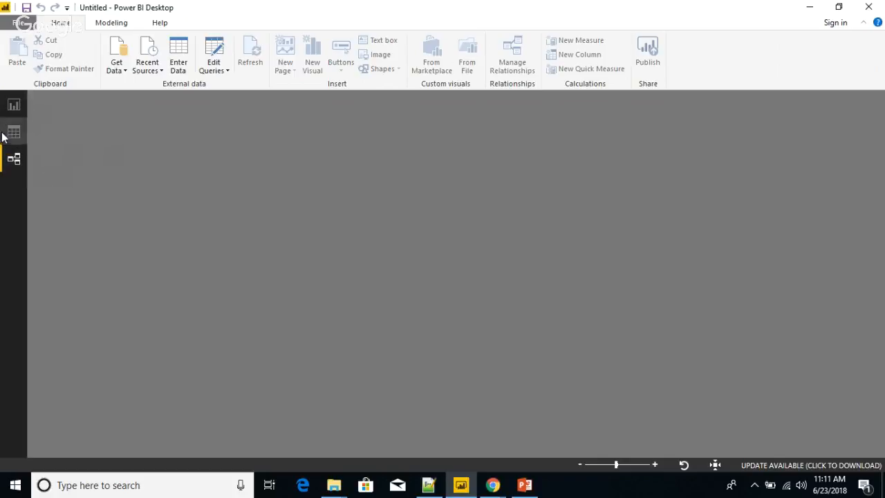
{"action": "left_click", "coordinate": [15, 132]}
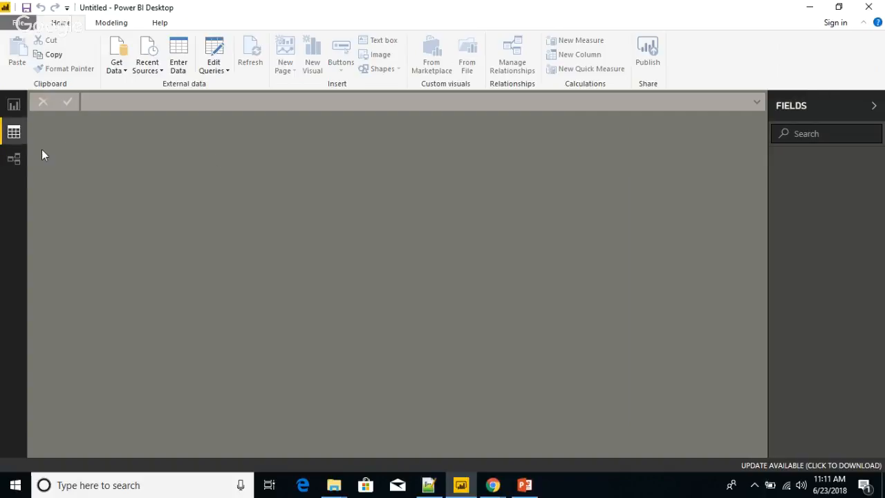
{"action": "left_click", "coordinate": [14, 105]}
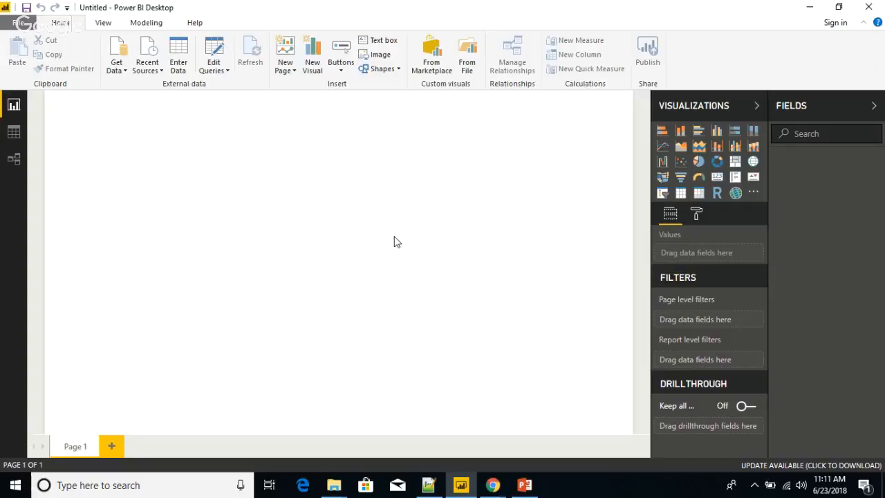
Step: Examine the file types offered for saving the report and the options for importing and exporting a Power BI template
{"action": "left_click", "coordinate": [20, 28]}
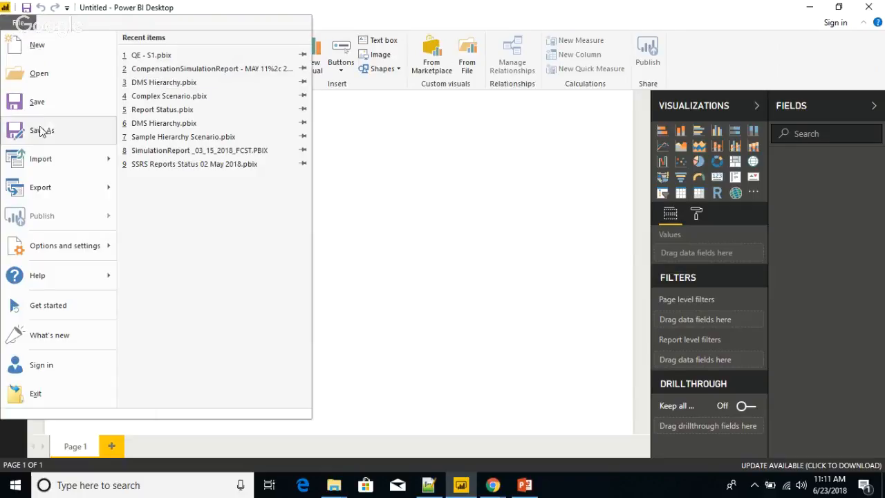
{"action": "left_click", "coordinate": [61, 133]}
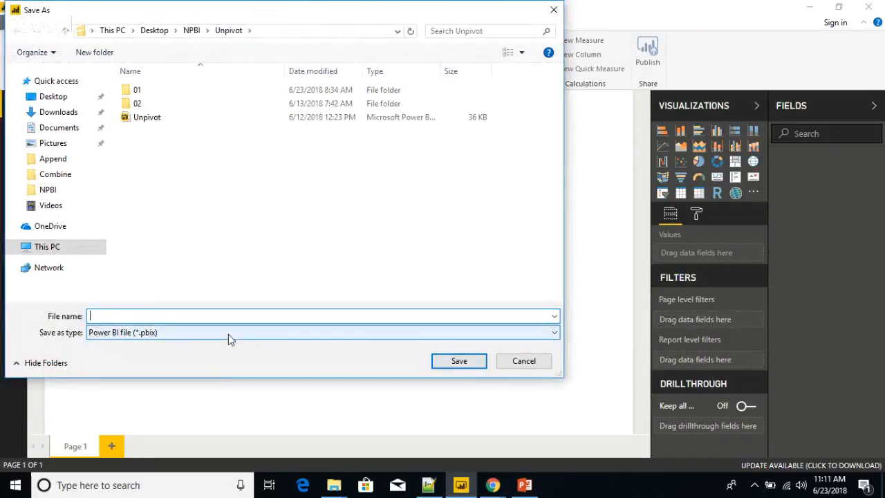
{"action": "left_click", "coordinate": [228, 334]}
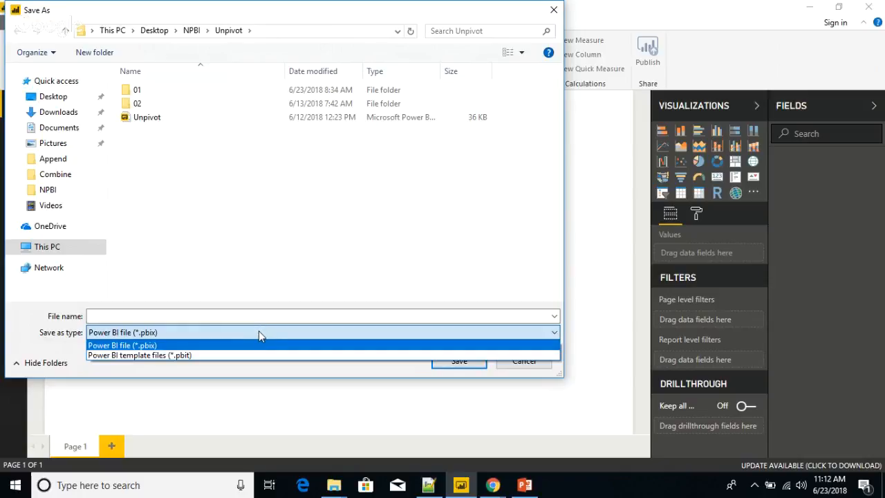
{"action": "left_click", "coordinate": [245, 367]}
{"action": "left_click", "coordinate": [525, 361]}
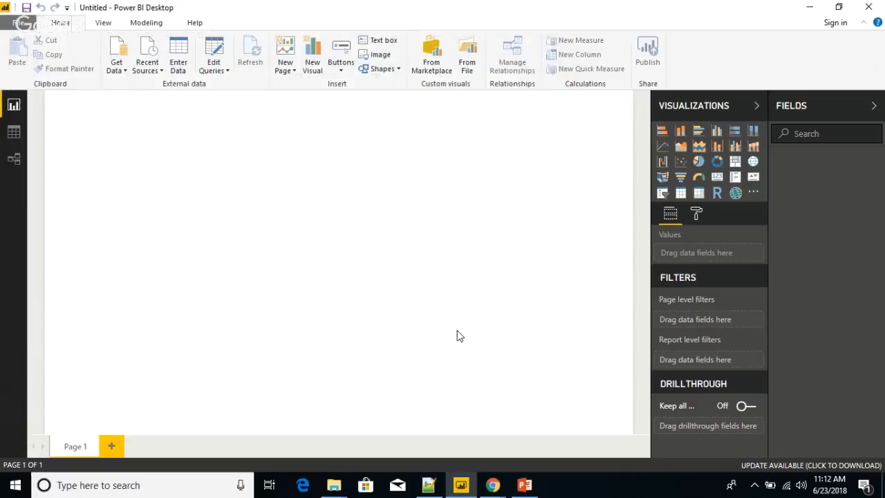
{"action": "left_click", "coordinate": [20, 23]}
{"action": "mouse_move", "coordinate": [56, 159]}
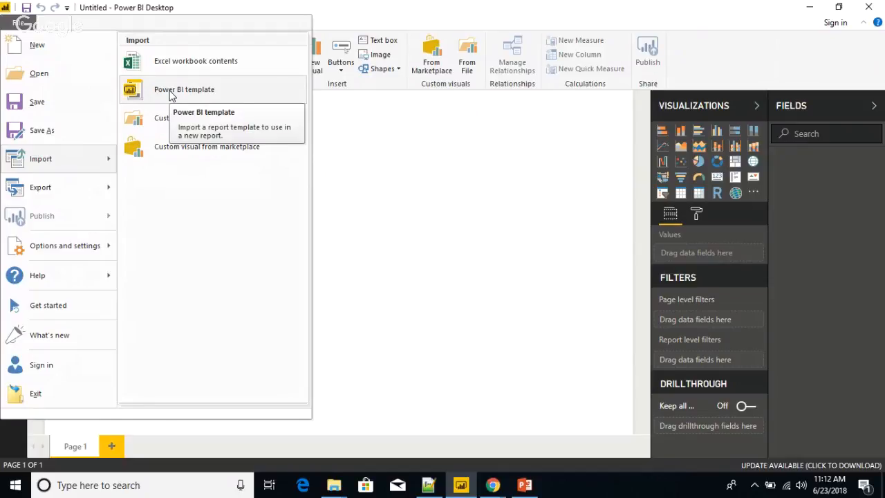
{"action": "mouse_move", "coordinate": [74, 186]}
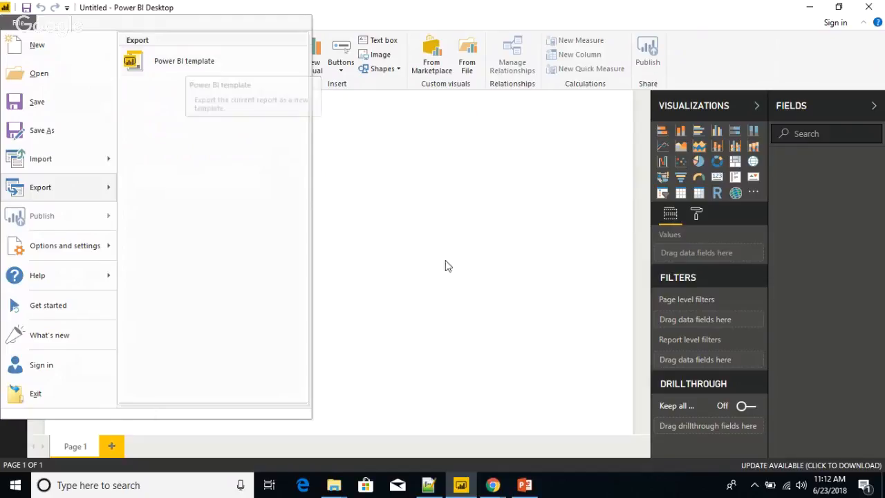
{"action": "left_click", "coordinate": [451, 285]}
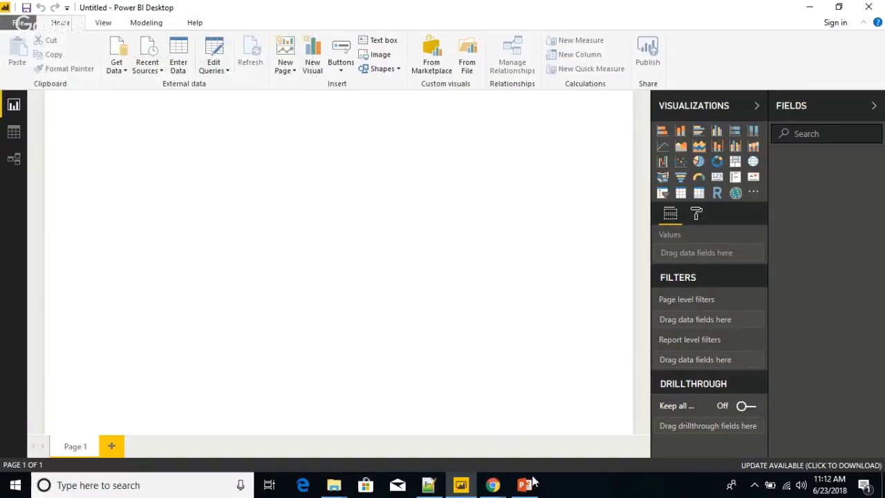
Step: Find Power BI Desktop with the Windows search and launch it
{"action": "mouse_move", "coordinate": [528, 485]}
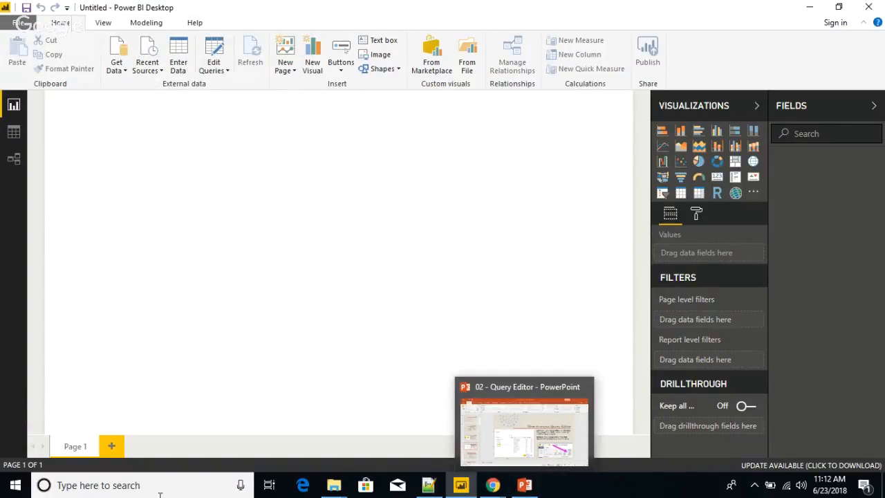
{"action": "left_click", "coordinate": [76, 488]}
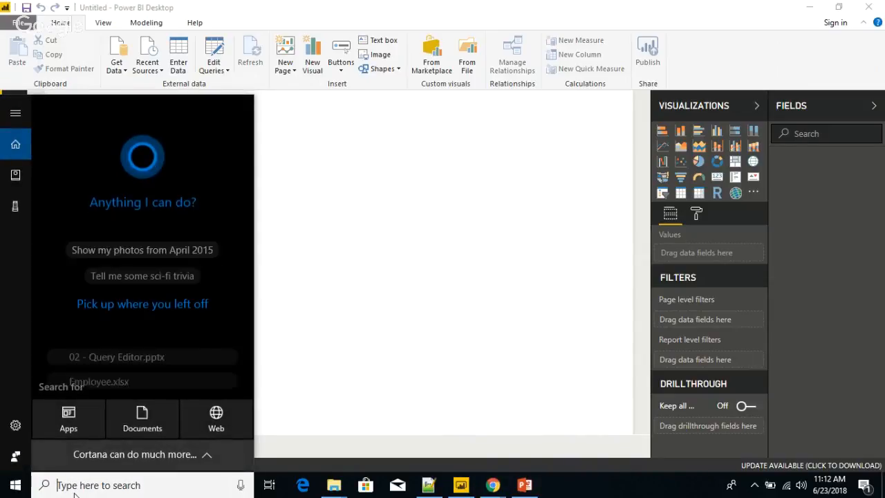
{"action": "type", "text": "Power"}
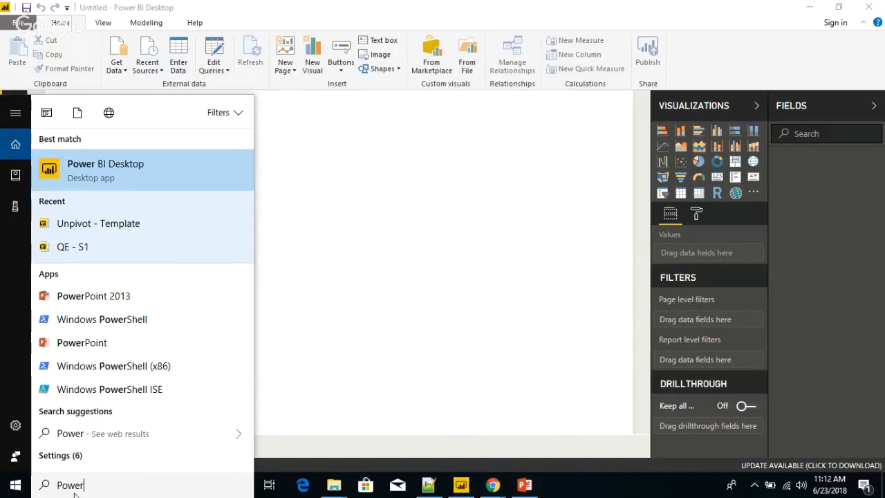
{"action": "left_click", "coordinate": [95, 176]}
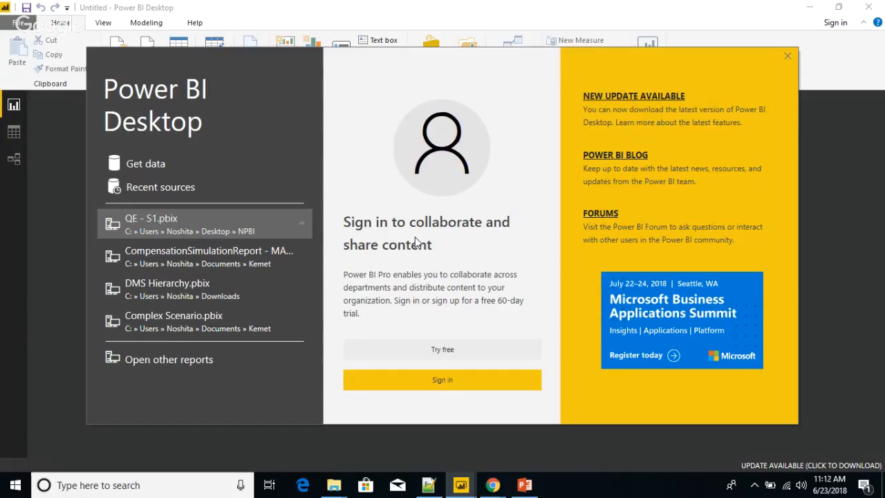
Step: Get data from the Excel workbook Sales 13 in the Unpivot\01 folder and open its sheet 13 for editing
{"action": "left_click", "coordinate": [148, 170]}
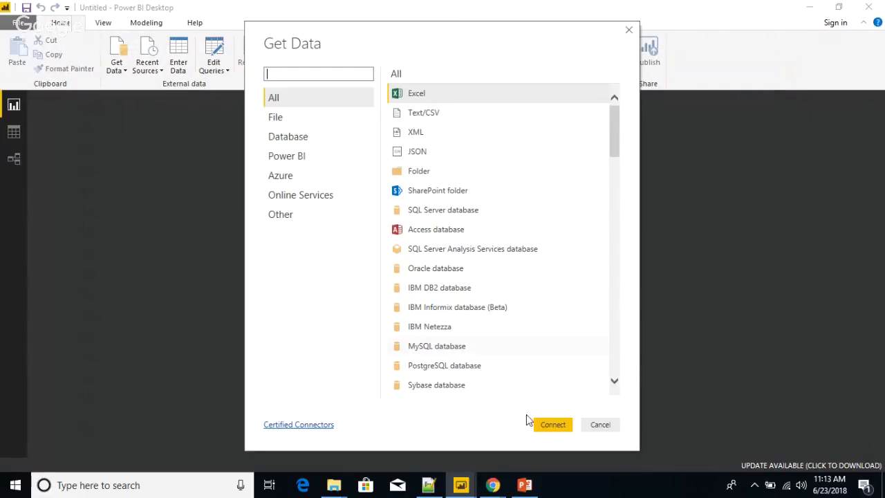
{"action": "left_click", "coordinate": [544, 426]}
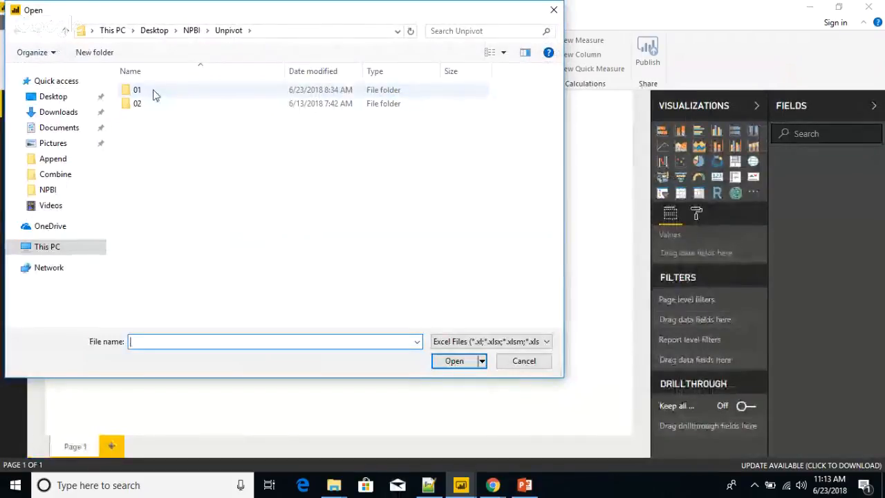
{"action": "double_click", "coordinate": [155, 93]}
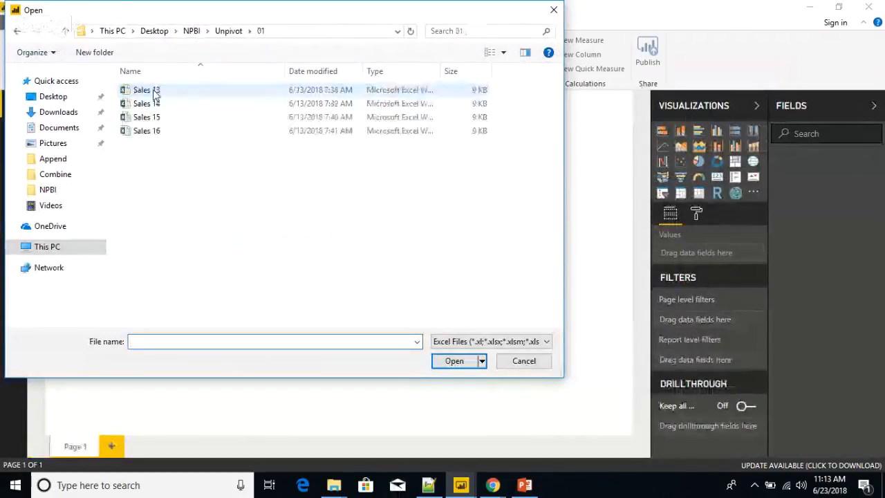
{"action": "left_click", "coordinate": [148, 90]}
{"action": "left_click", "coordinate": [453, 361]}
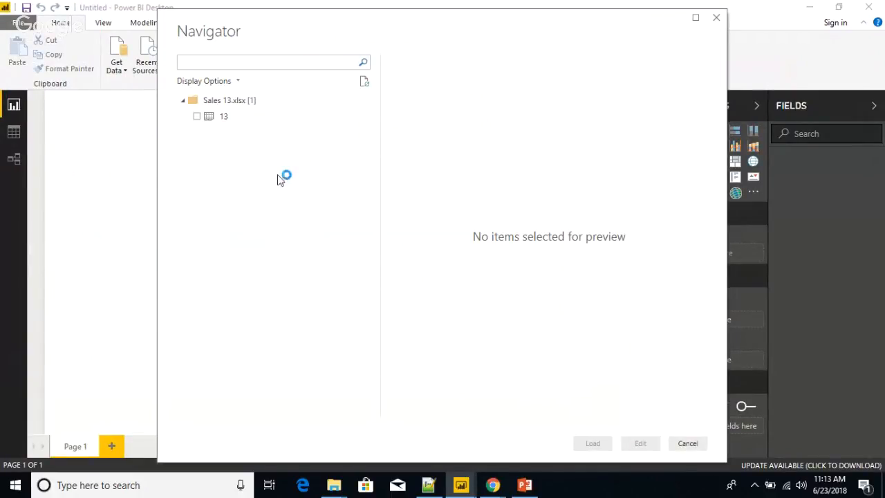
{"action": "left_click", "coordinate": [197, 116]}
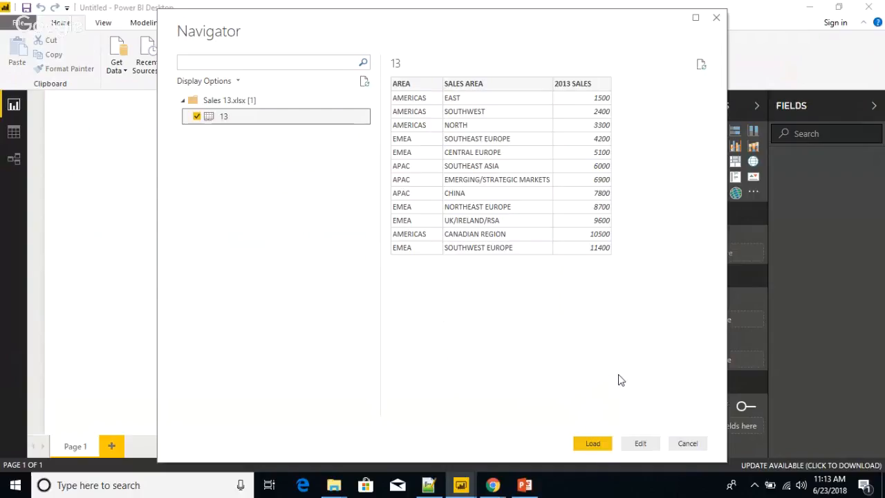
{"action": "left_click", "coordinate": [639, 445]}
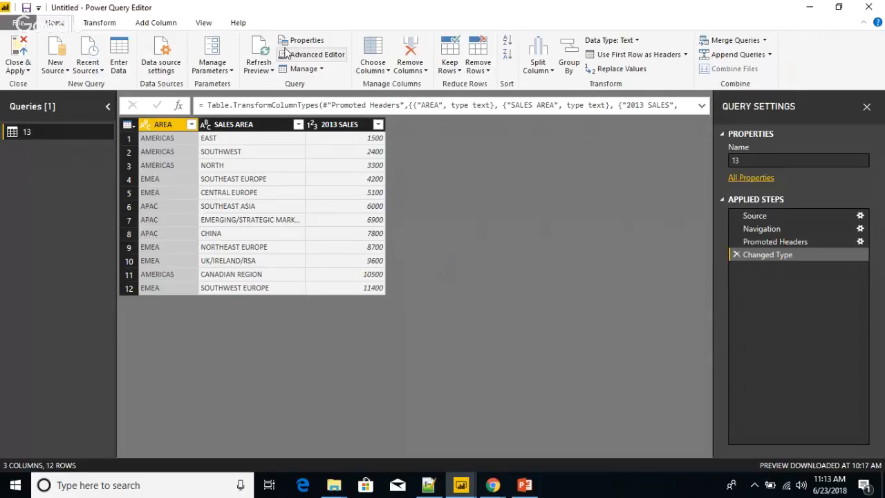
{"action": "left_click", "coordinate": [485, 72]}
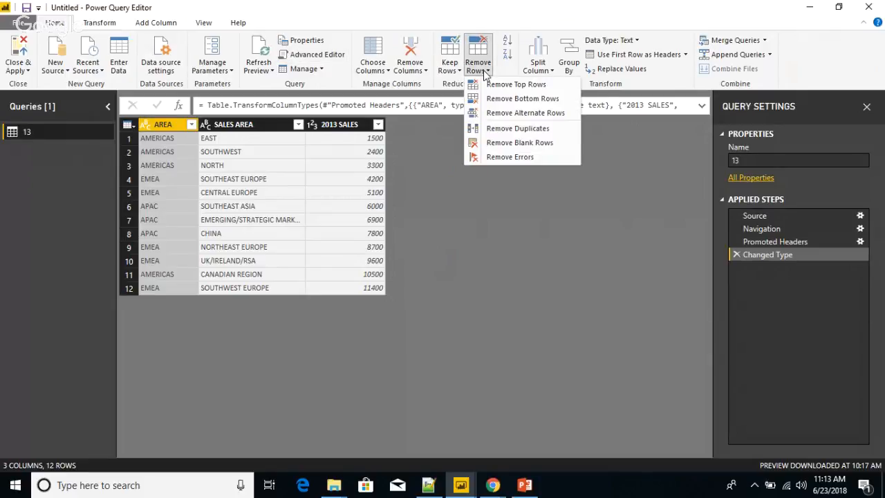
{"action": "left_click", "coordinate": [456, 70]}
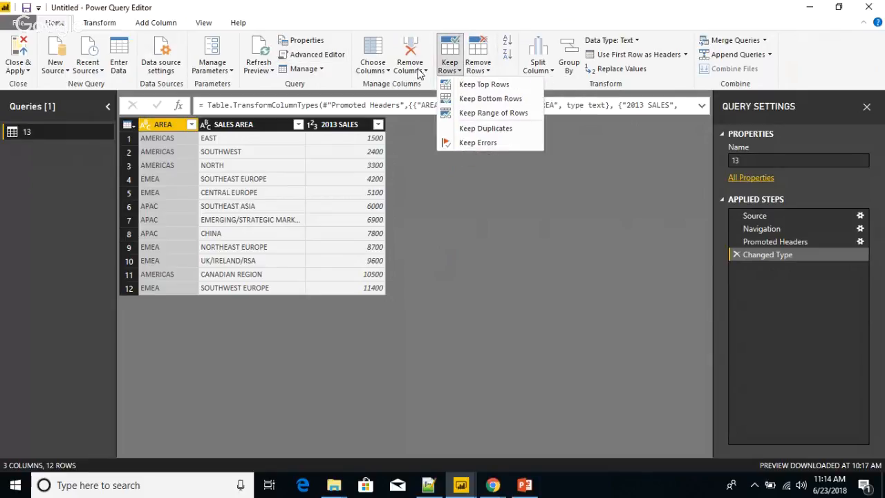
{"action": "left_click", "coordinate": [418, 72]}
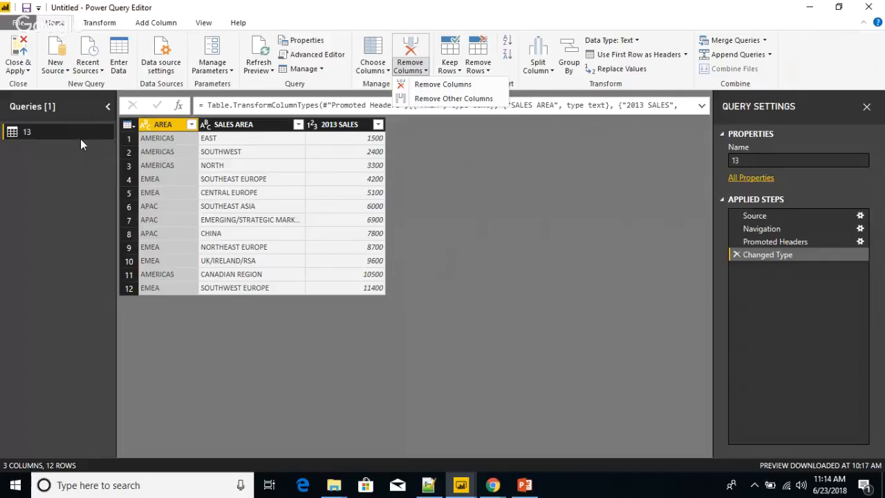
Step: Close the query editor and apply the query for sheet 13 to the report
{"action": "left_click", "coordinate": [20, 69]}
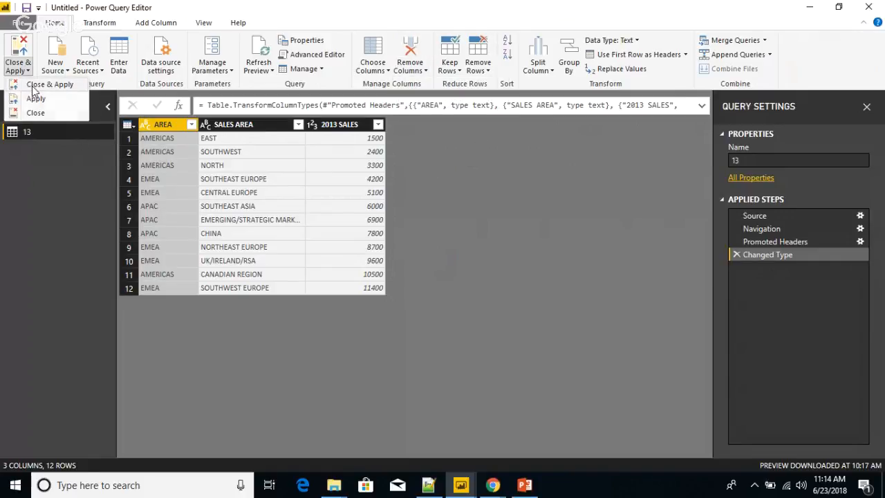
{"action": "left_click", "coordinate": [31, 86]}
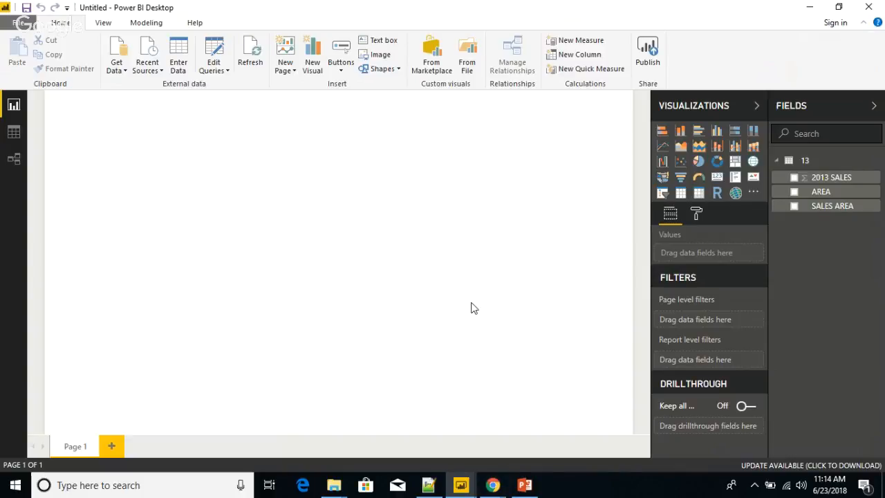
Step: Switch to the 02 - Query Editor presentation in PowerPoint and show the "How to access Query Editor" slide full screen
{"action": "left_click", "coordinate": [525, 486]}
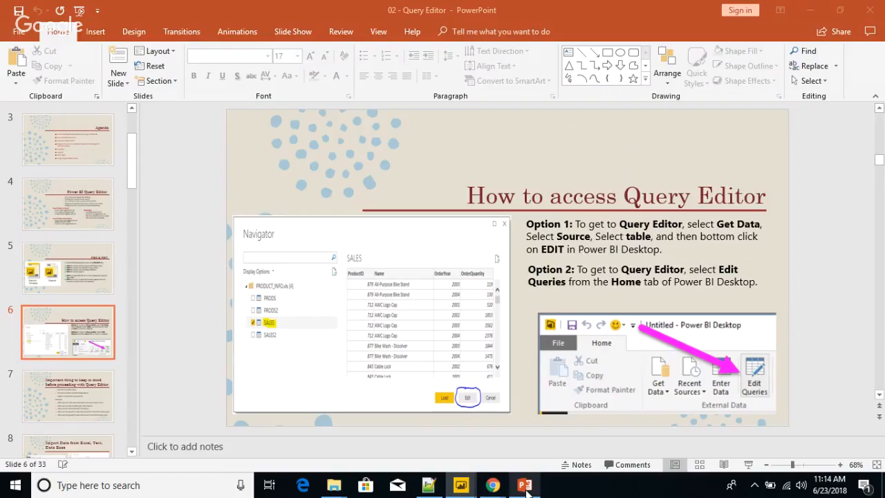
{"action": "left_click", "coordinate": [748, 465]}
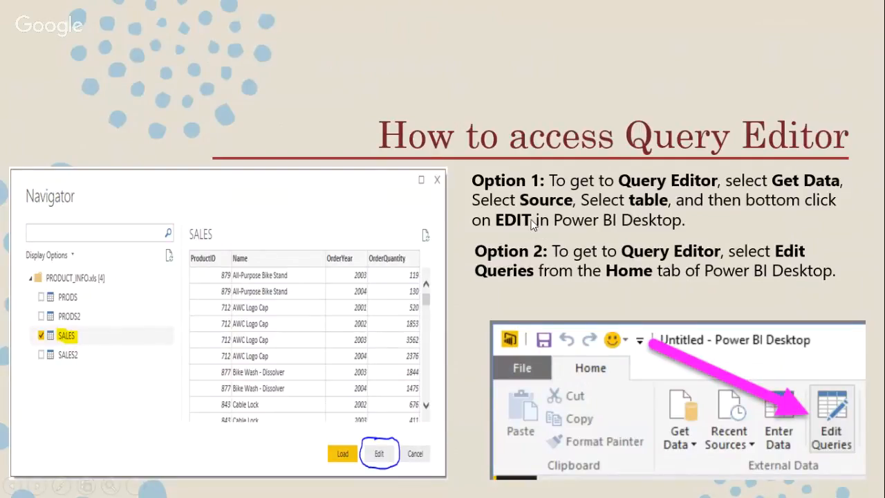
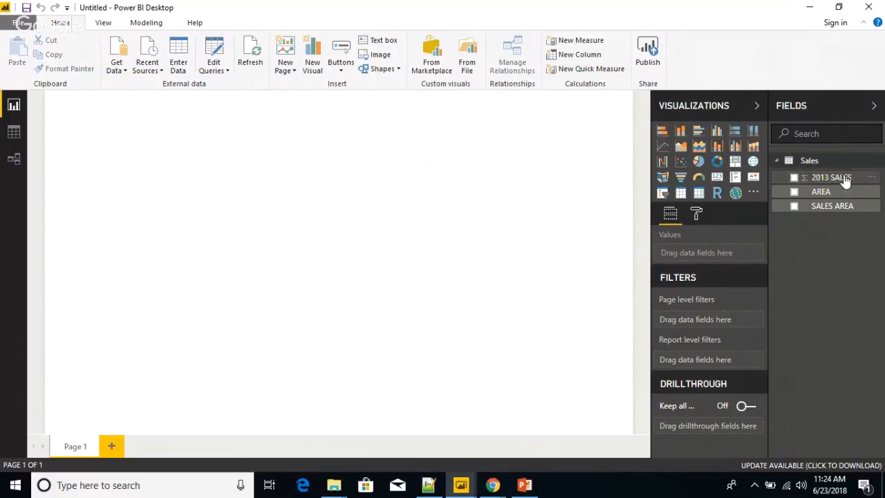
Step: Reopen the query editor and inspect the Sales query's Source step with its full formula, and its Navigation step
{"action": "left_click", "coordinate": [809, 162]}
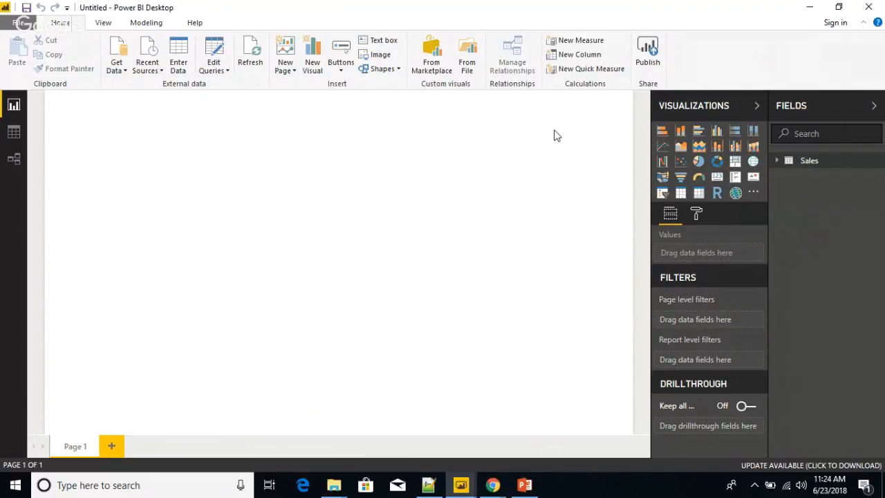
{"action": "left_click", "coordinate": [211, 48]}
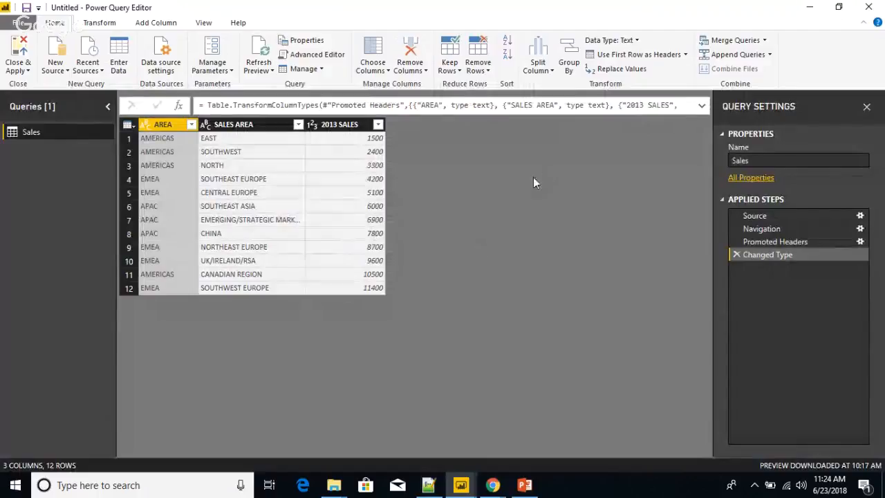
{"action": "left_click", "coordinate": [765, 215]}
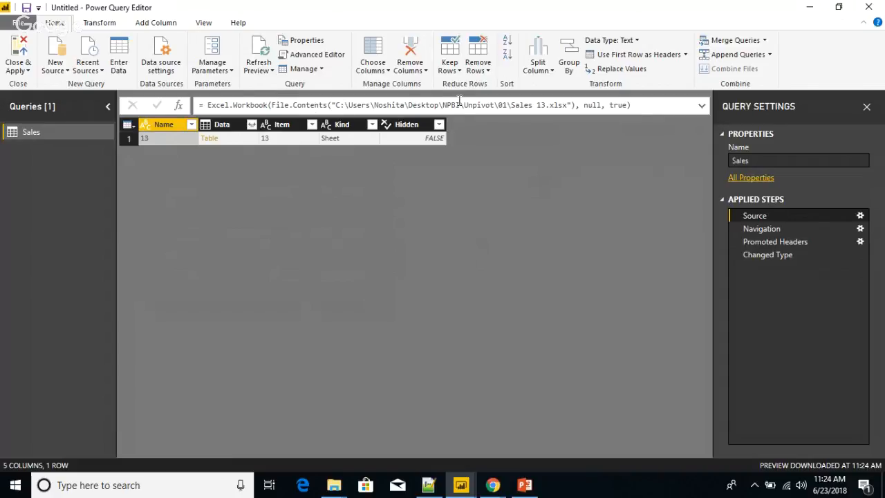
{"action": "left_click", "coordinate": [641, 103]}
{"action": "key", "text": "ctrl+a"}
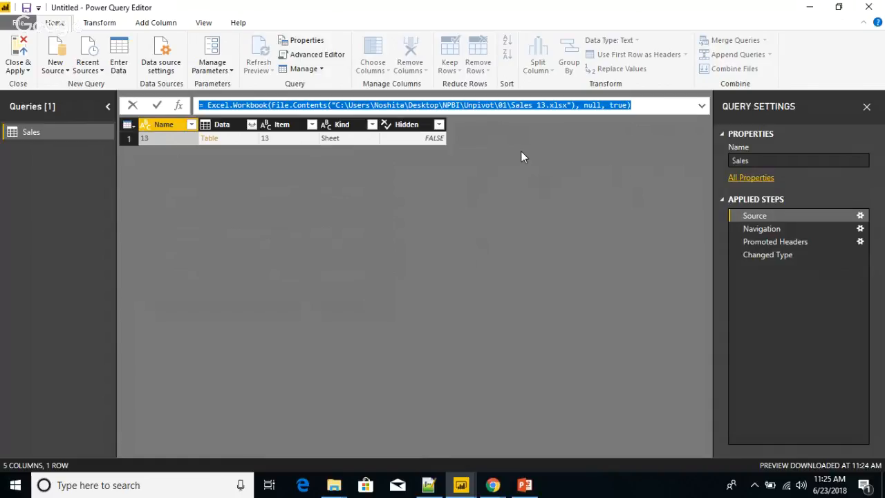
{"action": "left_click", "coordinate": [758, 233]}
{"action": "left_click", "coordinate": [758, 232]}
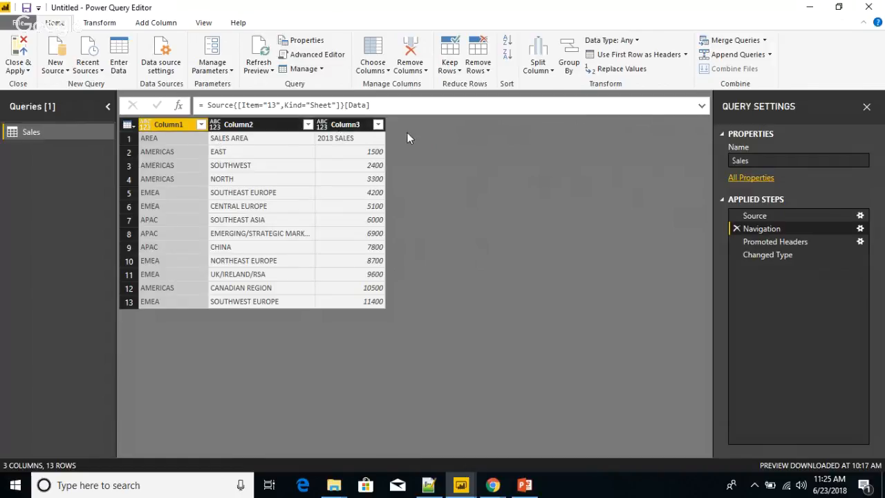
Step: Insert a step after Navigation that uses the first row as headers, and delete that extra step again
{"action": "left_click", "coordinate": [658, 55]}
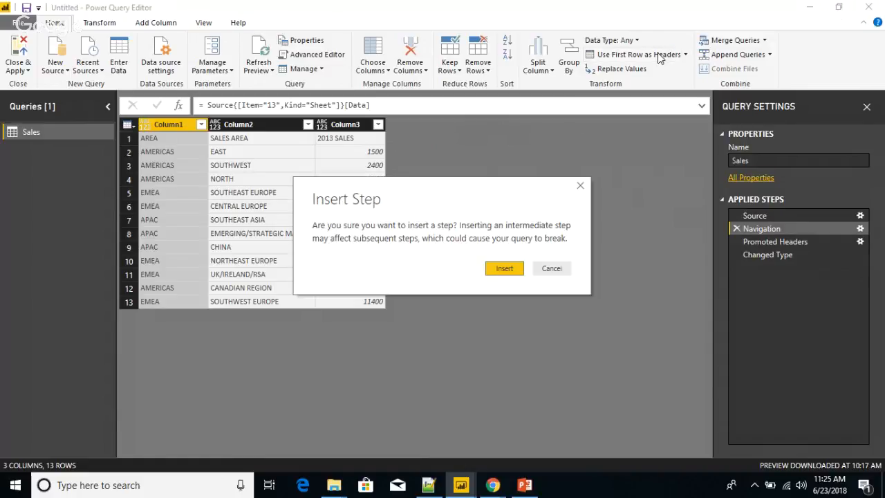
{"action": "left_click", "coordinate": [504, 269]}
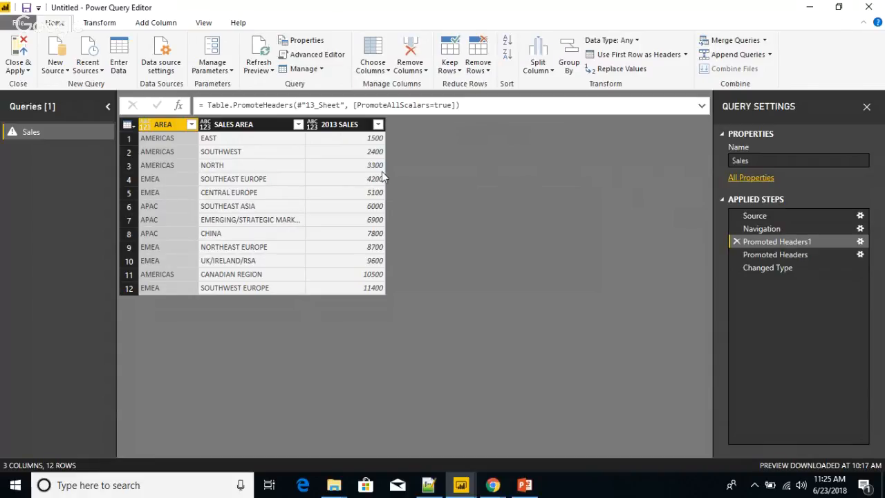
{"action": "left_click", "coordinate": [737, 242]}
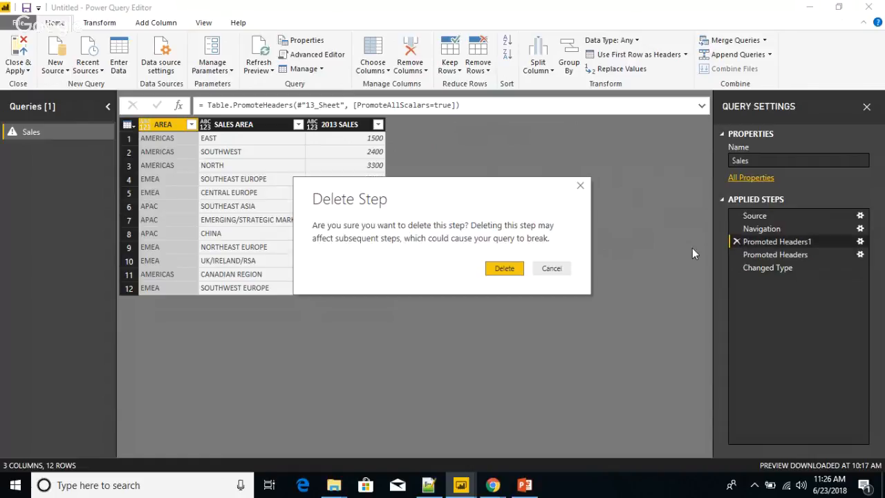
{"action": "left_click", "coordinate": [501, 268]}
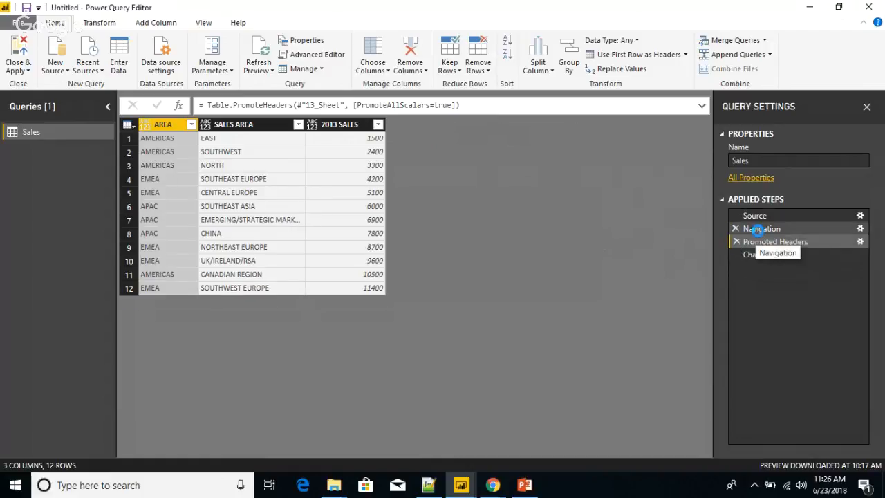
Step: Compare the Sales query's Navigation and Promoted Headers steps and examine the PromoteHeaders function in the formula
{"action": "left_click", "coordinate": [759, 231]}
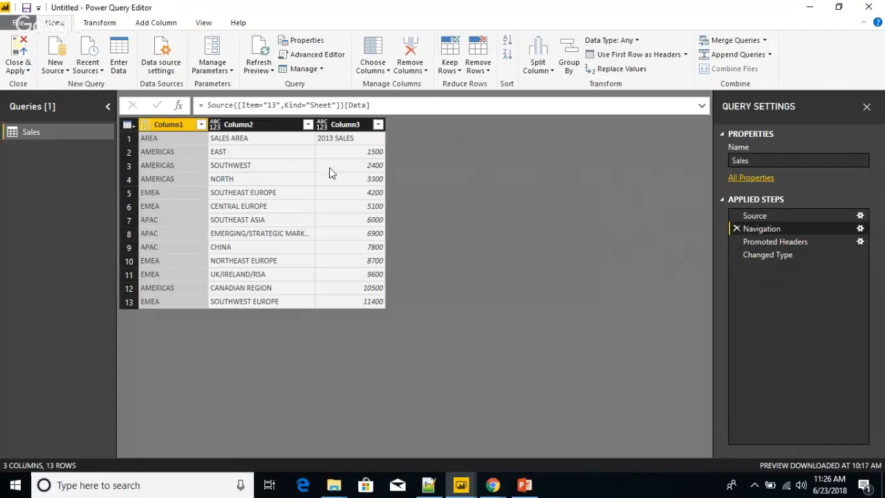
{"action": "left_click", "coordinate": [778, 243]}
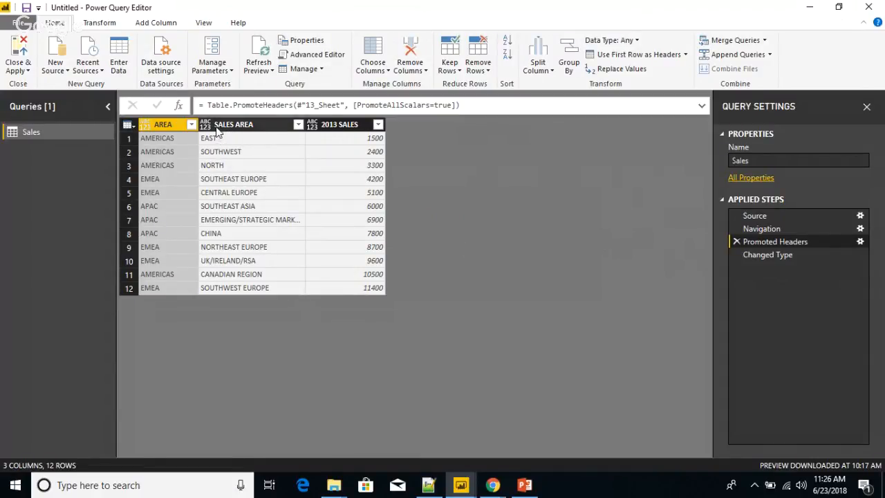
{"action": "double_click", "coordinate": [269, 108]}
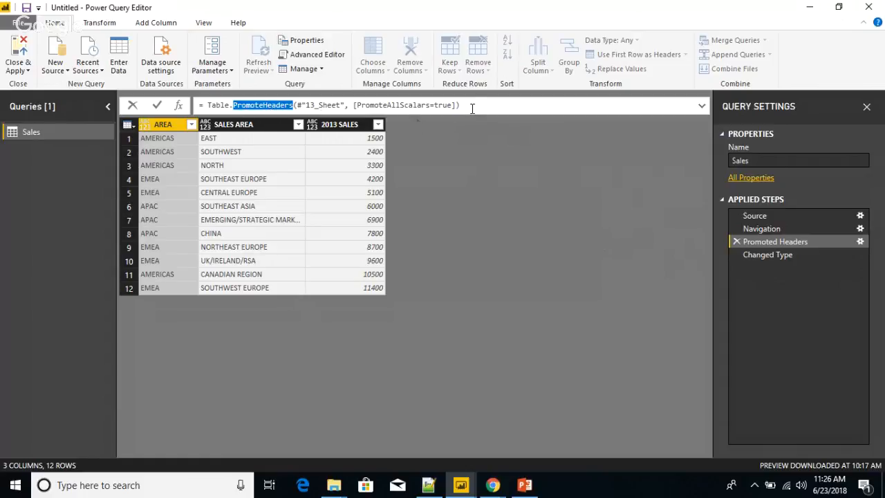
{"action": "left_click", "coordinate": [472, 108]}
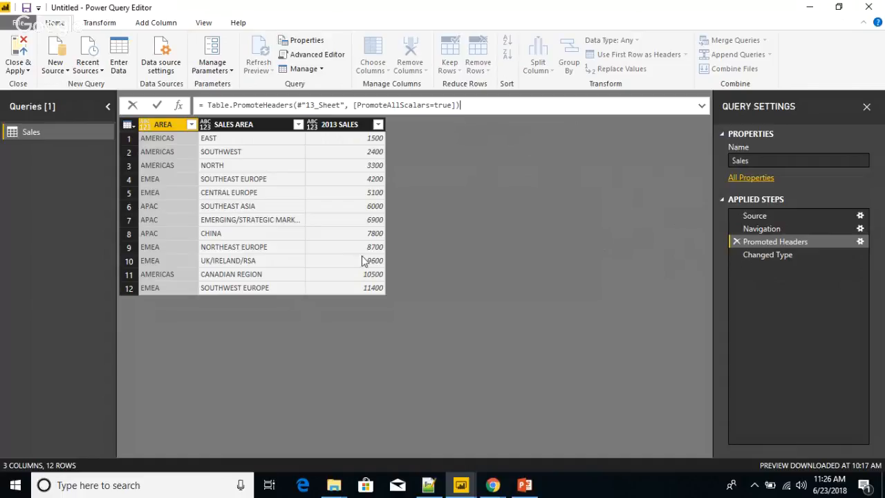
Step: Inspect the Changed Type step and view the data type options for the 2013 SALES column
{"action": "left_click", "coordinate": [767, 255]}
{"action": "left_click", "coordinate": [767, 255]}
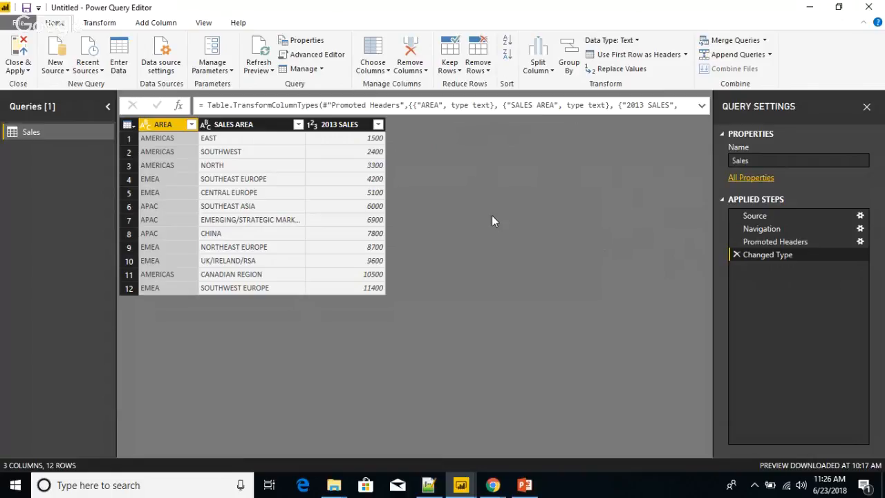
{"action": "left_click", "coordinate": [312, 127]}
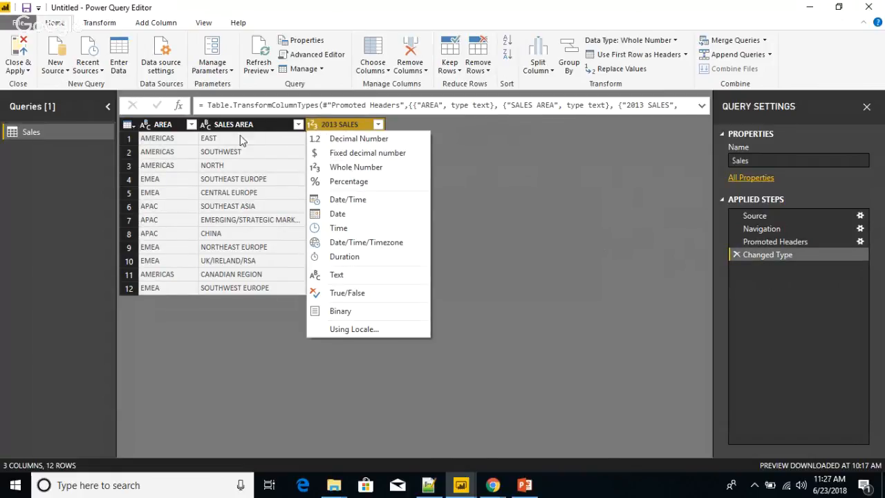
{"action": "left_click", "coordinate": [218, 141]}
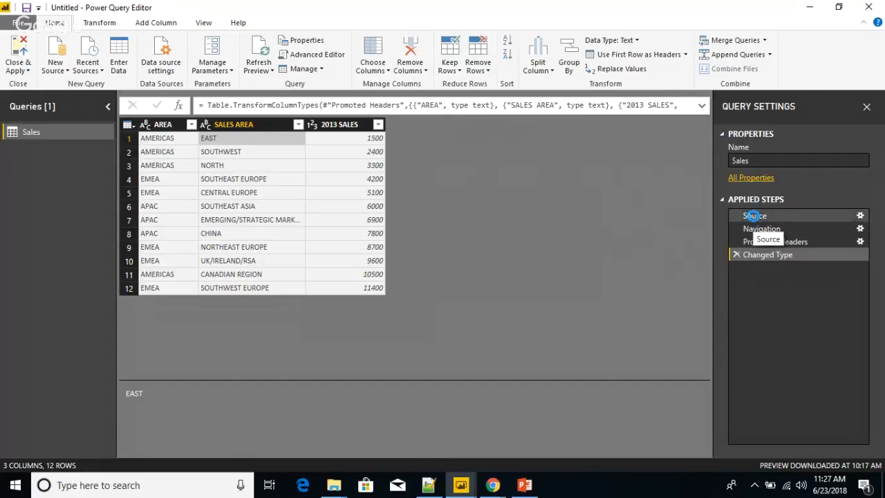
Step: Review the Sales query's applied steps again from Source on, ending at Promoted Headers with a 2013 SALES cell selected
{"action": "left_click", "coordinate": [754, 216]}
{"action": "left_click", "coordinate": [756, 231]}
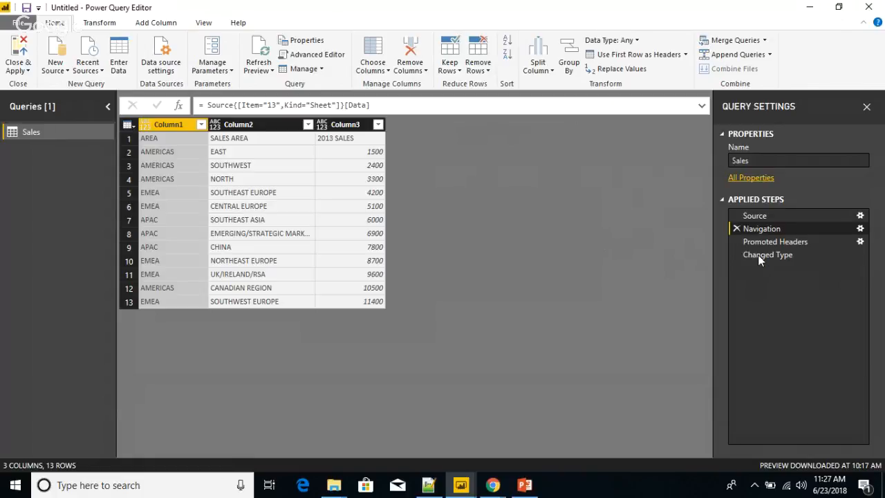
{"action": "left_click", "coordinate": [758, 253]}
{"action": "left_click", "coordinate": [761, 244]}
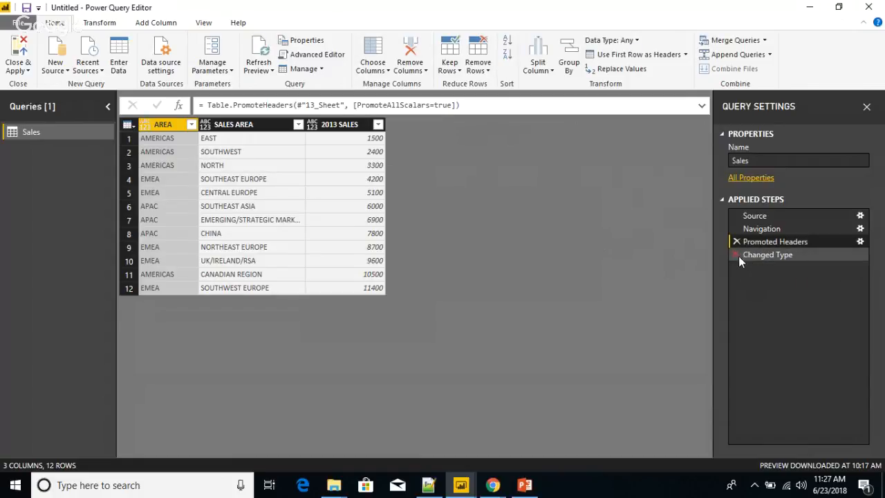
{"action": "left_click", "coordinate": [736, 256]}
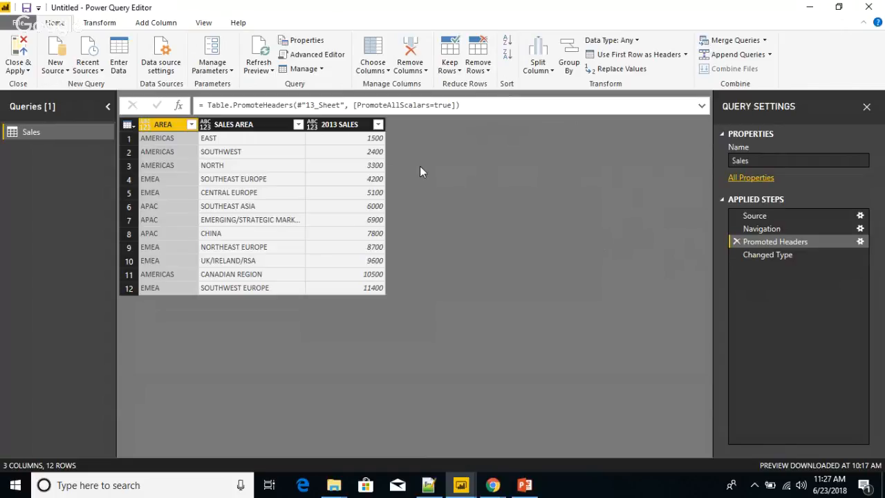
{"action": "left_click", "coordinate": [343, 236]}
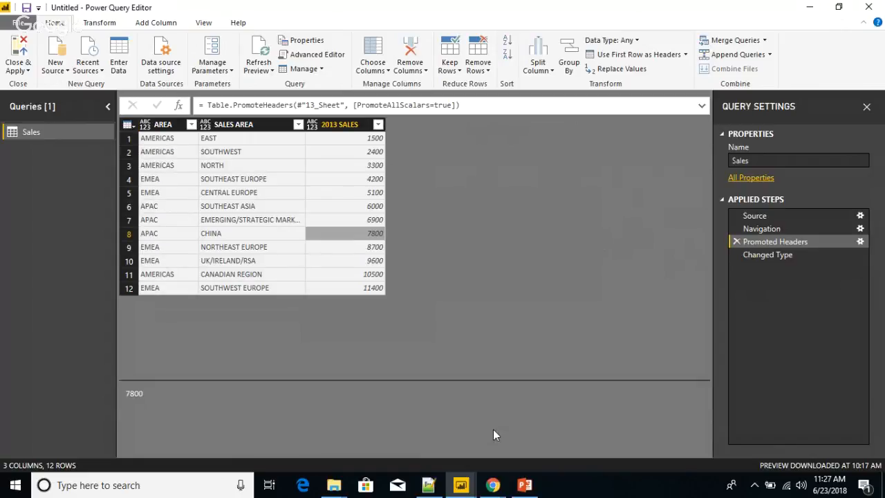
Step: View the Advanced Editor slide in PowerPoint and examine the Sales query's full M code in the query editor's Advanced Editor
{"action": "left_click", "coordinate": [524, 485]}
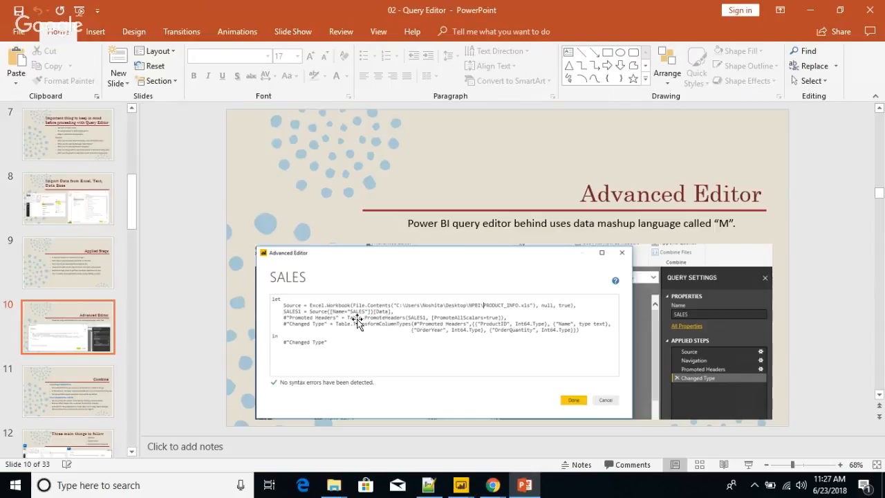
{"action": "left_click", "coordinate": [525, 485]}
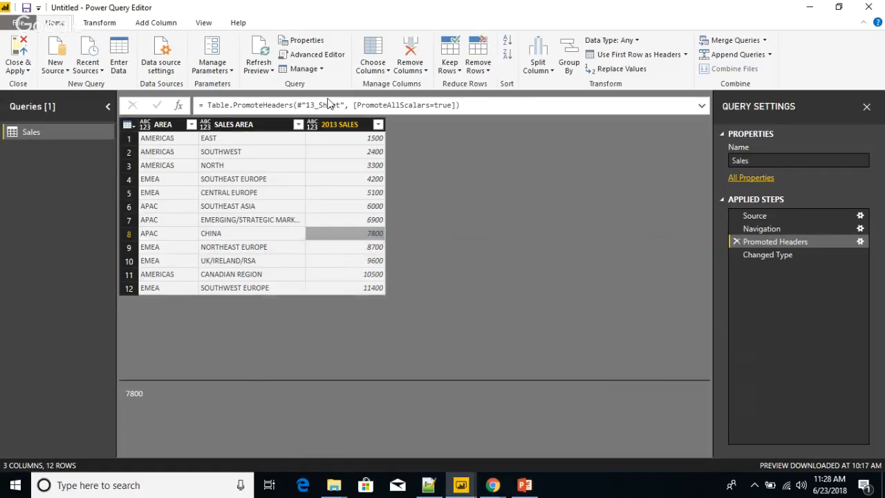
{"action": "left_click", "coordinate": [315, 55]}
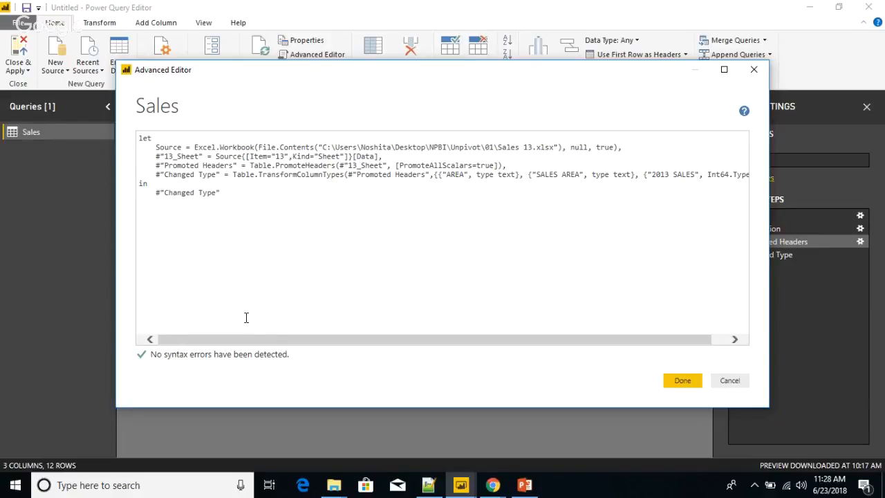
{"action": "left_click_drag", "start_coordinate": [233, 343], "coordinate": [353, 335]}
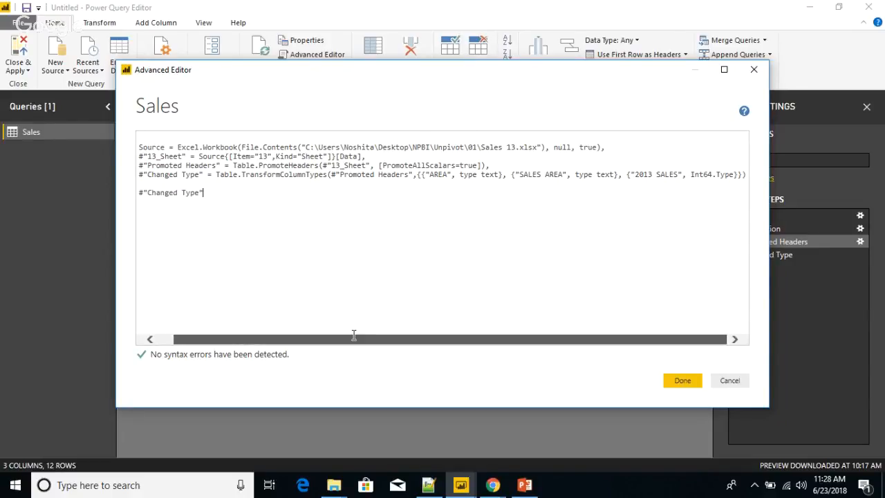
{"action": "left_click_drag", "start_coordinate": [261, 336], "coordinate": [205, 341]}
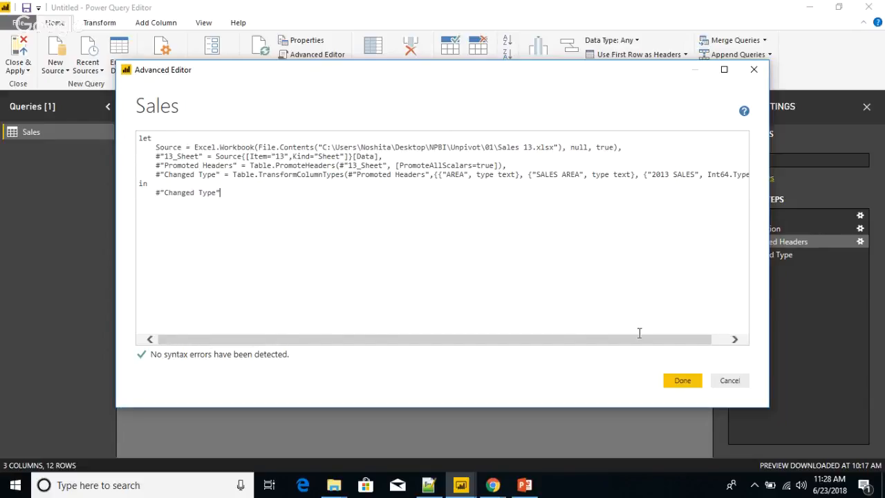
{"action": "left_click", "coordinate": [729, 380]}
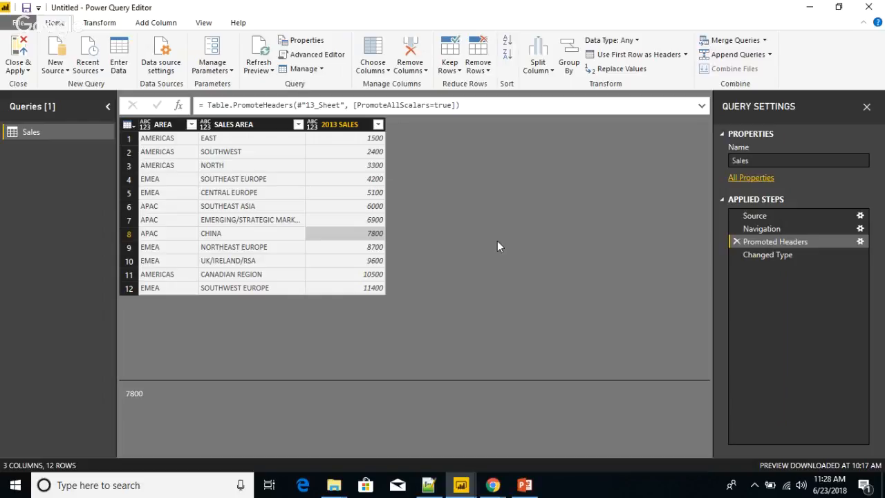
Step: Examine individual cell values in the 2013 SALES column at the Promoted Headers step
{"action": "left_click", "coordinate": [358, 179]}
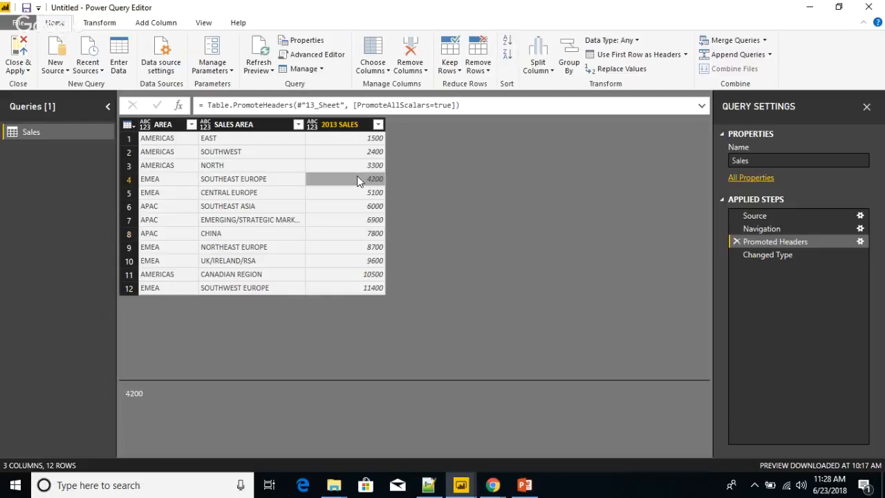
{"action": "left_click", "coordinate": [350, 164]}
{"action": "left_click", "coordinate": [349, 151]}
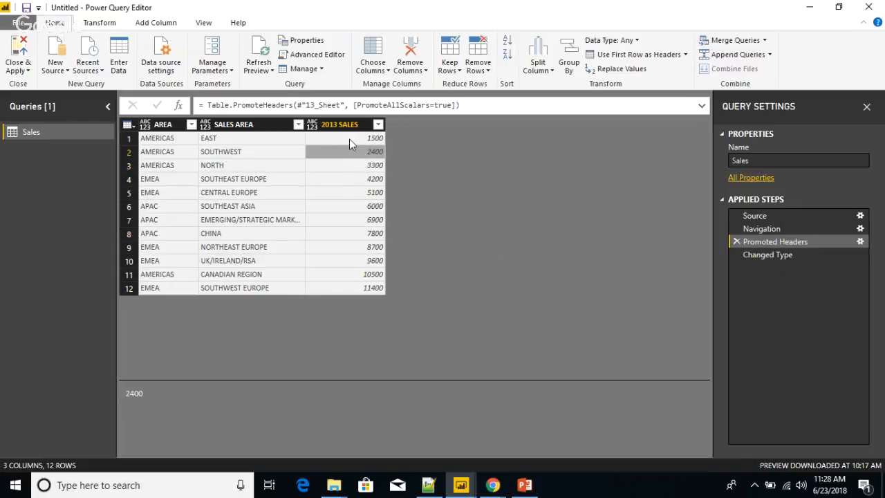
{"action": "left_click", "coordinate": [350, 138]}
{"action": "left_click", "coordinate": [347, 166]}
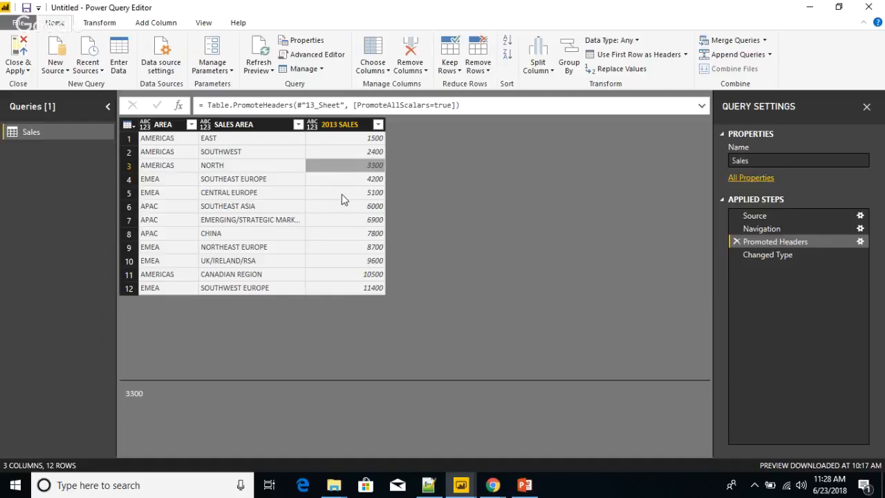
{"action": "left_click", "coordinate": [341, 195]}
{"action": "left_click", "coordinate": [337, 223]}
{"action": "left_click", "coordinate": [335, 262]}
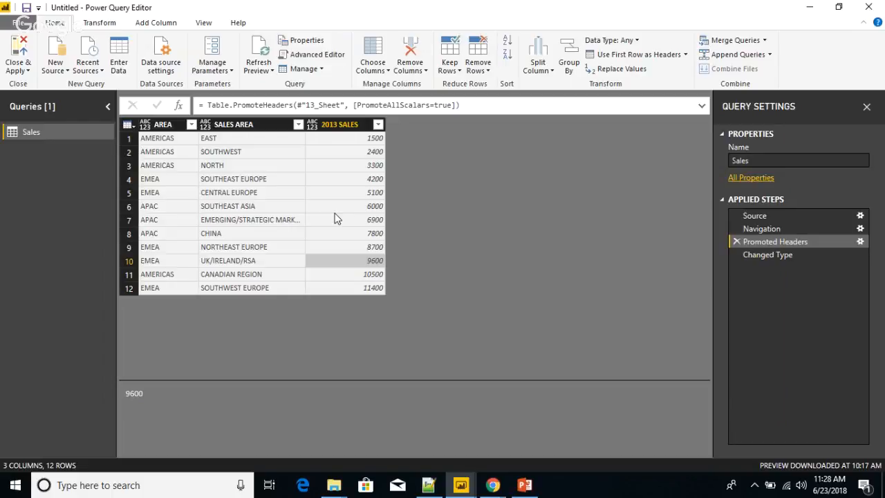
{"action": "left_click", "coordinate": [334, 142]}
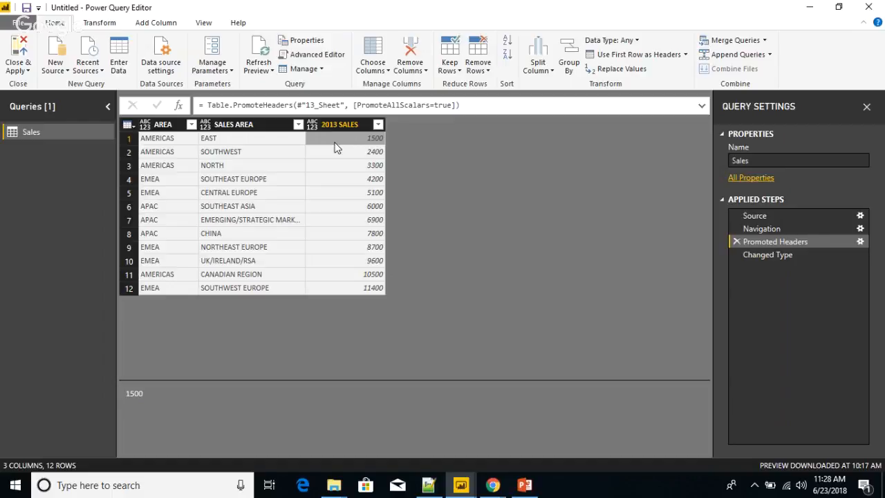
Step: Check the Sales table in the Power BI Desktop report window, and close the query editor with its changes applied
{"action": "left_click", "coordinate": [29, 72]}
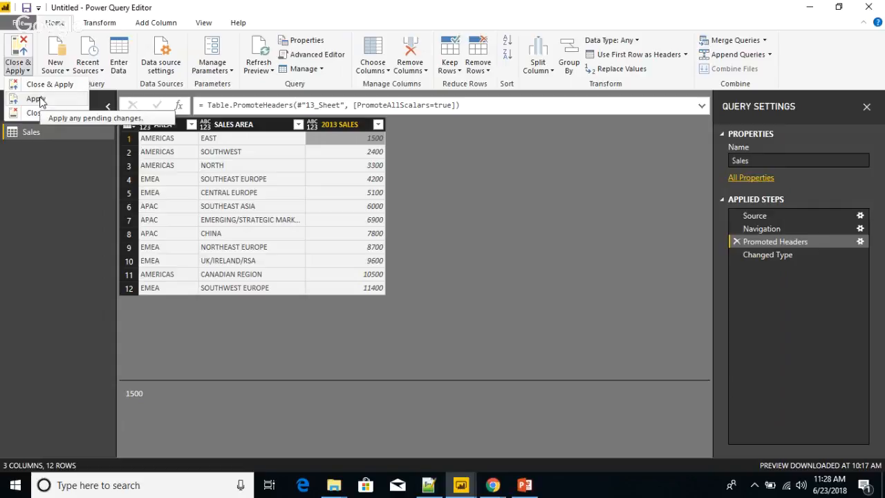
{"action": "left_click", "coordinate": [458, 486]}
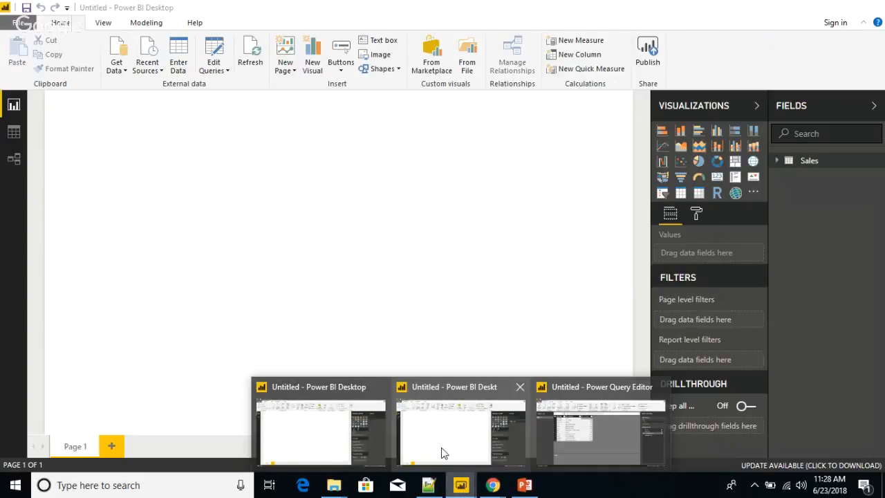
{"action": "left_click", "coordinate": [444, 453]}
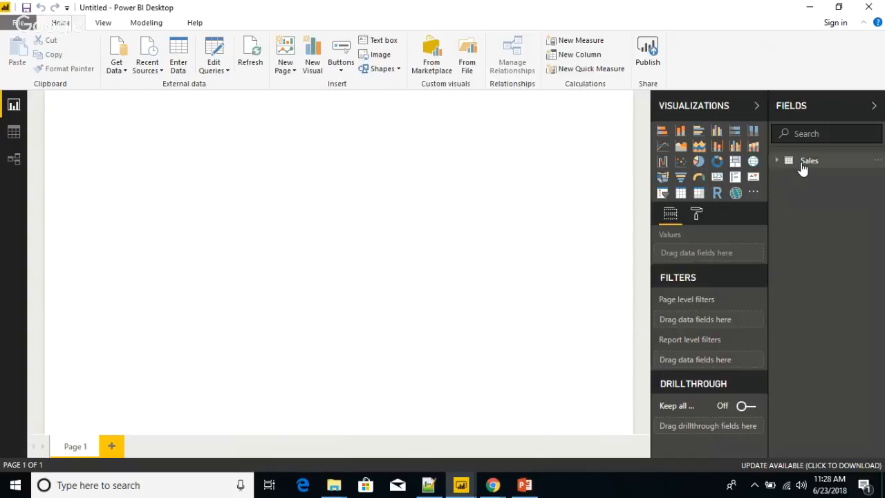
{"action": "left_click", "coordinate": [460, 485]}
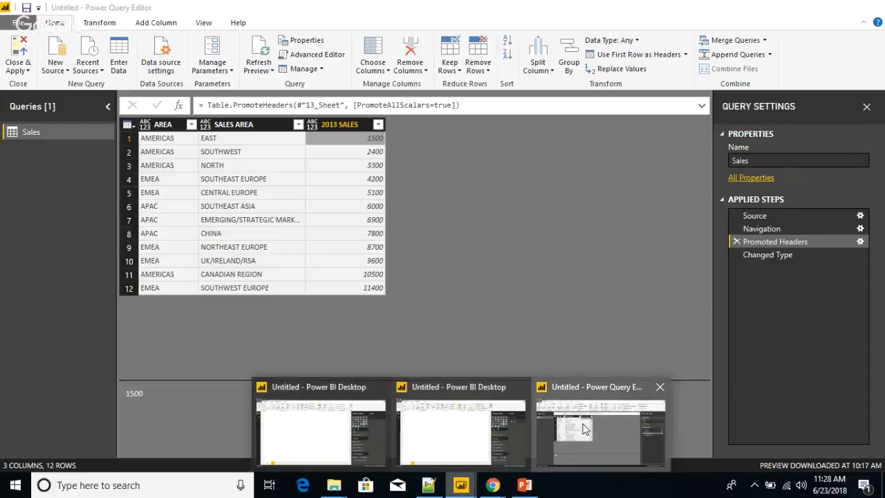
{"action": "left_click", "coordinate": [584, 428]}
{"action": "left_click", "coordinate": [26, 70]}
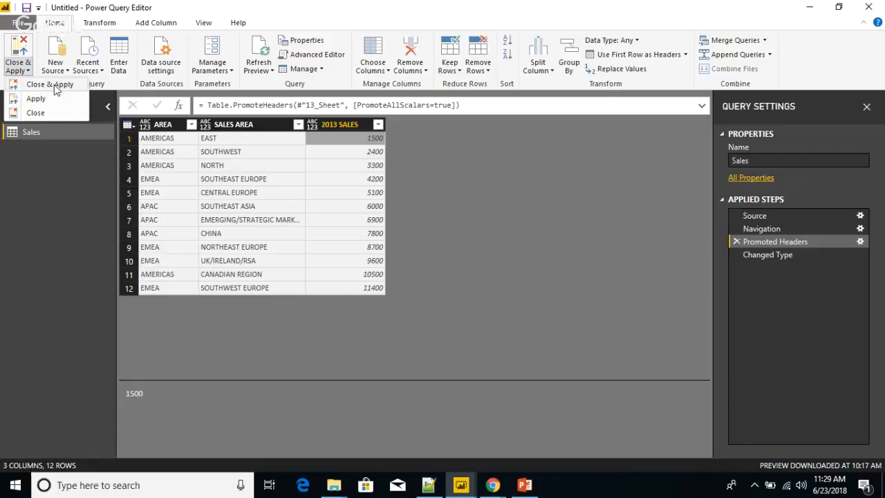
{"action": "left_click", "coordinate": [55, 86]}
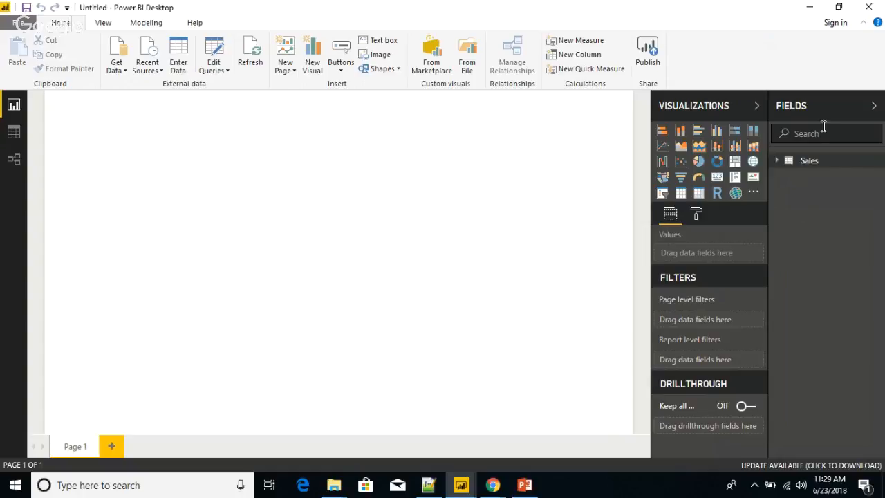
Step: Create a table visual on Page 1 with the Sales fields AREA, SALES AREA and 2013 SALES
{"action": "left_click", "coordinate": [776, 160]}
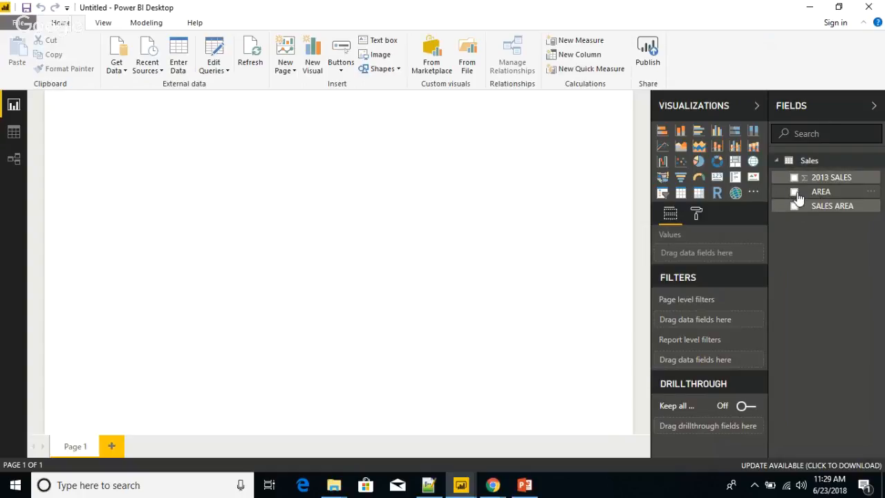
{"action": "left_click", "coordinate": [795, 193]}
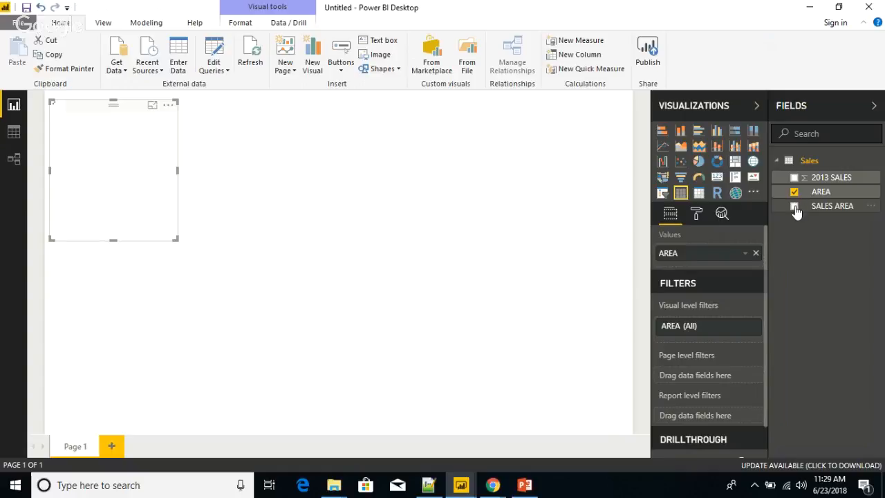
{"action": "left_click", "coordinate": [794, 205]}
{"action": "left_click", "coordinate": [794, 178]}
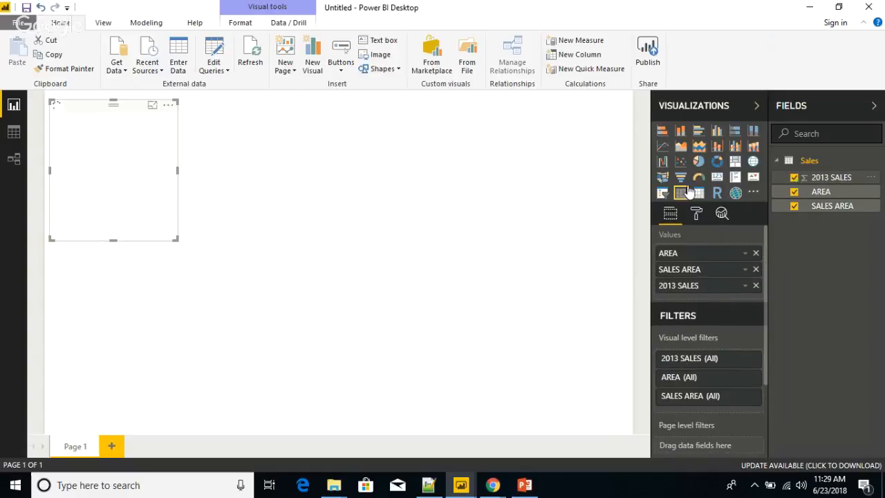
Step: Widen the table visual slightly and move it toward the upper middle of the page
{"action": "left_click_drag", "start_coordinate": [176, 238], "coordinate": [197, 243]}
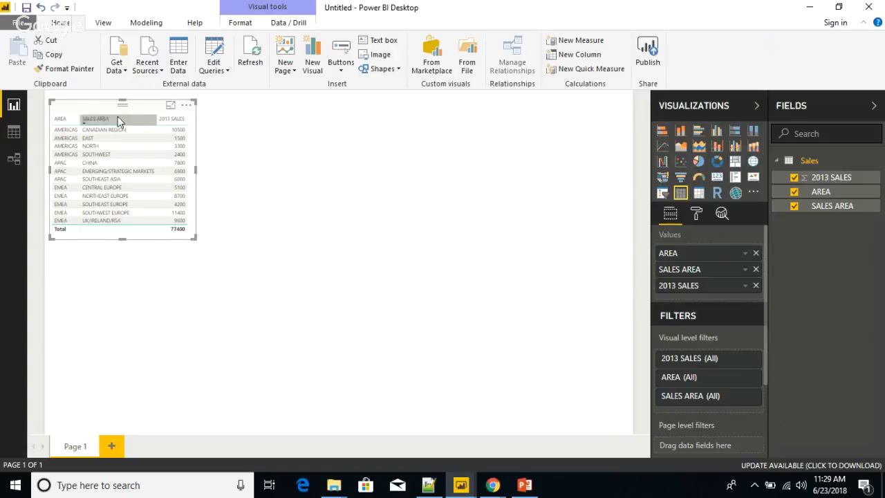
{"action": "left_click_drag", "start_coordinate": [110, 108], "coordinate": [263, 138]}
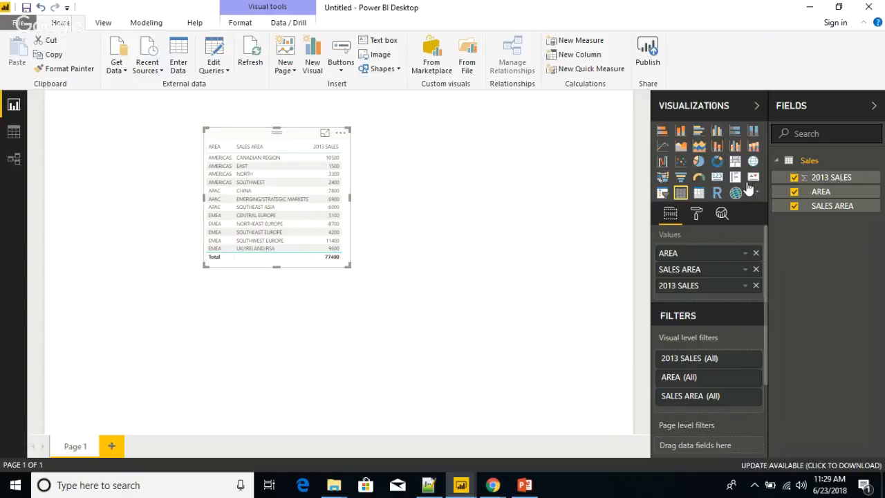
Step: Set the table's grid text size to 13 and enlarge the visual so all rows and columns fit
{"action": "left_click", "coordinate": [695, 222]}
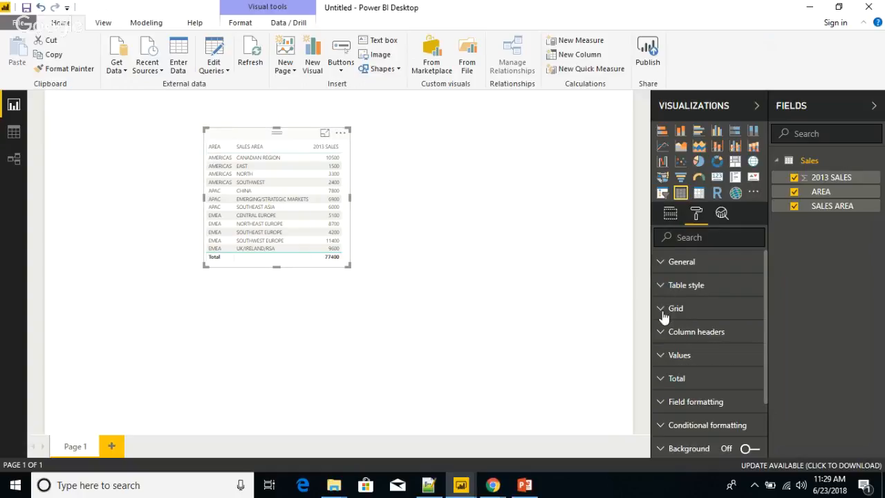
{"action": "left_click", "coordinate": [664, 311]}
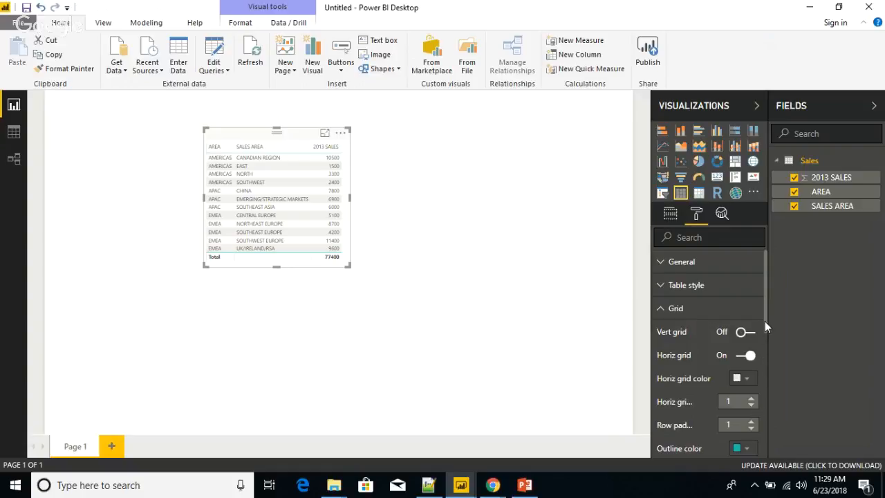
{"action": "left_click_drag", "start_coordinate": [764, 322], "coordinate": [770, 378]}
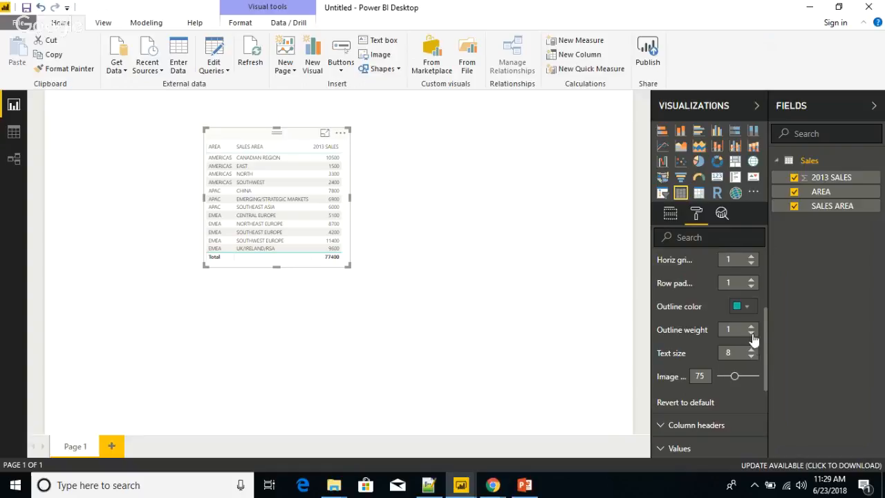
{"action": "left_click", "coordinate": [751, 349]}
{"action": "left_click", "coordinate": [750, 350]}
{"action": "left_click", "coordinate": [751, 349]}
{"action": "left_click", "coordinate": [752, 349]}
{"action": "left_click", "coordinate": [751, 350]}
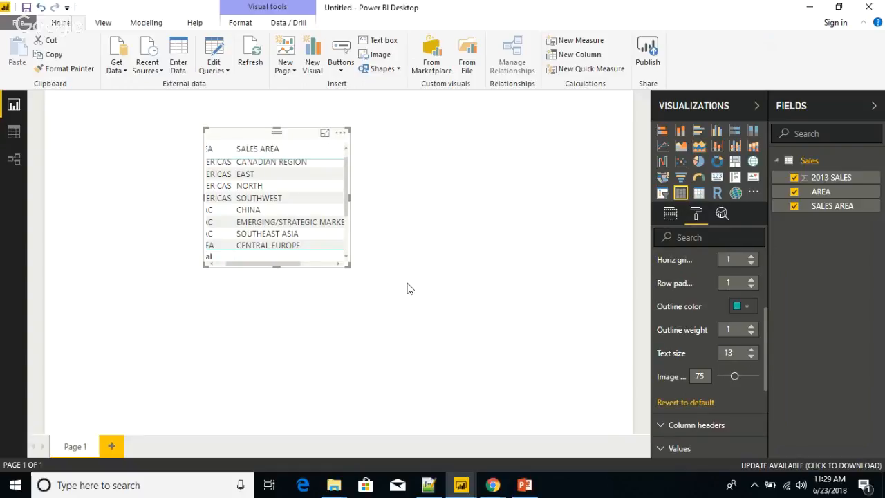
{"action": "left_click_drag", "start_coordinate": [349, 265], "coordinate": [477, 323]}
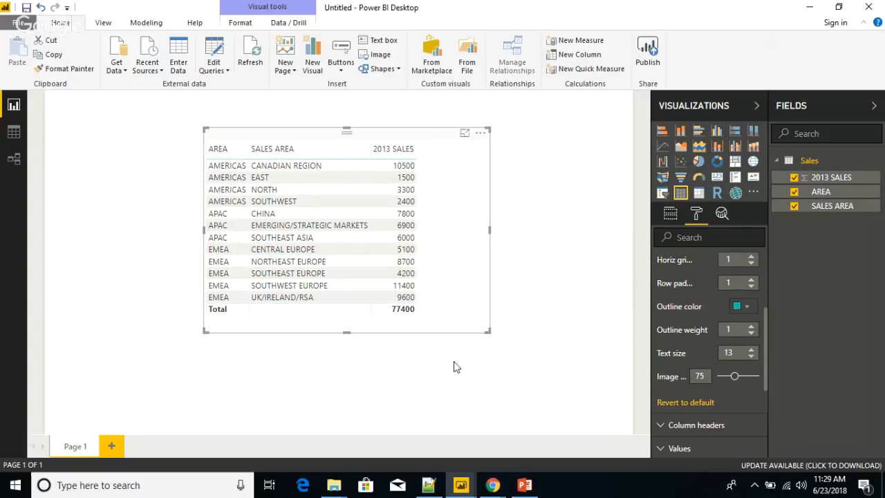
{"action": "left_click", "coordinate": [412, 394]}
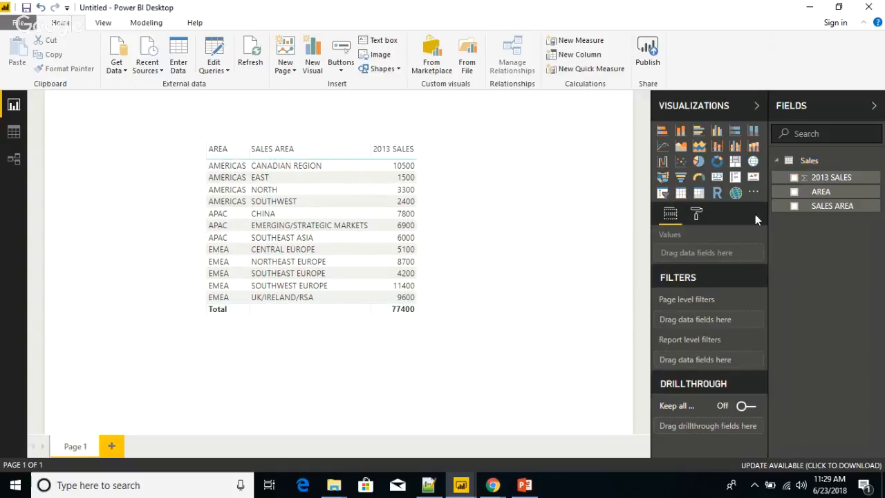
Step: Create a column chart of 2013 SALES in the page's upper-left corner and move the table farther to the right
{"action": "left_click", "coordinate": [793, 207]}
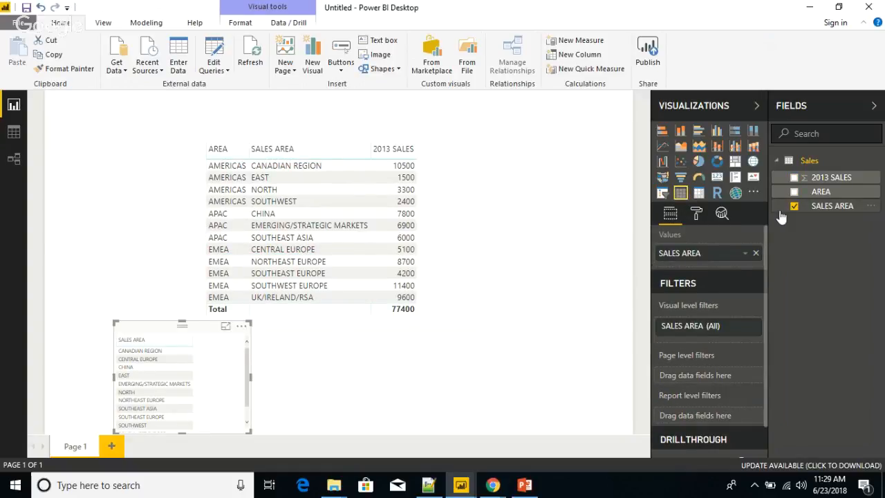
{"action": "left_click", "coordinate": [793, 206]}
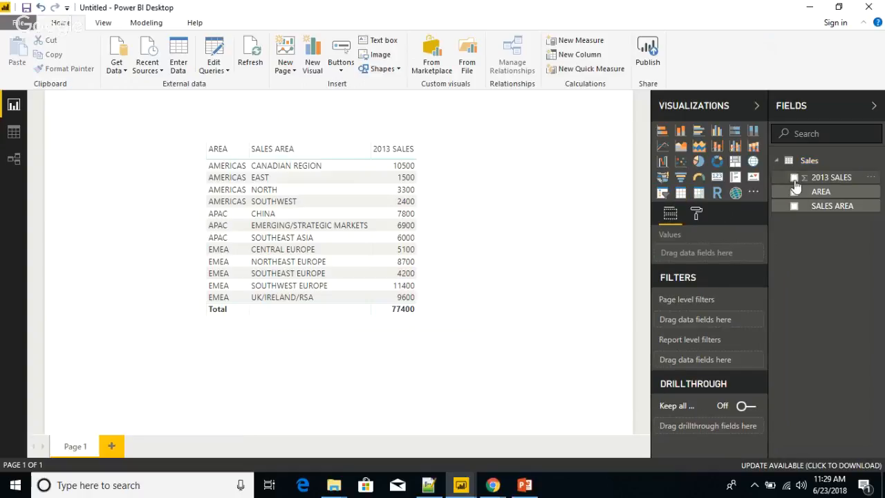
{"action": "left_click", "coordinate": [794, 179]}
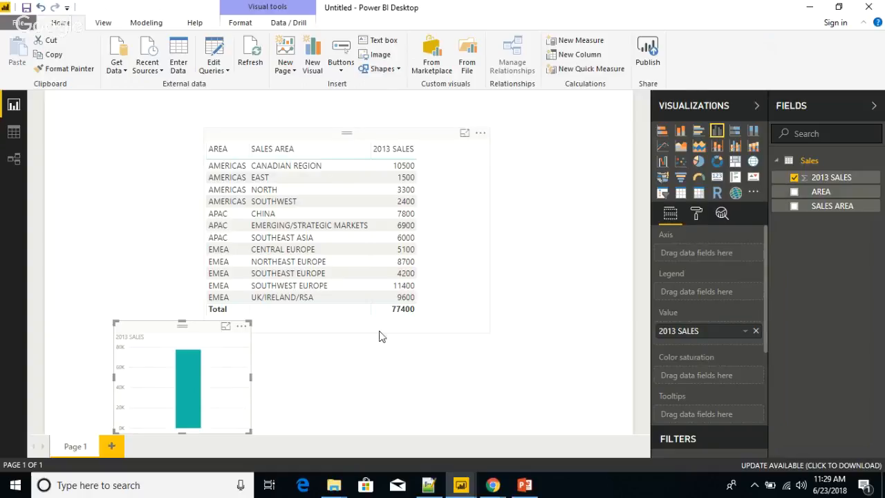
{"action": "left_click_drag", "start_coordinate": [144, 333], "coordinate": [73, 120]}
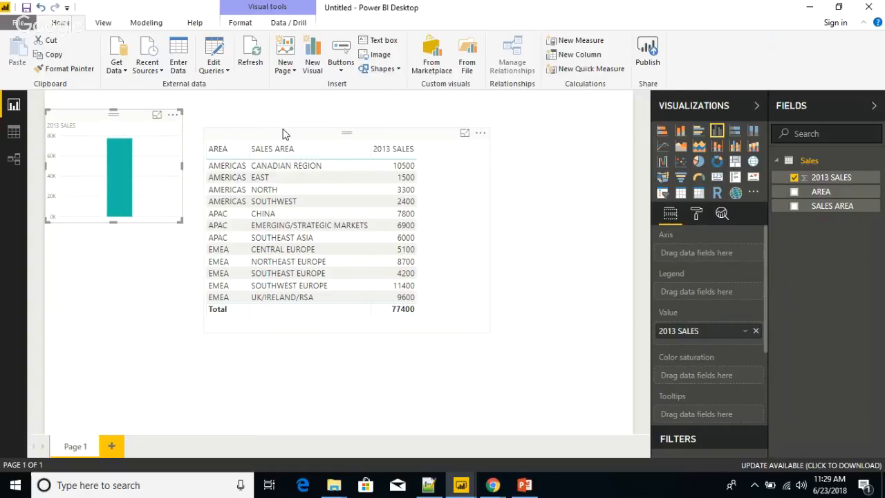
{"action": "left_click_drag", "start_coordinate": [282, 134], "coordinate": [373, 117]}
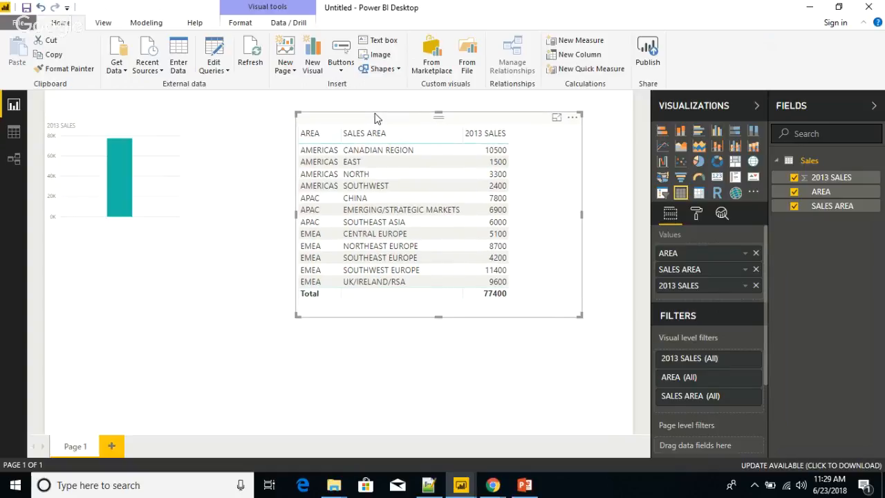
Step: Create a separate table visual with the SALES AREA field and place it just below the column chart
{"action": "left_click", "coordinate": [534, 363]}
{"action": "left_click", "coordinate": [794, 207]}
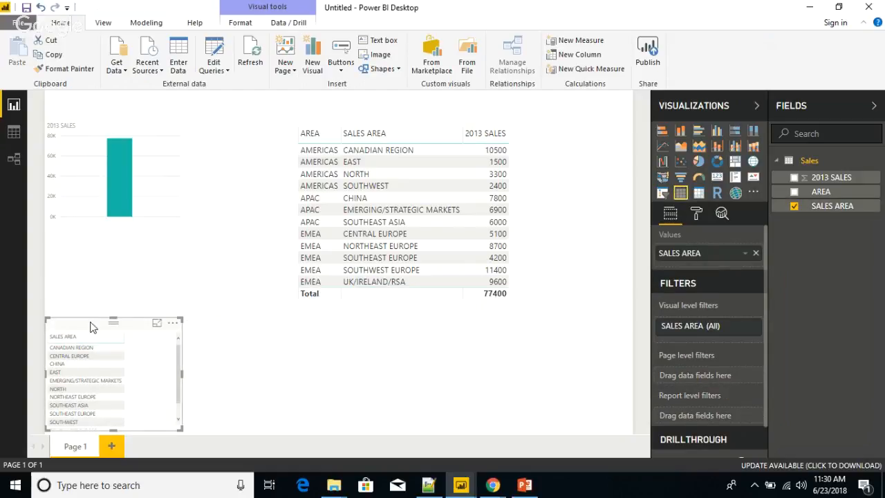
{"action": "left_click_drag", "start_coordinate": [93, 326], "coordinate": [91, 253]}
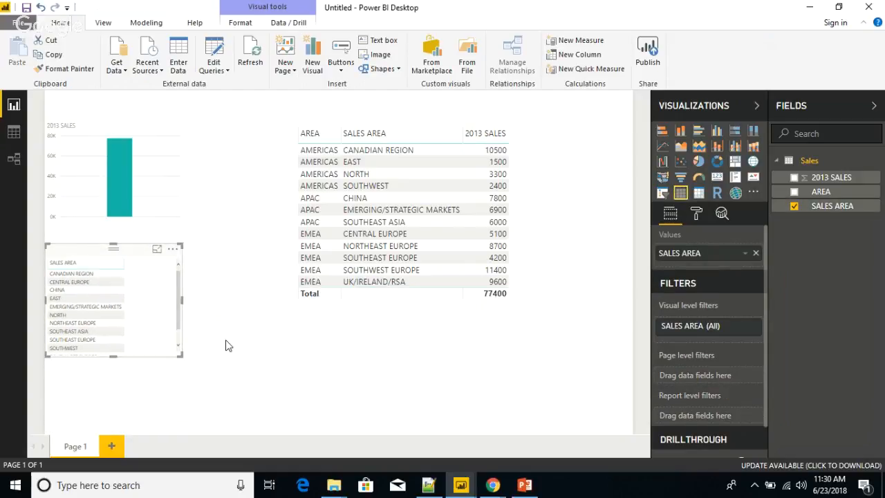
{"action": "left_click", "coordinate": [299, 397]}
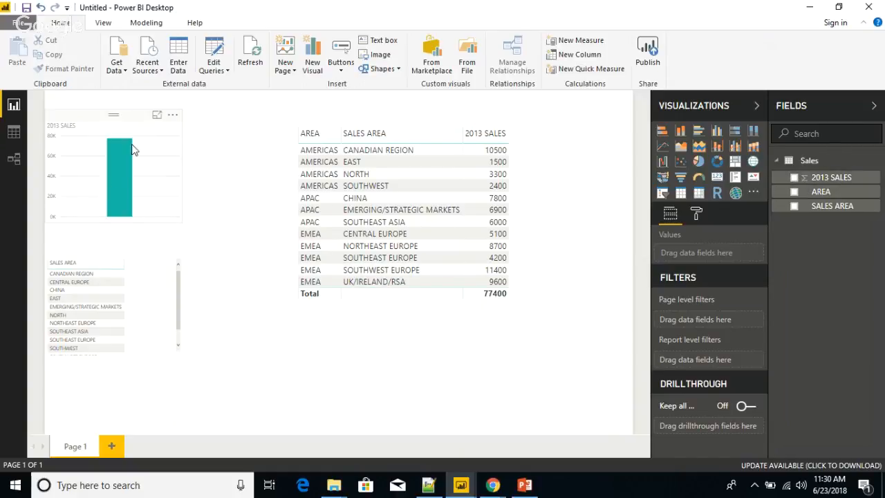
Step: Check the options for importing custom visuals with the 2013 SALES column chart selected
{"action": "left_click", "coordinate": [102, 119]}
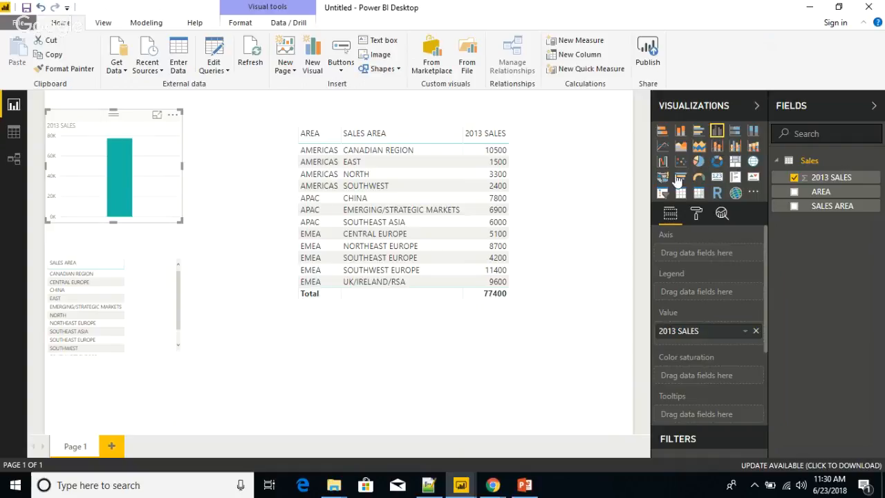
{"action": "left_click", "coordinate": [753, 192]}
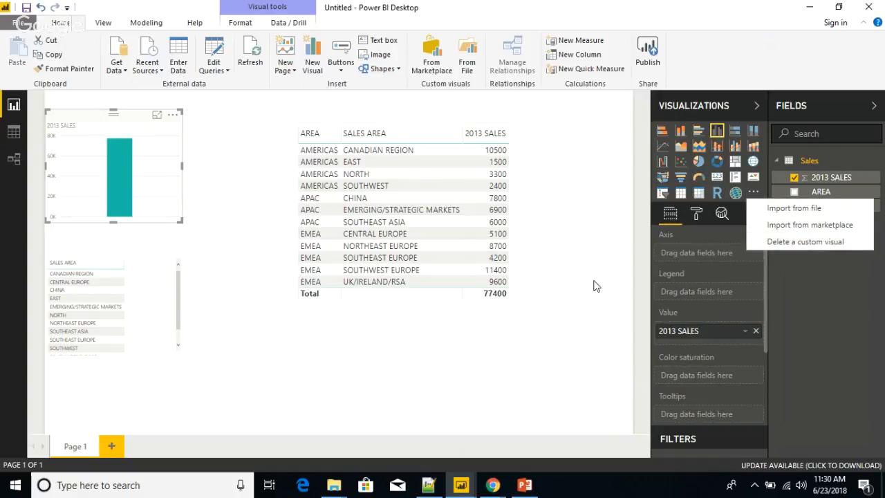
{"action": "left_click", "coordinate": [585, 357]}
Step: Switch to the PowerPoint slideshow and view the Combine slide
{"action": "left_click", "coordinate": [526, 484]}
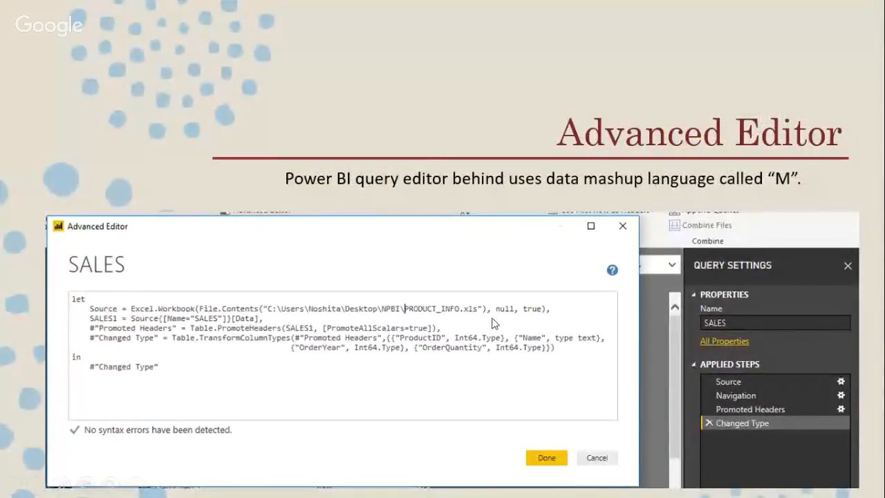
{"action": "left_click", "coordinate": [492, 317]}
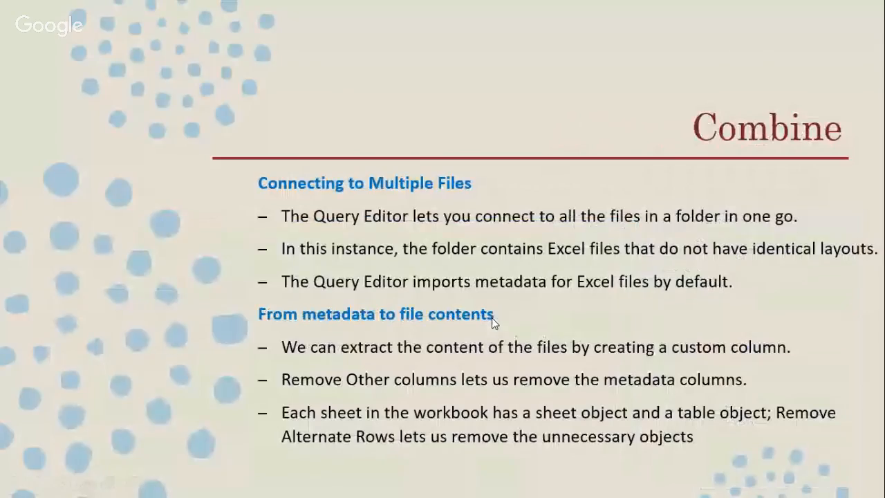
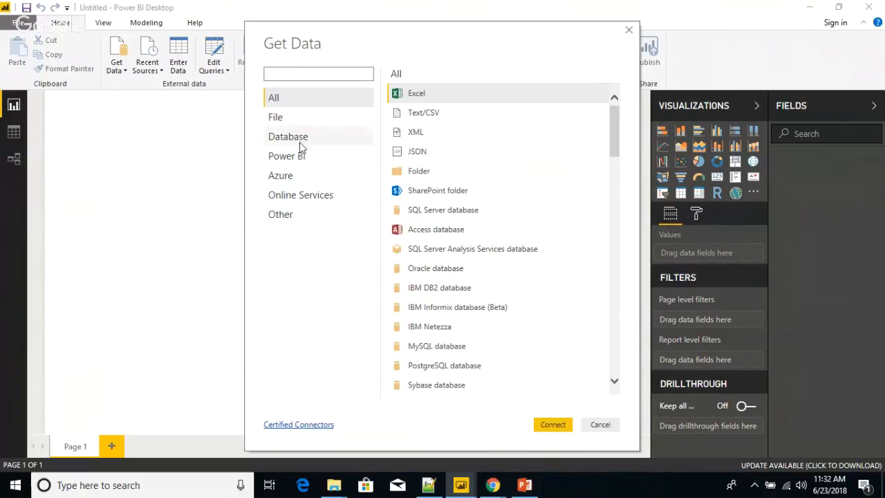
Step: Start a Folder data connection in the blank Power BI report
{"action": "left_click", "coordinate": [289, 120]}
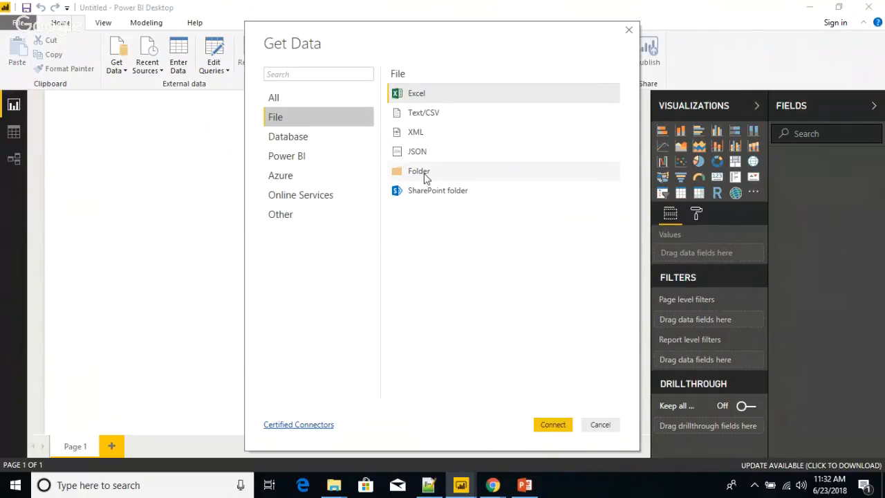
{"action": "left_click", "coordinate": [280, 101]}
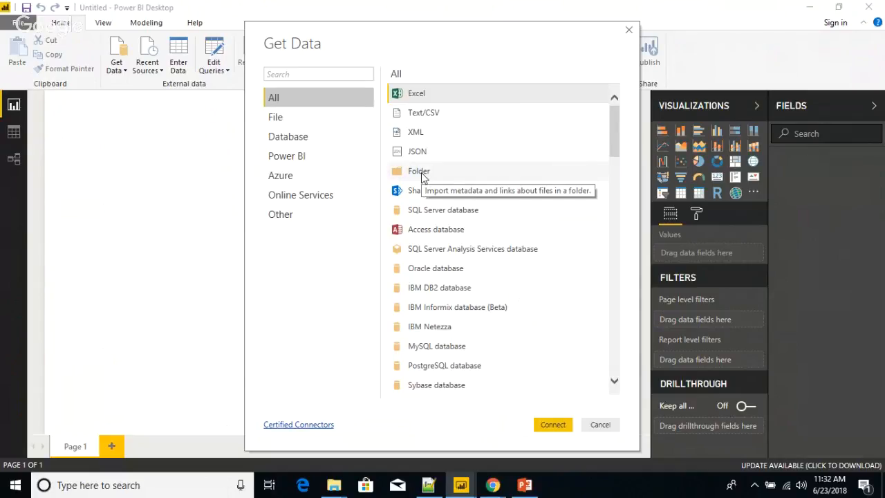
{"action": "left_click", "coordinate": [421, 173]}
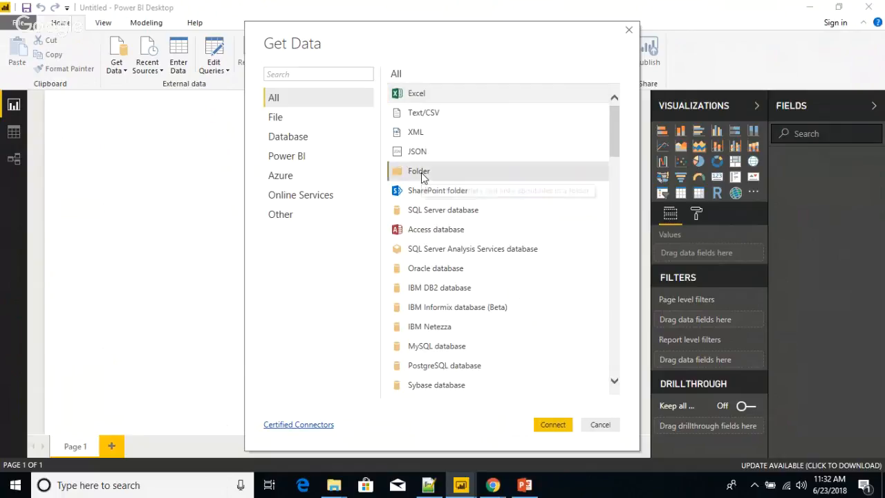
{"action": "left_click", "coordinate": [551, 426]}
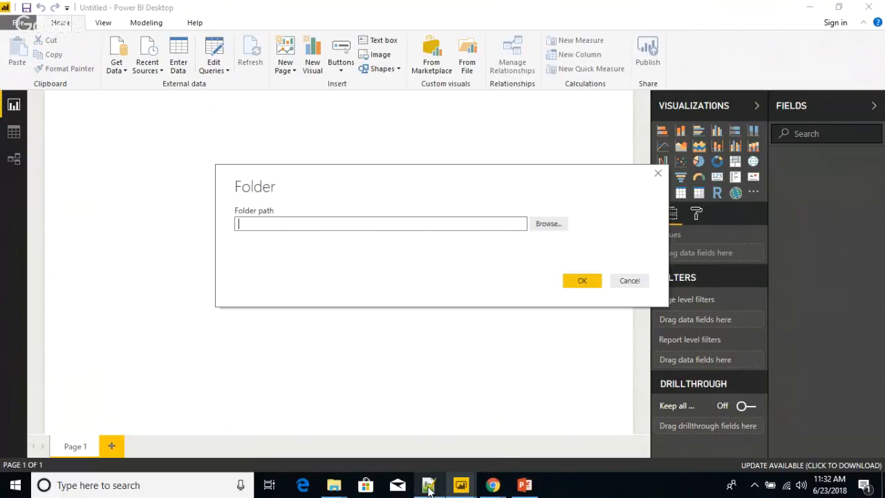
Step: Switch to Notepad++ and copy the Combine folder path from line 2 of the session notes
{"action": "left_click", "coordinate": [428, 487]}
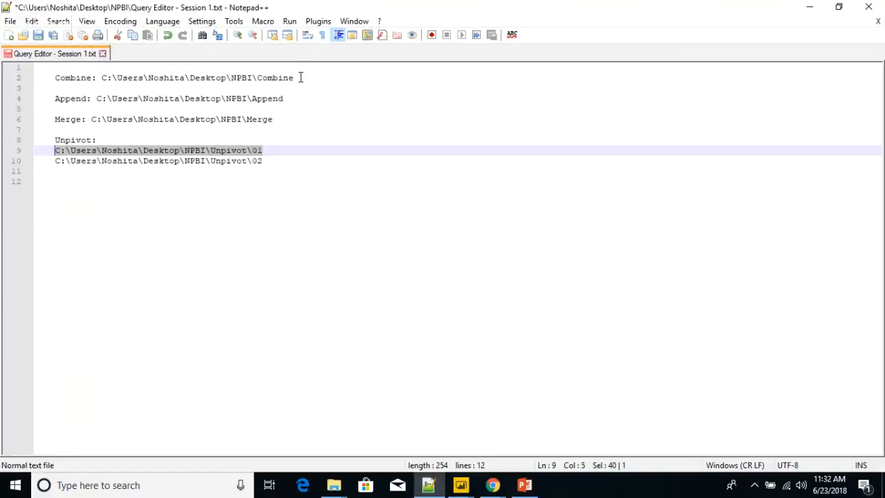
{"action": "left_click", "coordinate": [300, 78]}
{"action": "key", "text": "shift+Left"}
{"action": "key", "text": "shift+Left"}
{"action": "key", "text": "shift+Left"}
{"action": "key", "text": "shift+Left"}
{"action": "key", "text": "shift+Left"}
{"action": "key", "text": "shift+Left"}
{"action": "key", "text": "shift+Left"}
{"action": "key", "text": "shift+Left"}
{"action": "key", "text": "shift+Left"}
{"action": "key", "text": "shift+Left"}
{"action": "key", "text": "shift+Left"}
{"action": "key", "text": "shift+Left"}
{"action": "key", "text": "shift+Left"}
{"action": "key", "text": "shift+Left"}
{"action": "key", "text": "shift+Left"}
{"action": "key", "text": "shift+Left"}
{"action": "key", "text": "shift+Left"}
{"action": "key", "text": "shift+Left"}
{"action": "key", "text": "shift+Left"}
{"action": "key", "text": "shift+Left"}
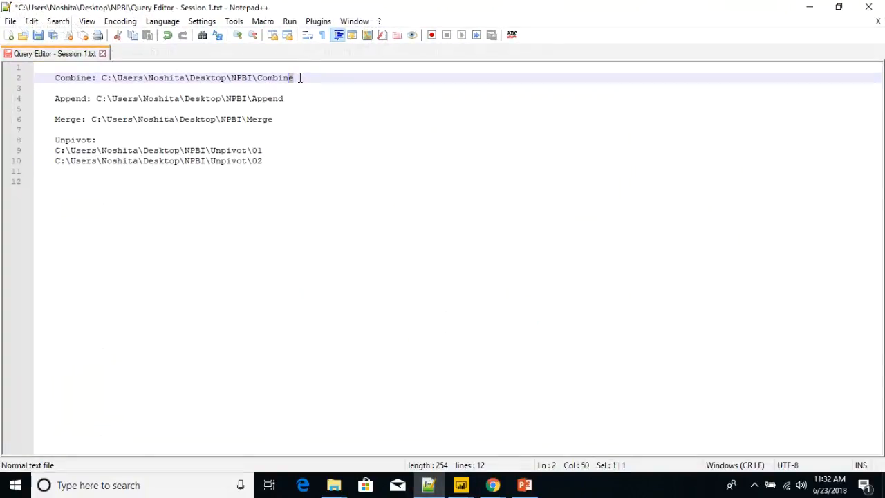
{"action": "key", "text": "shift+Left"}
{"action": "key", "text": "shift+Left"}
{"action": "key", "text": "shift+Left"}
{"action": "key", "text": "shift+Left"}
{"action": "key", "text": "shift+Left"}
{"action": "key", "text": "shift+Left"}
{"action": "key", "text": "shift+Left"}
{"action": "key", "text": "shift+Left"}
{"action": "key", "text": "shift+Left"}
{"action": "key", "text": "shift+Left"}
{"action": "key", "text": "shift+Left"}
{"action": "key", "text": "ctrl+c"}
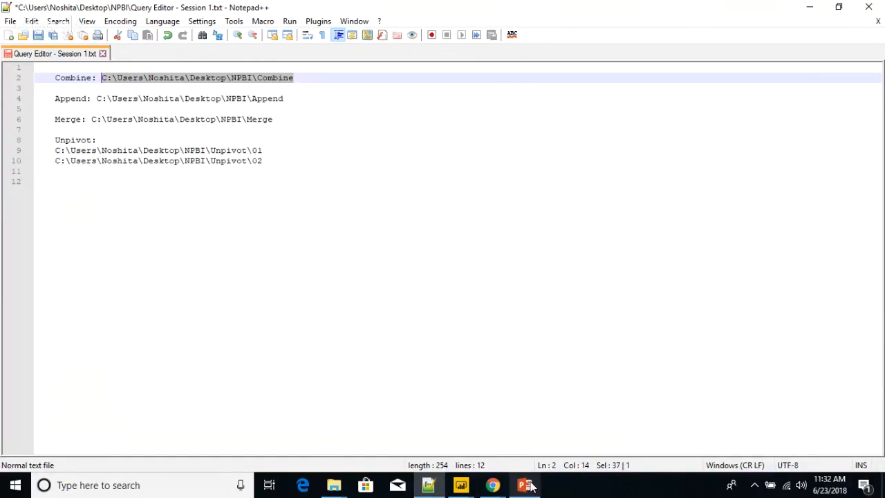
Step: Return to the blank Power BI report, enter the copied Combine folder path, and connect to that folder
{"action": "mouse_move", "coordinate": [466, 488]}
{"action": "left_click", "coordinate": [410, 442]}
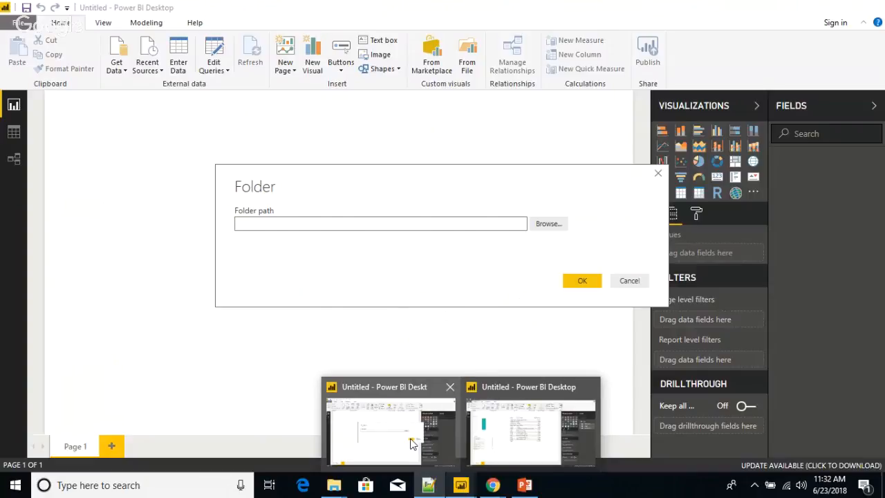
{"action": "key", "text": "ctrl+v"}
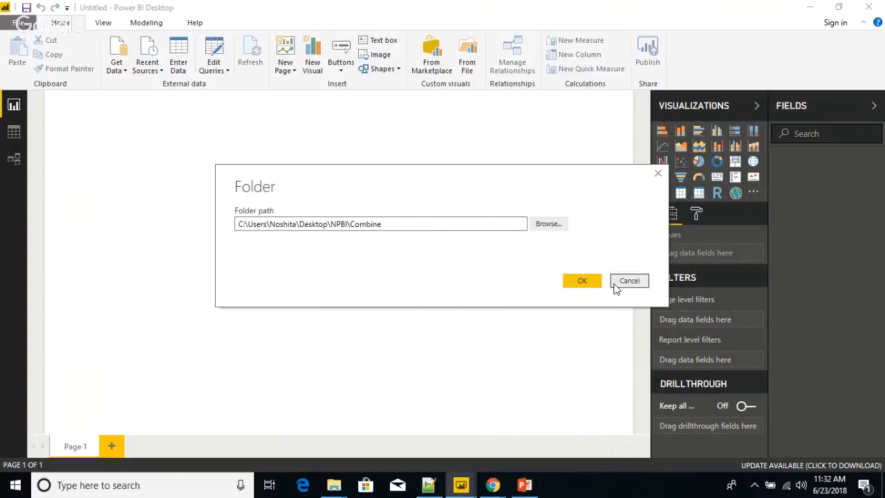
{"action": "left_click", "coordinate": [586, 281]}
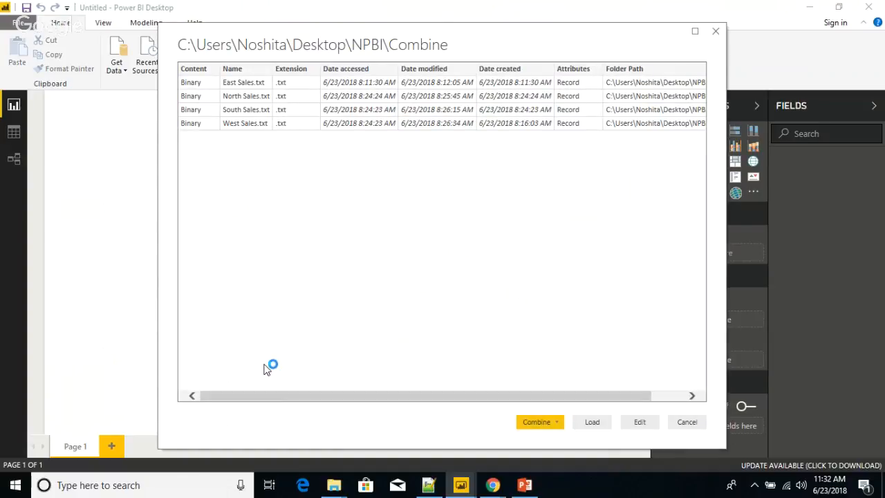
Step: Combine the folder's text files using the Combine & Edit option
{"action": "left_click_drag", "start_coordinate": [265, 401], "coordinate": [193, 374]}
{"action": "left_click", "coordinate": [558, 423]}
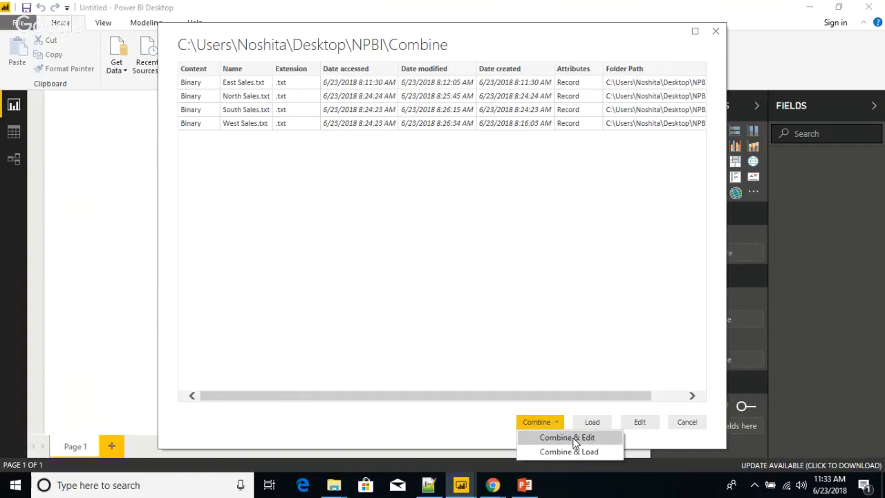
{"action": "left_click", "coordinate": [574, 441]}
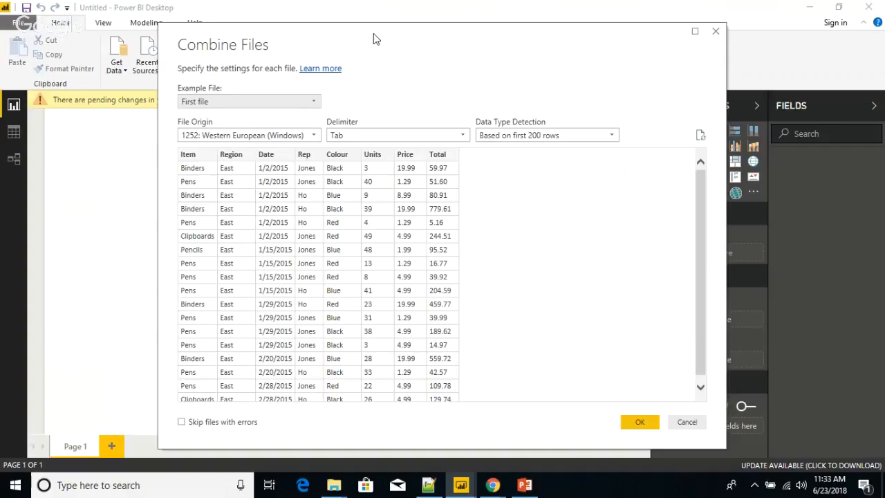
Step: Examine the example file, file origin, delimiter and data type detection choices in the Combine Files settings
{"action": "left_click_drag", "start_coordinate": [373, 40], "coordinate": [396, 27]}
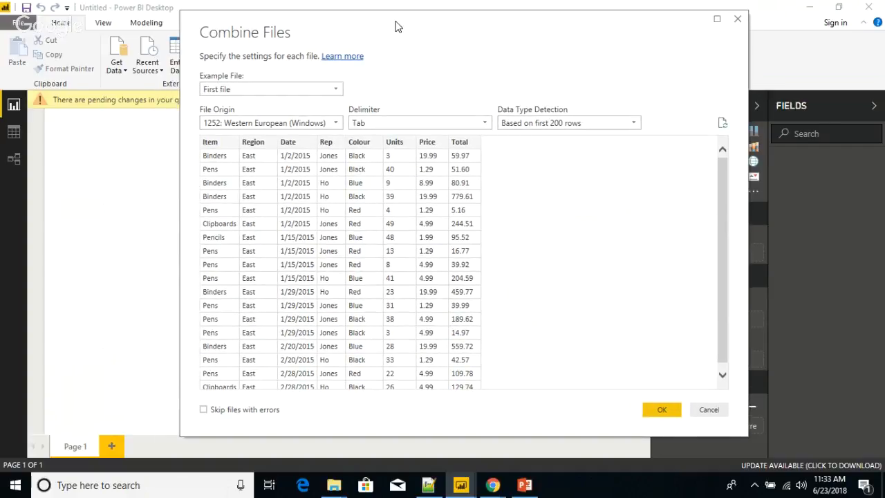
{"action": "left_click", "coordinate": [332, 90]}
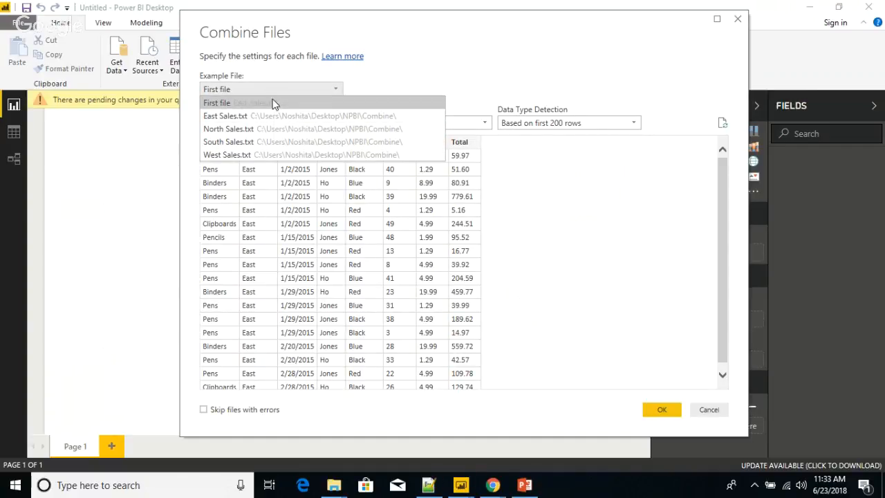
{"action": "left_click", "coordinate": [387, 82]}
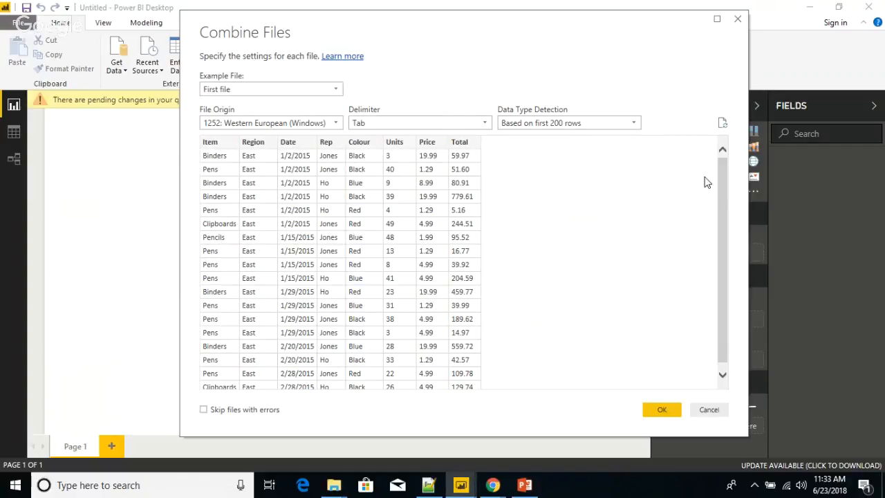
{"action": "left_click_drag", "start_coordinate": [728, 187], "coordinate": [707, 159]}
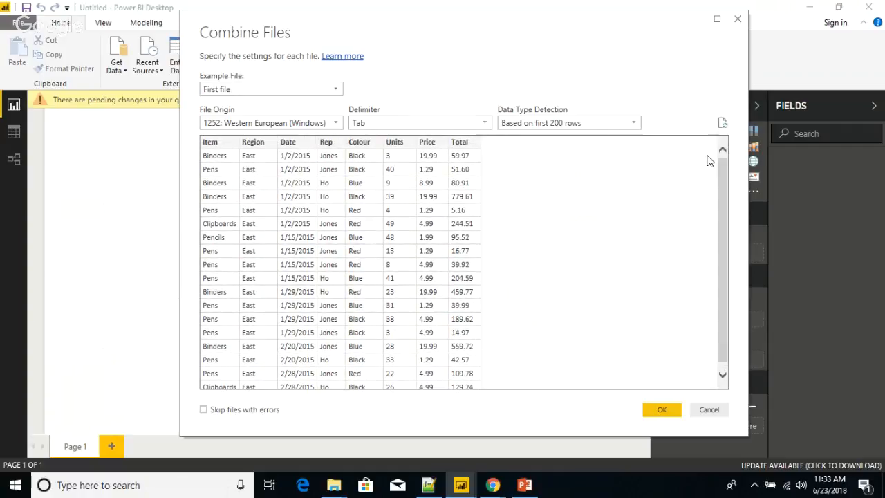
{"action": "left_click", "coordinate": [335, 89]}
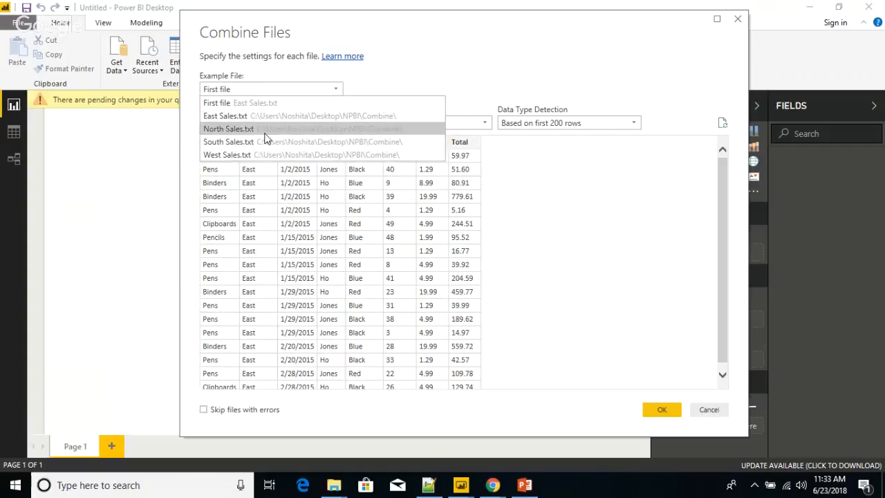
{"action": "left_click", "coordinate": [467, 52]}
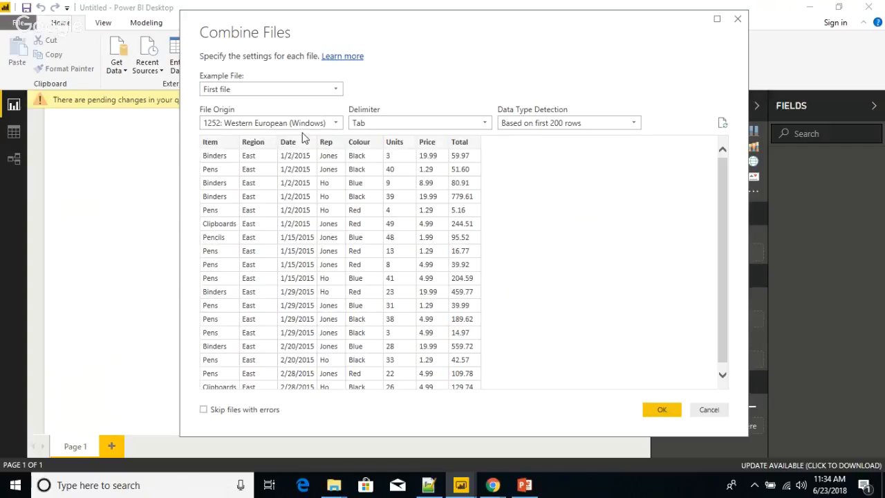
{"action": "left_click", "coordinate": [331, 126]}
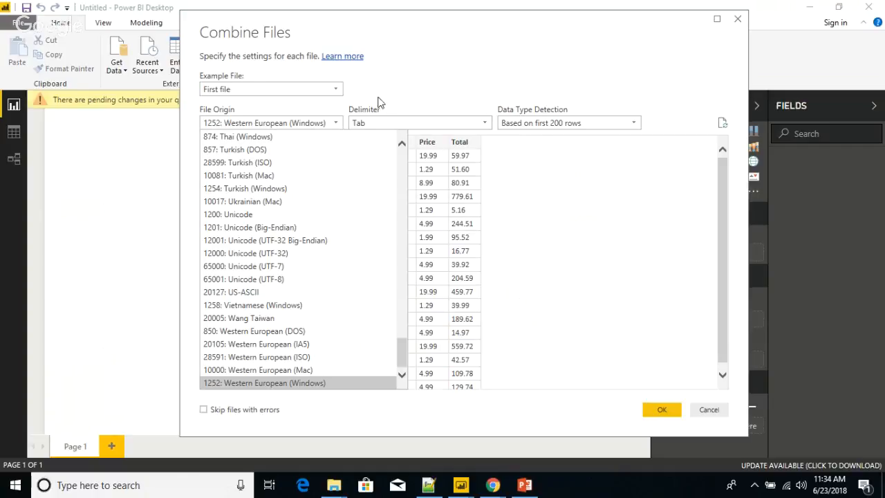
{"action": "left_click", "coordinate": [408, 100]}
{"action": "left_click", "coordinate": [432, 122]}
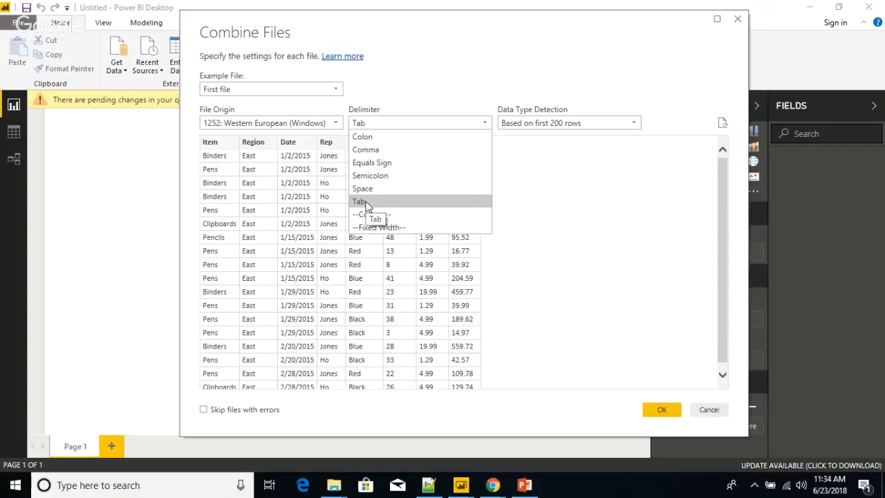
{"action": "left_click", "coordinate": [437, 96]}
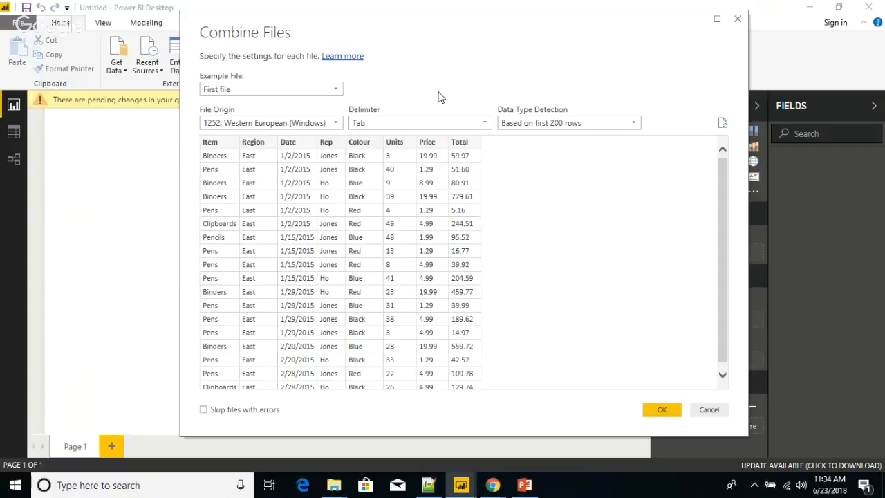
{"action": "left_click", "coordinate": [553, 125]}
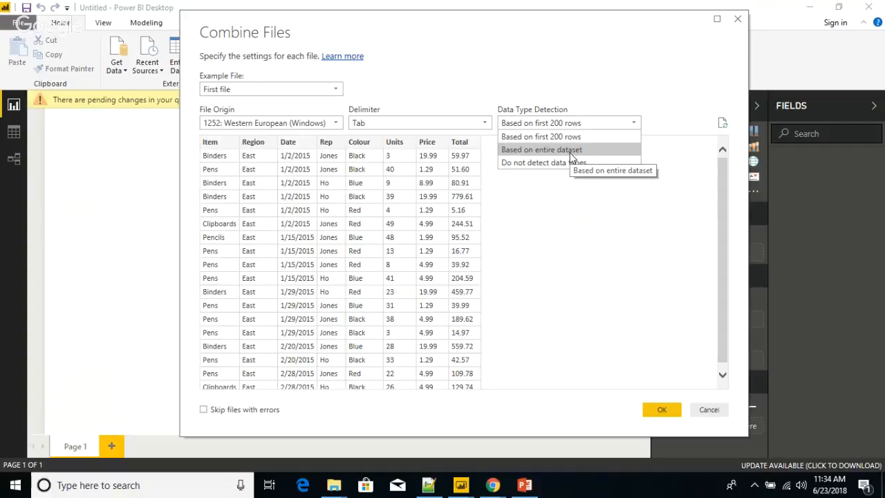
{"action": "left_click", "coordinate": [598, 95]}
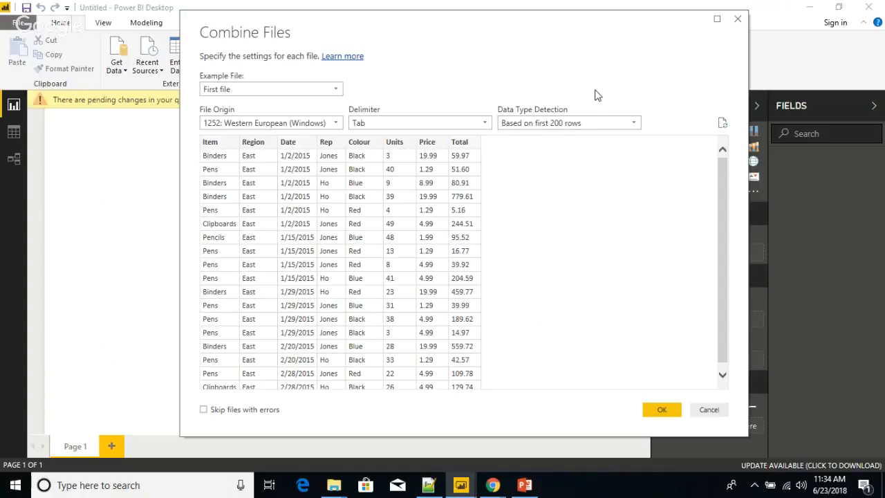
{"action": "left_click", "coordinate": [584, 123]}
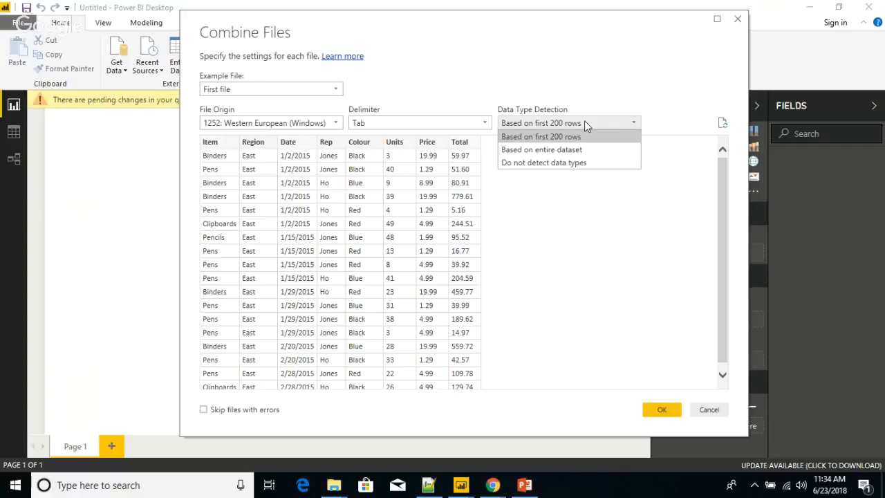
{"action": "left_click", "coordinate": [582, 88]}
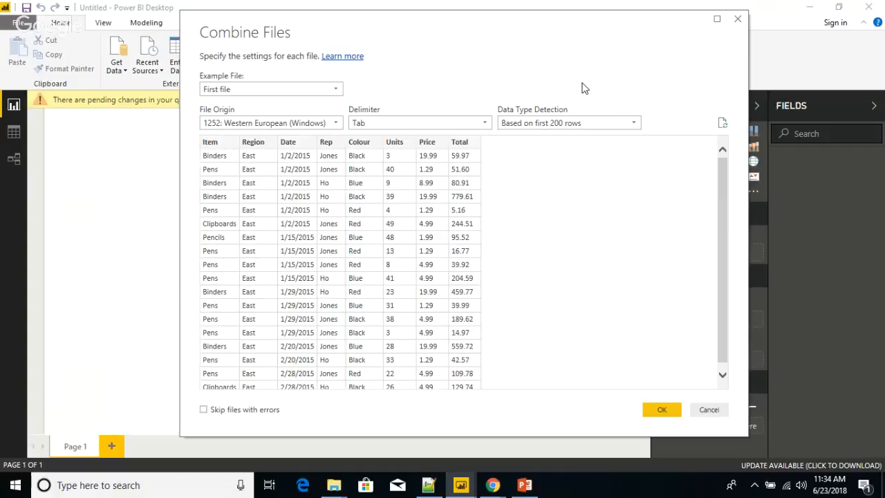
{"action": "left_click", "coordinate": [577, 123]}
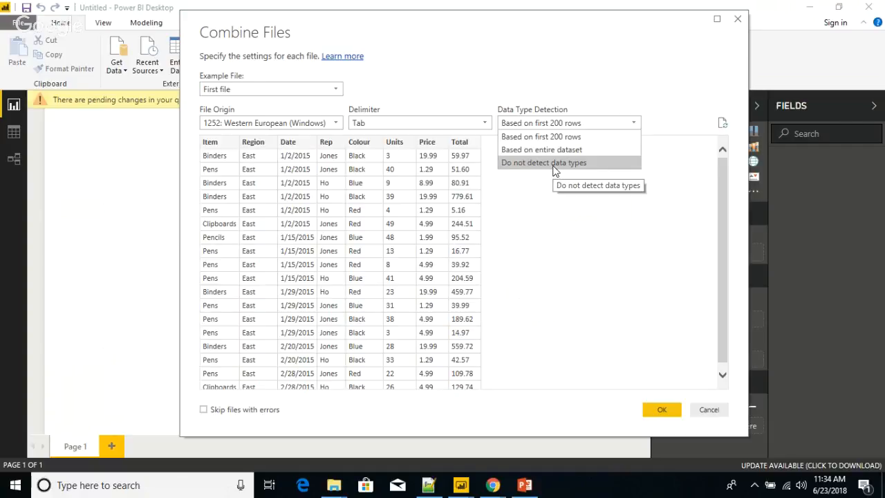
{"action": "left_click", "coordinate": [550, 195]}
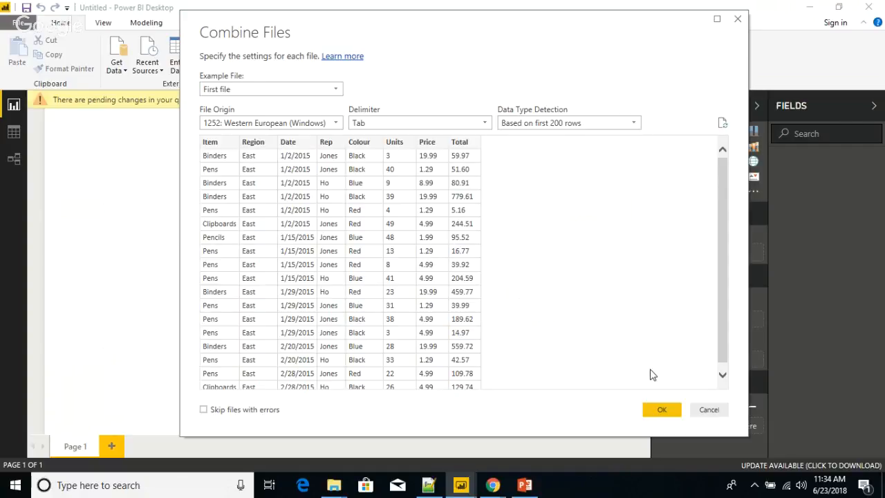
Step: Combine the files using First file as the example, Tab delimiter and first-200-rows type detection, and apply the pending query changes
{"action": "left_click", "coordinate": [660, 410]}
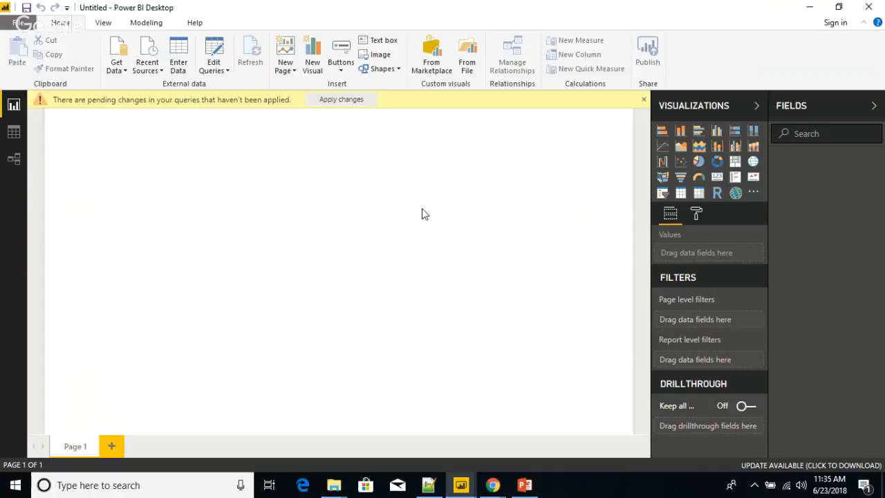
{"action": "left_click", "coordinate": [360, 99]}
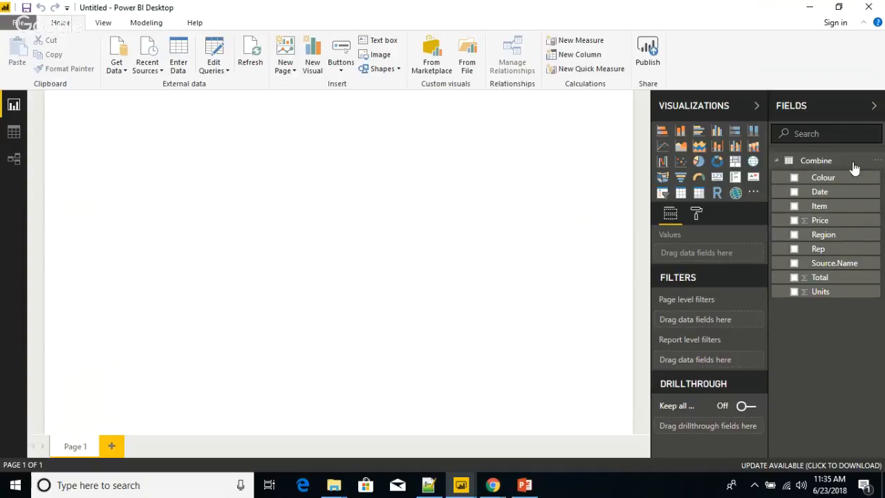
Step: Rename the Combine table as Sales By Region
{"action": "right_click", "coordinate": [823, 167]}
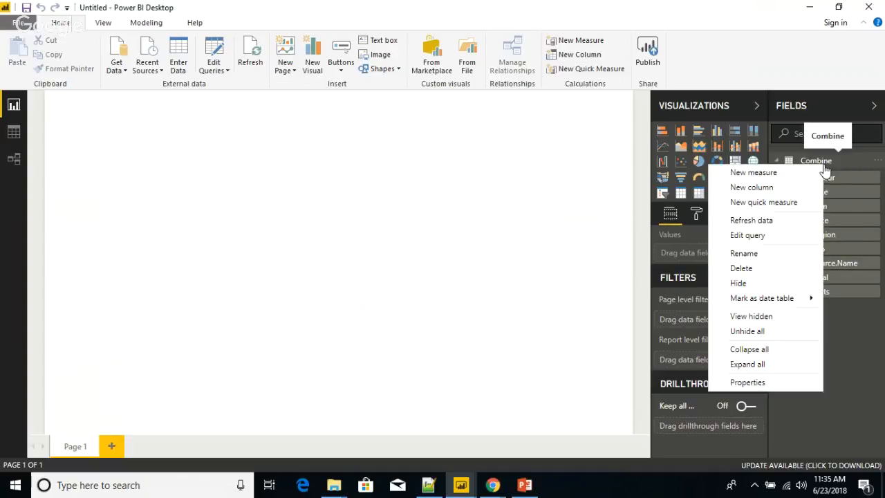
{"action": "left_click", "coordinate": [752, 254]}
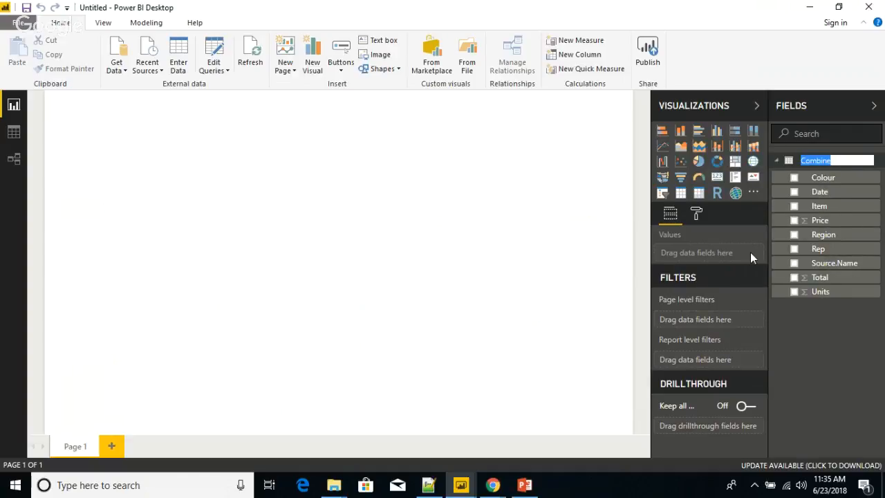
{"action": "type", "text": "Sales By Region"}
{"action": "left_click", "coordinate": [507, 283]}
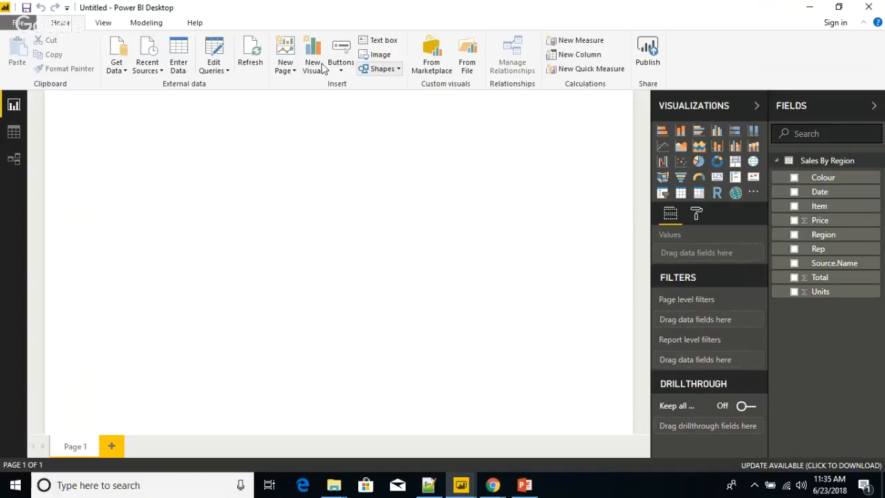
Step: Open the Query Editor and examine the columns of the Sales By Region query from Source.Name through Total
{"action": "left_click", "coordinate": [215, 49]}
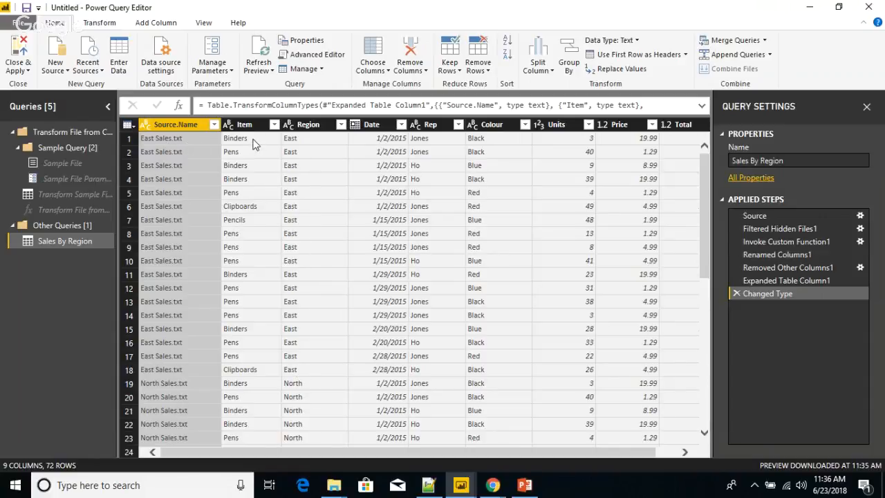
{"action": "left_click", "coordinate": [377, 158]}
{"action": "key", "text": "Right"}
{"action": "key", "text": "Right"}
{"action": "key", "text": "Right"}
{"action": "key", "text": "Right"}
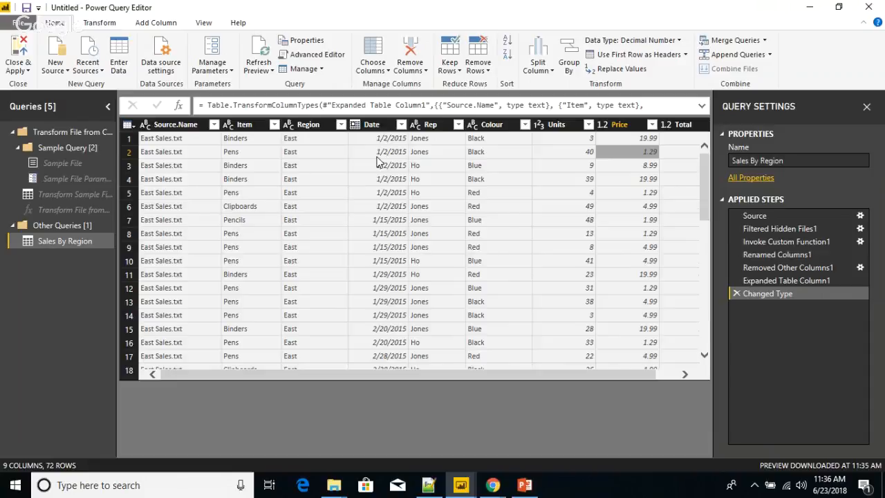
{"action": "key", "text": "Right"}
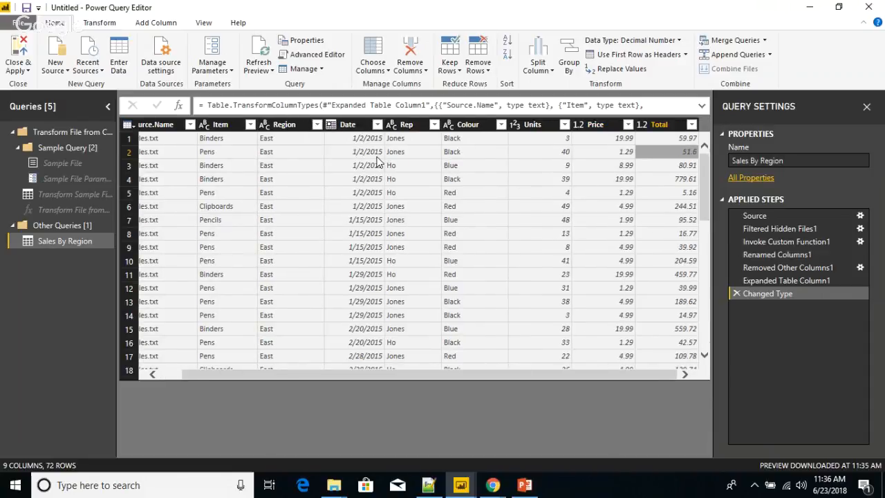
{"action": "key", "text": "Left"}
{"action": "key", "text": "Left"}
{"action": "key", "text": "Left"}
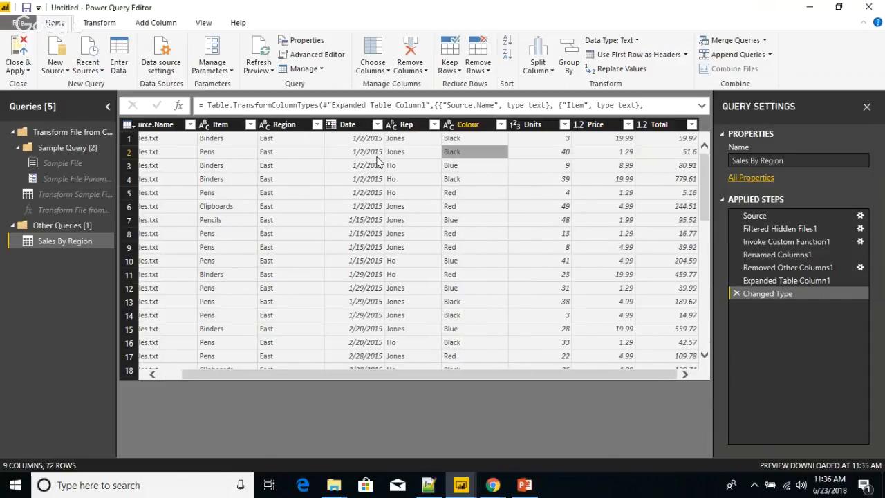
{"action": "key", "text": "Left"}
{"action": "key", "text": "Left"}
{"action": "key", "text": "Left"}
{"action": "key", "text": "Left"}
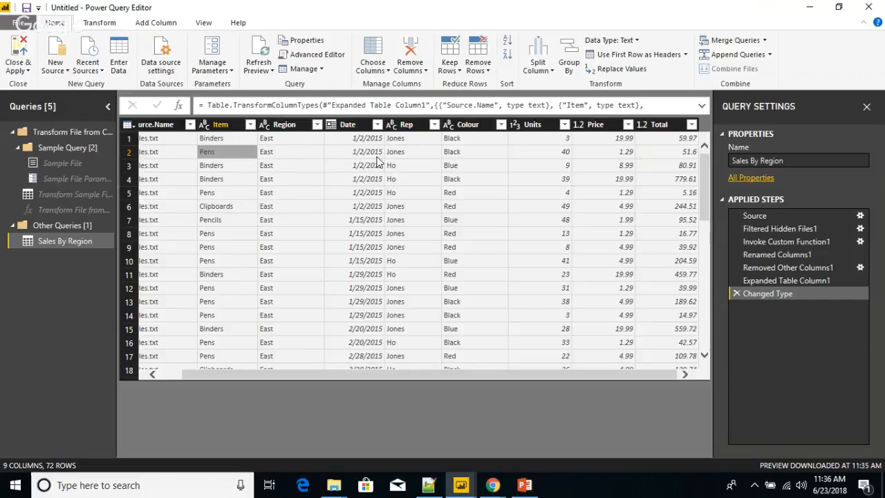
{"action": "key", "text": "Left"}
{"action": "key", "text": "Left"}
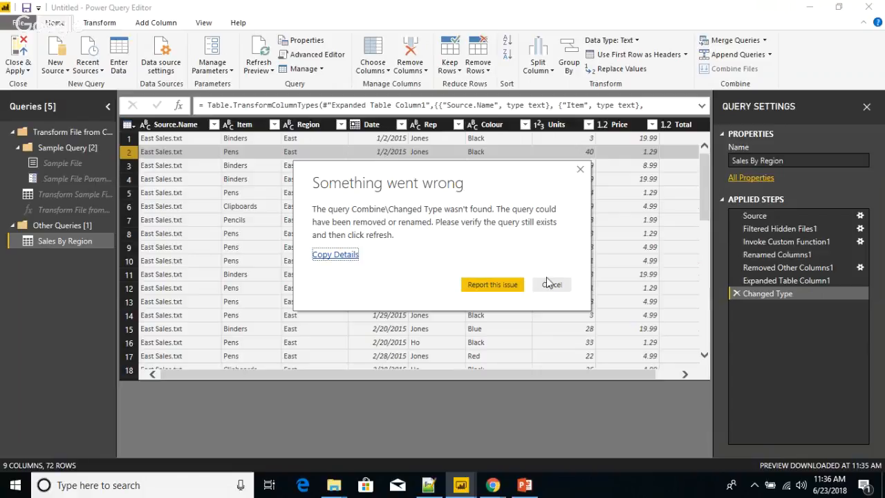
{"action": "left_click", "coordinate": [549, 287]}
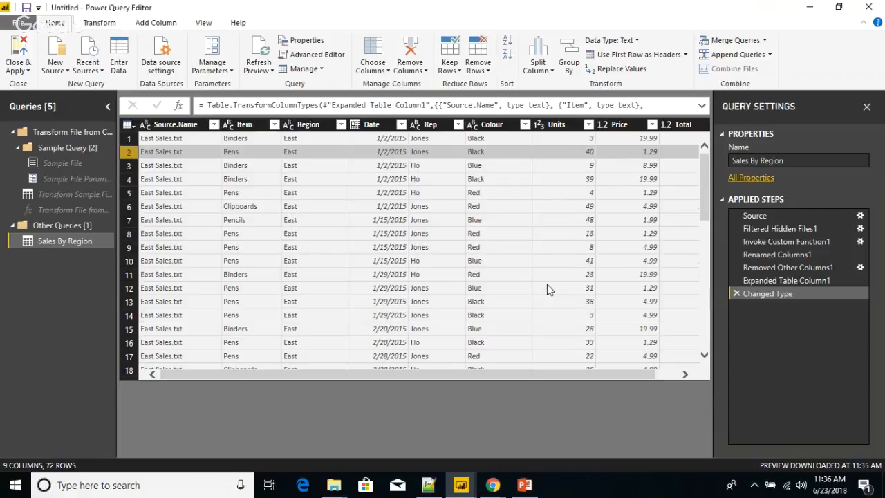
Step: Close the Power Query Editor with the Close option and return to the blank report page
{"action": "left_click", "coordinate": [27, 70]}
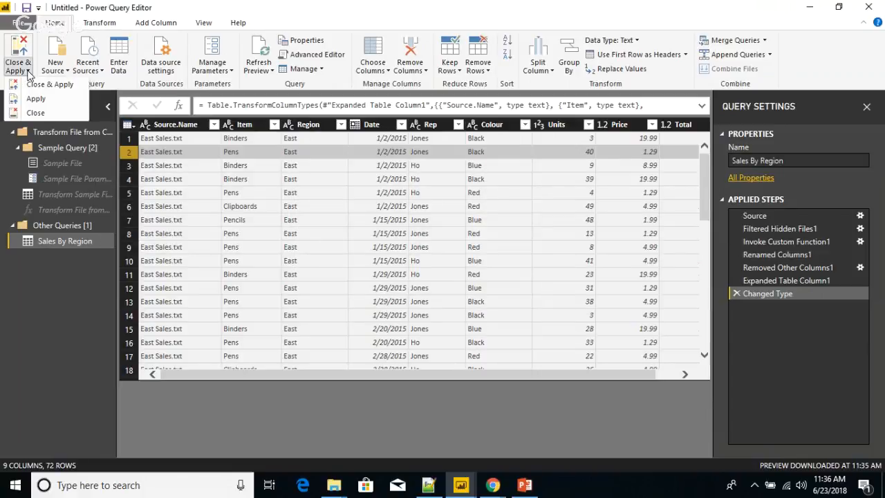
{"action": "left_click", "coordinate": [382, 196]}
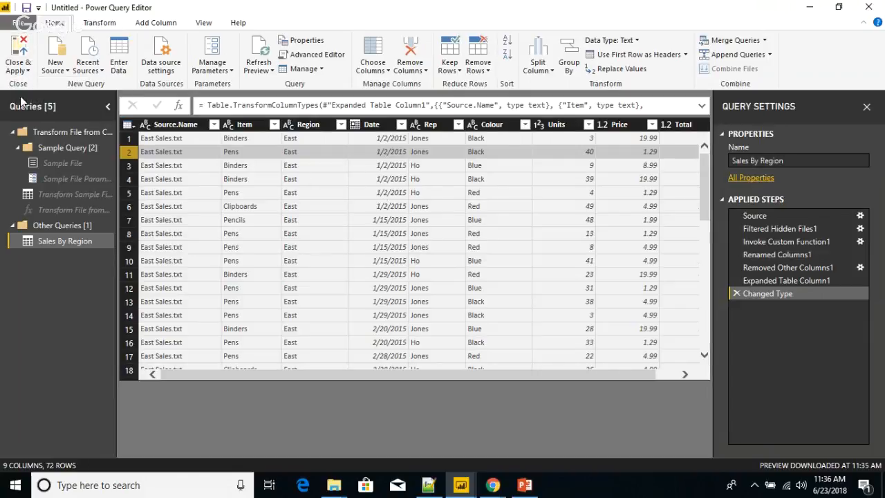
{"action": "left_click", "coordinate": [27, 70]}
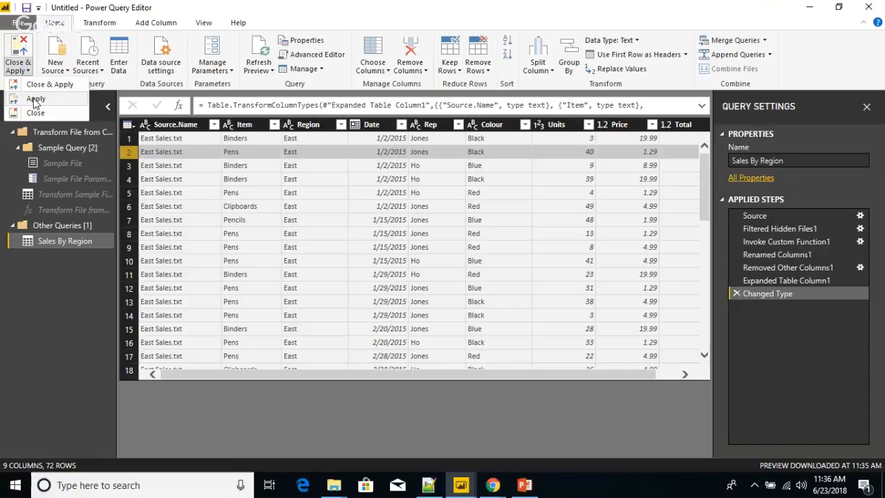
{"action": "left_click", "coordinate": [32, 114]}
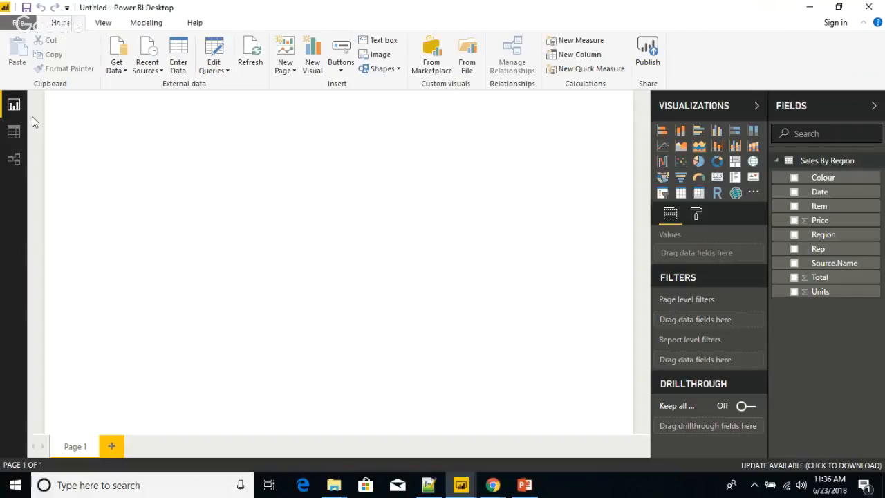
Step: Create a table visual with the Colour and Item fields from Sales By Region, summarizing Item by Count
{"action": "left_click", "coordinate": [794, 179]}
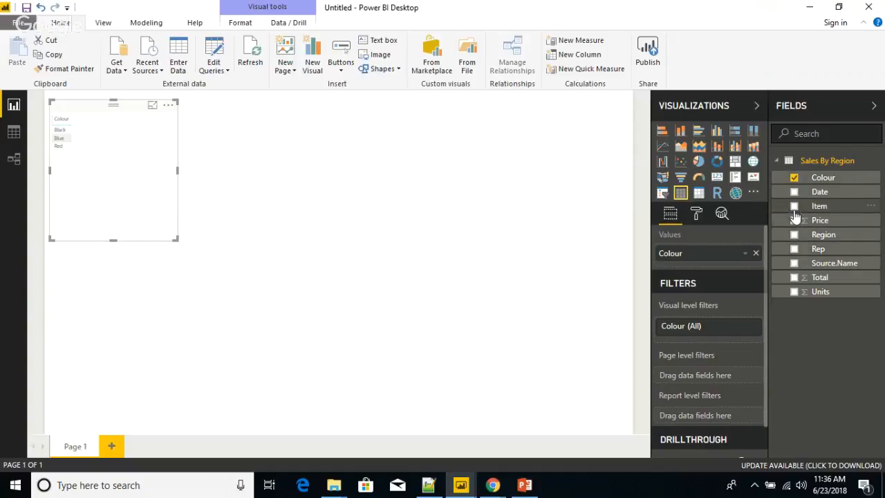
{"action": "left_click", "coordinate": [793, 206]}
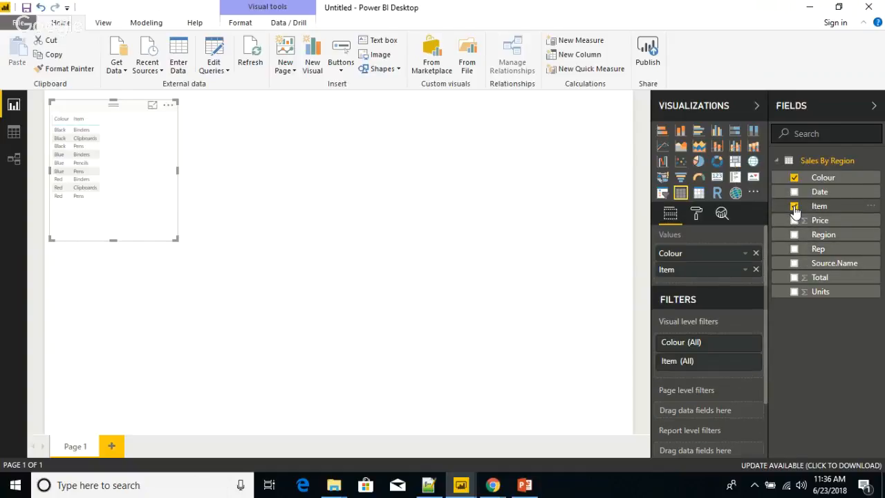
{"action": "left_click", "coordinate": [746, 273]}
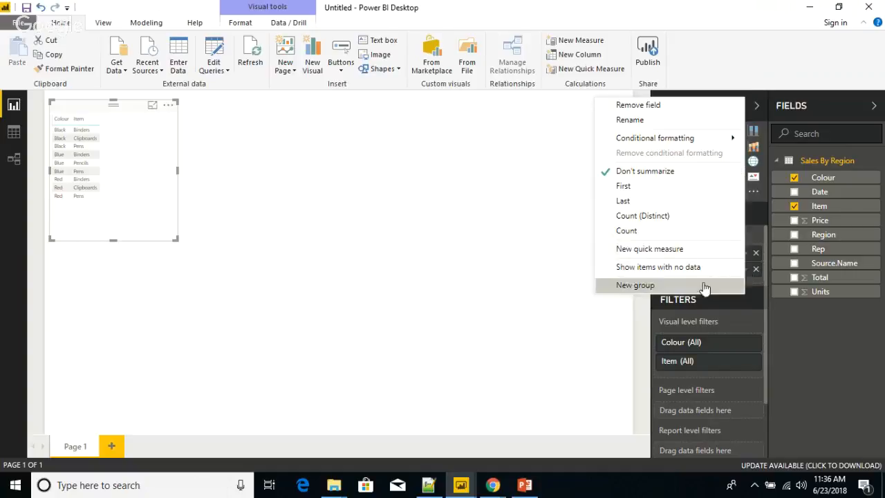
{"action": "left_click", "coordinate": [628, 230]}
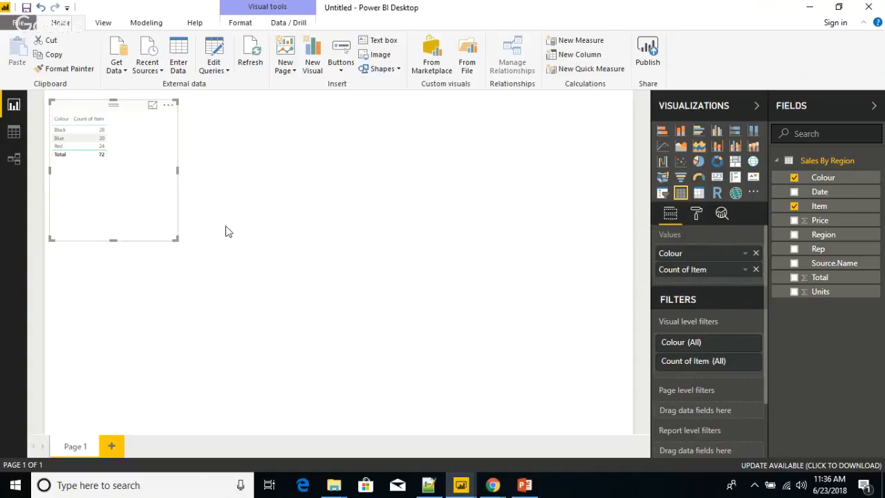
Step: Shorten the table visual to fit its rows and move it toward the middle of the report page
{"action": "left_click_drag", "start_coordinate": [113, 240], "coordinate": [106, 165]}
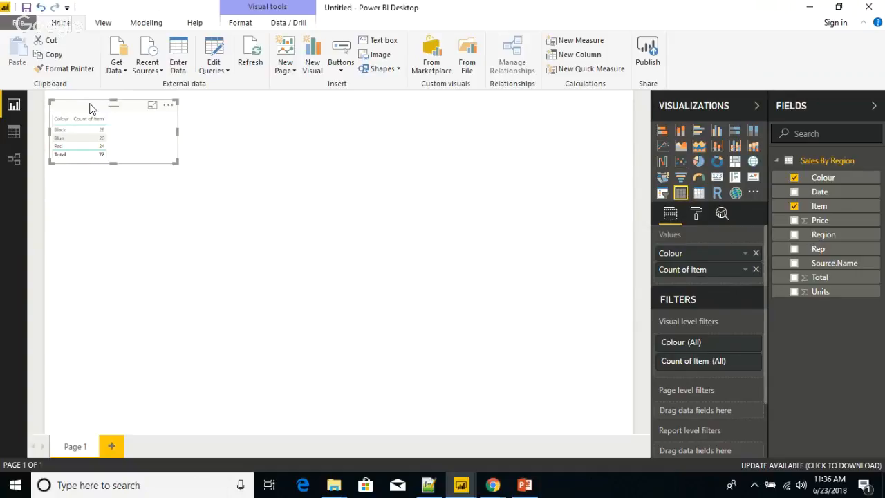
{"action": "left_click_drag", "start_coordinate": [93, 108], "coordinate": [244, 168]}
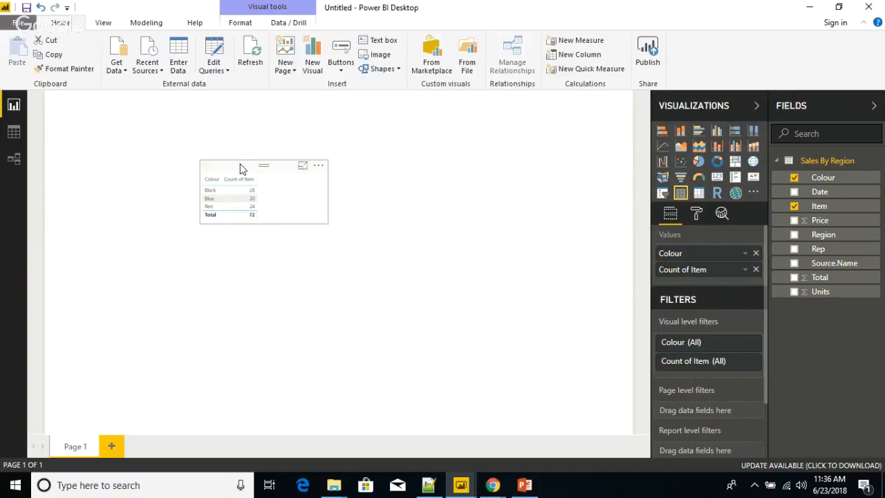
Step: Set the table visual's grid text size to 15 and resize the visual to fit all its rows
{"action": "left_click", "coordinate": [695, 215]}
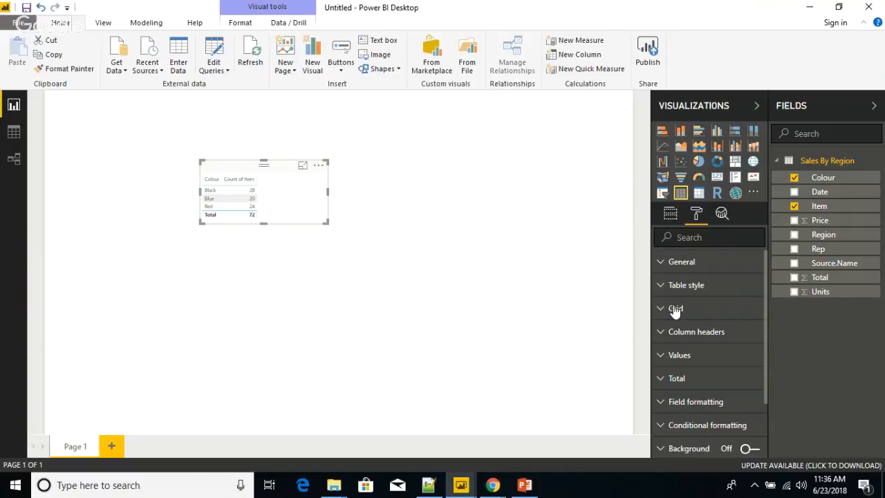
{"action": "left_click", "coordinate": [676, 310]}
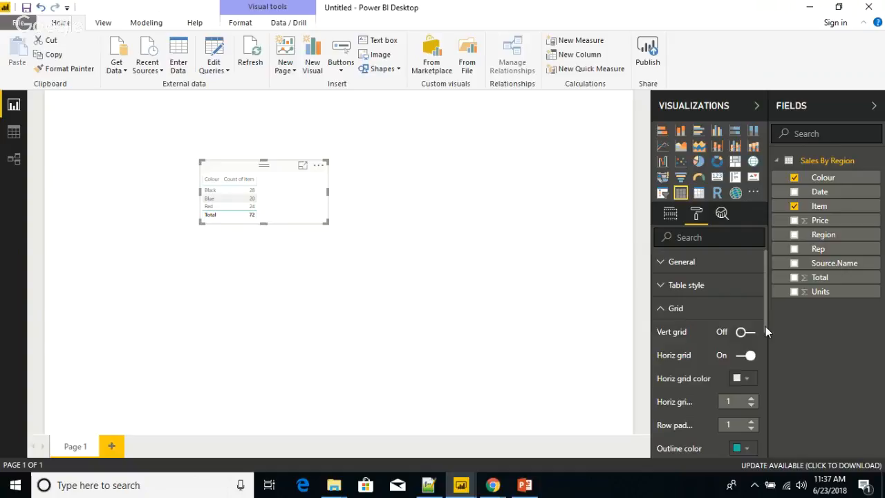
{"action": "left_click_drag", "start_coordinate": [766, 327], "coordinate": [760, 373]}
{"action": "left_click", "coordinate": [750, 374]}
{"action": "left_click", "coordinate": [751, 375]}
{"action": "left_click", "coordinate": [751, 375]}
{"action": "left_click", "coordinate": [750, 375]}
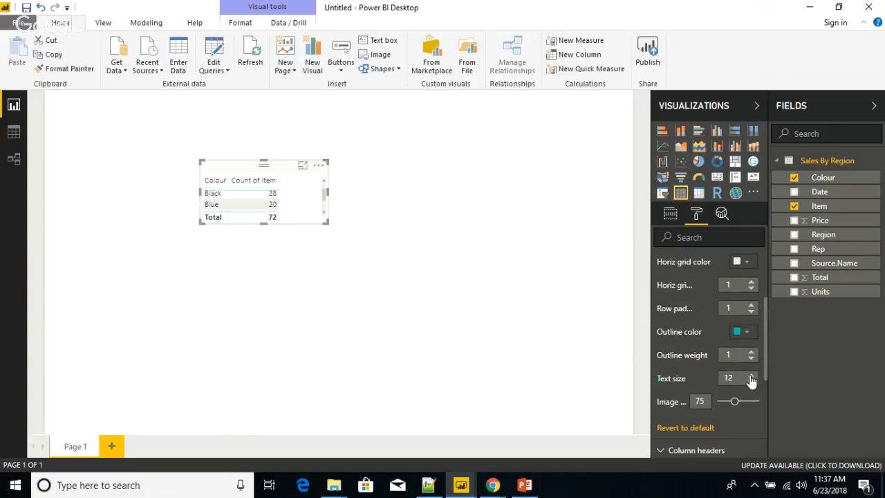
{"action": "left_click", "coordinate": [750, 376]}
{"action": "left_click", "coordinate": [750, 375]}
{"action": "left_click", "coordinate": [750, 375]}
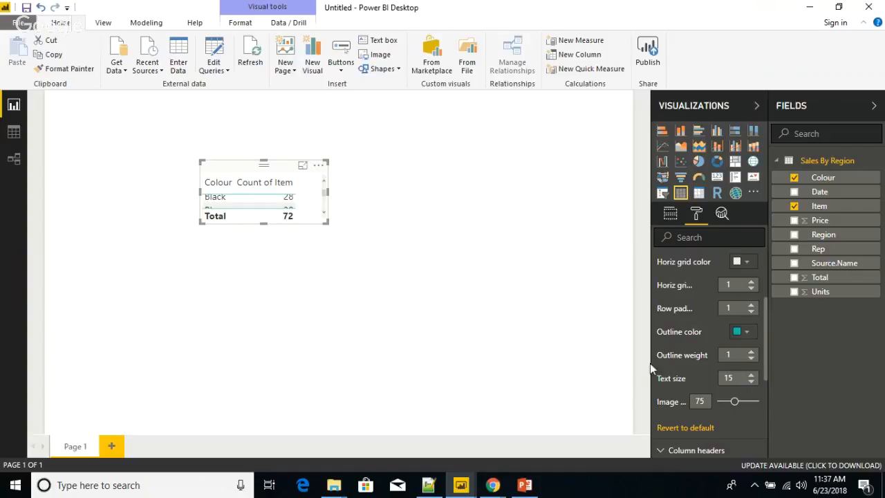
{"action": "left_click_drag", "start_coordinate": [325, 220], "coordinate": [317, 260]}
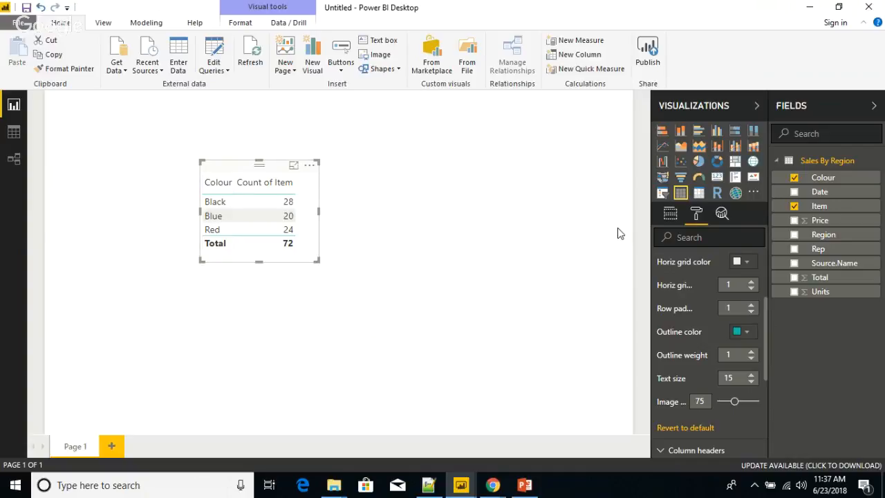
Step: Duplicate the table visual, place the copy to the right of the original and convert it into a pie chart
{"action": "left_click", "coordinate": [671, 216]}
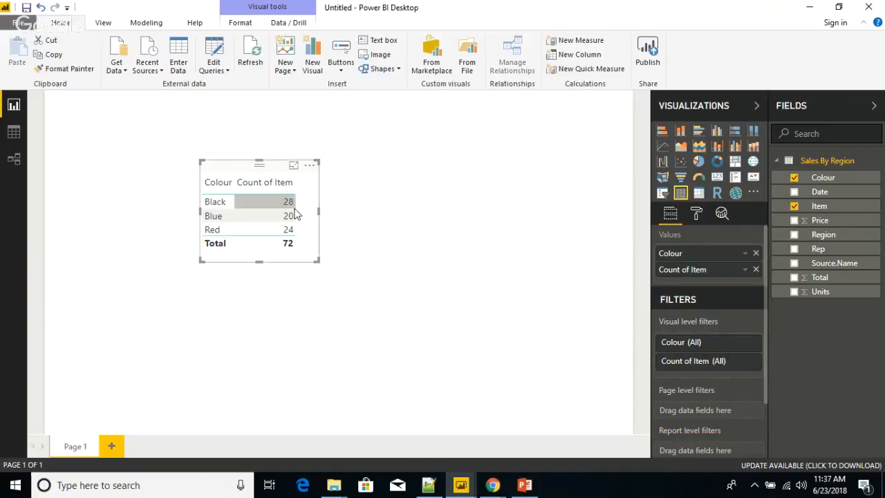
{"action": "left_click_drag", "start_coordinate": [222, 171], "coordinate": [415, 158]}
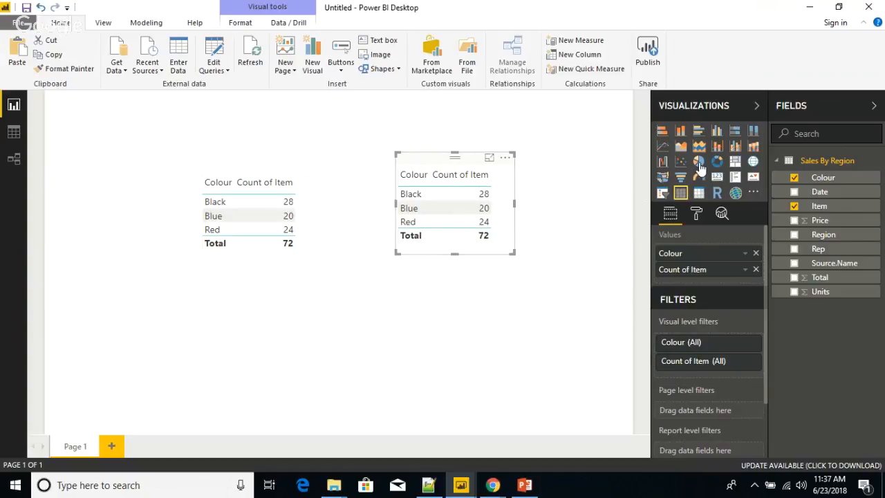
{"action": "left_click", "coordinate": [698, 161]}
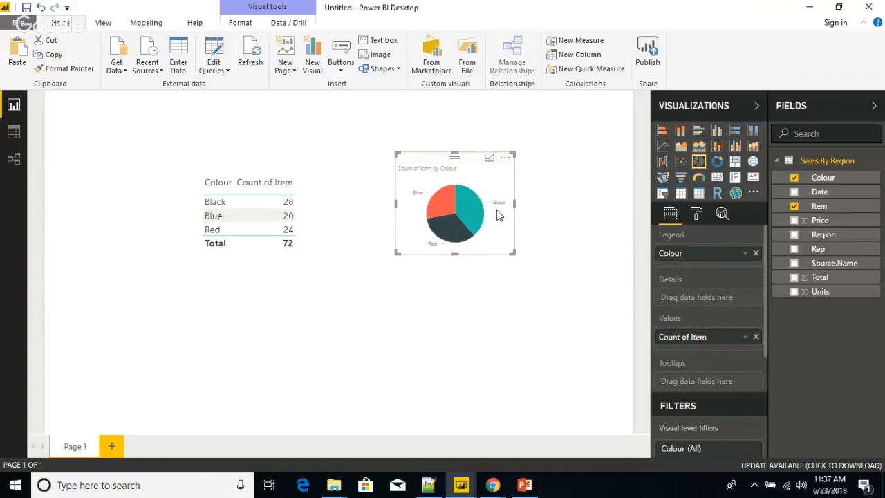
{"action": "mouse_move", "coordinate": [472, 214]}
Step: Paste another copy of the table, place it below the pie chart and convert it into a clustered column chart
{"action": "left_click", "coordinate": [320, 359]}
{"action": "key", "text": "ctrl+v"}
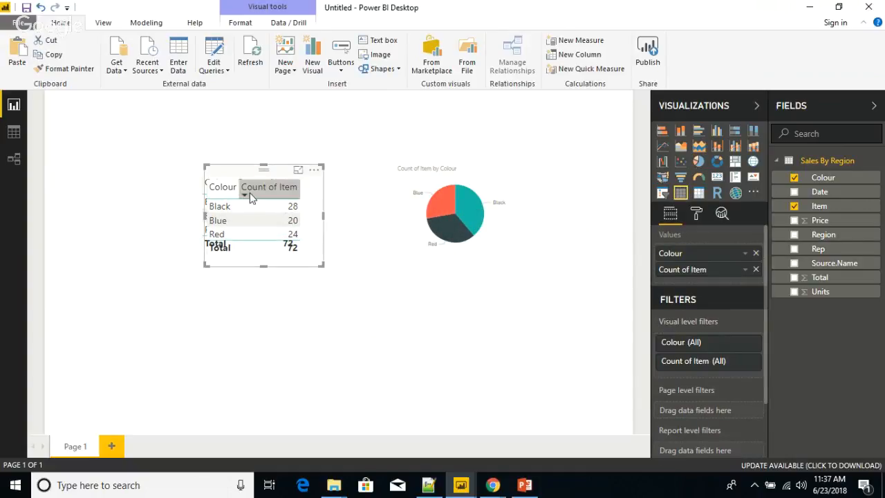
{"action": "left_click_drag", "start_coordinate": [243, 174], "coordinate": [440, 314]}
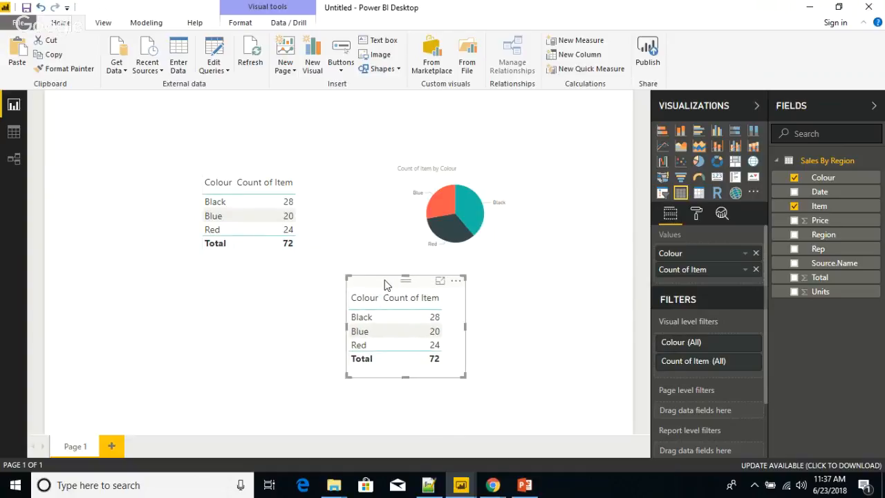
{"action": "left_click", "coordinate": [716, 131]}
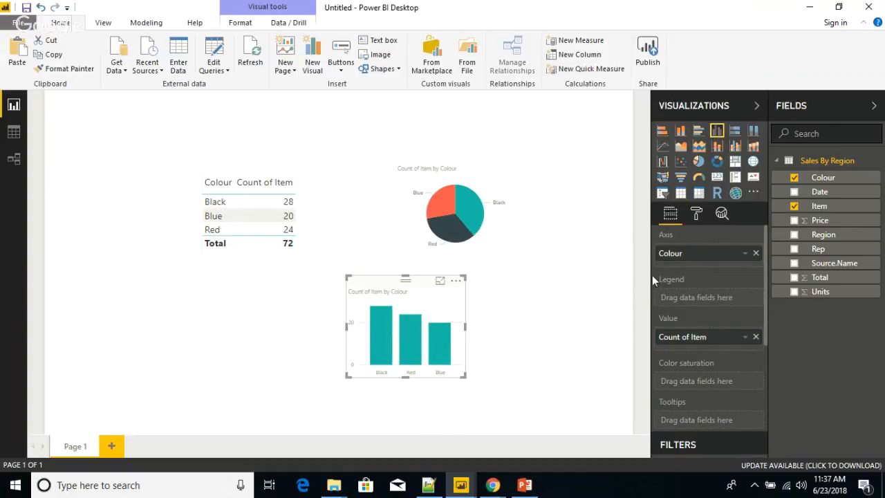
{"action": "left_click", "coordinate": [696, 213]}
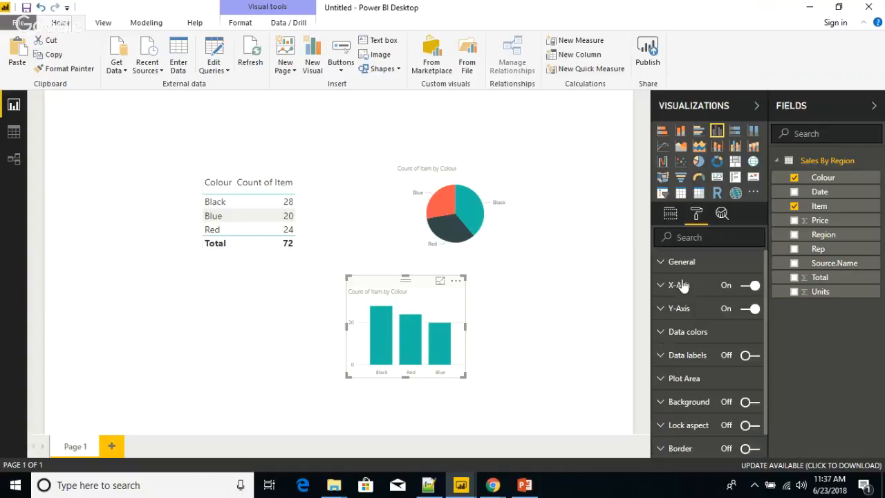
{"action": "left_click", "coordinate": [662, 333]}
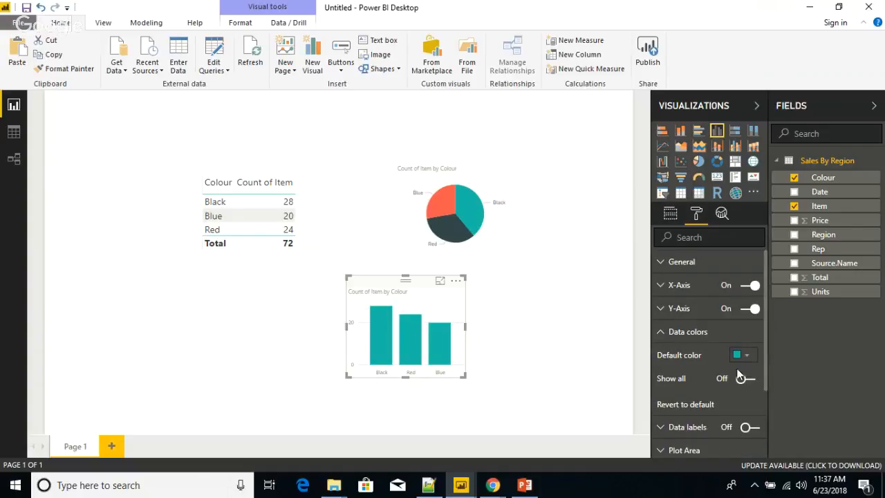
{"action": "left_click", "coordinate": [742, 379]}
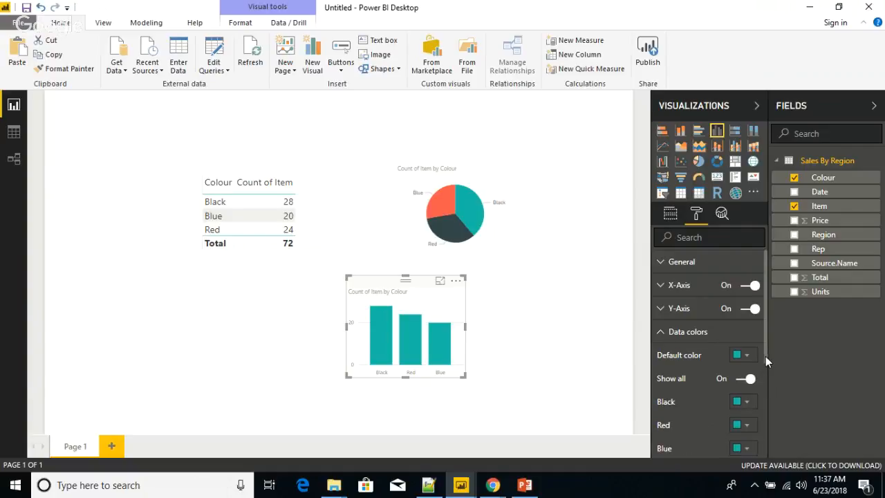
{"action": "left_click", "coordinate": [746, 378]}
Step: Add the Colour field to the column chart's Legend and set the data color of Black to black
{"action": "left_click", "coordinate": [670, 216]}
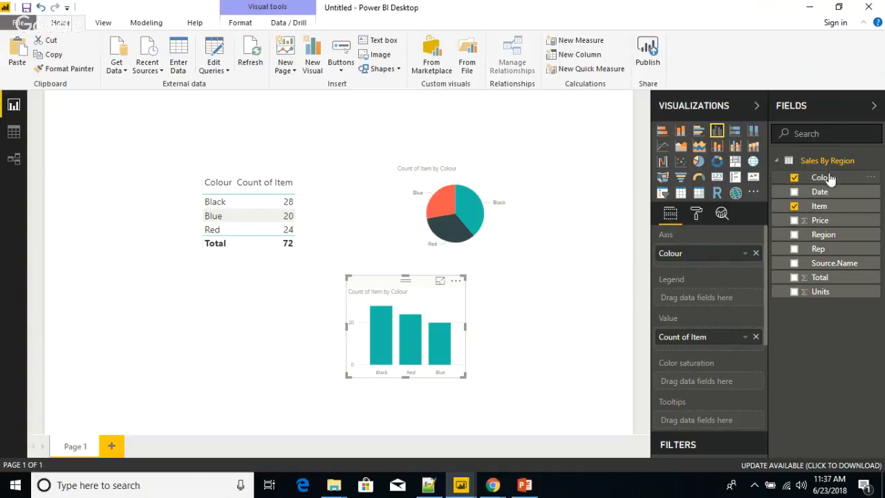
{"action": "left_click_drag", "start_coordinate": [832, 179], "coordinate": [705, 300]}
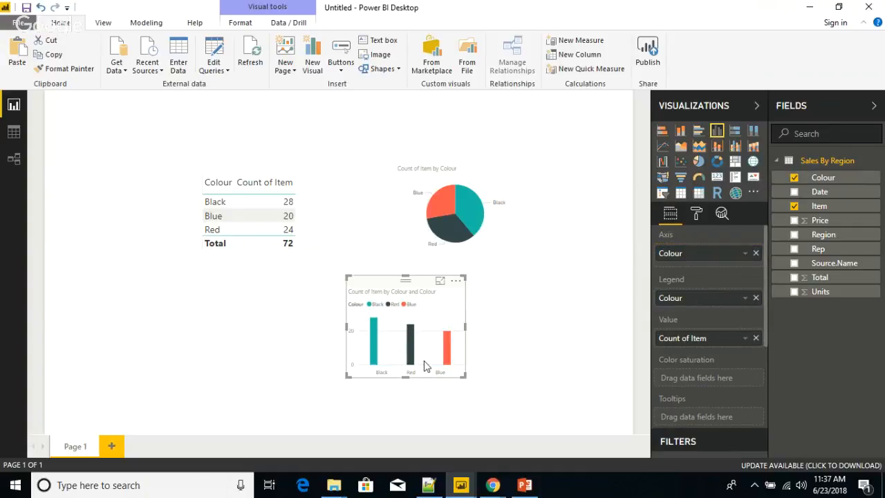
{"action": "left_click", "coordinate": [697, 216]}
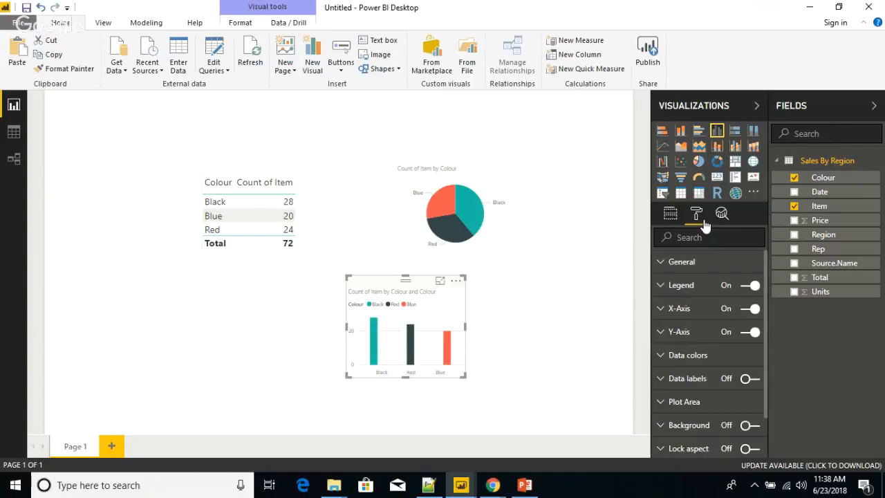
{"action": "left_click", "coordinate": [676, 358]}
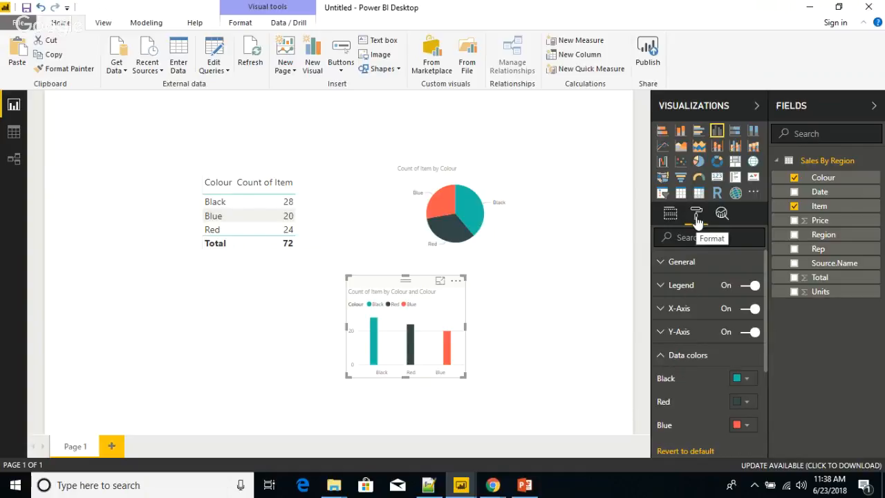
{"action": "left_click", "coordinate": [747, 380]}
{"action": "left_click", "coordinate": [664, 407]}
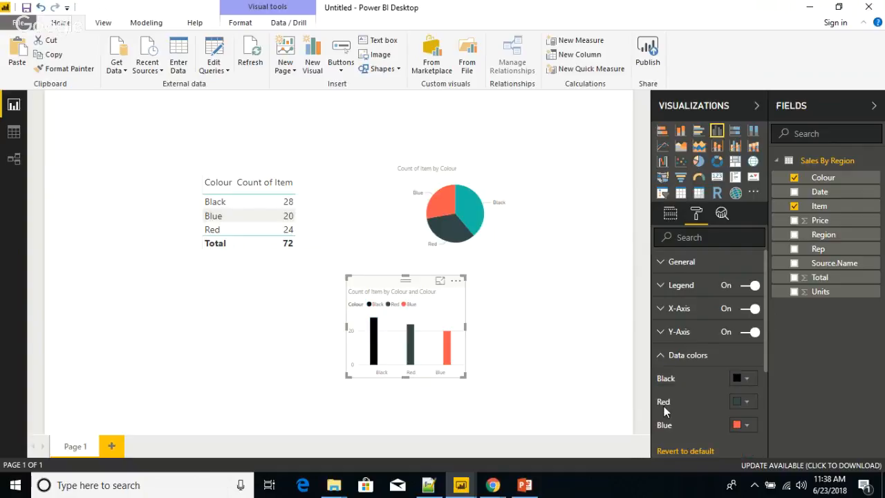
Step: Set the column chart's data color of Red to the coral red swatch and Blue to a custom blue
{"action": "left_click", "coordinate": [747, 403]}
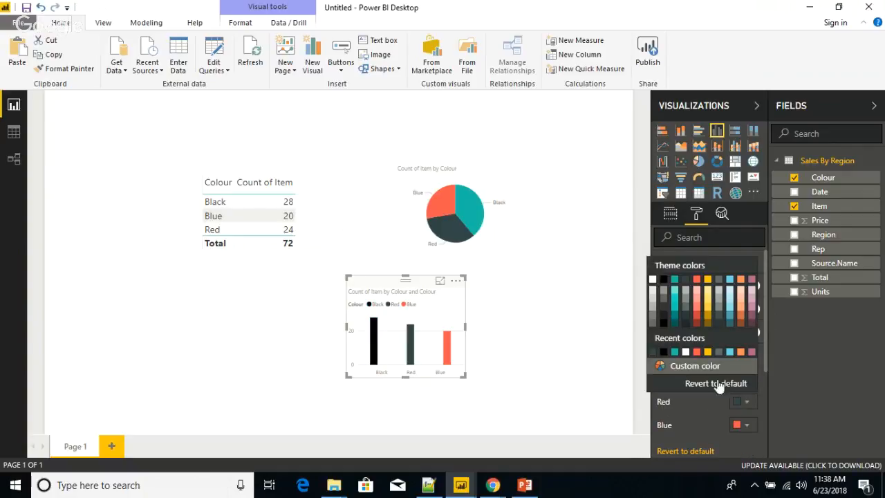
{"action": "left_click", "coordinate": [696, 353]}
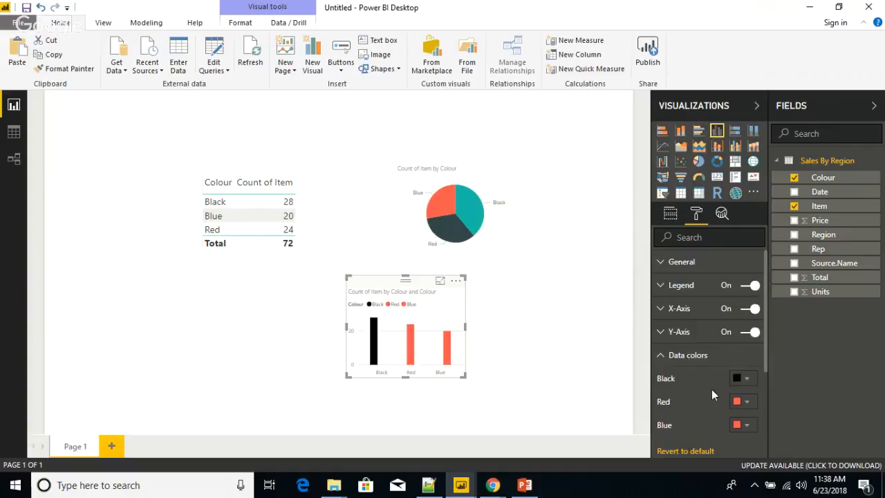
{"action": "left_click", "coordinate": [749, 429]}
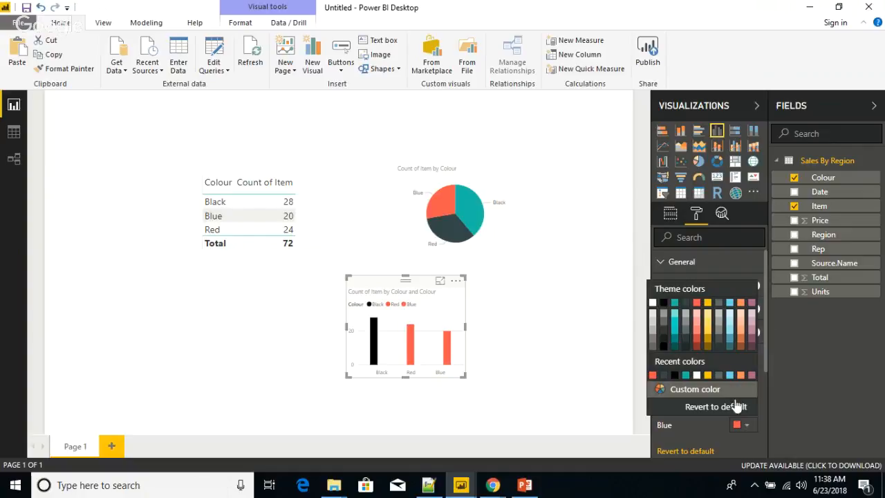
{"action": "left_click", "coordinate": [683, 387]}
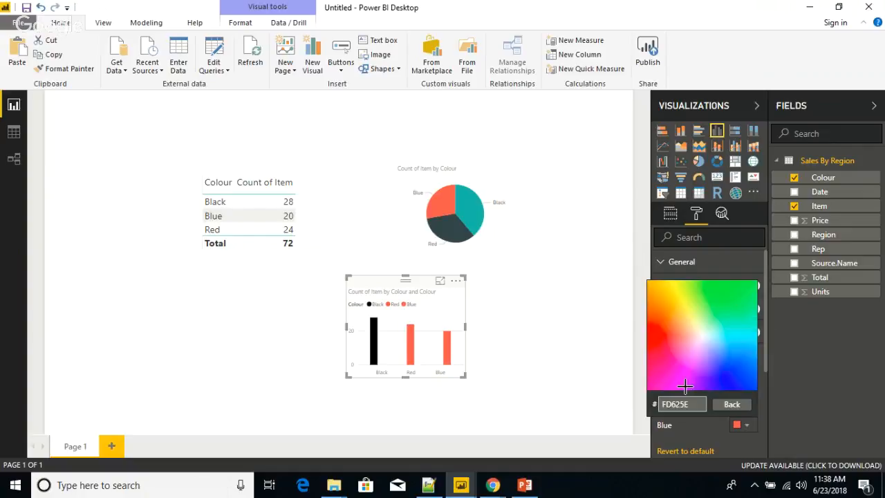
{"action": "left_click", "coordinate": [721, 378]}
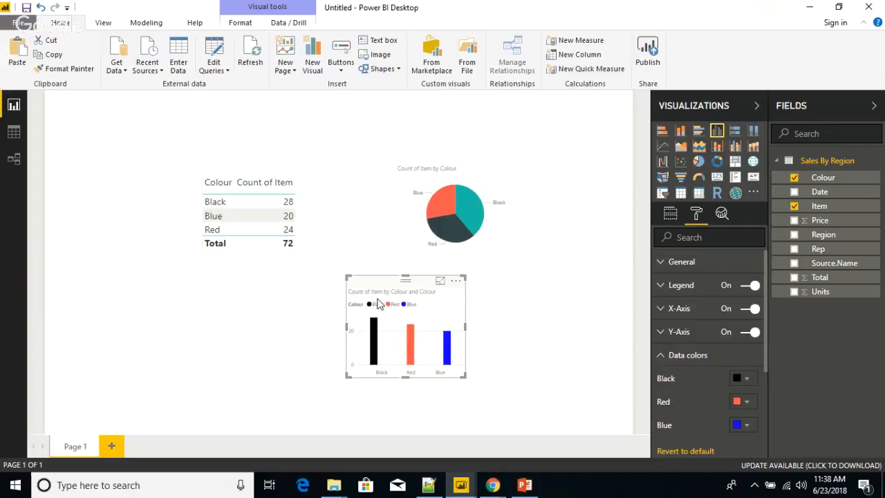
Step: Widen the column chart on both sides to about three times its width and move it slightly down and left
{"action": "left_click_drag", "start_coordinate": [346, 323], "coordinate": [221, 322]}
{"action": "left_click_drag", "start_coordinate": [466, 325], "coordinate": [576, 337]}
{"action": "left_click", "coordinate": [580, 338]}
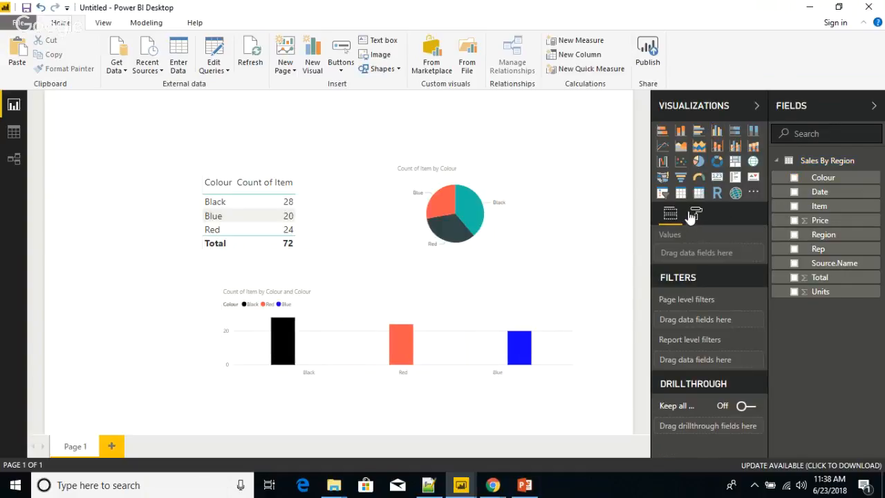
{"action": "left_click", "coordinate": [452, 286]}
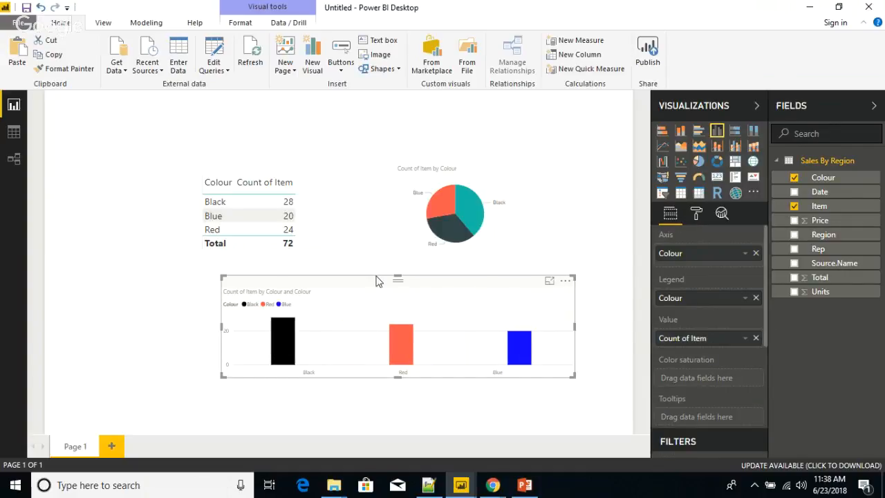
{"action": "left_click_drag", "start_coordinate": [372, 280], "coordinate": [338, 307]}
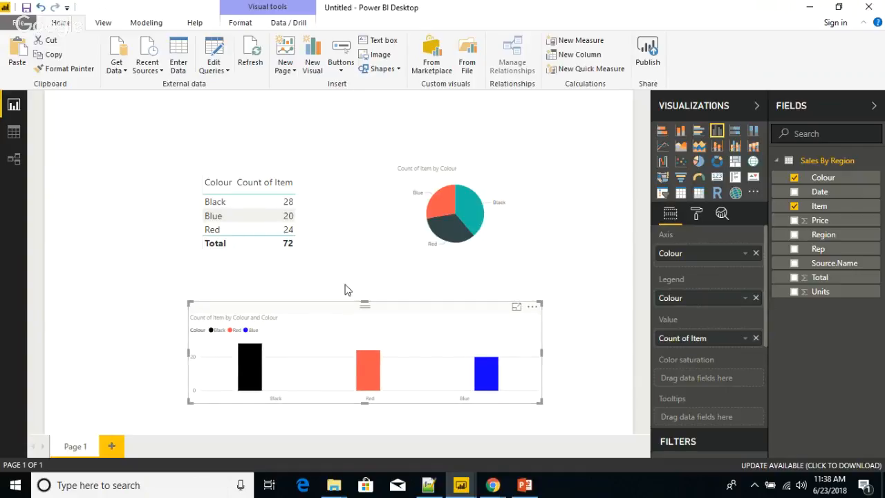
Step: Rearrange the table and pie chart side by side above the column chart, shifting both toward the left
{"action": "left_click", "coordinate": [353, 262]}
{"action": "left_click_drag", "start_coordinate": [234, 172], "coordinate": [152, 130]}
{"action": "left_click_drag", "start_coordinate": [426, 158], "coordinate": [357, 133]}
{"action": "left_click_drag", "start_coordinate": [152, 131], "coordinate": [181, 171]}
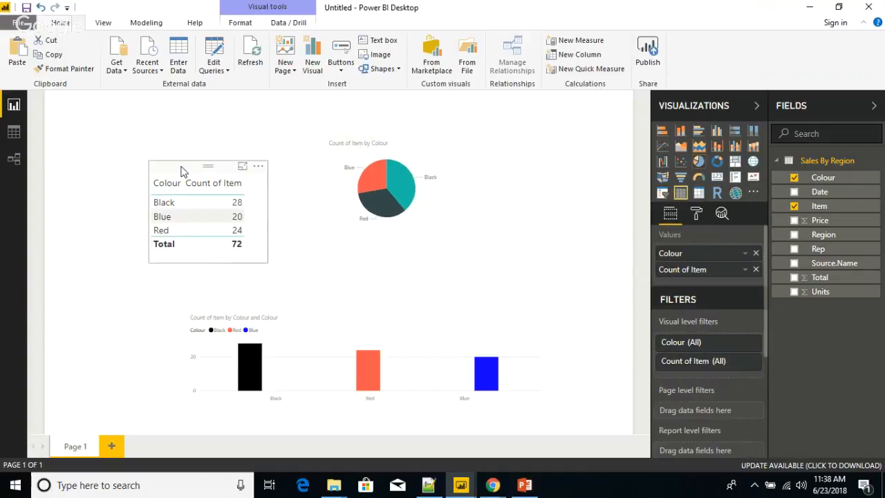
Step: Set the pie chart's data colors to black for Black, coral red for Red and the recent custom blue for Blue
{"action": "left_click", "coordinate": [371, 131]}
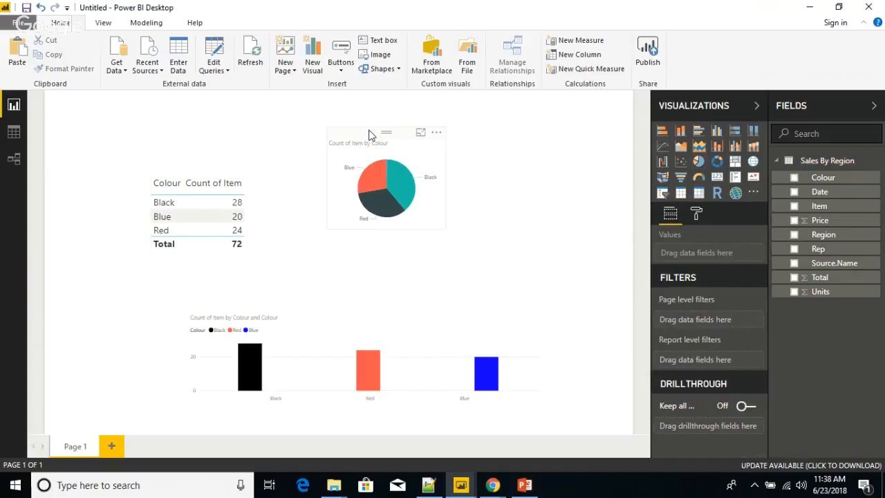
{"action": "left_click", "coordinate": [370, 134]}
{"action": "left_click", "coordinate": [697, 214]}
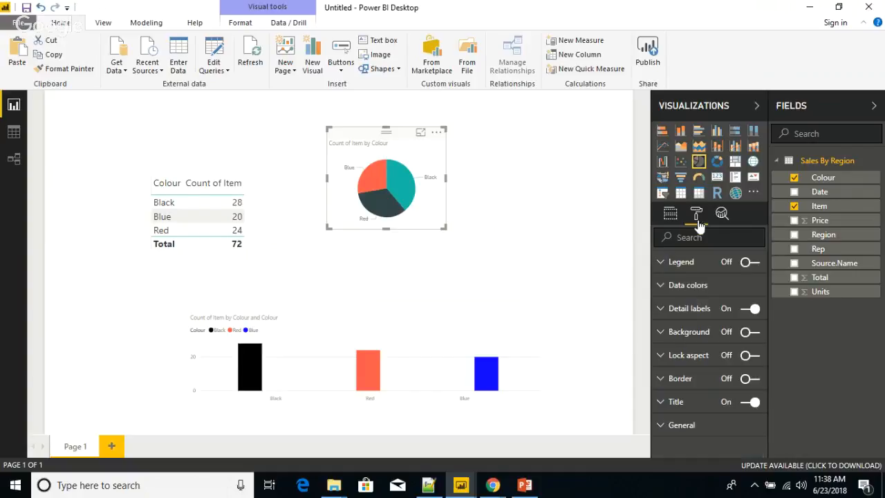
{"action": "left_click", "coordinate": [670, 285]}
{"action": "left_click", "coordinate": [747, 309]}
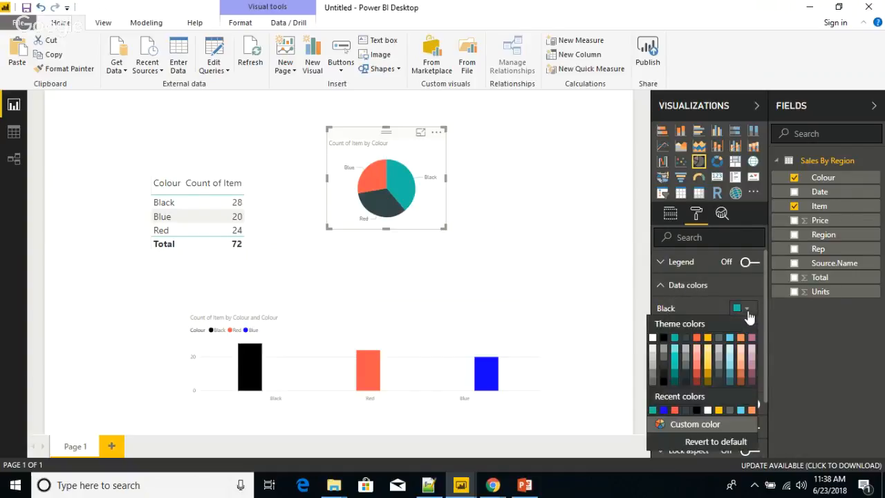
{"action": "left_click", "coordinate": [663, 337]}
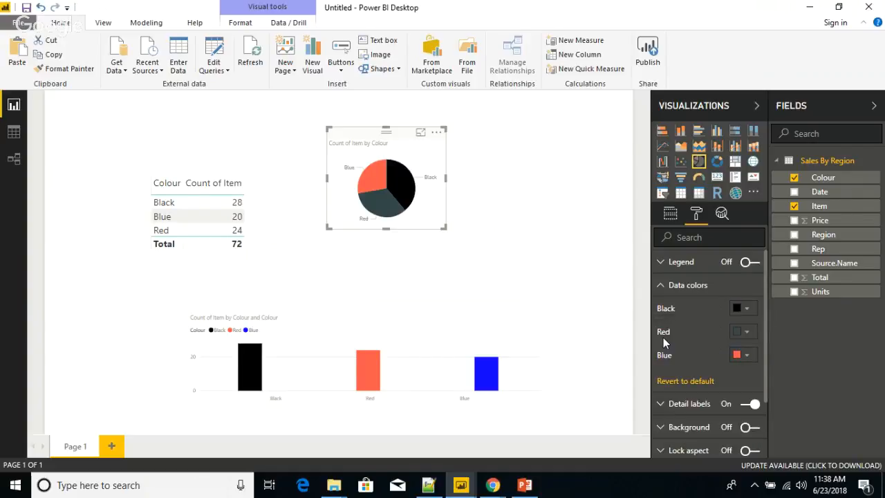
{"action": "left_click", "coordinate": [745, 332]}
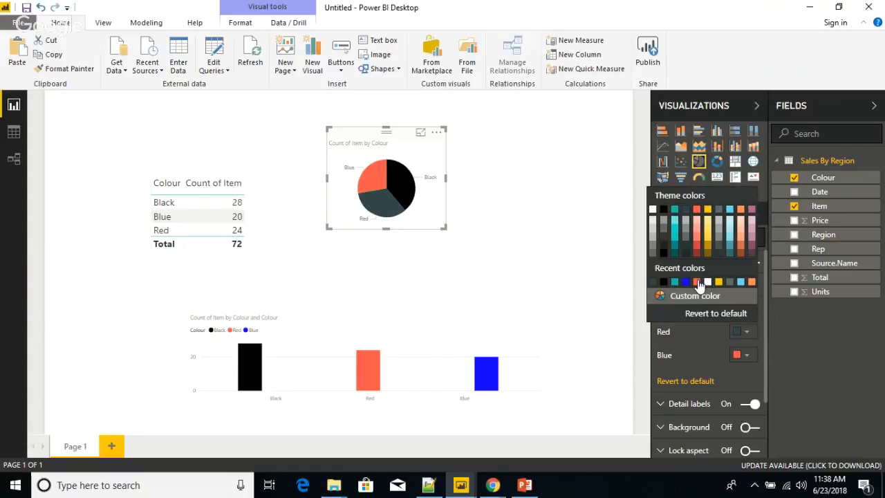
{"action": "left_click", "coordinate": [697, 281]}
{"action": "left_click", "coordinate": [747, 355]}
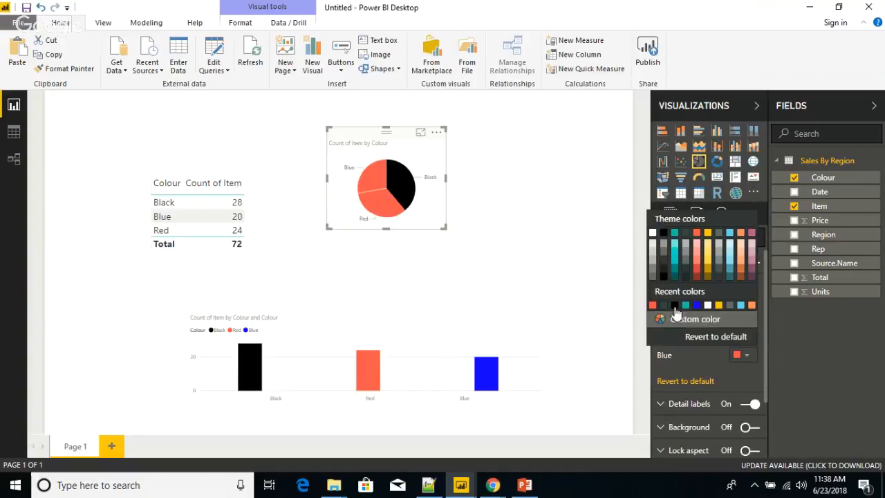
{"action": "left_click", "coordinate": [699, 305]}
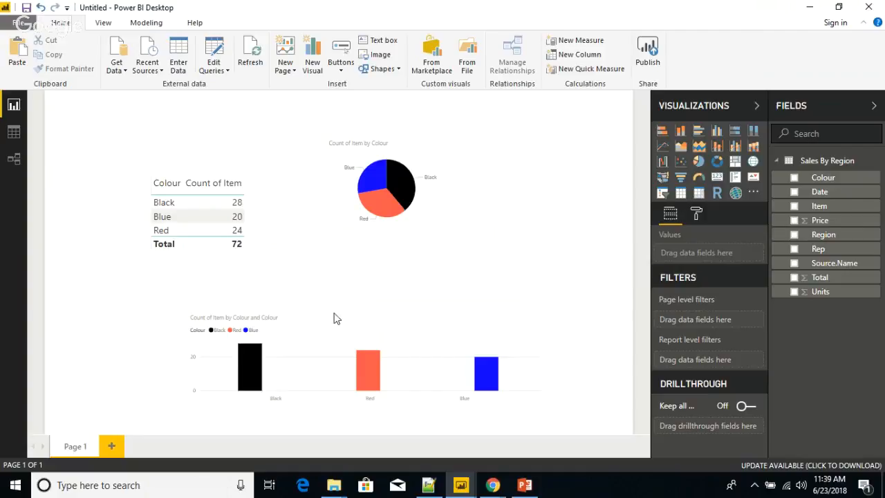
Step: Rename the report page Page 1 as Combine
{"action": "double_click", "coordinate": [74, 446]}
{"action": "type", "text": "Combine"}
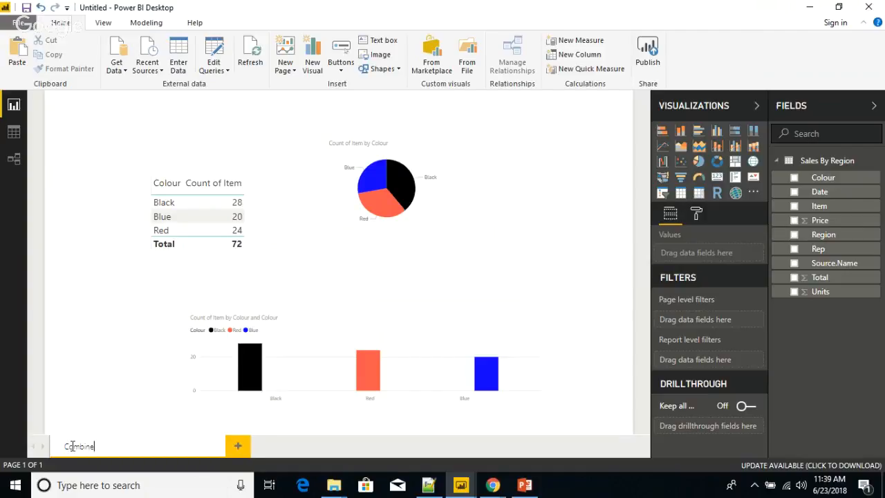
{"action": "left_click", "coordinate": [82, 359]}
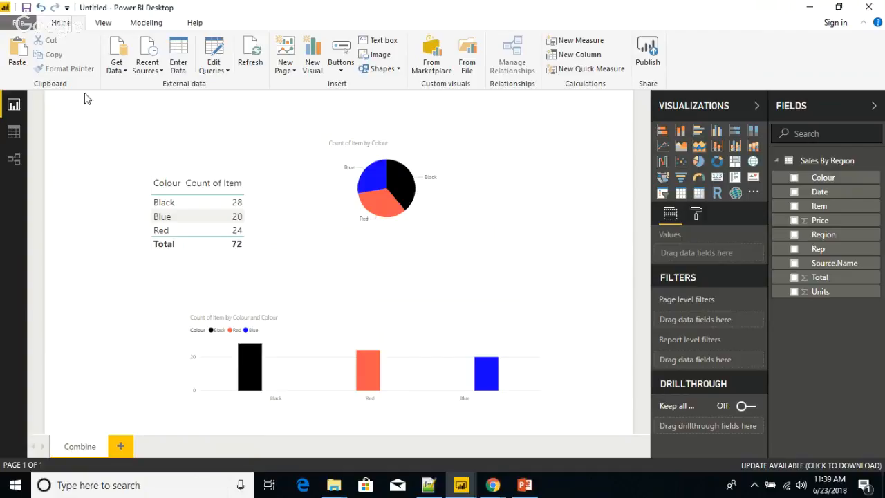
Step: Save the report in the NPBI folder as "Session II - Power BI Query Editor" and add a new report page
{"action": "left_click", "coordinate": [18, 22]}
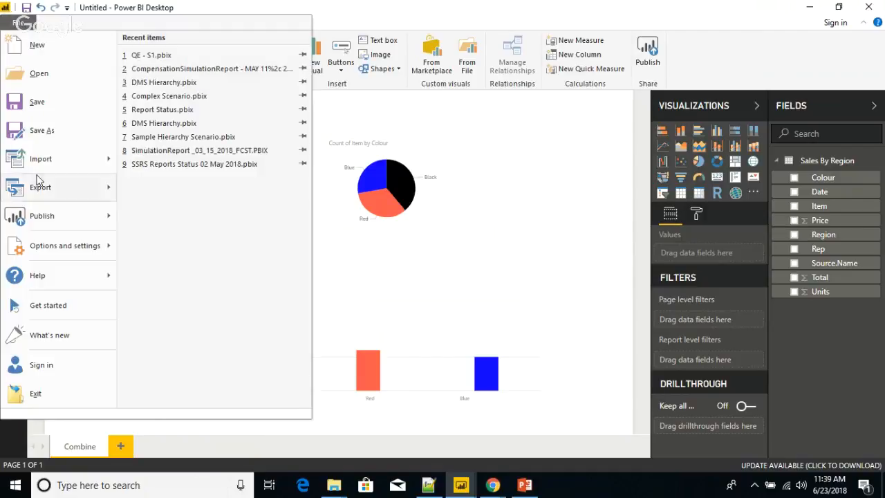
{"action": "left_click", "coordinate": [60, 132]}
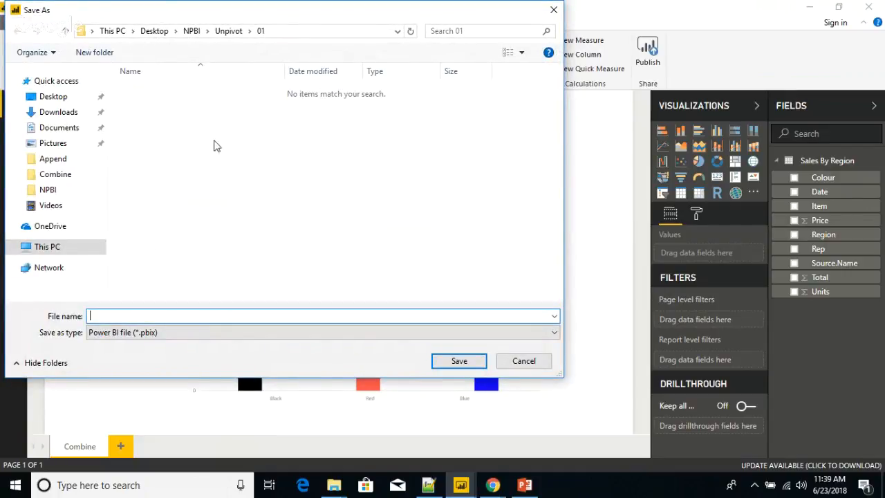
{"action": "left_click", "coordinate": [191, 33]}
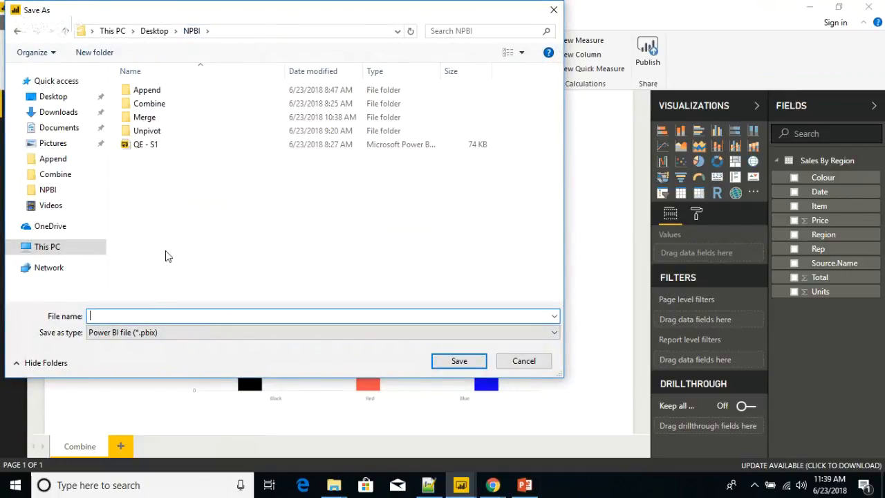
{"action": "type", "text": "Session II - Power BI Query Editor"}
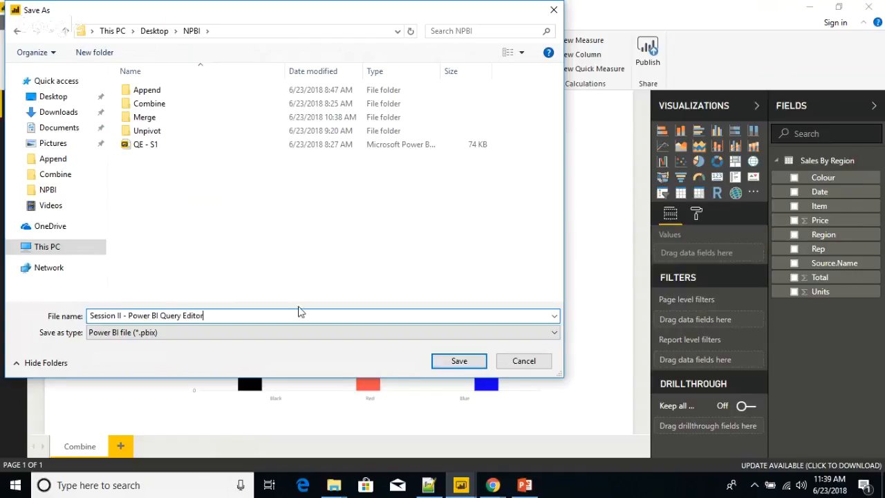
{"action": "left_click", "coordinate": [461, 364]}
{"action": "left_click", "coordinate": [123, 447]}
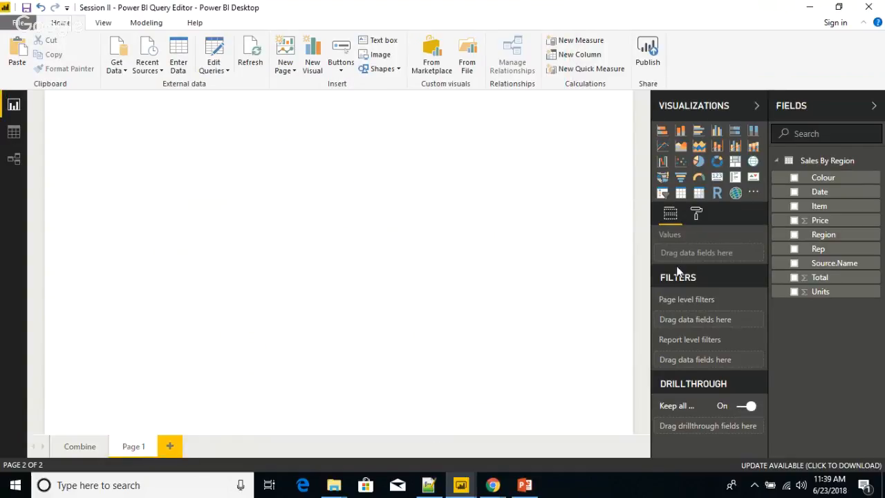
Step: Switch to PowerPoint and present the slides from Combine on to "Unpivot the Pivot Data(Normalized Data)"
{"action": "left_click", "coordinate": [531, 480]}
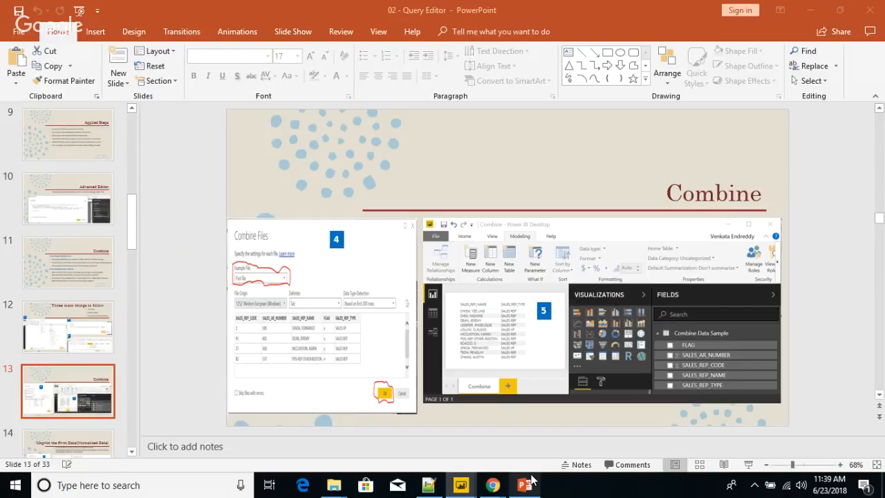
{"action": "left_click", "coordinate": [748, 465]}
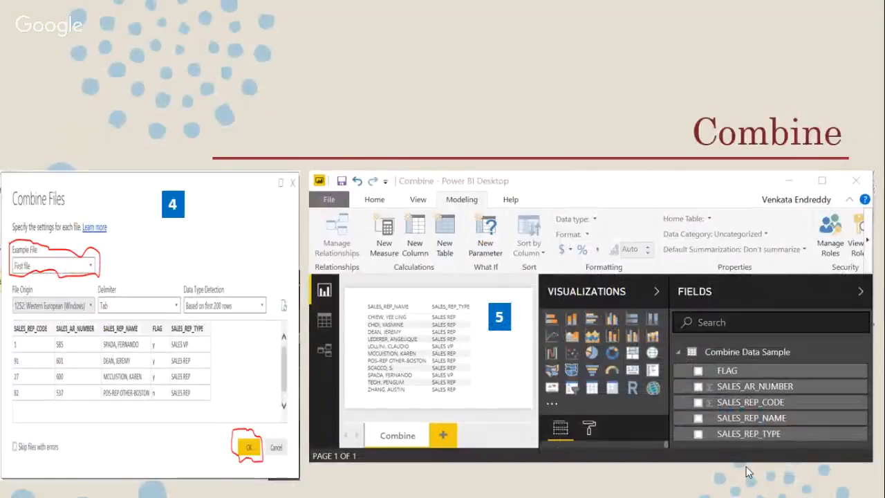
{"action": "left_click", "coordinate": [749, 471]}
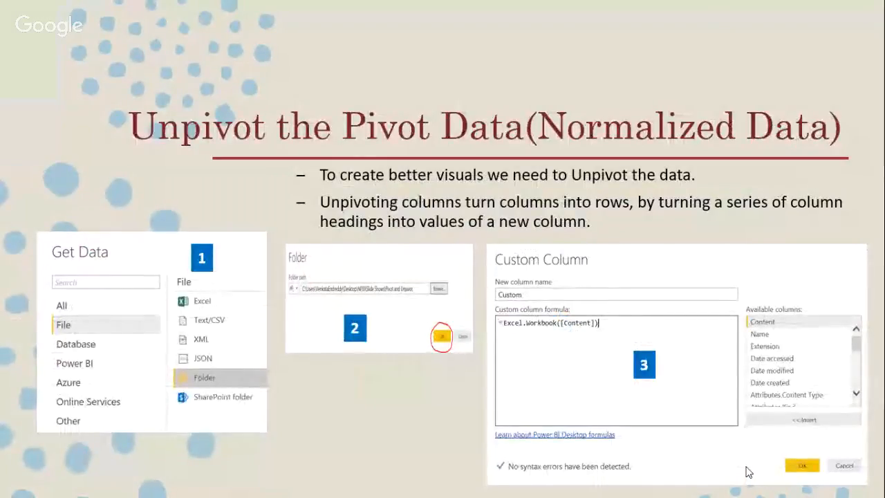
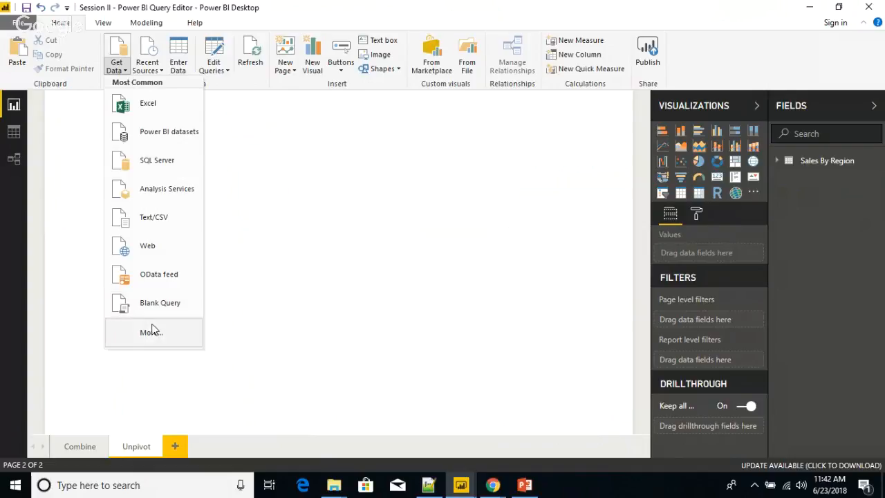
{"action": "left_click", "coordinate": [149, 331]}
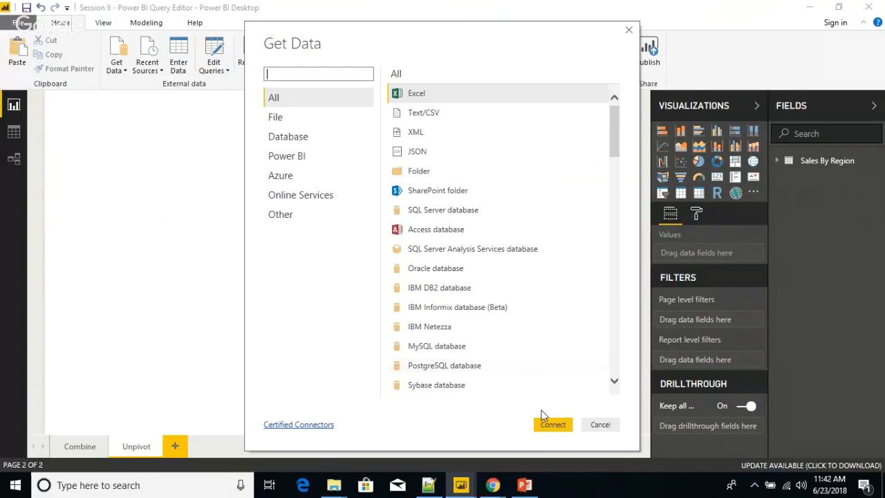
{"action": "left_click", "coordinate": [550, 425]}
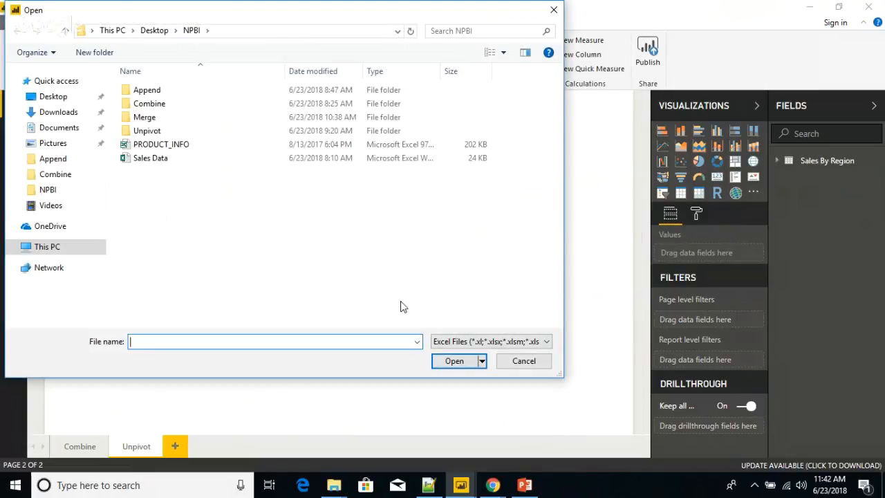
{"action": "double_click", "coordinate": [156, 131]}
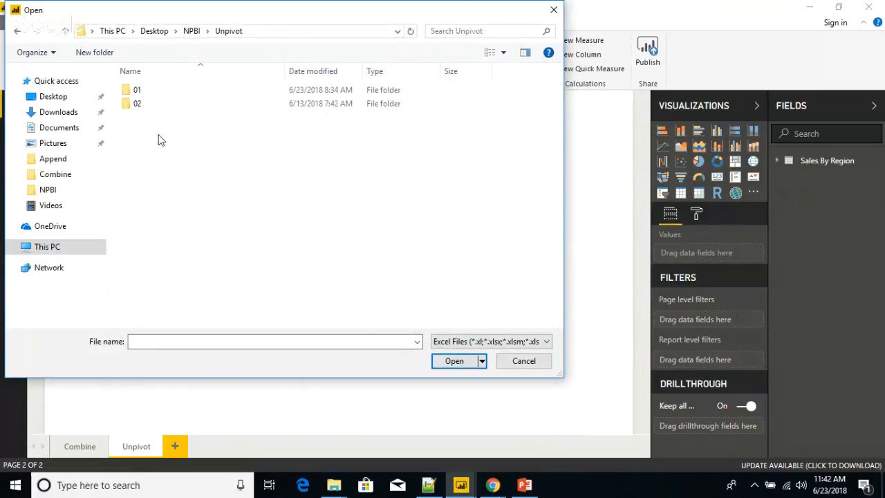
{"action": "double_click", "coordinate": [138, 91]}
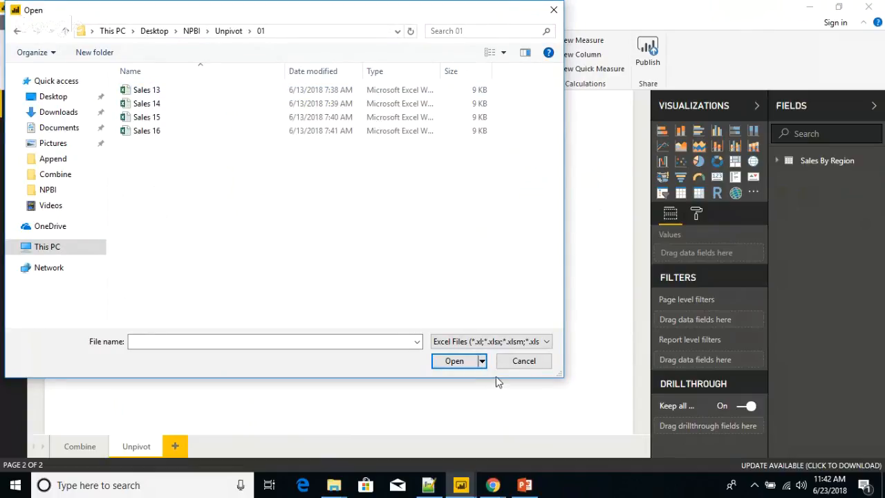
{"action": "left_click", "coordinate": [523, 361]}
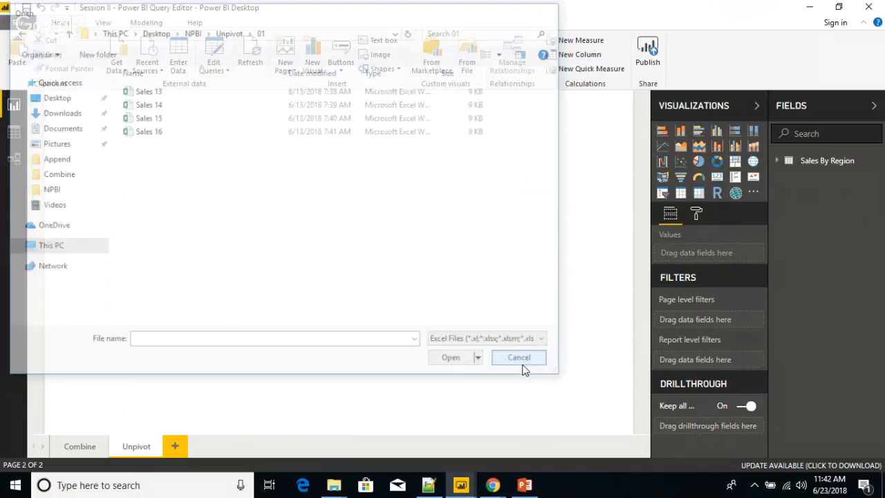
Step: Connect to a Folder data source, giving the path of the 01 folder inside Desktop\NPBI\Unpivot
{"action": "left_click", "coordinate": [123, 70]}
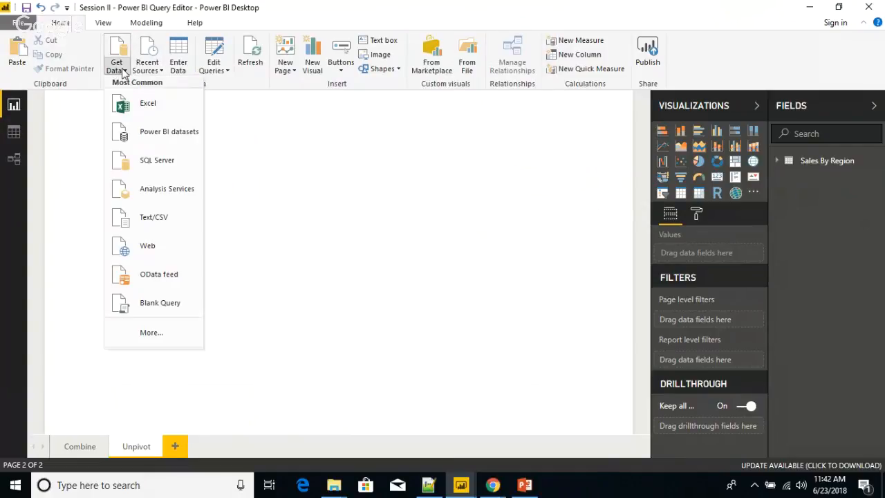
{"action": "left_click", "coordinate": [147, 329]}
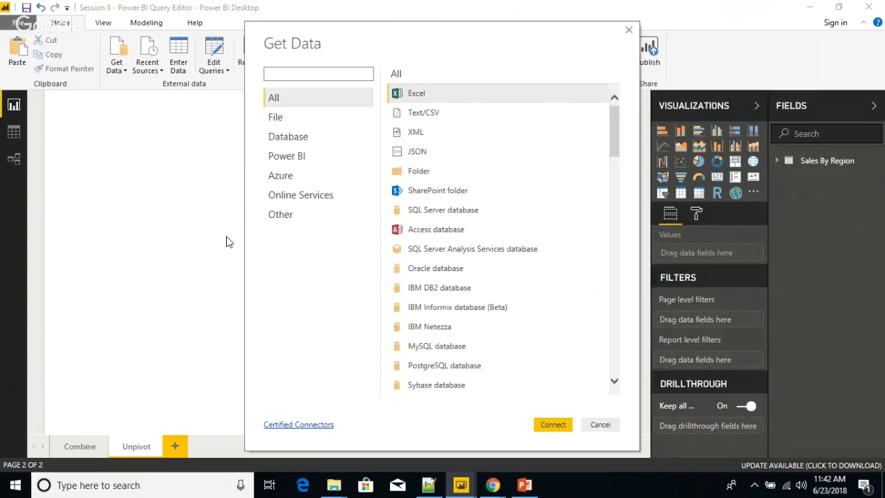
{"action": "left_click", "coordinate": [412, 174]}
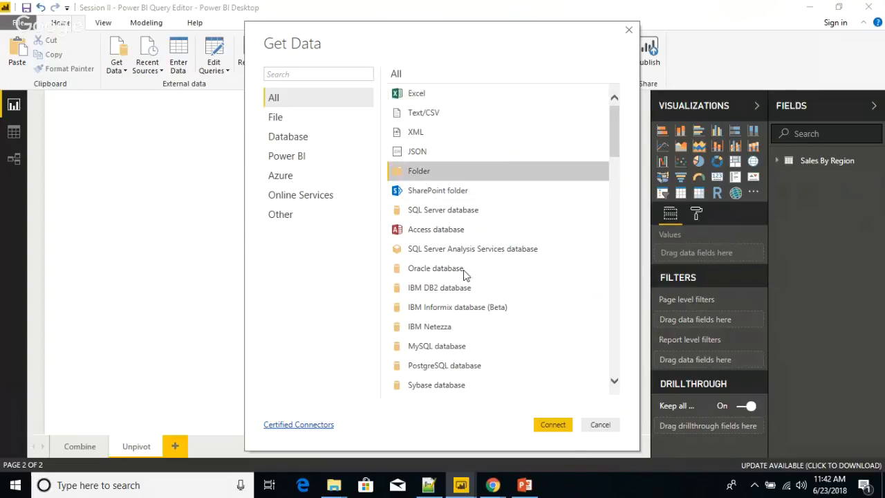
{"action": "left_click", "coordinate": [555, 423]}
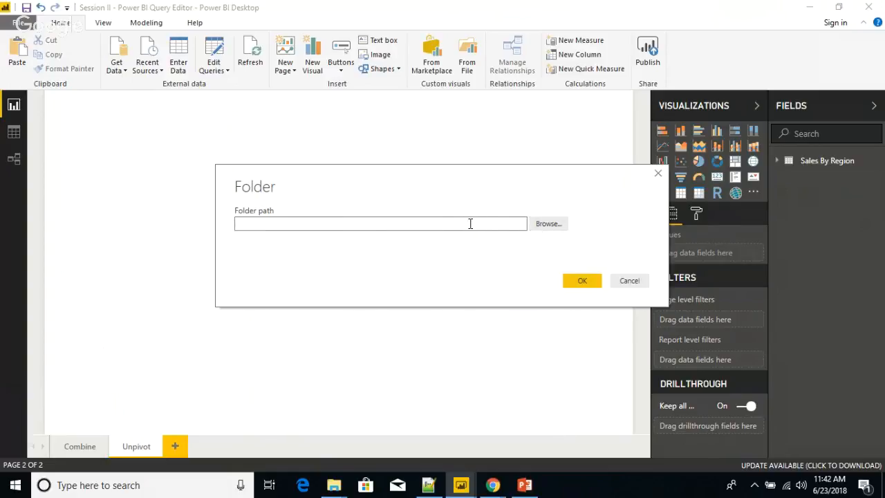
{"action": "type", "text": "C:\\Users\\Noshita\\Desktop\\NPBI\\Unpivot\\01"}
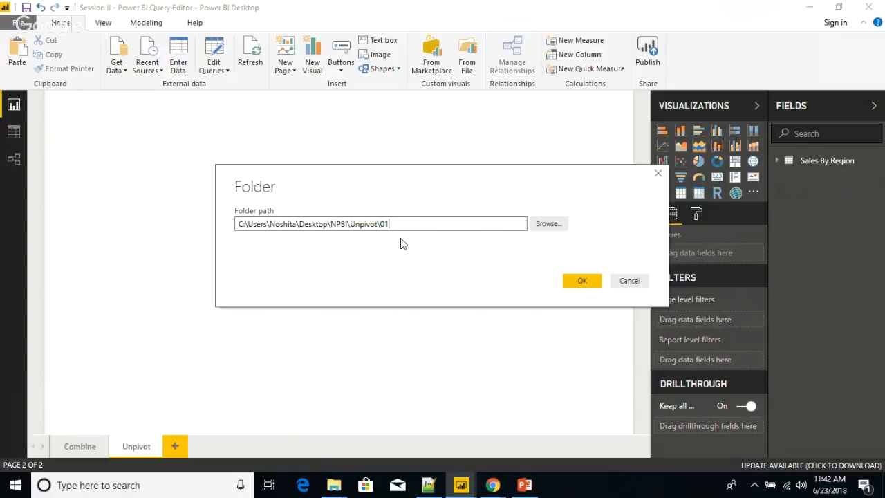
{"action": "left_click", "coordinate": [582, 281]}
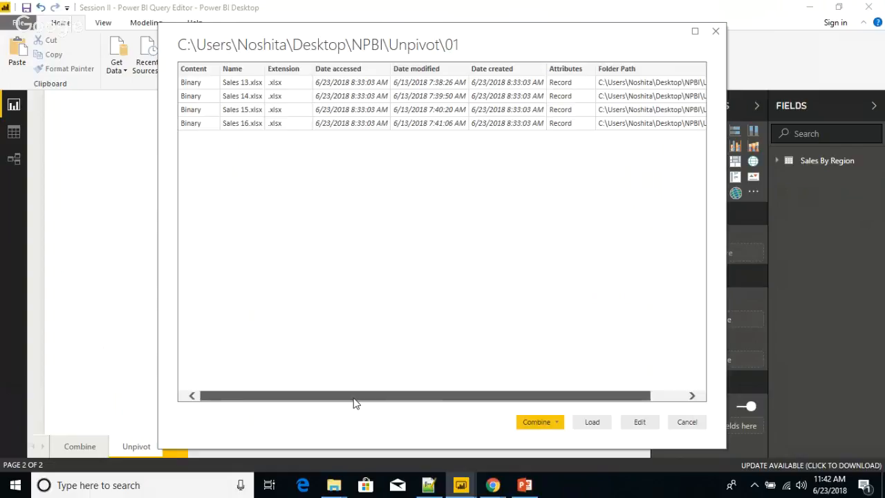
Step: Review the previewed Sales file list and open it for editing in the Query Editor without combining the files
{"action": "left_click_drag", "start_coordinate": [353, 397], "coordinate": [315, 400]}
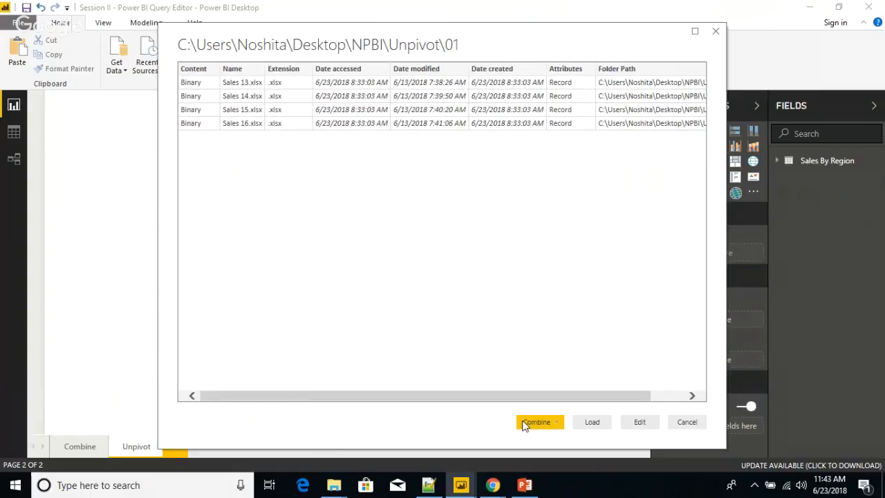
{"action": "left_click", "coordinate": [540, 423]}
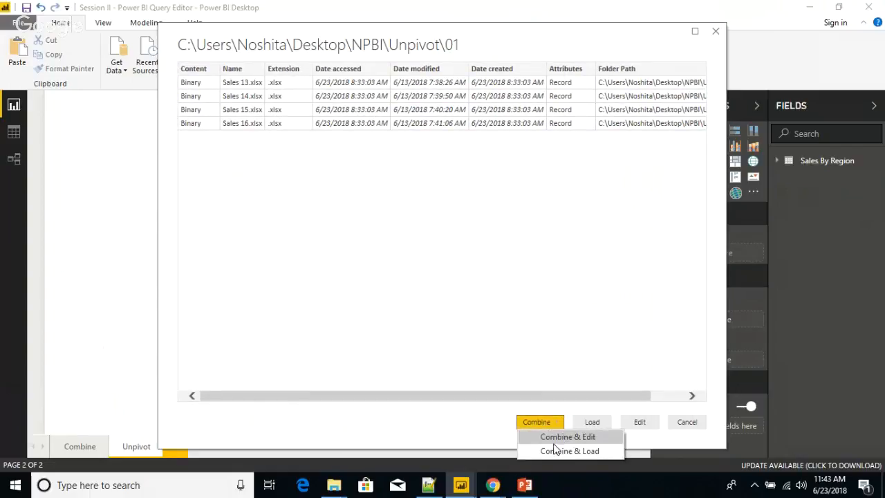
{"action": "left_click", "coordinate": [462, 433]}
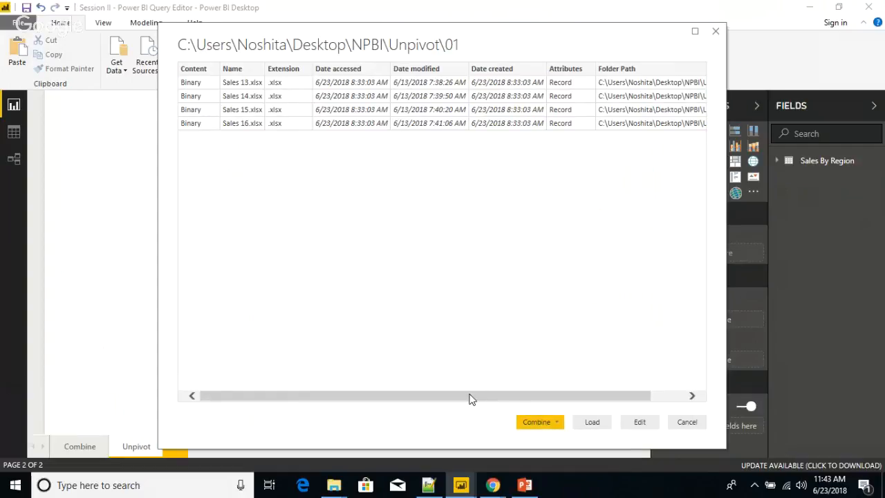
{"action": "left_click_drag", "start_coordinate": [470, 399], "coordinate": [423, 422]}
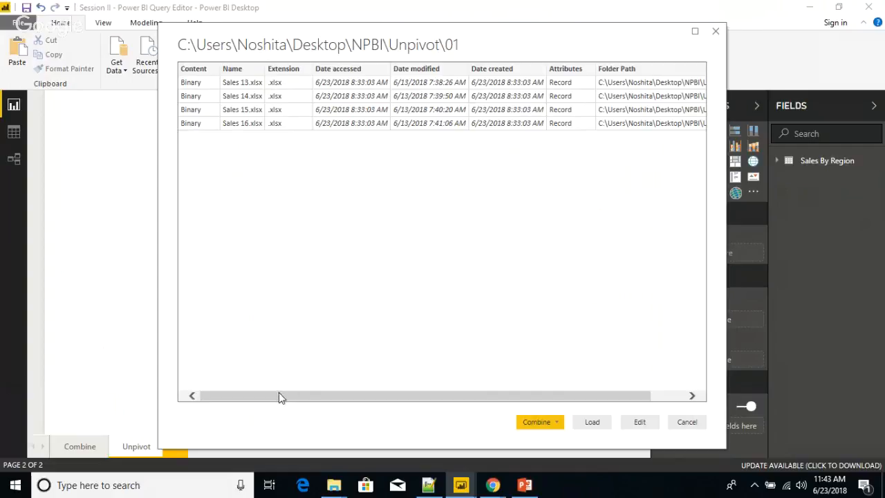
{"action": "mouse_move", "coordinate": [276, 396]}
{"action": "left_mouse_down"}
{"action": "mouse_move", "coordinate": [415, 393]}
{"action": "mouse_move", "coordinate": [273, 399]}
{"action": "left_mouse_up"}
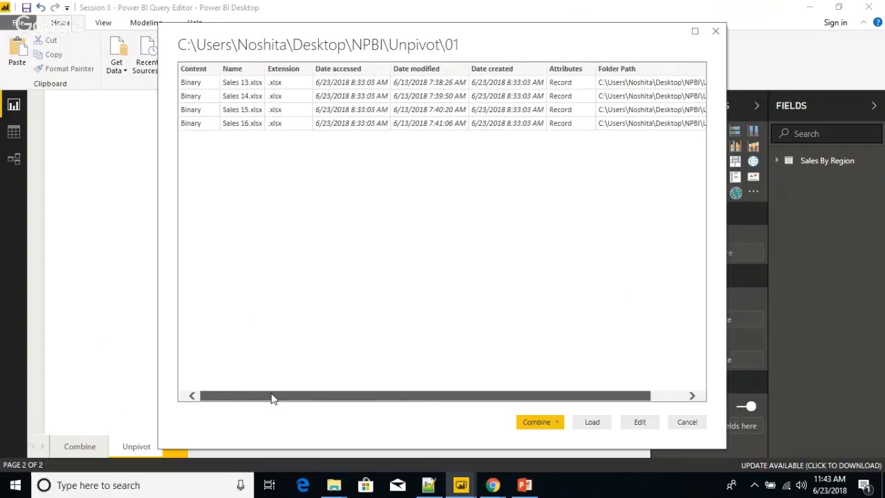
{"action": "left_click", "coordinate": [637, 422]}
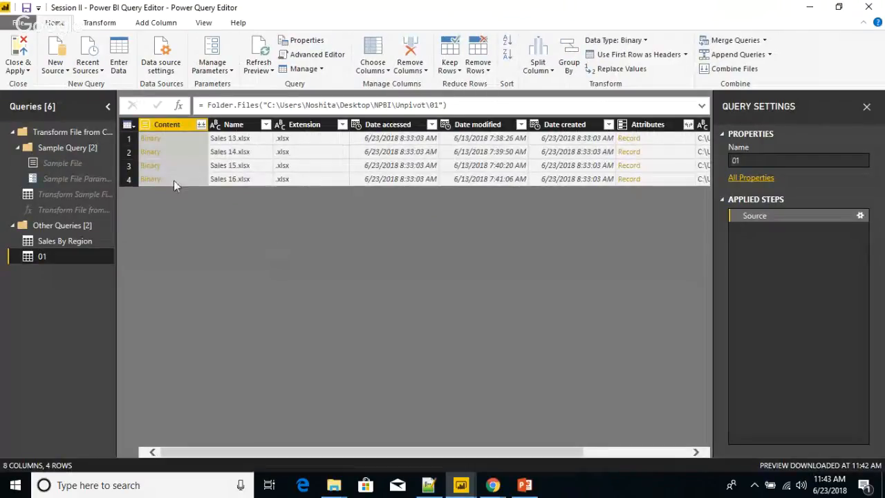
Step: Add a custom column with the formula = Excel.Workbook([Content]) and move it directly after the Name column
{"action": "left_click", "coordinate": [102, 27]}
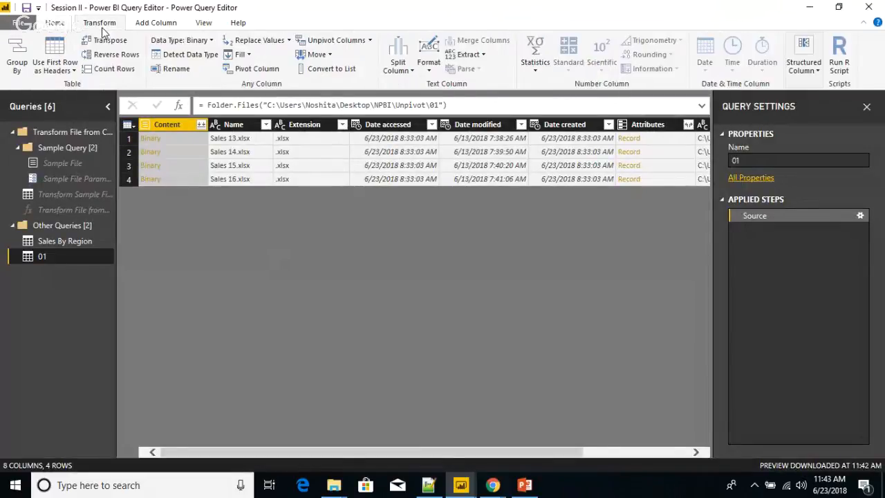
{"action": "left_click", "coordinate": [157, 26]}
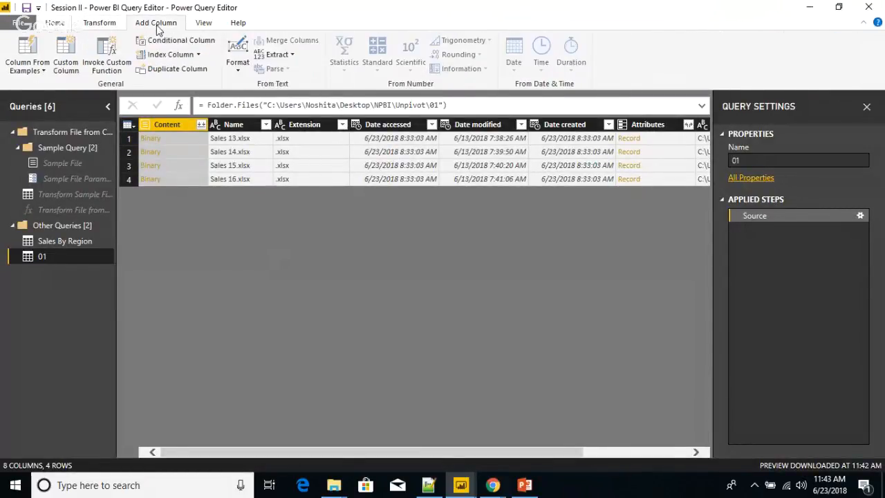
{"action": "left_click", "coordinate": [65, 54]}
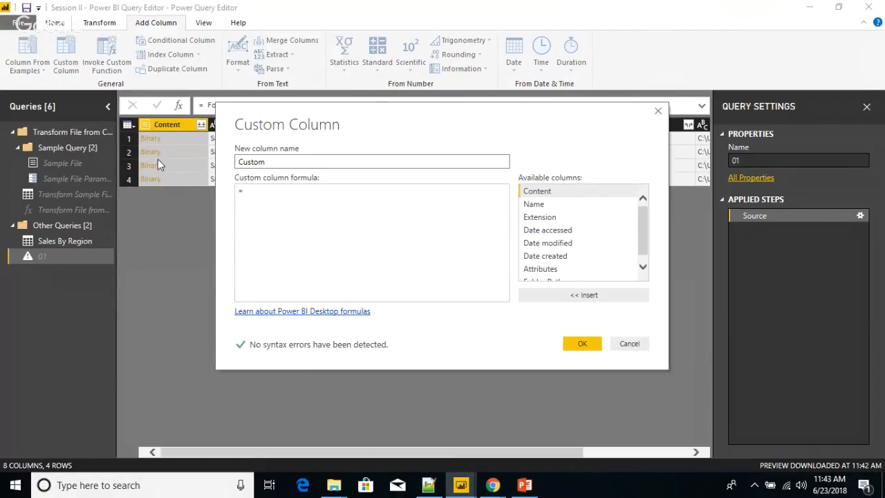
{"action": "left_click", "coordinate": [263, 189]}
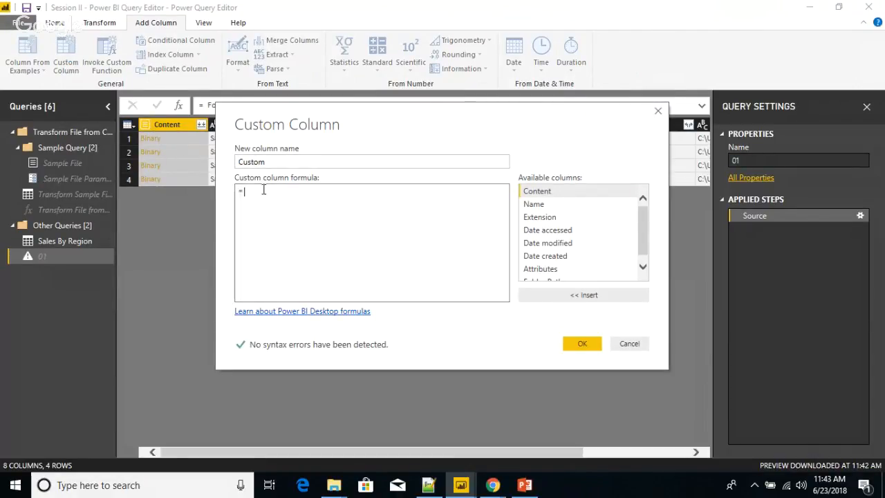
{"action": "type", "text": "E"}
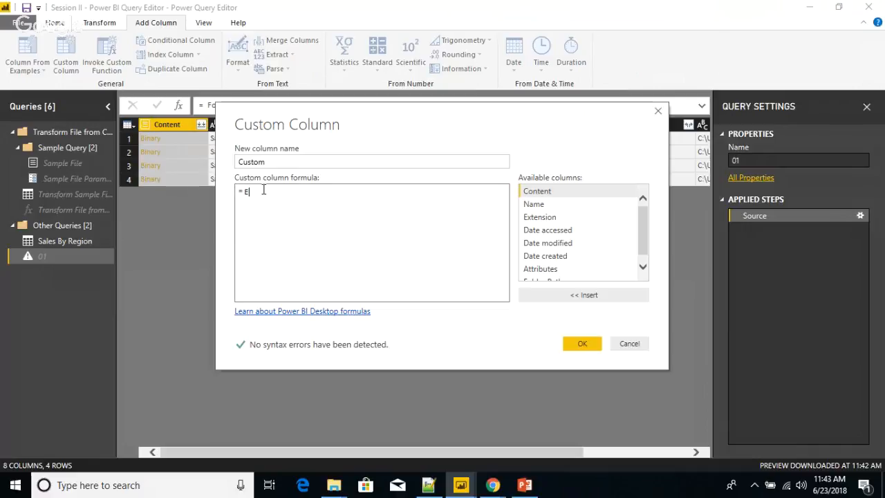
{"action": "type", "text": "xcel.Workbook("}
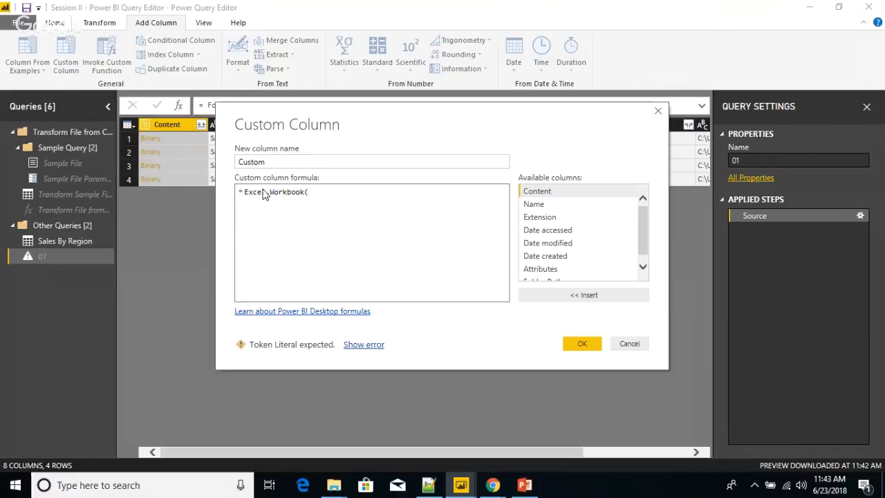
{"action": "left_click", "coordinate": [538, 190]}
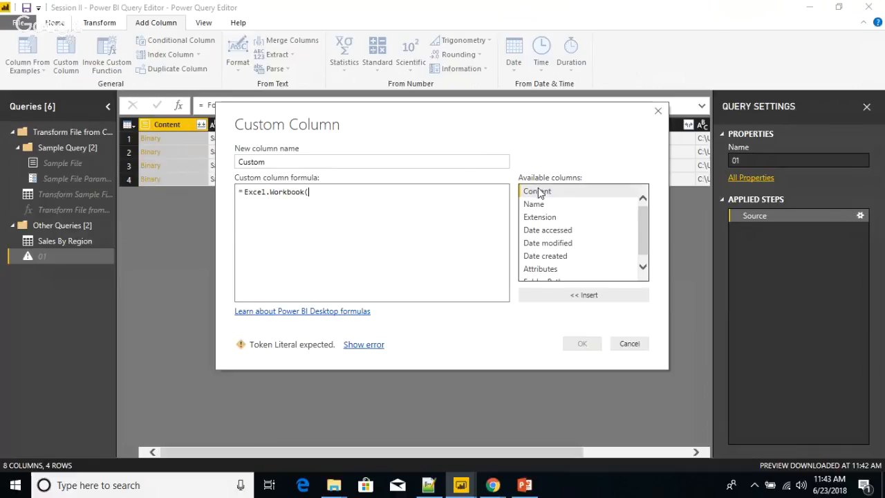
{"action": "double_click", "coordinate": [538, 192]}
{"action": "type", "text": ")"}
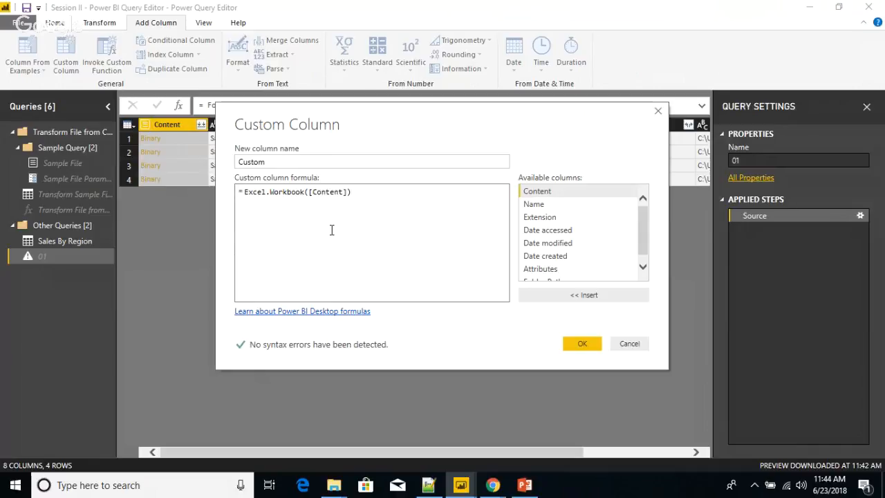
{"action": "key", "text": "BackSpace"}
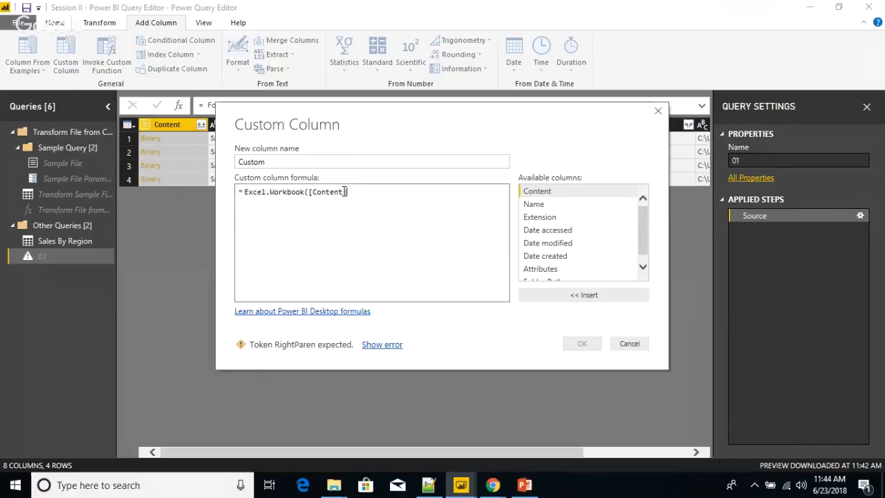
{"action": "type", "text": ");"}
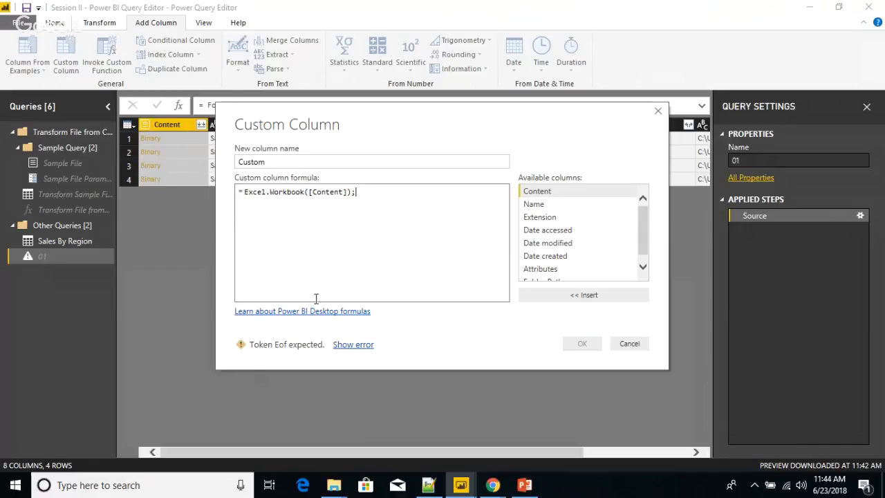
{"action": "key", "text": "BackSpace"}
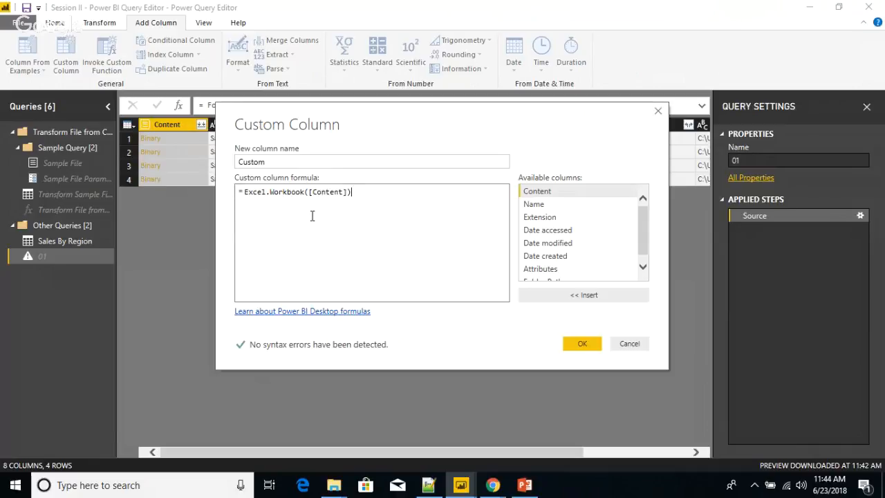
{"action": "left_click", "coordinate": [579, 350]}
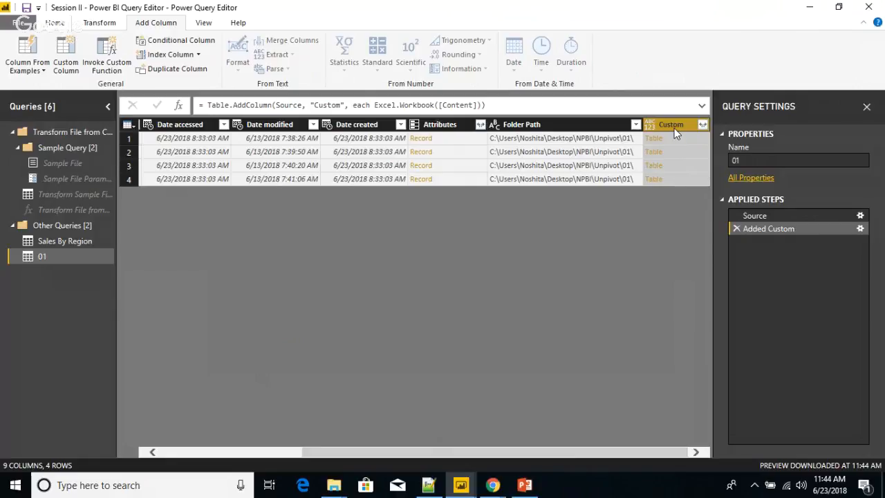
{"action": "left_click_drag", "start_coordinate": [676, 131], "coordinate": [276, 123]}
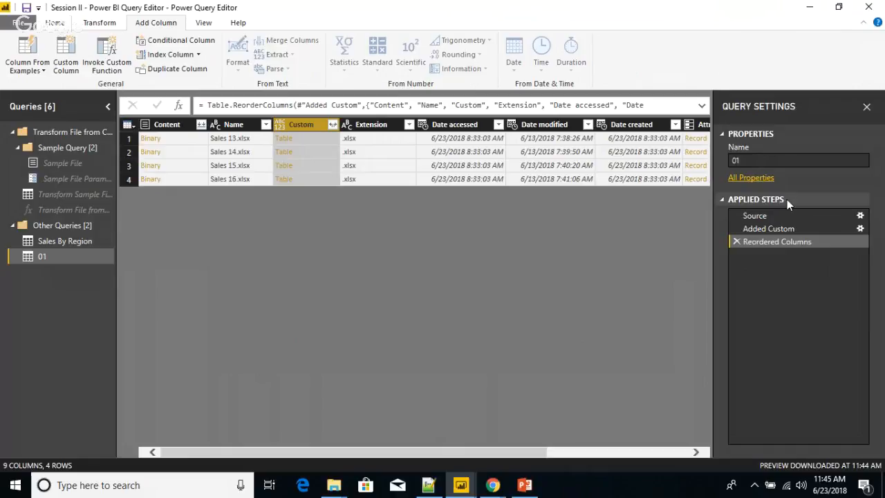
Step: Examine in the Advanced Editor how each line of the 01 query's code refers to the preceding step, leaving the code unedited
{"action": "left_click", "coordinate": [90, 22]}
{"action": "left_click", "coordinate": [54, 25]}
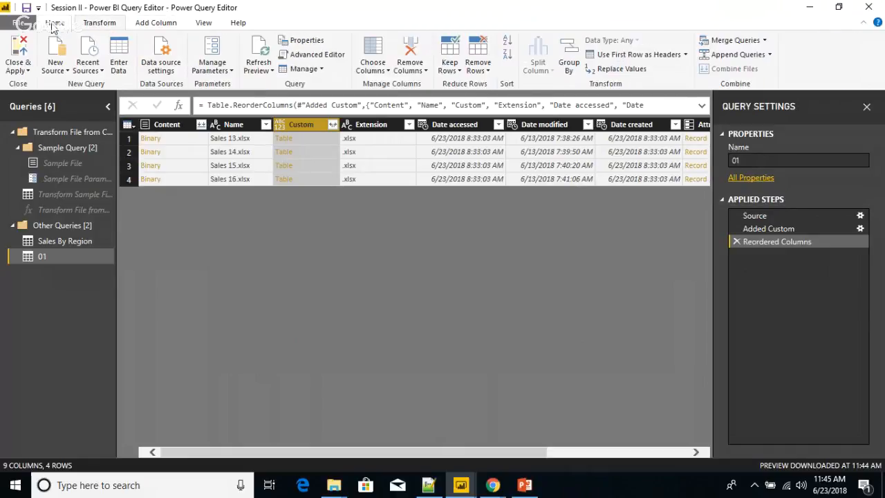
{"action": "left_click", "coordinate": [321, 57]}
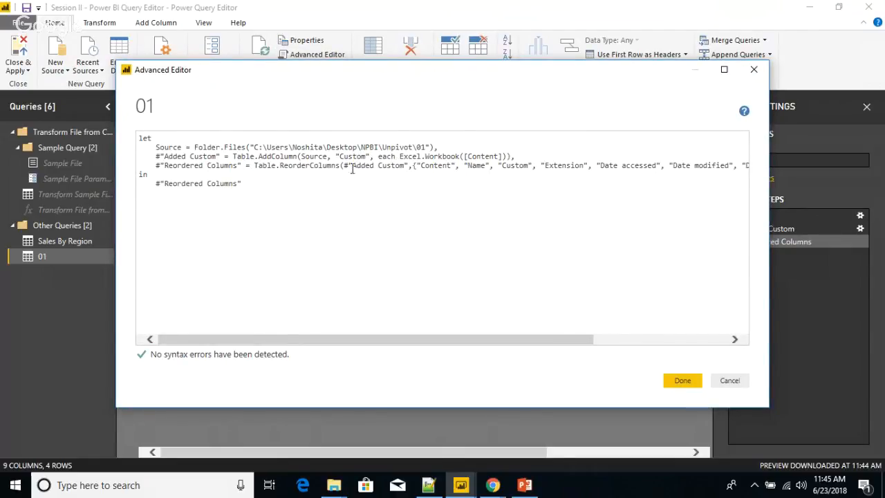
{"action": "left_click_drag", "start_coordinate": [341, 167], "coordinate": [409, 173]}
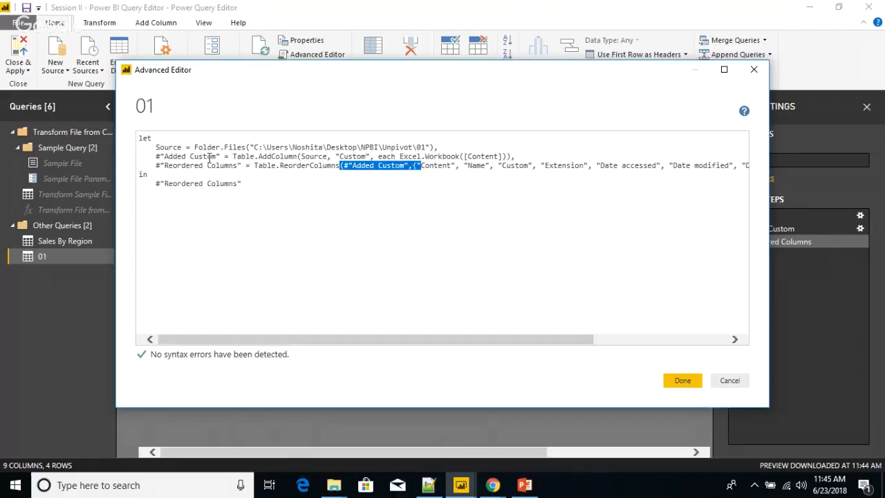
{"action": "double_click", "coordinate": [305, 157]}
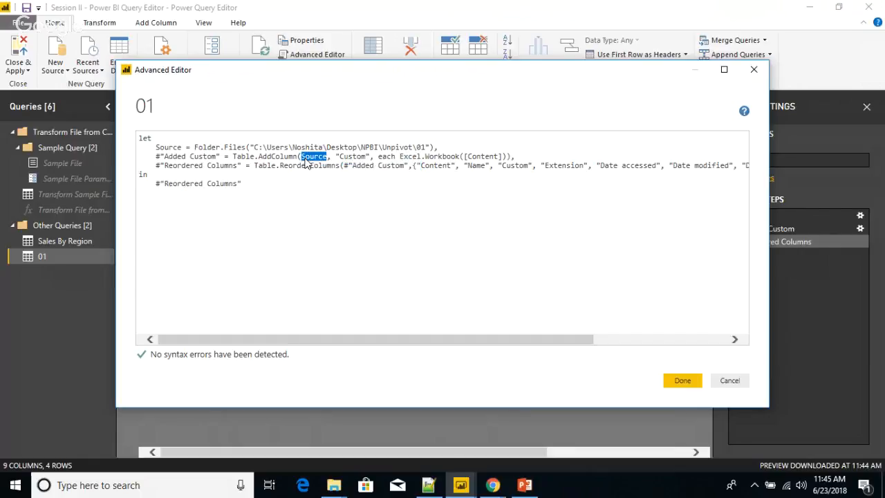
{"action": "double_click", "coordinate": [169, 150]}
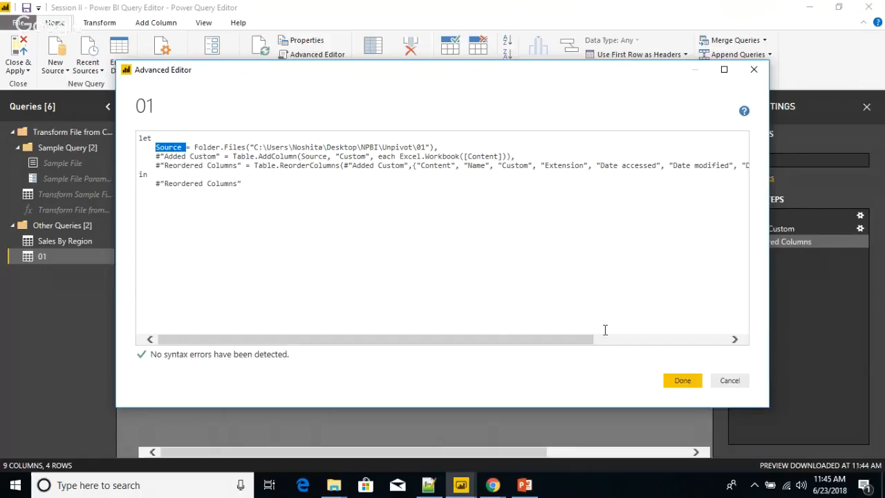
{"action": "left_click", "coordinate": [725, 380]}
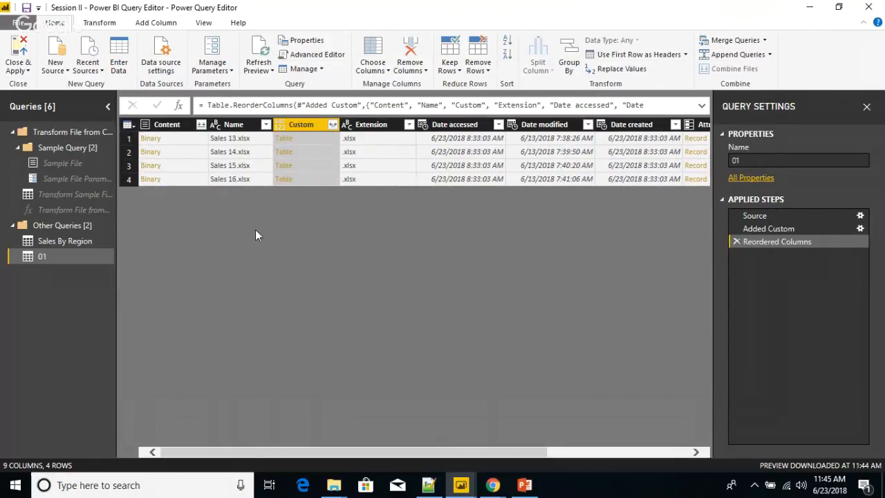
Step: Move the Content column directly after the Custom column
{"action": "left_click_drag", "start_coordinate": [176, 125], "coordinate": [351, 128]}
{"action": "left_click", "coordinate": [174, 124]}
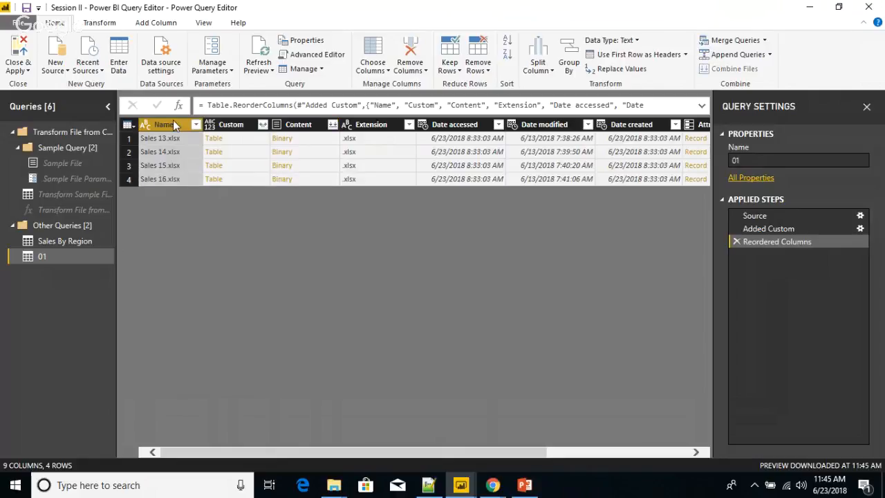
{"action": "left_click", "coordinate": [242, 125], "text": "ctrl"}
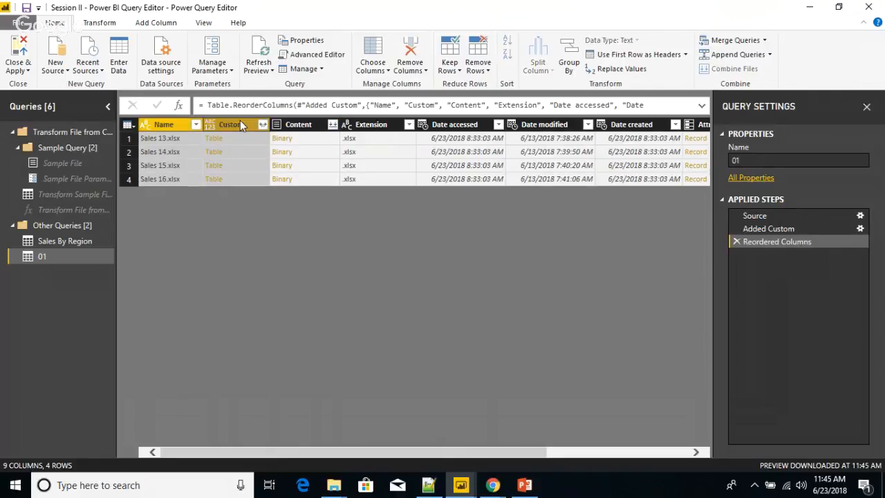
{"action": "left_click", "coordinate": [170, 127]}
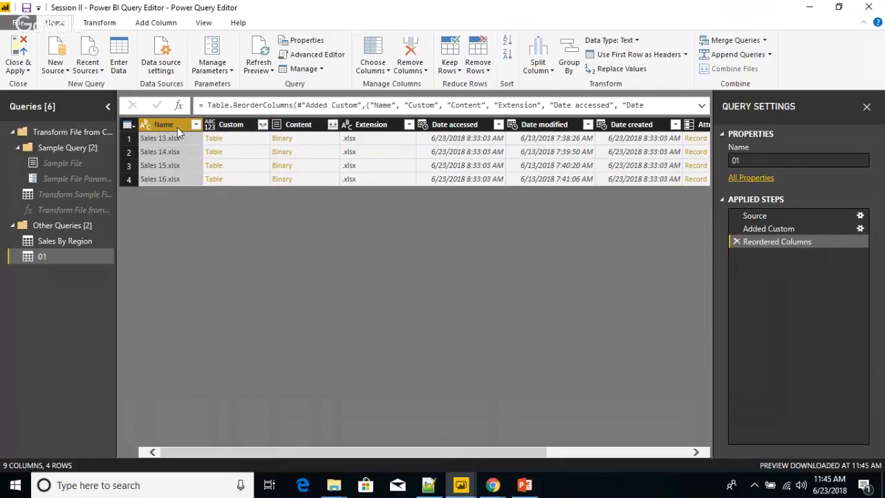
{"action": "left_click", "coordinate": [232, 127], "text": "ctrl"}
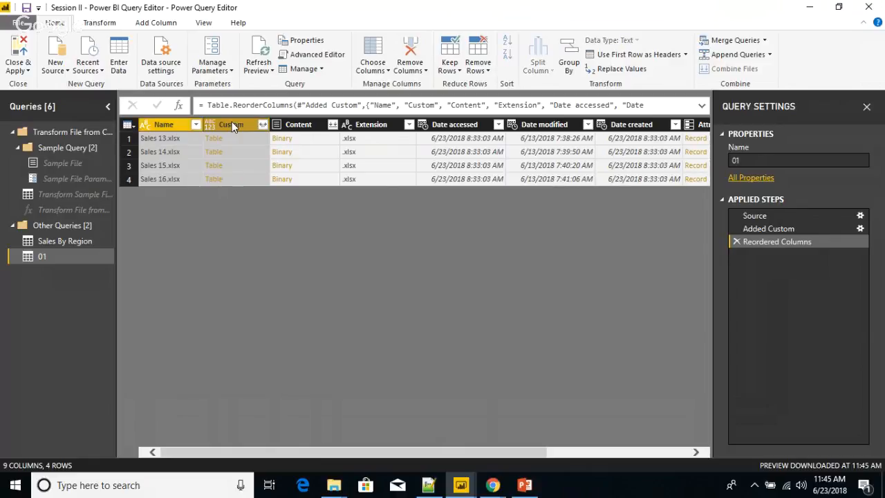
{"action": "right_click", "coordinate": [233, 126]}
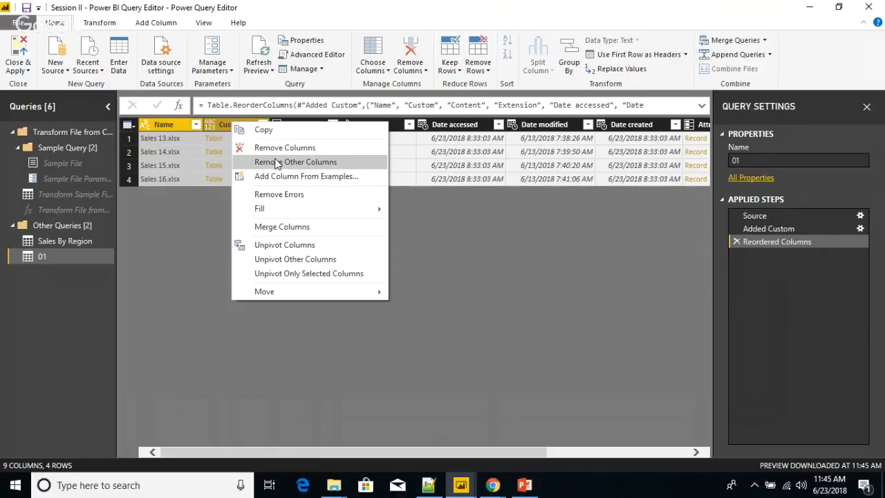
{"action": "left_click", "coordinate": [203, 202]}
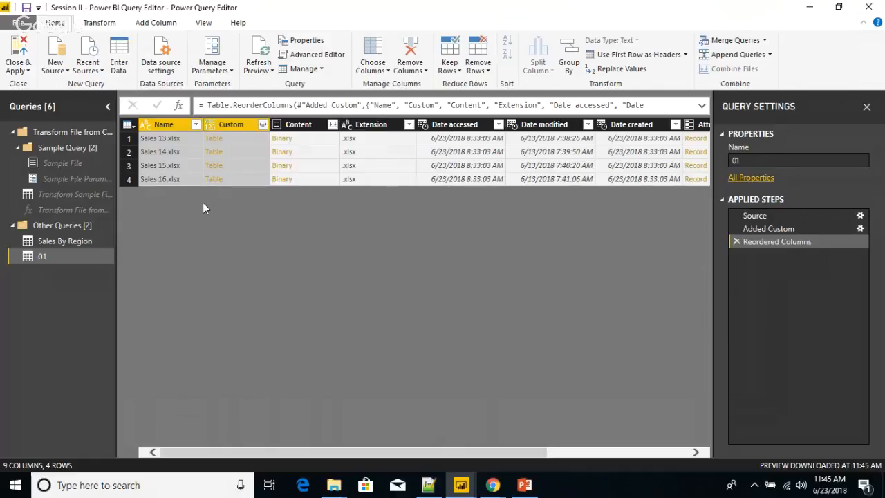
{"action": "left_click", "coordinate": [300, 126]}
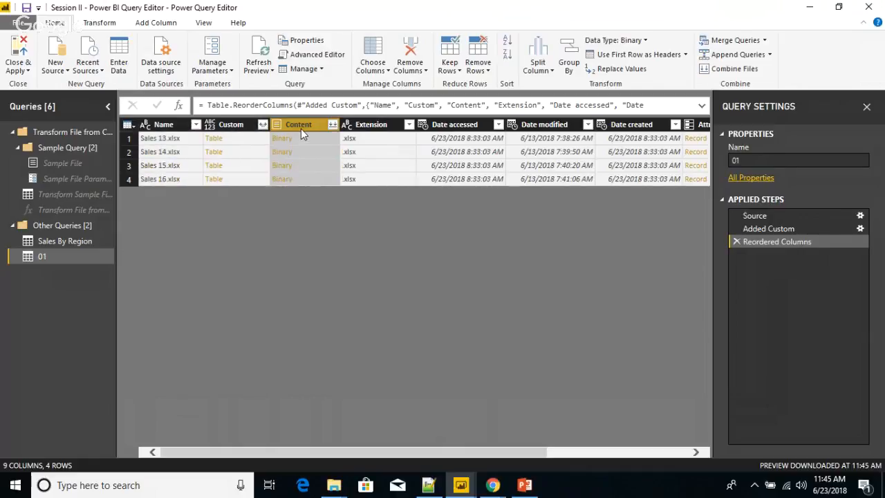
{"action": "left_click", "coordinate": [411, 70]}
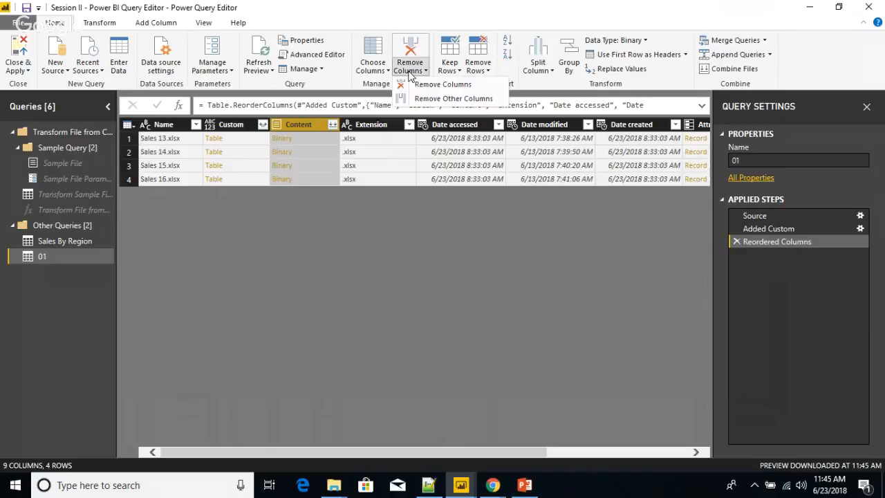
{"action": "left_click", "coordinate": [340, 231]}
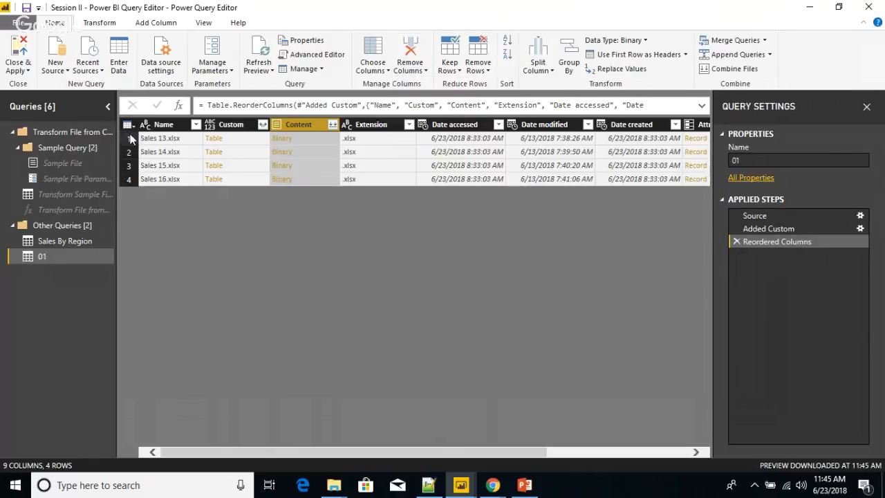
Step: Keep only the Name and Custom columns in the 01 query by removing all other columns
{"action": "left_click", "coordinate": [154, 123]}
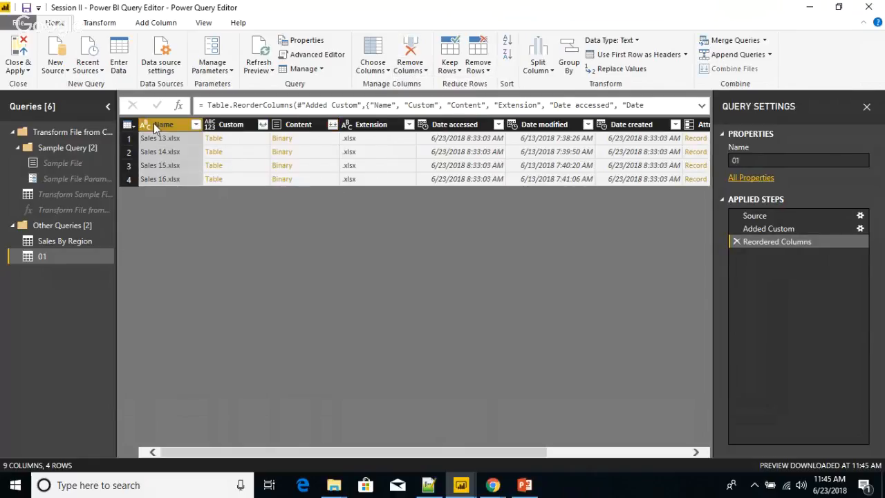
{"action": "left_click", "coordinate": [232, 126], "text": "ctrl"}
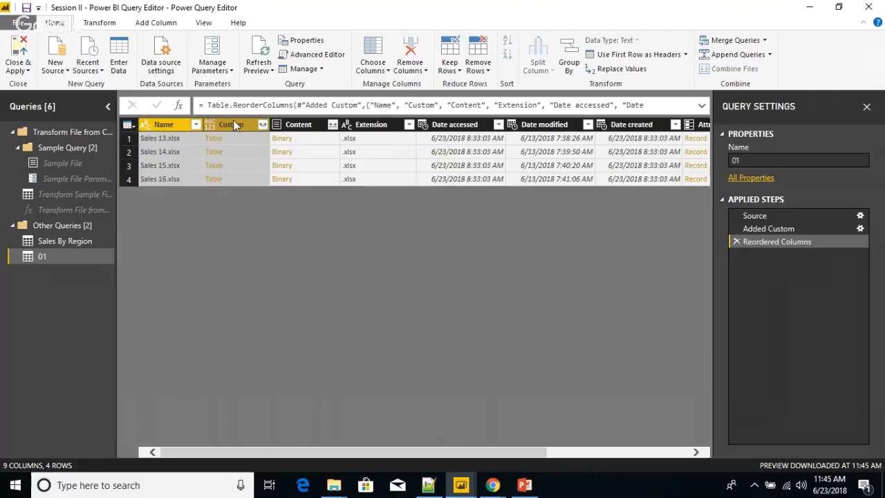
{"action": "left_click", "coordinate": [410, 69]}
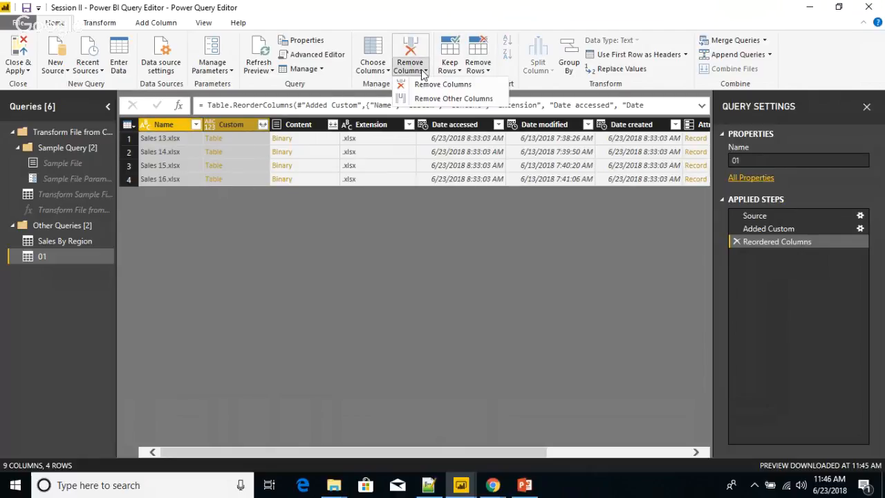
{"action": "left_click", "coordinate": [446, 99]}
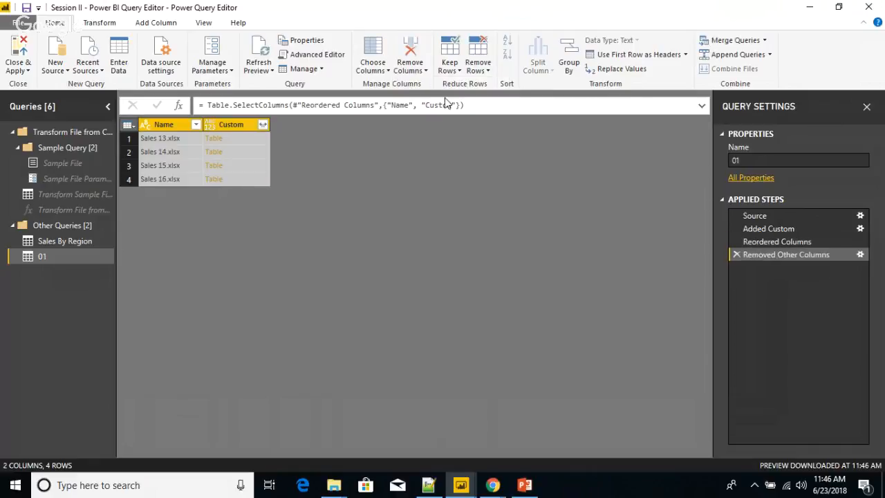
Step: Expand the Custom column into only its Name and Data columns, without using the original column name as prefix
{"action": "left_click", "coordinate": [262, 125]}
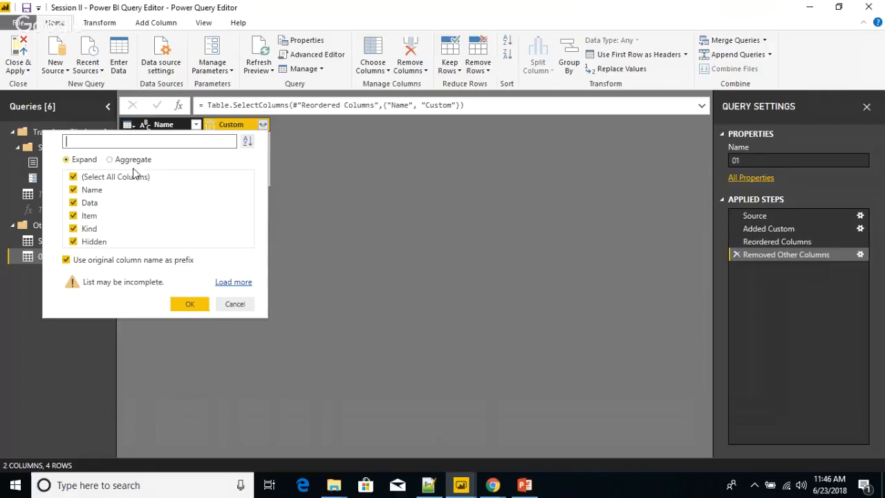
{"action": "left_click", "coordinate": [228, 281]}
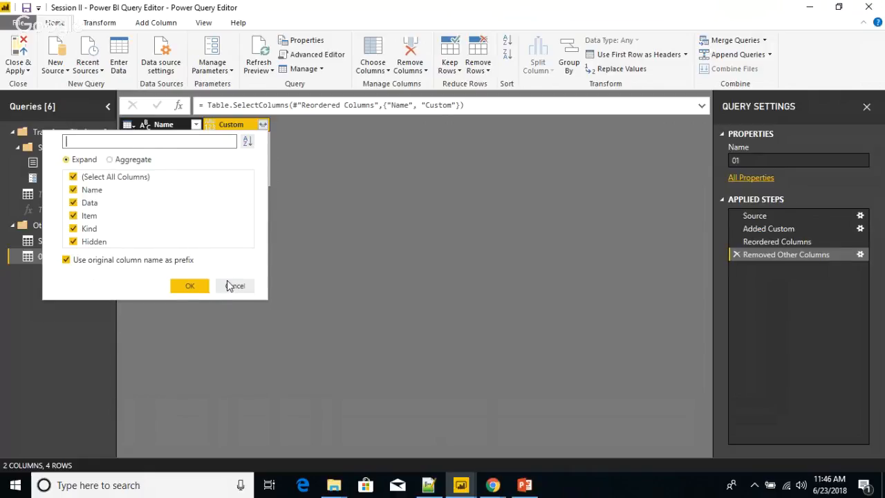
{"action": "left_click", "coordinate": [66, 261]}
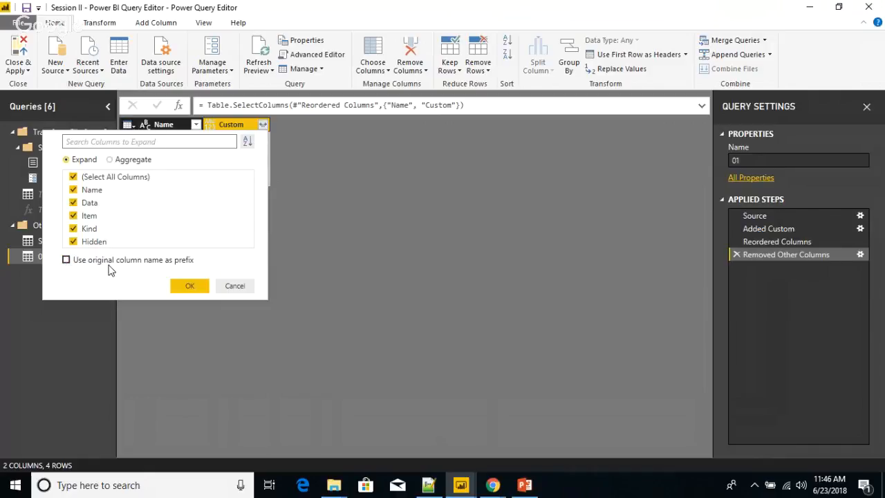
{"action": "left_click", "coordinate": [73, 177]}
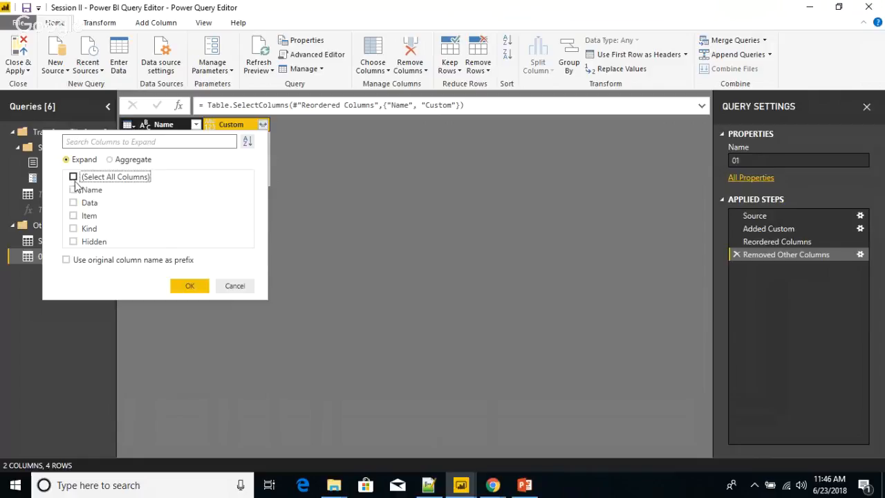
{"action": "left_click", "coordinate": [73, 190]}
{"action": "left_click", "coordinate": [73, 203]}
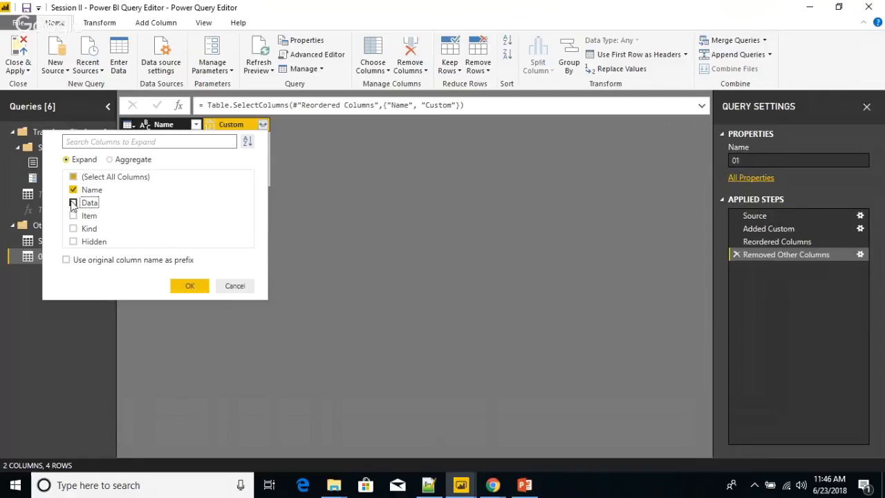
{"action": "left_click", "coordinate": [191, 286]}
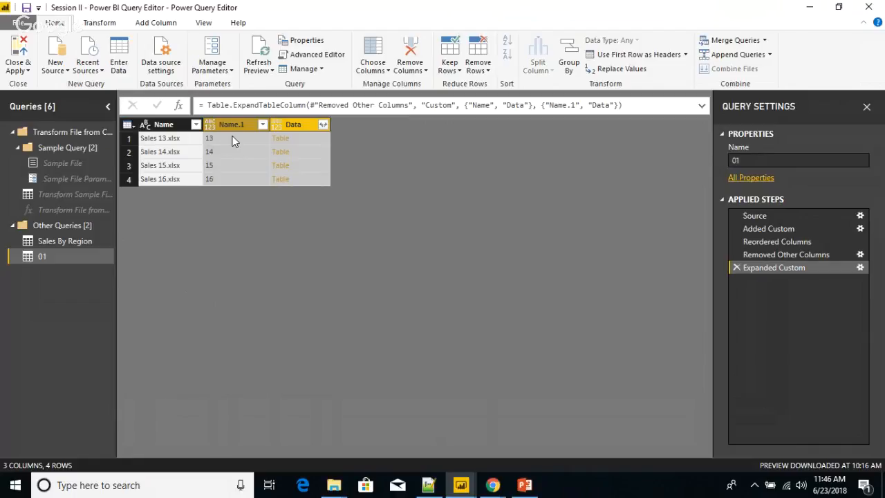
Step: Preview the nested tables in the Data column for Sales 13 through Sales 16, reading through all rows of the Sales 13 table
{"action": "left_click", "coordinate": [308, 140]}
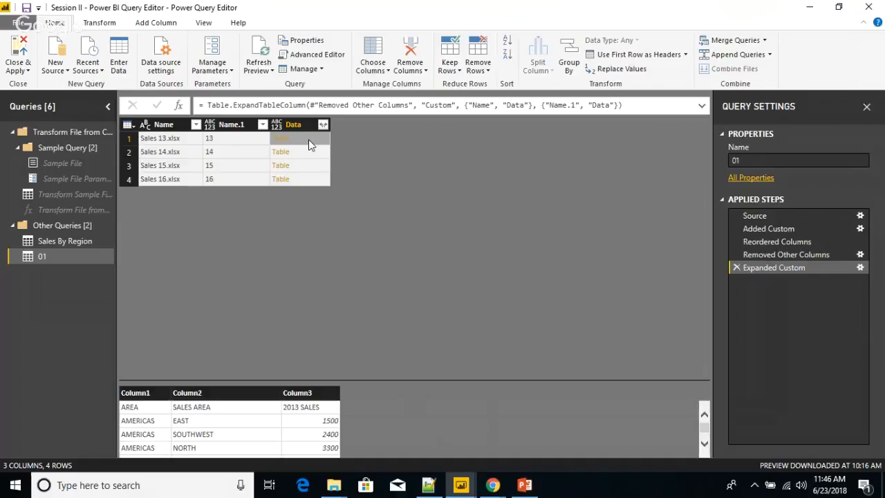
{"action": "left_click", "coordinate": [704, 443]}
{"action": "left_click", "coordinate": [705, 443]}
{"action": "left_click", "coordinate": [704, 443]}
{"action": "left_click", "coordinate": [704, 443]}
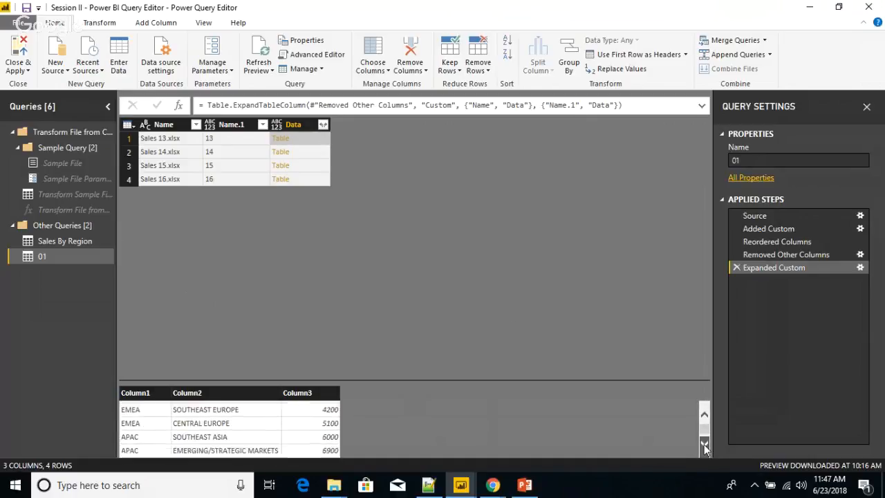
{"action": "left_click", "coordinate": [704, 443]}
{"action": "left_click", "coordinate": [704, 443]}
{"action": "left_click", "coordinate": [704, 443]}
{"action": "left_click", "coordinate": [704, 443]}
{"action": "left_click", "coordinate": [705, 443]}
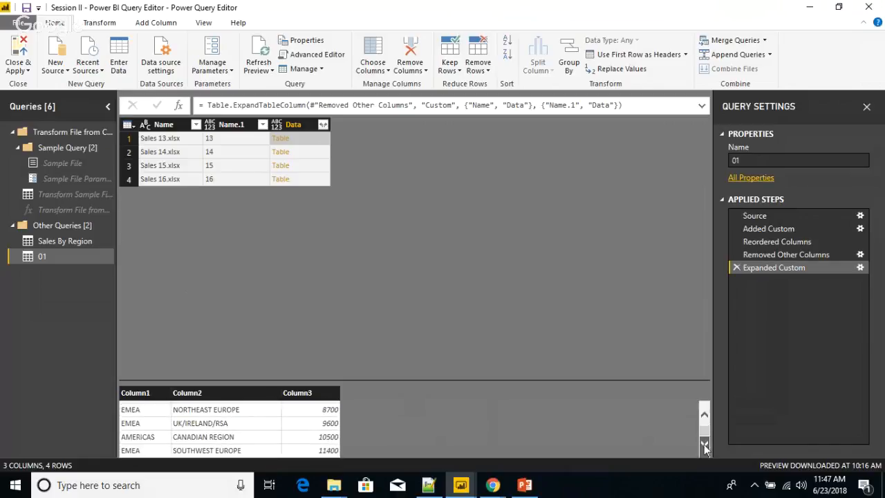
{"action": "left_click_drag", "start_coordinate": [704, 431], "coordinate": [704, 419]}
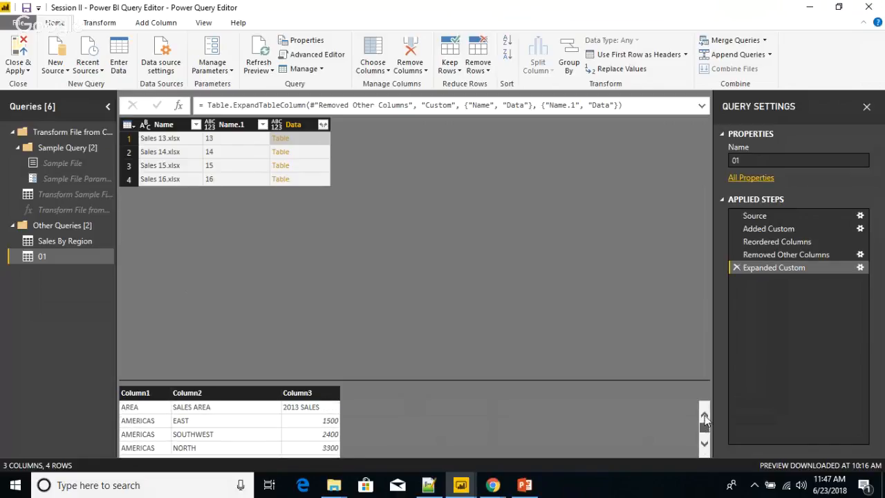
{"action": "left_click", "coordinate": [318, 155]}
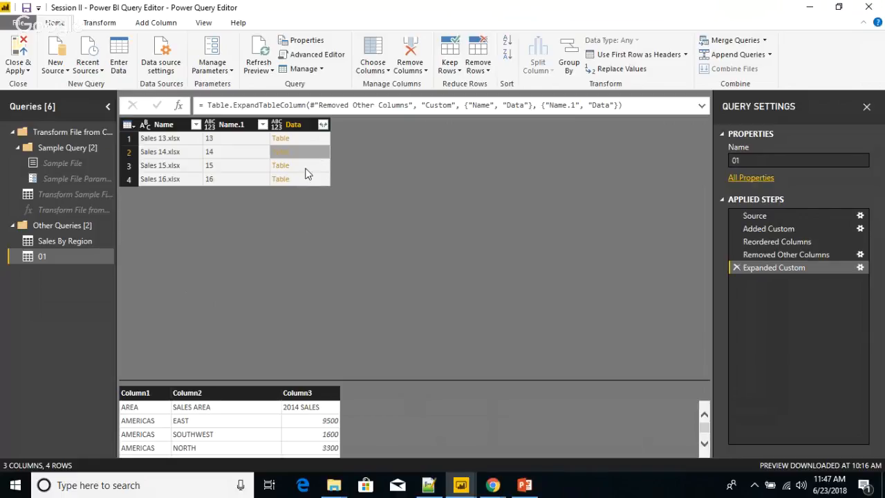
{"action": "left_click", "coordinate": [306, 167]}
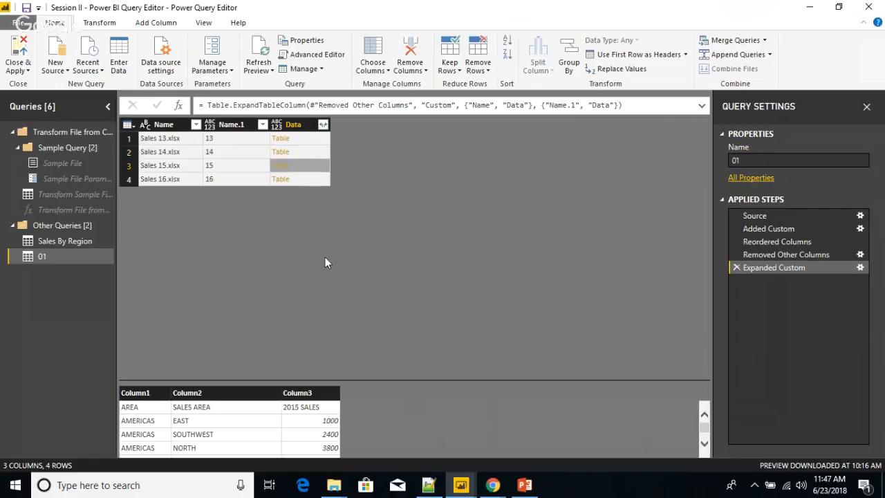
{"action": "left_click", "coordinate": [326, 183]}
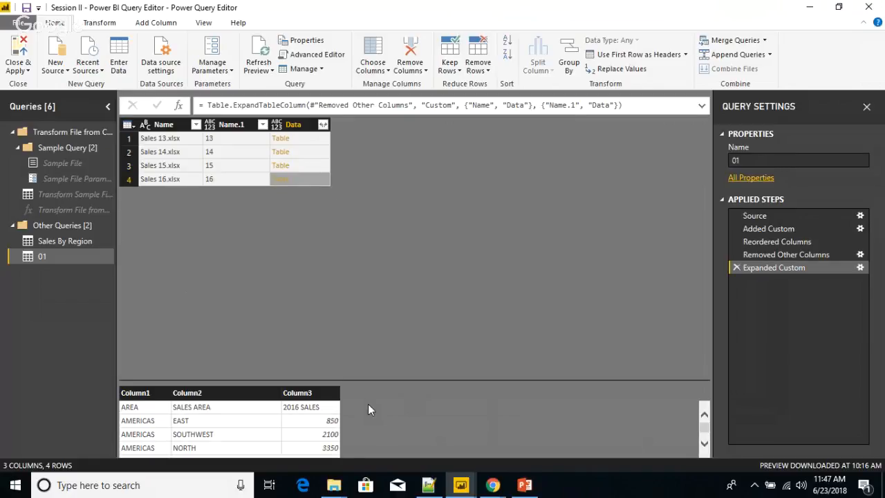
Step: Drill into the nested Data table of Sales 13.xlsx and open the Sales 13 workbook from the Unpivot folder's 01 subfolder in Excel
{"action": "left_click", "coordinate": [280, 139]}
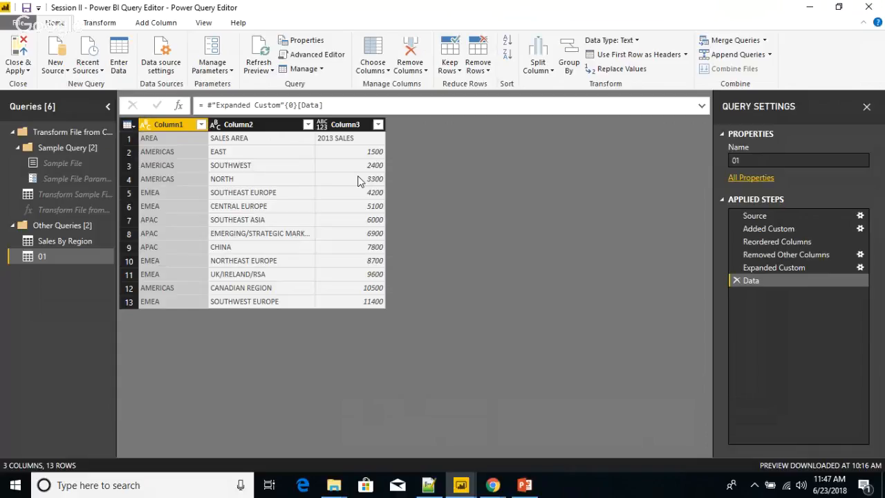
{"action": "left_click", "coordinate": [335, 486]}
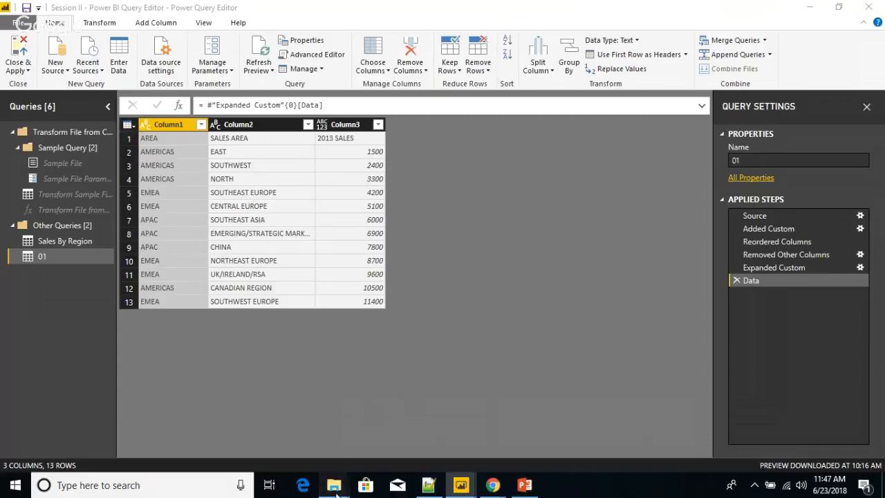
{"action": "mouse_move", "coordinate": [352, 450]}
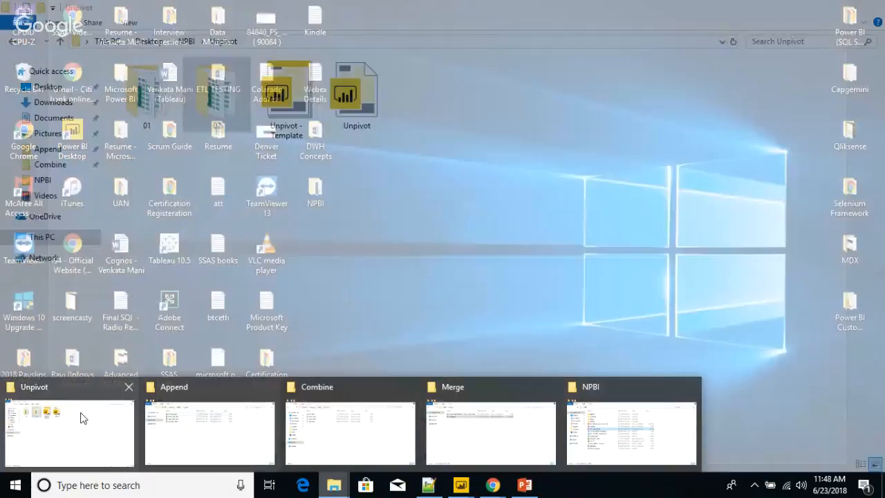
{"action": "left_click", "coordinate": [81, 422]}
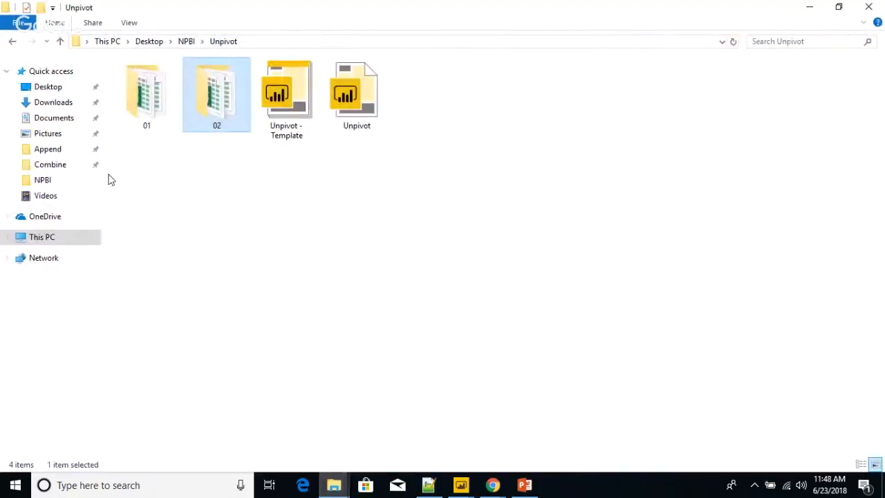
{"action": "double_click", "coordinate": [138, 124]}
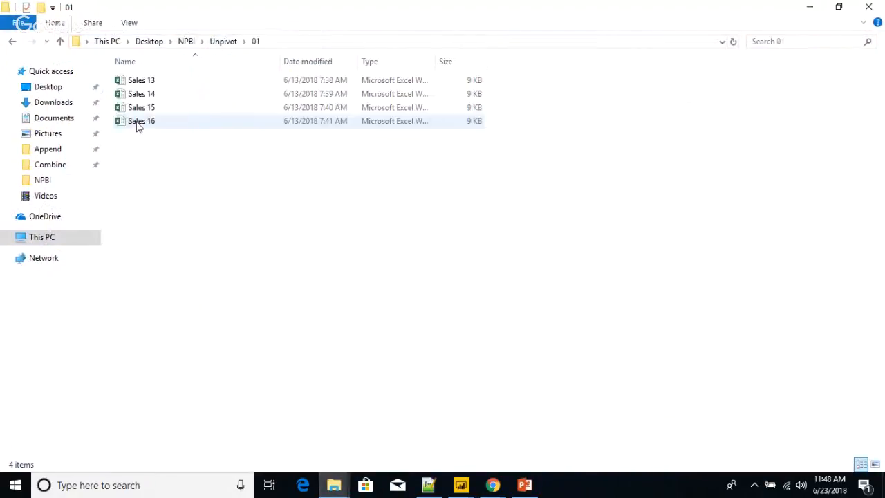
{"action": "double_click", "coordinate": [151, 82]}
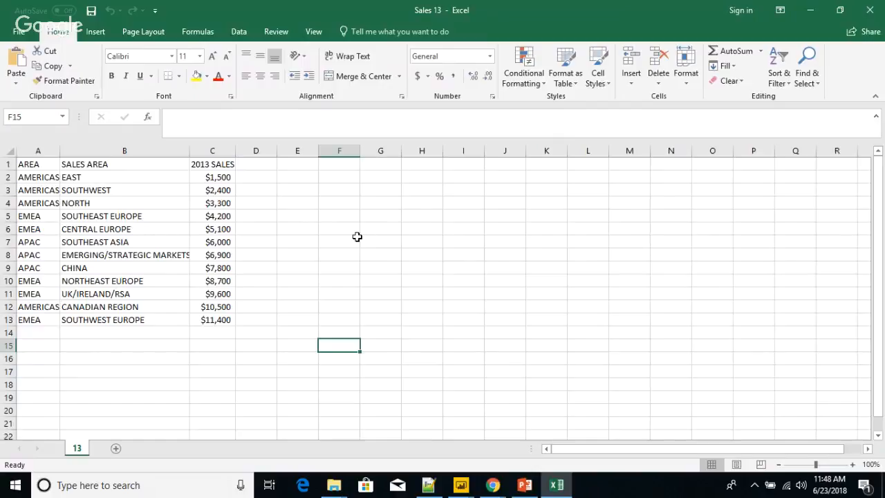
Step: Autofit the width of all columns in sheet 13 and select cell A1
{"action": "left_click", "coordinate": [9, 150]}
{"action": "double_click", "coordinate": [61, 151]}
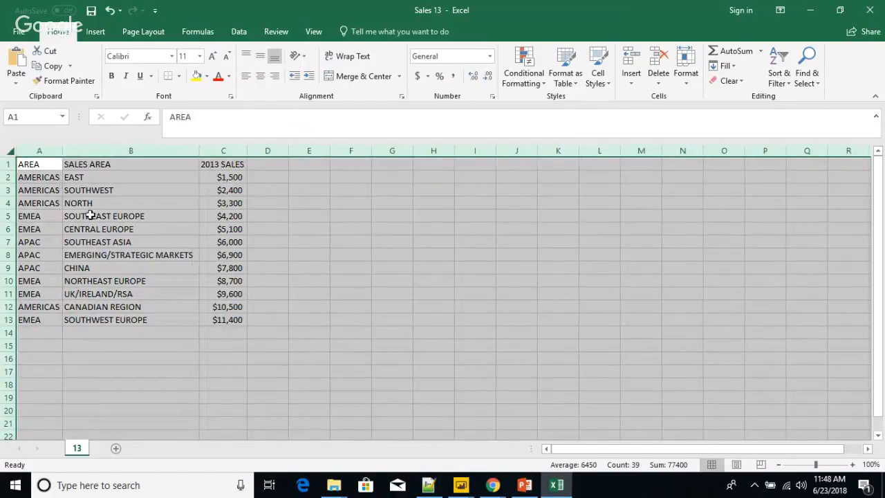
{"action": "left_click", "coordinate": [100, 240]}
{"action": "left_click", "coordinate": [33, 166]}
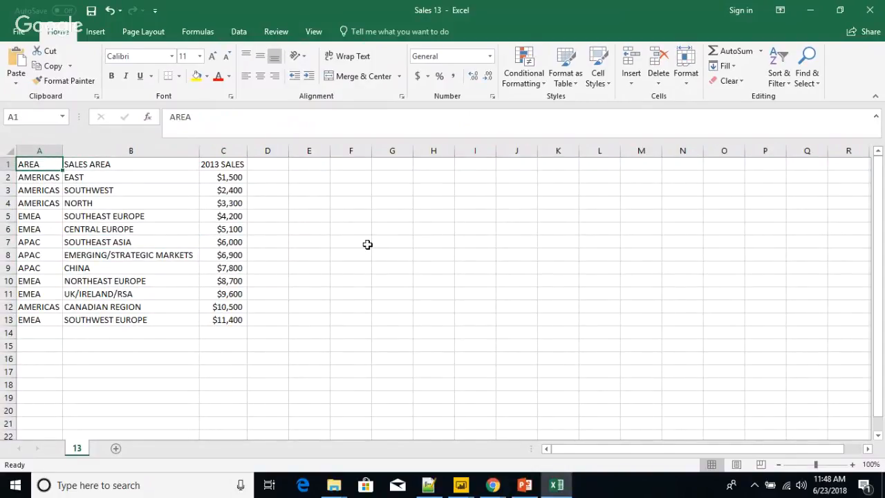
Step: Convert the range A1:C13 into a table with headers and close the Sales 13 workbook without saving
{"action": "key", "text": "ctrl+t"}
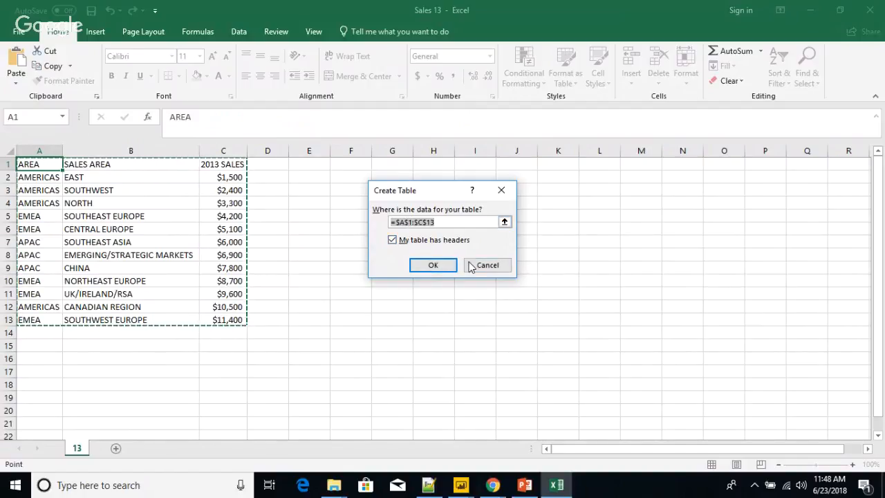
{"action": "left_click", "coordinate": [443, 268]}
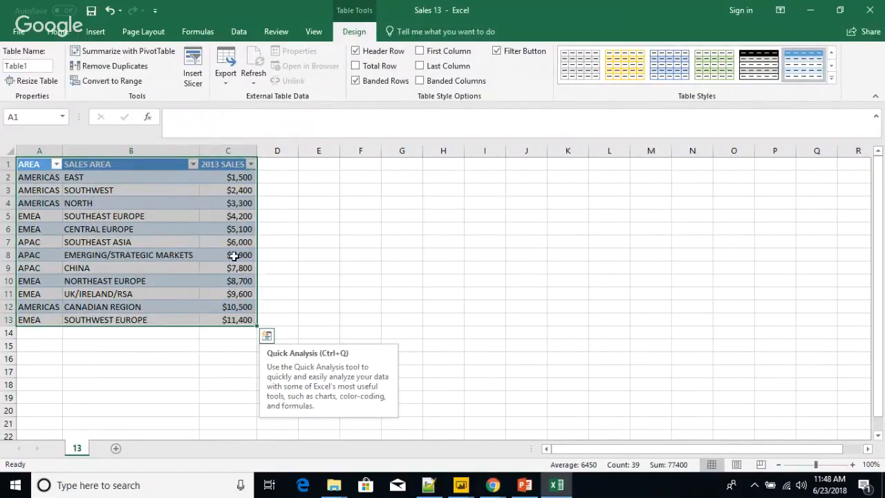
{"action": "left_click", "coordinate": [326, 244]}
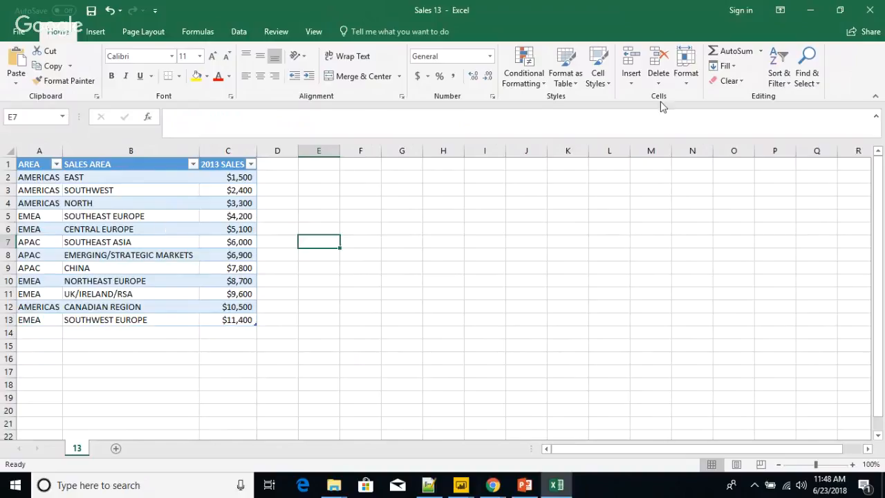
{"action": "left_click", "coordinate": [869, 9]}
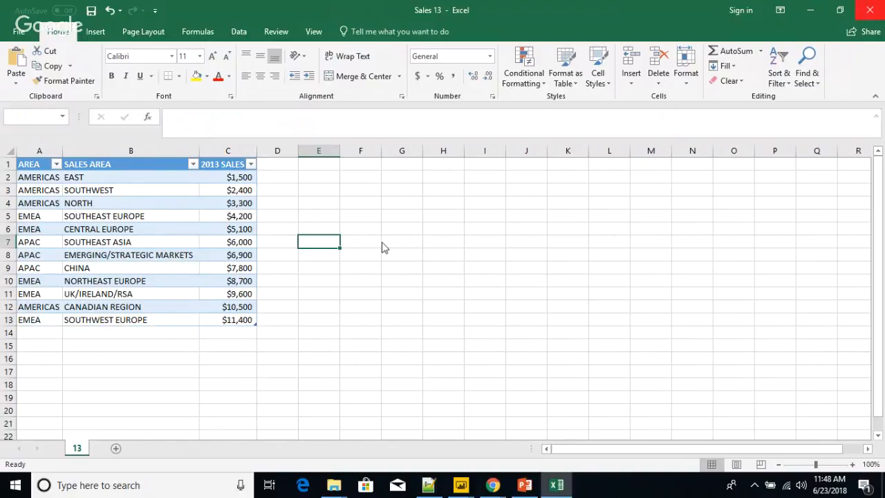
{"action": "left_click", "coordinate": [435, 257]}
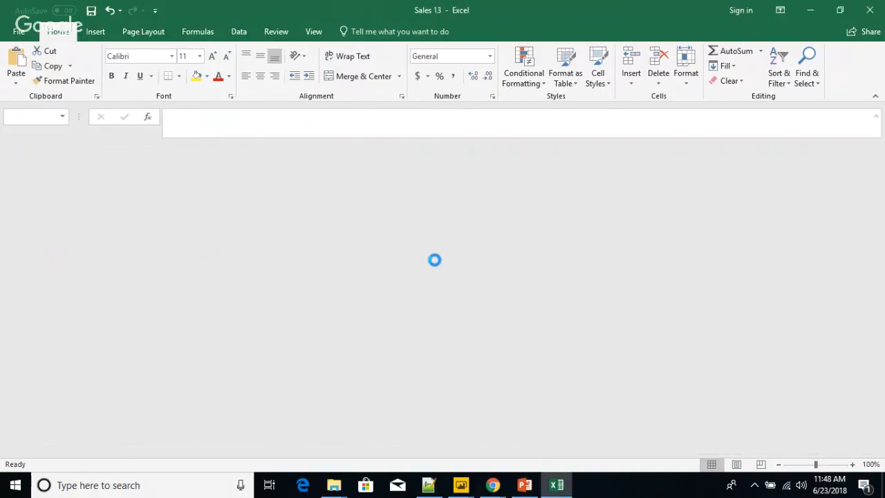
Step: Switch back to the Power Query Editor of Session II and remove the Data step from the 01 query
{"action": "mouse_move", "coordinate": [460, 485]}
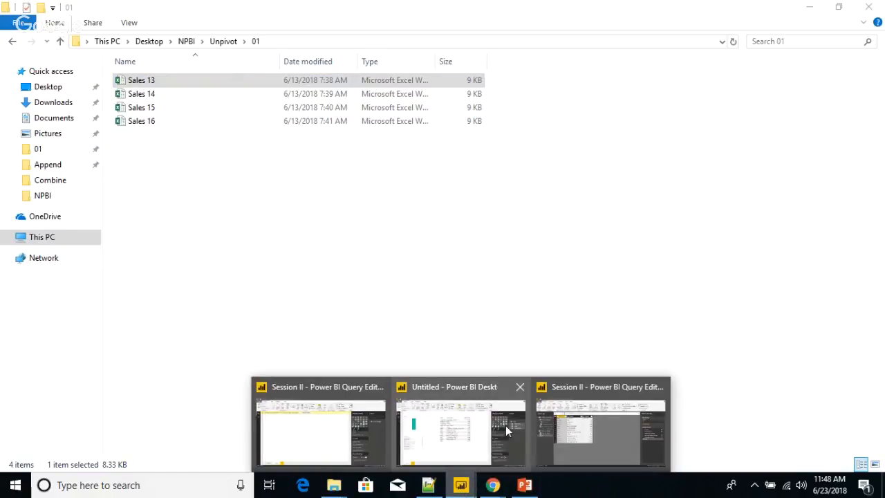
{"action": "mouse_move", "coordinate": [506, 425]}
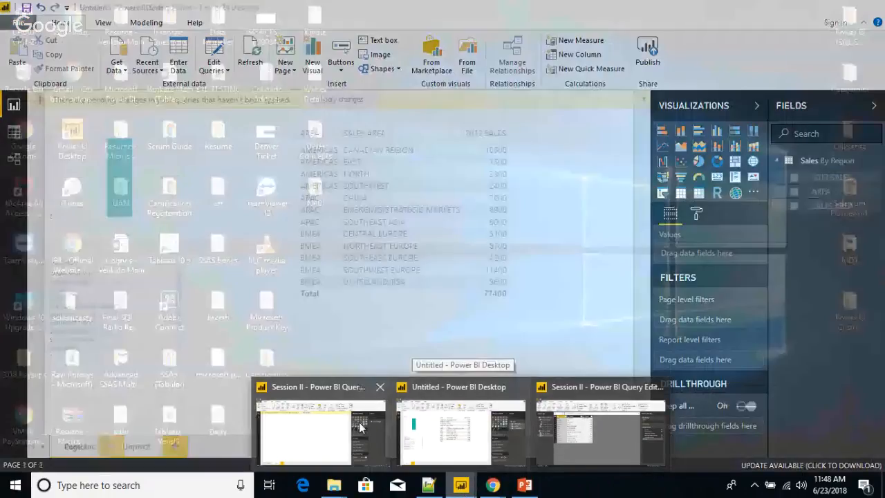
{"action": "left_click", "coordinate": [322, 432]}
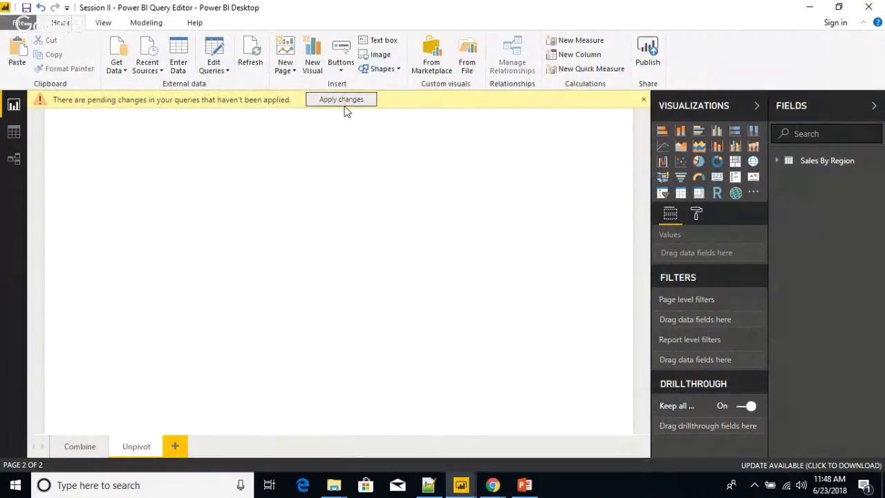
{"action": "mouse_move", "coordinate": [460, 484]}
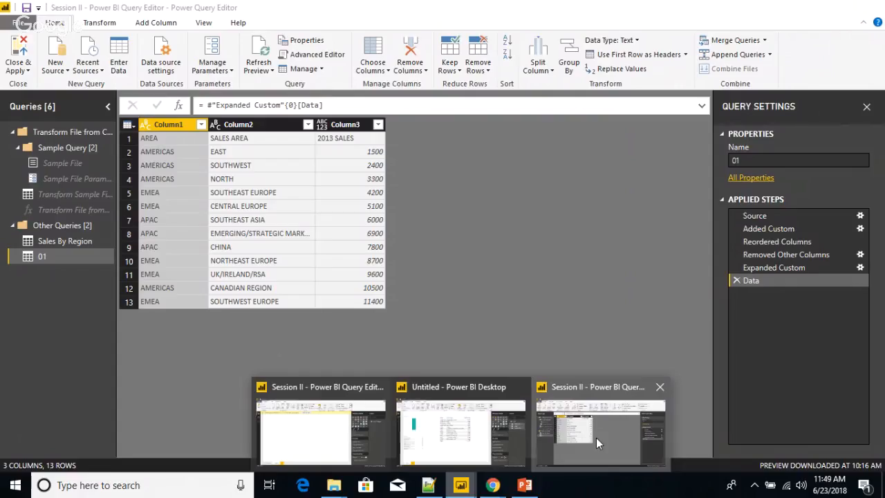
{"action": "left_click", "coordinate": [596, 437]}
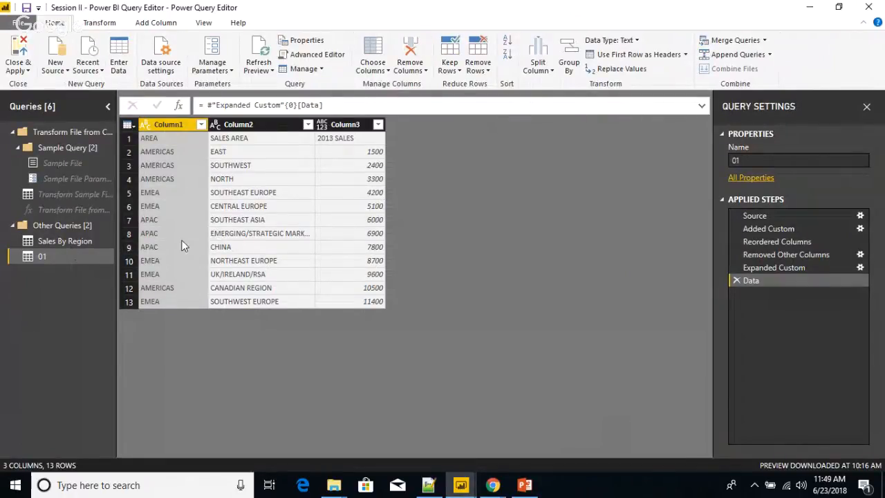
{"action": "left_click", "coordinate": [737, 280]}
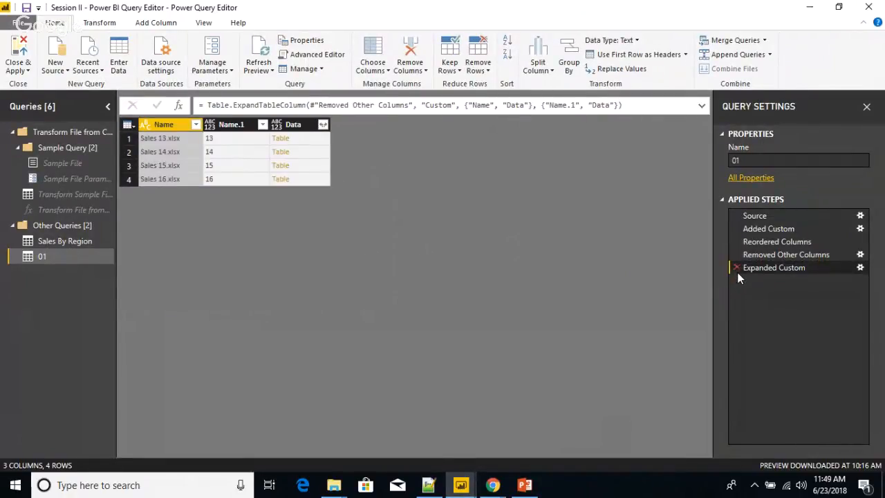
Step: Delete the 01 query from Other Queries and confirm the deletion
{"action": "right_click", "coordinate": [79, 258]}
{"action": "left_click", "coordinate": [116, 269]}
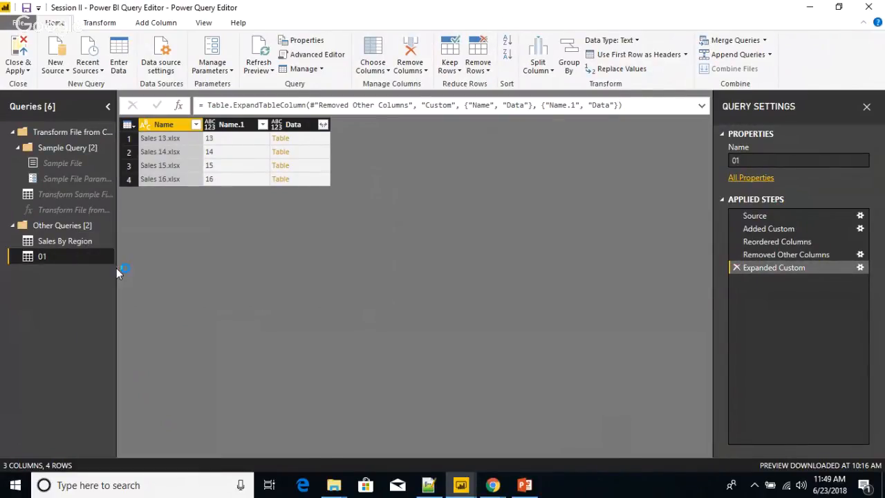
{"action": "left_click", "coordinate": [502, 262]}
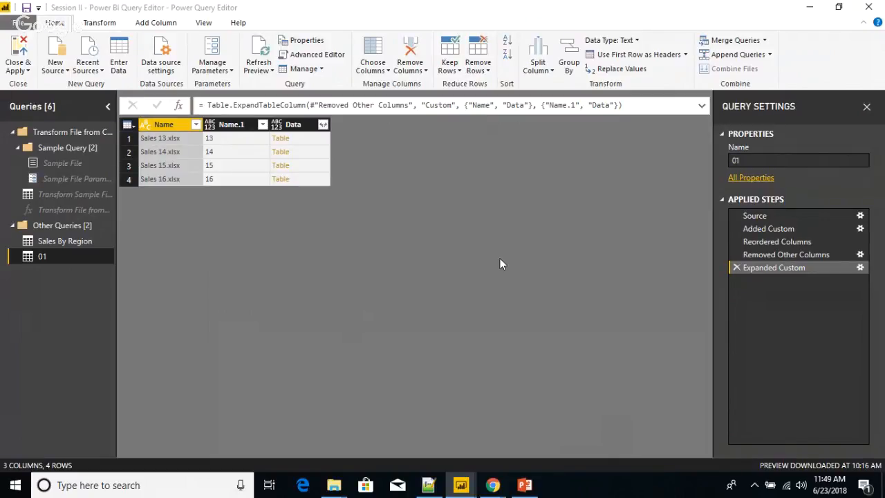
Step: Start a new data source connection of the Folder type
{"action": "left_click", "coordinate": [61, 69]}
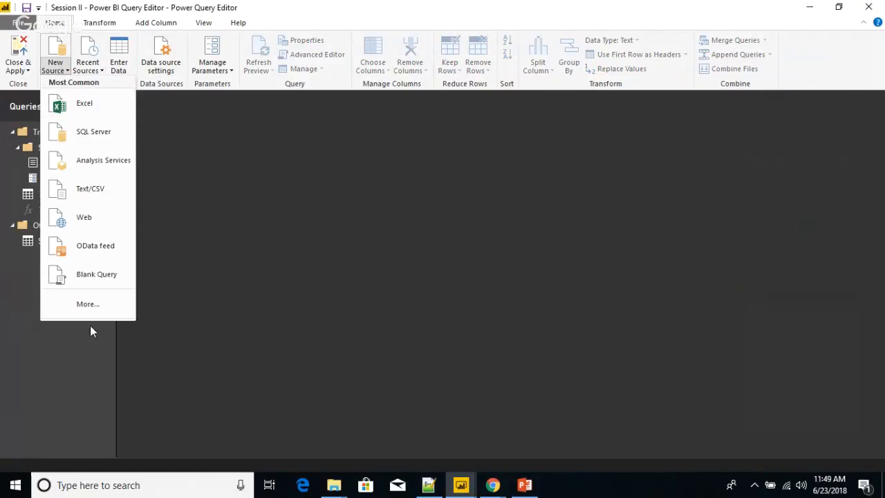
{"action": "left_click", "coordinate": [101, 302]}
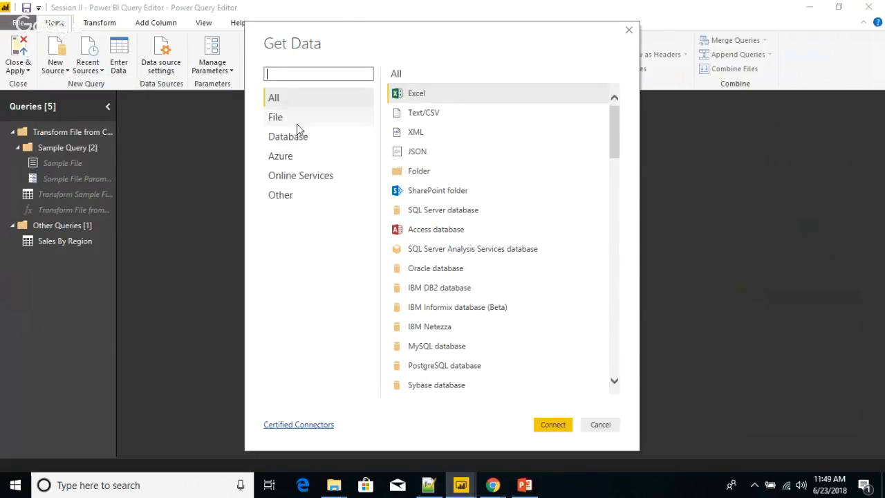
{"action": "left_click", "coordinate": [419, 171]}
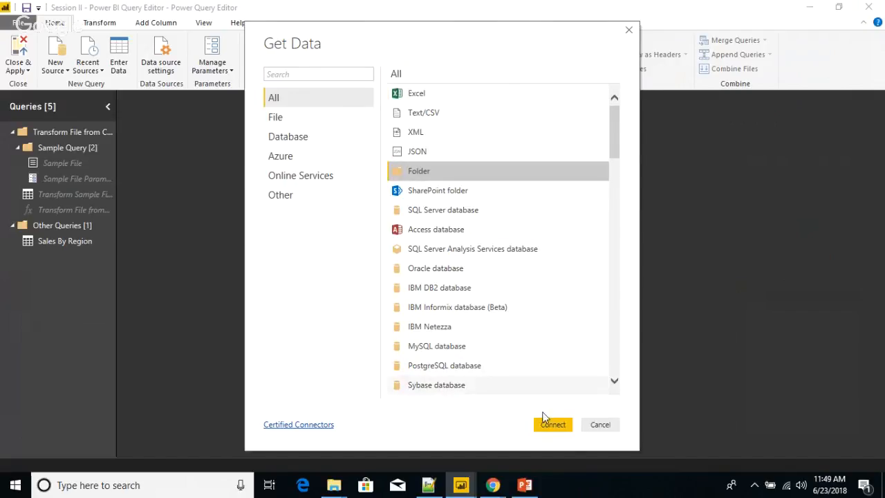
{"action": "left_click", "coordinate": [553, 425]}
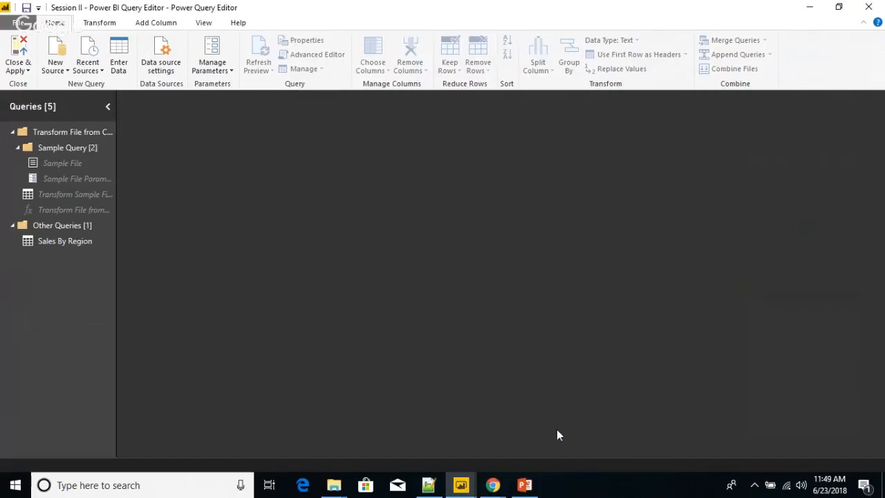
Step: Switch to Notepad++ and copy the Unpivot\02 folder path from the session notes
{"action": "left_click", "coordinate": [429, 485]}
{"action": "left_click", "coordinate": [263, 161]}
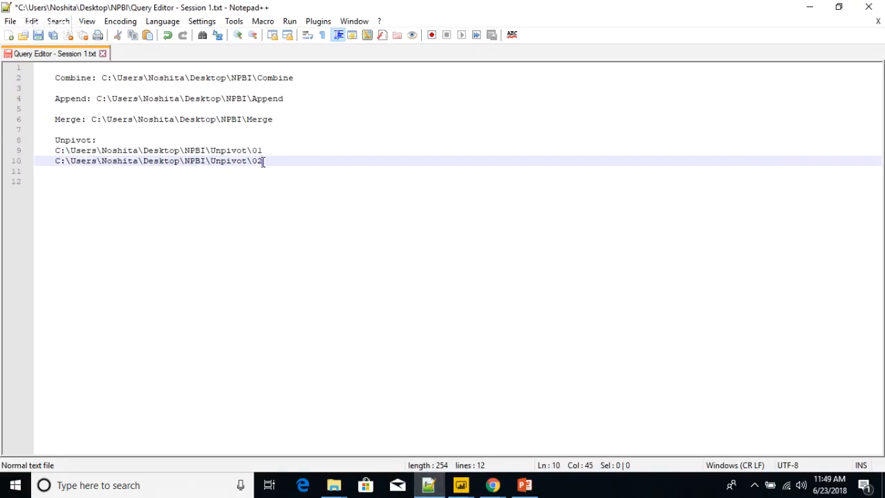
{"action": "key", "text": "shift+Home"}
{"action": "key", "text": "ctrl+c"}
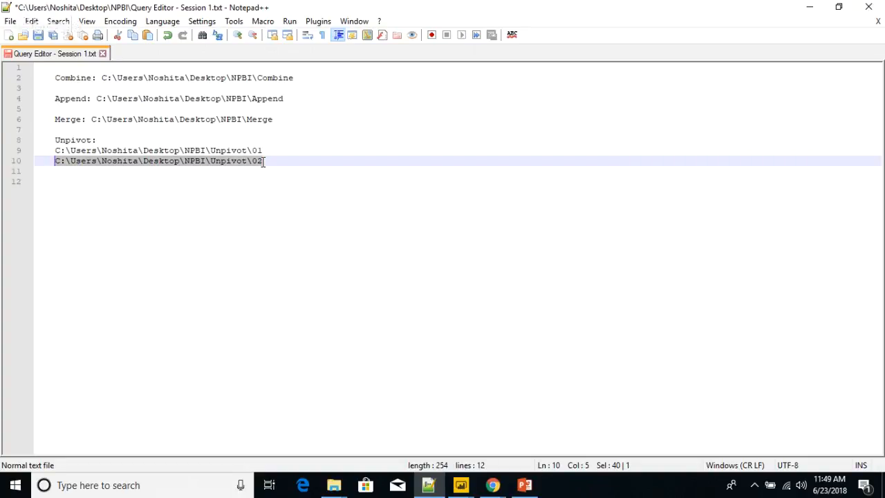
Step: Back in the Power Query Editor, connect to the copied Unpivot\02 folder path and combine its files using Table1 of the first file
{"action": "left_click", "coordinate": [434, 490]}
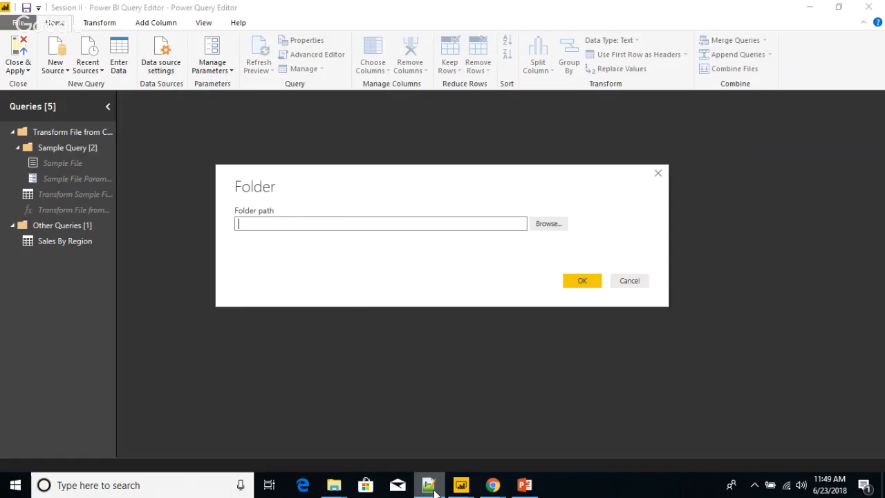
{"action": "key", "text": "ctrl+v"}
{"action": "left_click", "coordinate": [582, 280]}
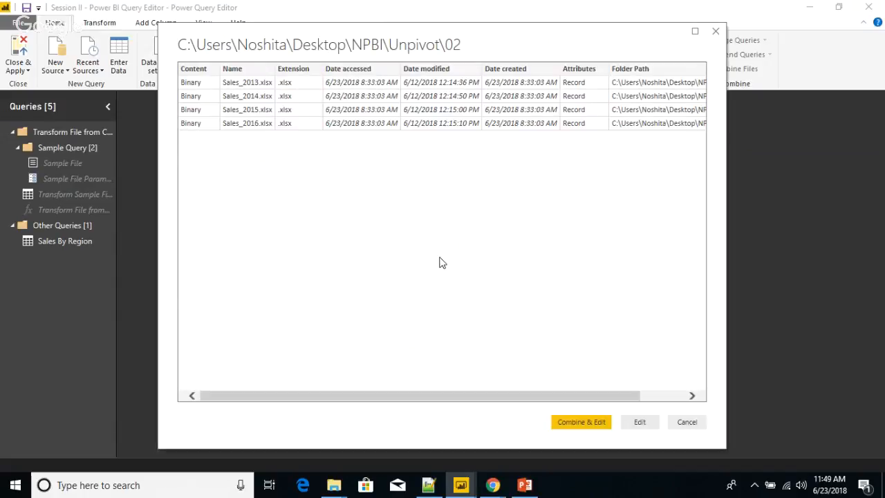
{"action": "left_click", "coordinate": [591, 422]}
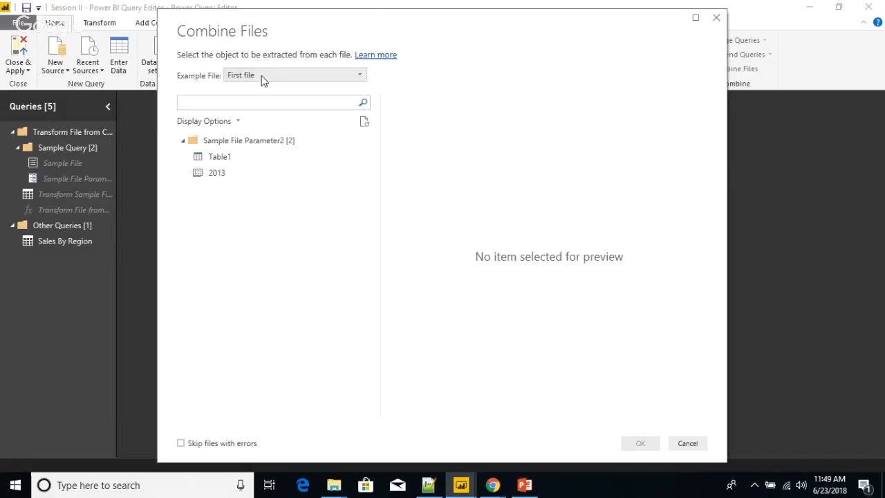
{"action": "left_click", "coordinate": [199, 157]}
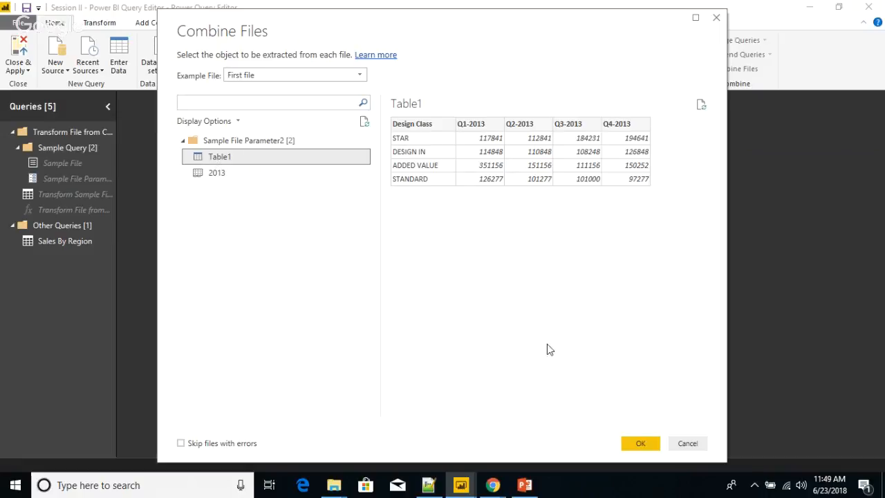
{"action": "left_click", "coordinate": [640, 443]}
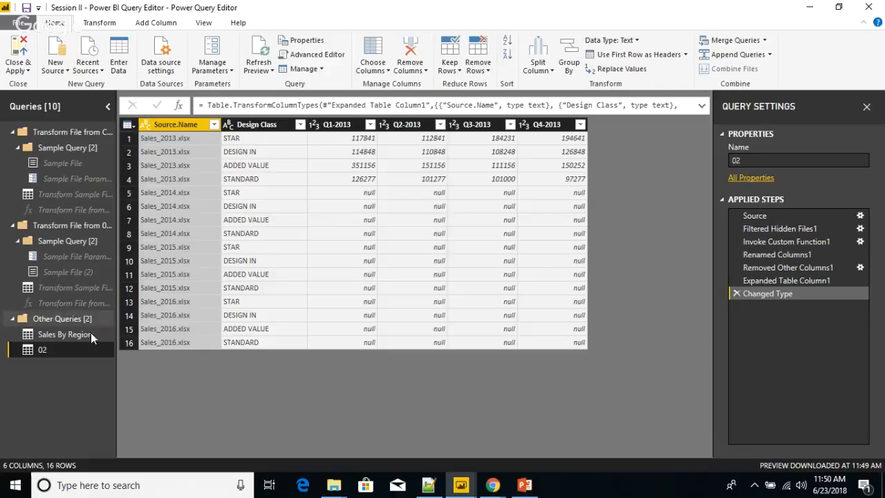
Step: Delete the 02 query from Other Queries and confirm the deletion
{"action": "right_click", "coordinate": [101, 348]}
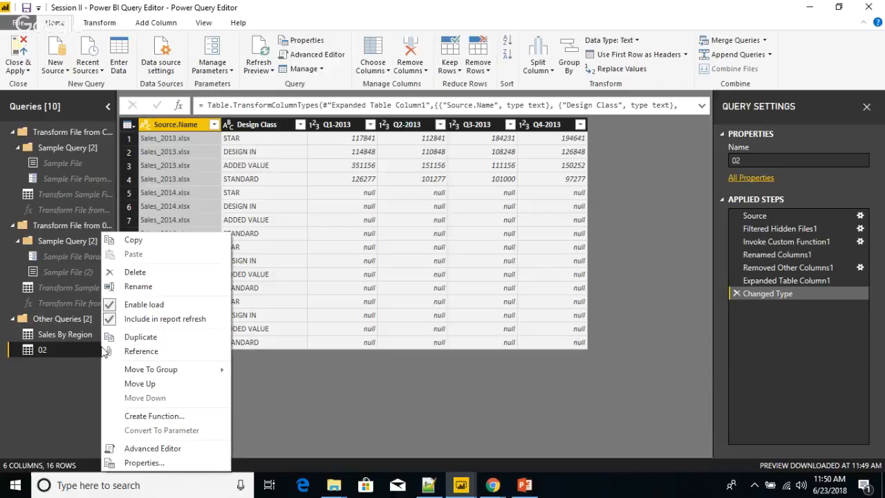
{"action": "left_click", "coordinate": [147, 272]}
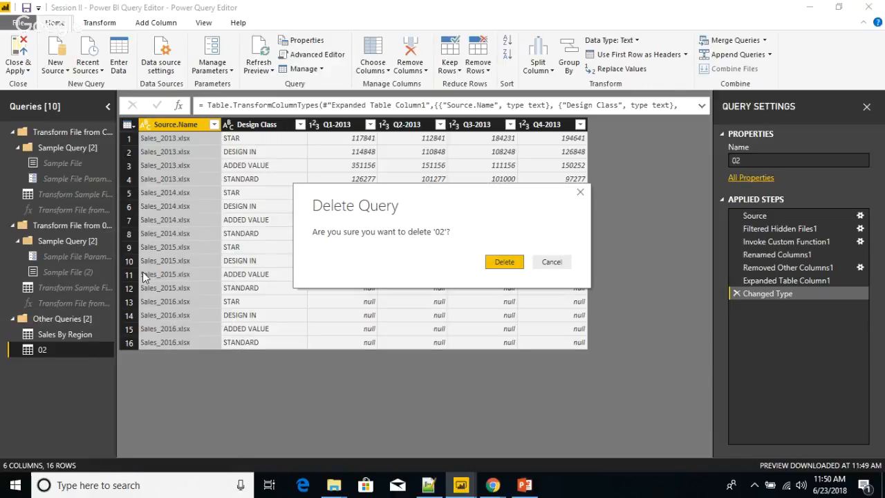
{"action": "left_click", "coordinate": [501, 266]}
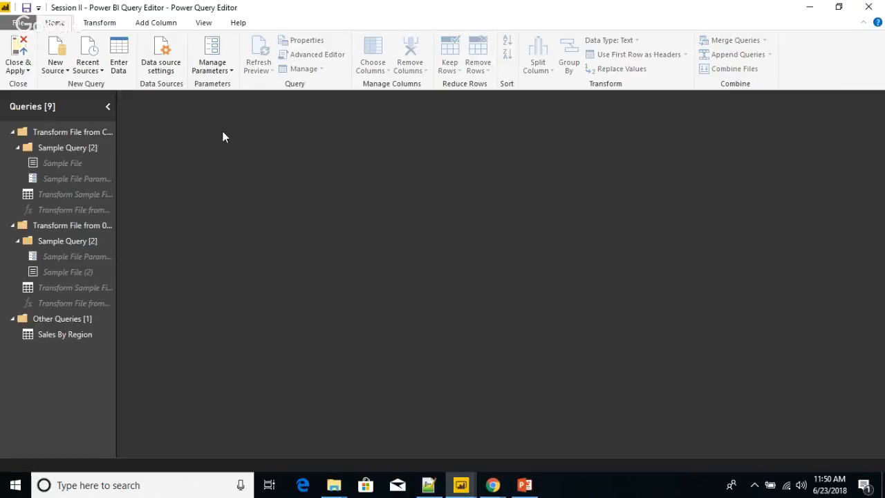
Step: Connect to the Unpivot\02 folder as a new source and open its file list for editing without combining the files
{"action": "left_click", "coordinate": [62, 67]}
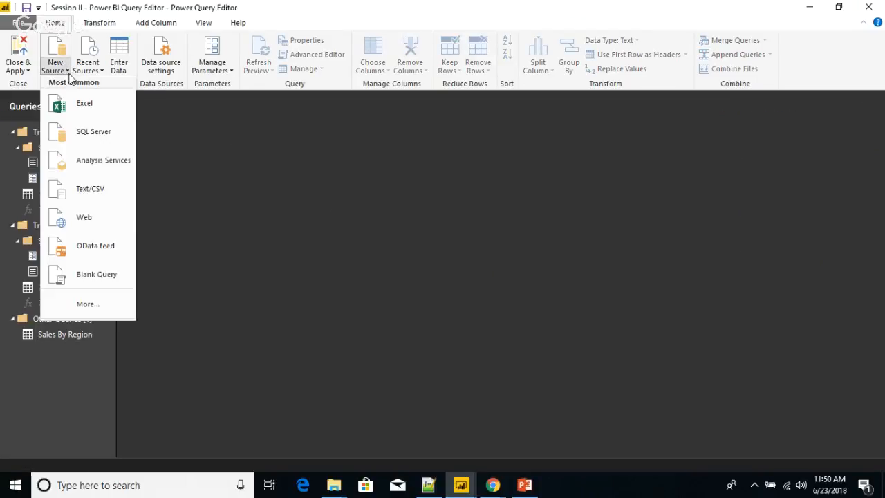
{"action": "left_click", "coordinate": [88, 303]}
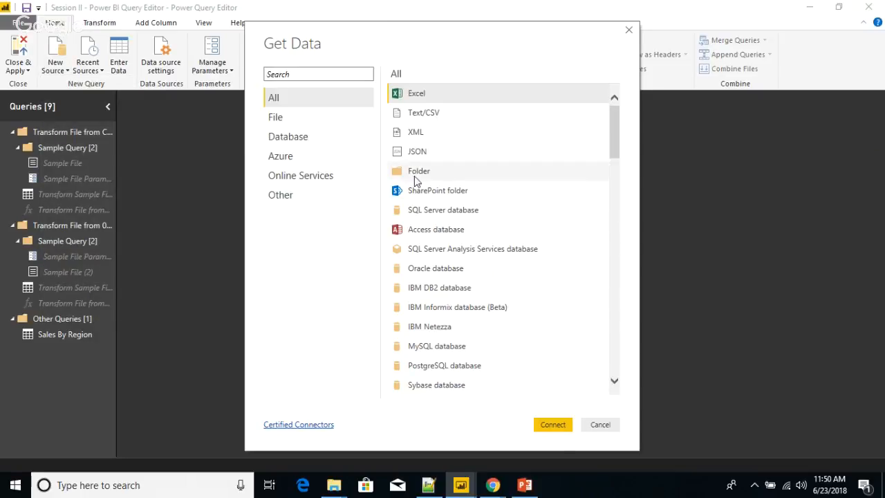
{"action": "left_click", "coordinate": [414, 175]}
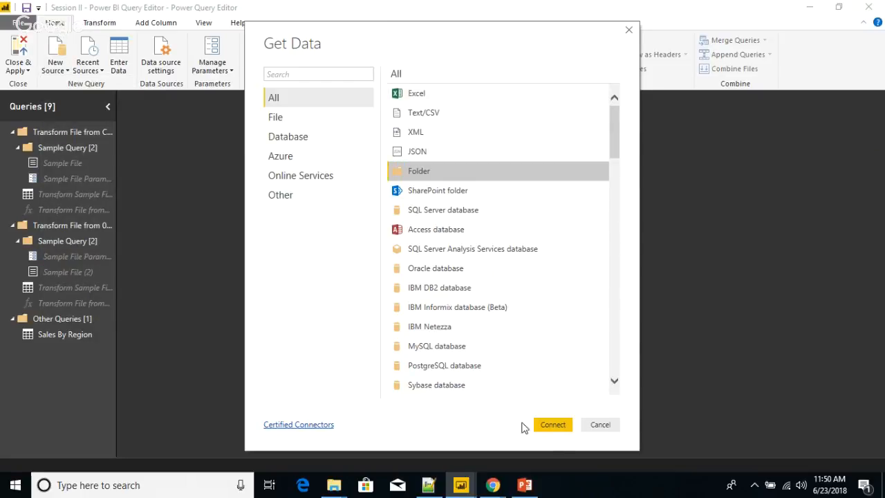
{"action": "left_click", "coordinate": [556, 428]}
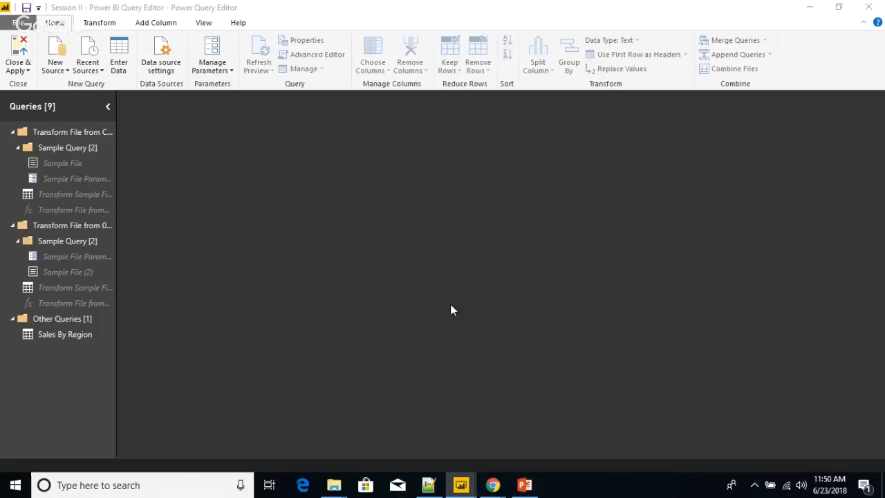
{"action": "type", "text": "C:\\Users\\Sushrak\\Desktop\\SPBI\\Import02"}
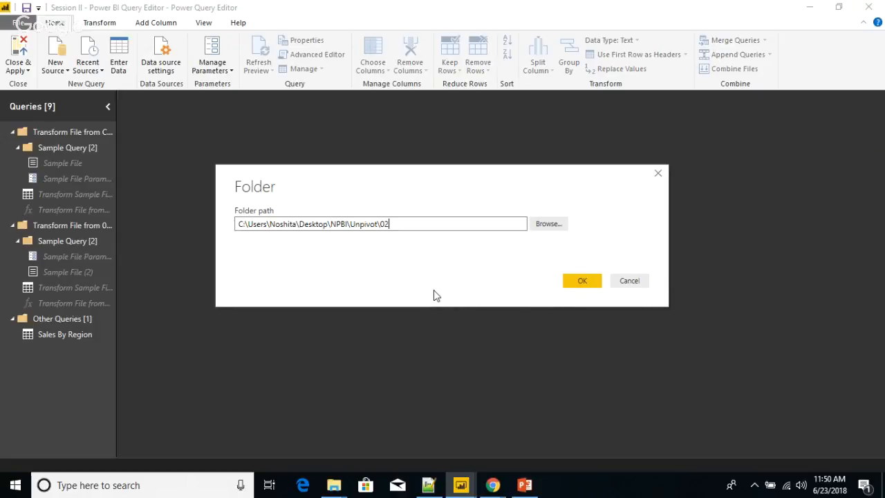
{"action": "left_click", "coordinate": [588, 281]}
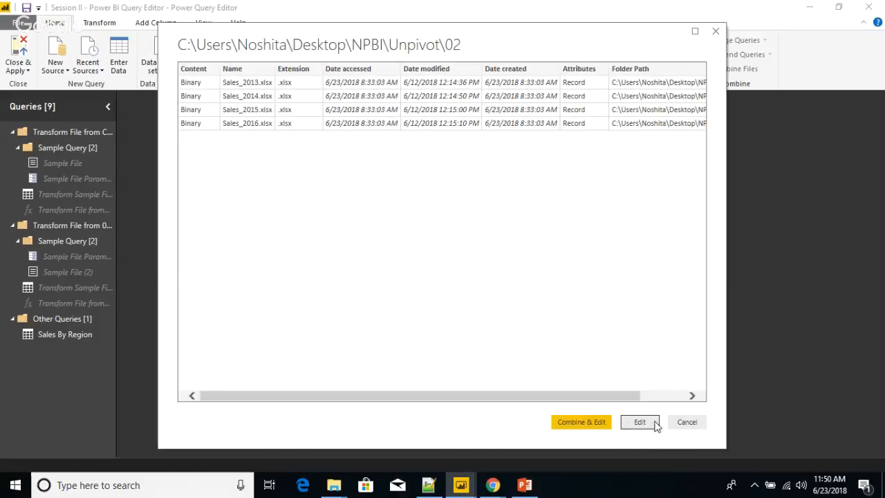
{"action": "left_click", "coordinate": [655, 422]}
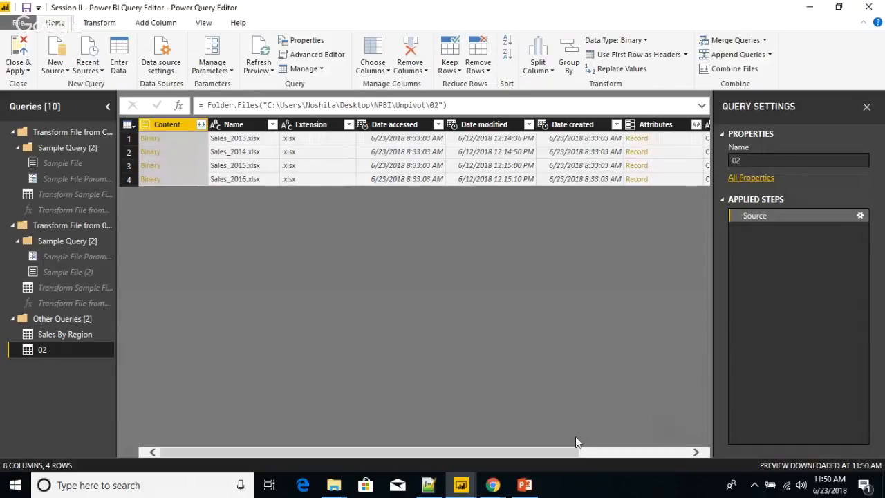
Step: Add a custom column named Custom to the 02 query with the formula Excel.Workbook([Content])
{"action": "left_click", "coordinate": [155, 21]}
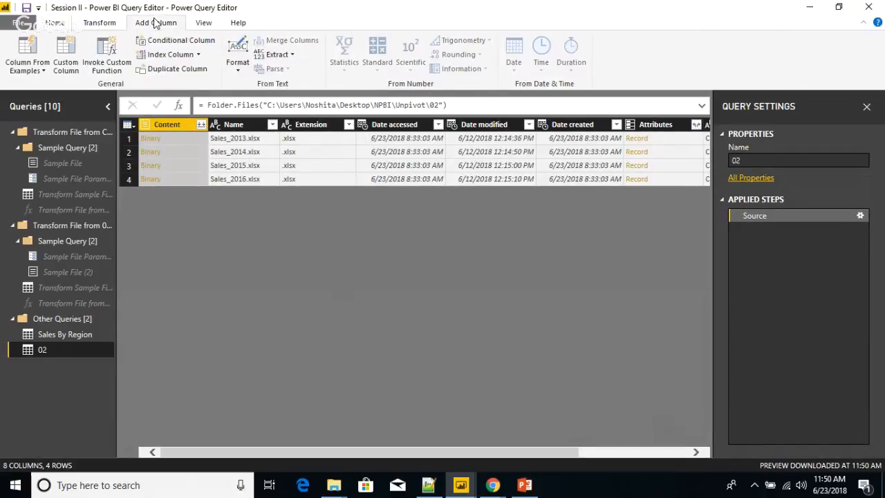
{"action": "left_click", "coordinate": [69, 50]}
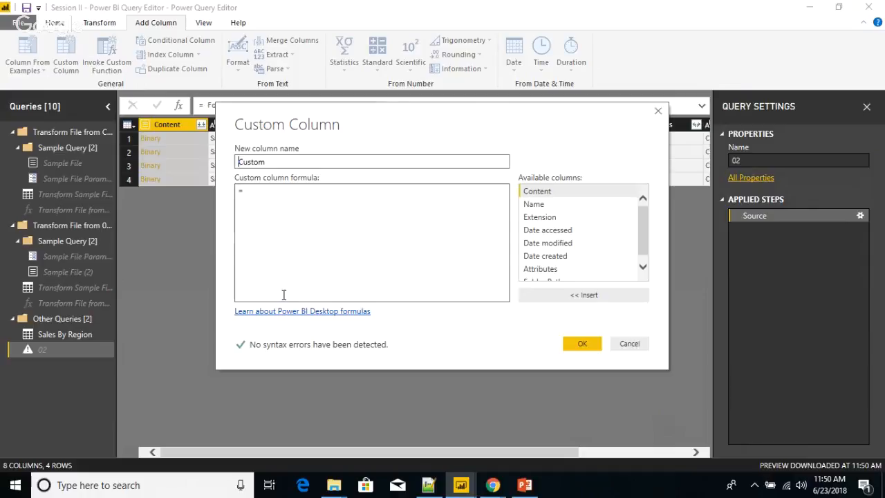
{"action": "left_click", "coordinate": [258, 196]}
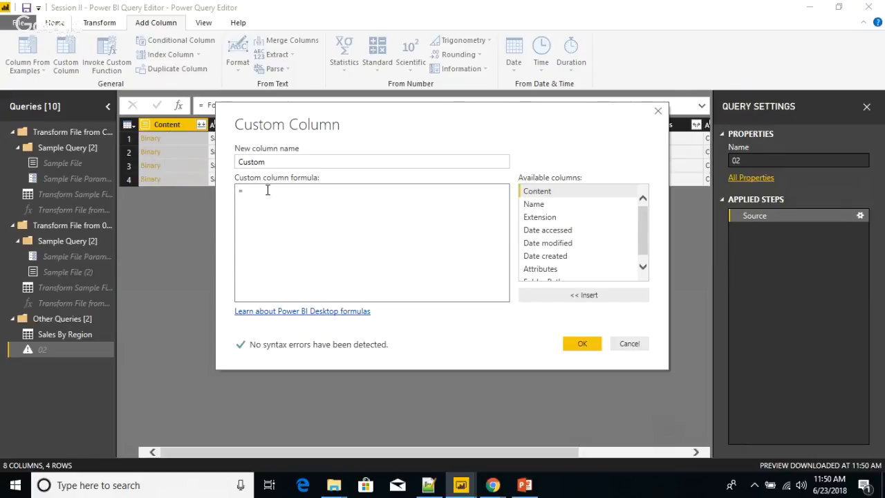
{"action": "type", "text": "Excel.Workbook("}
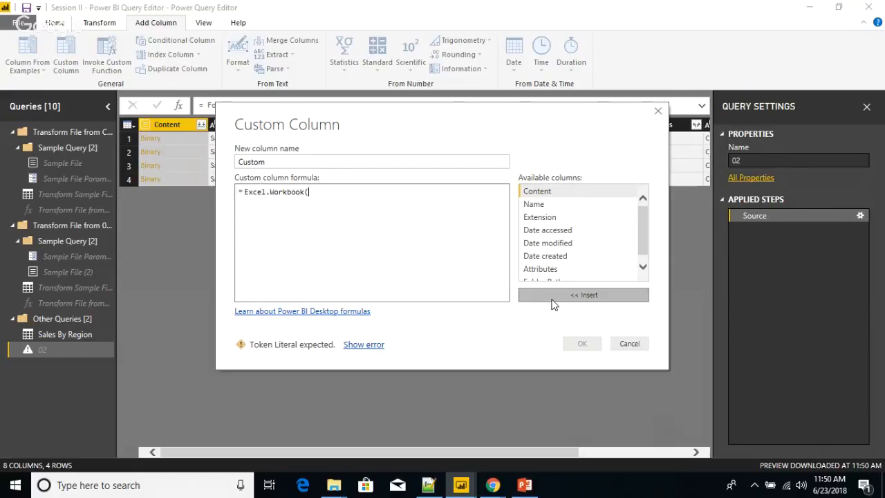
{"action": "left_click", "coordinate": [551, 302]}
{"action": "type", "text": ")"}
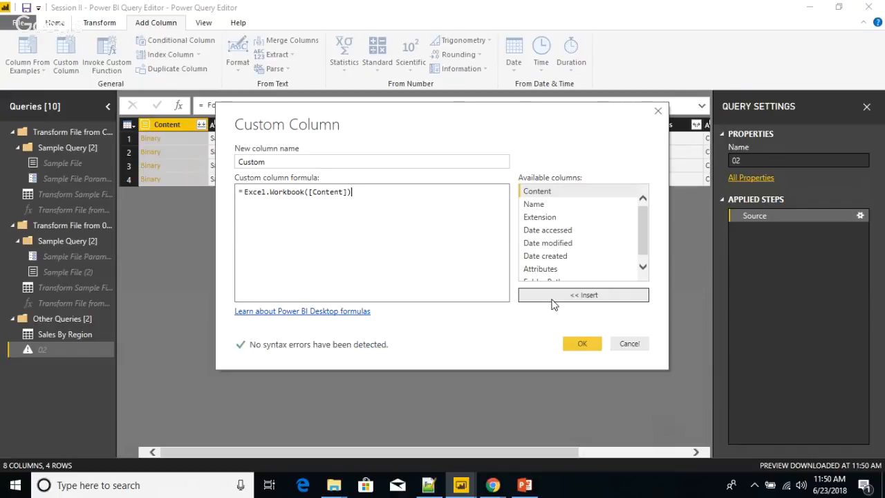
{"action": "left_click", "coordinate": [576, 344]}
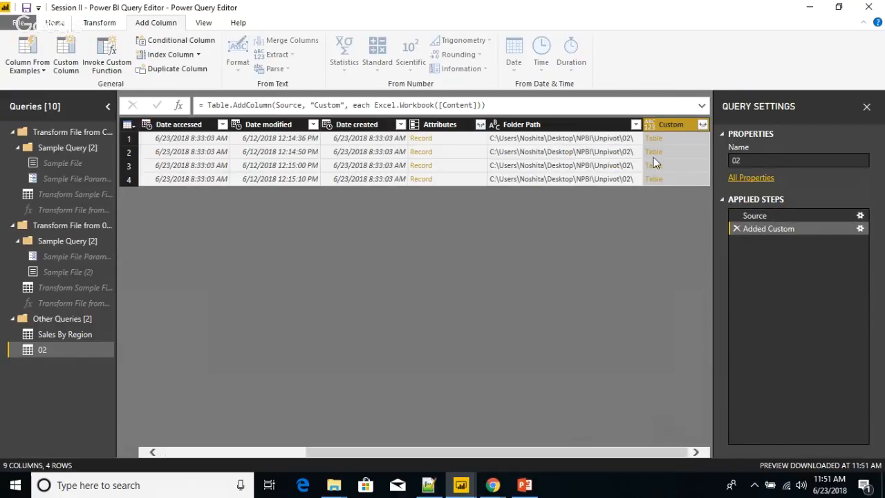
Step: Move the Custom column directly after Name and remove all columns except Name and Custom
{"action": "left_click_drag", "start_coordinate": [660, 124], "coordinate": [277, 136]}
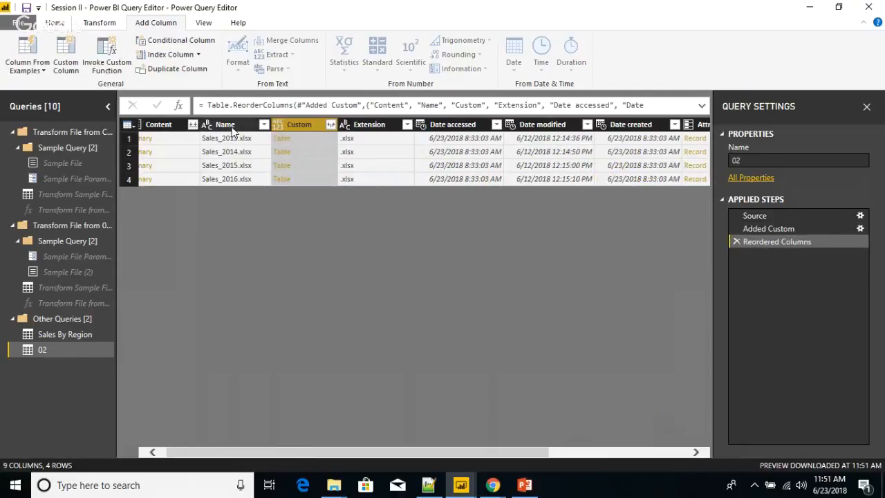
{"action": "left_click", "coordinate": [231, 126]}
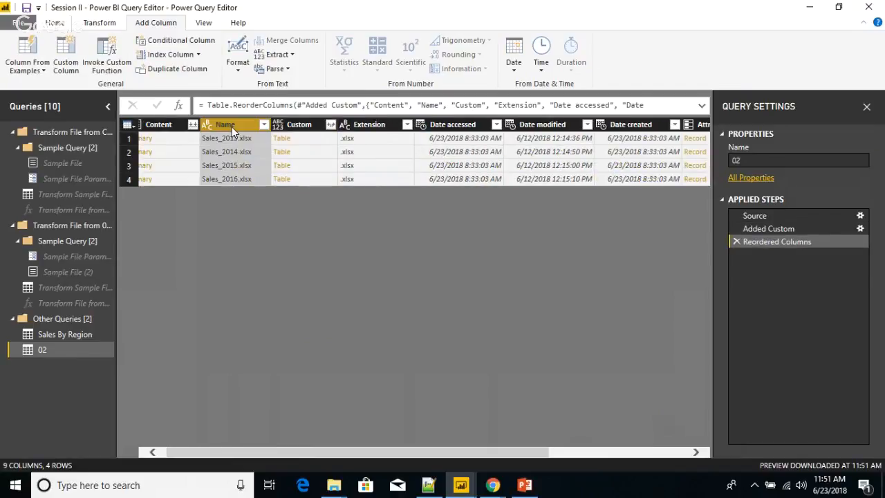
{"action": "left_click", "coordinate": [298, 125], "text": "ctrl"}
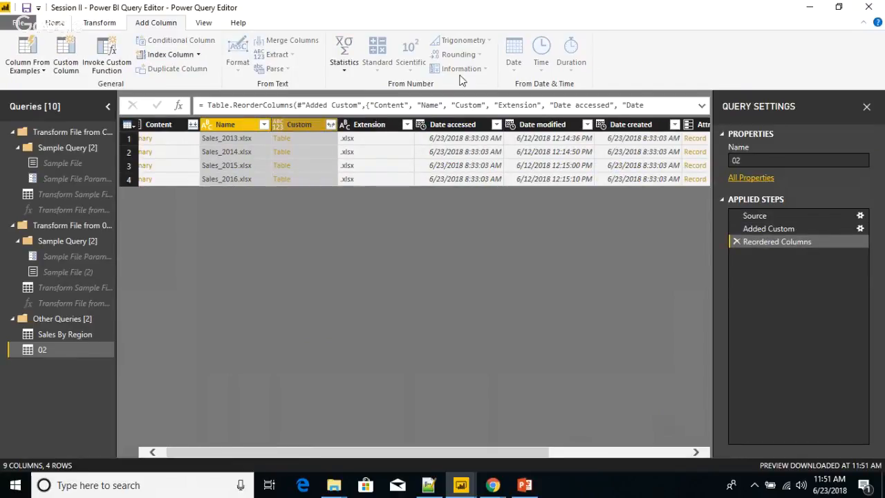
{"action": "right_click", "coordinate": [313, 125]}
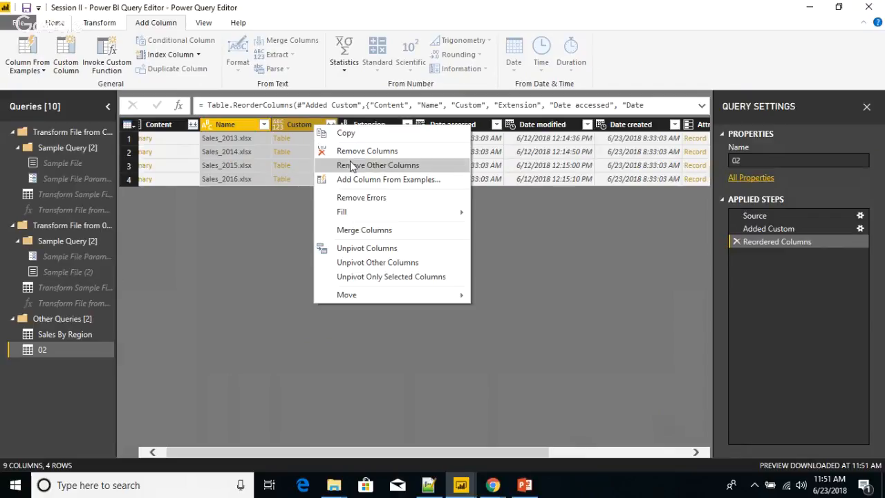
{"action": "left_click", "coordinate": [350, 162]}
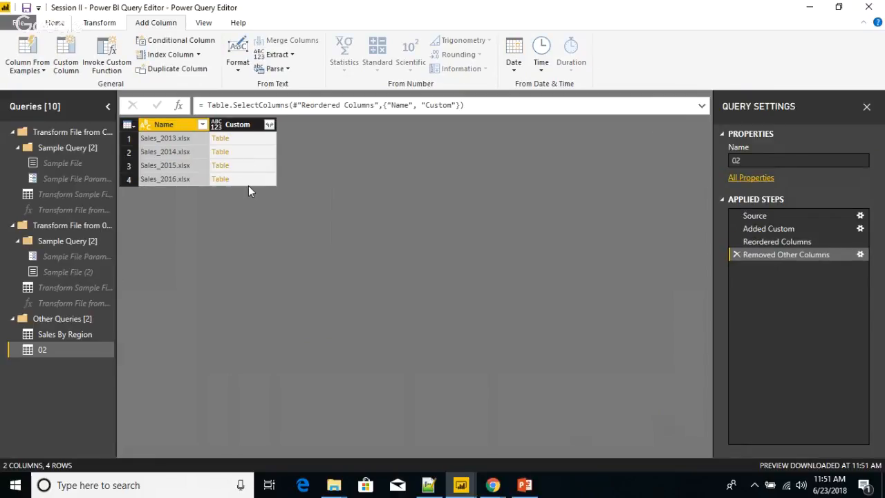
Step: Open the expand options of the Custom column
{"action": "left_click", "coordinate": [270, 124]}
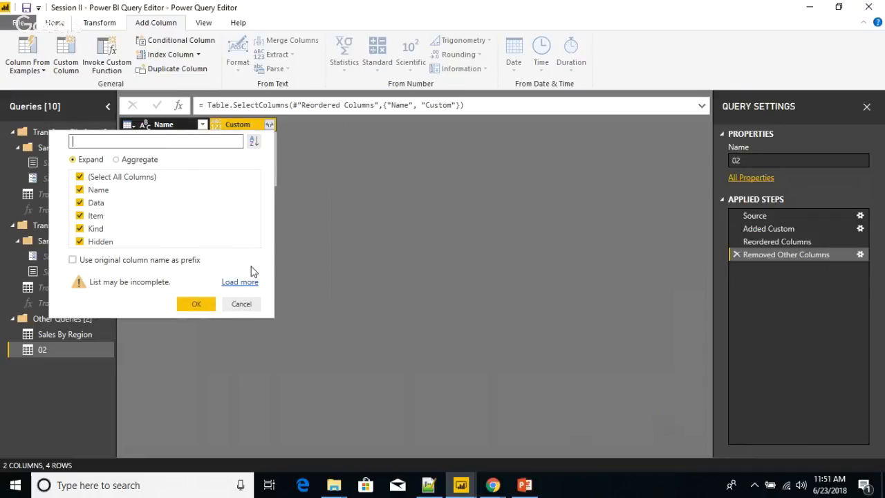
Step: Expand the Custom column to include only its Name and Data columns, after loading the complete column list
{"action": "left_click", "coordinate": [231, 282]}
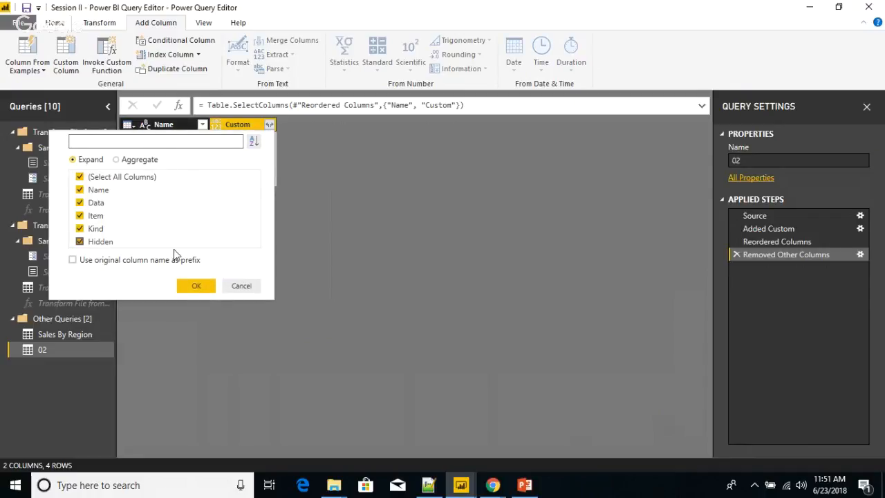
{"action": "left_click", "coordinate": [80, 176]}
{"action": "left_click", "coordinate": [80, 190]}
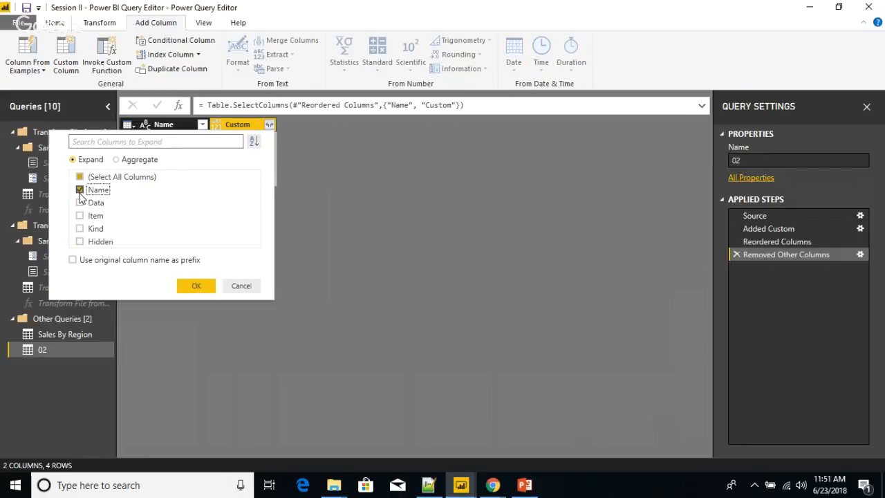
{"action": "left_click", "coordinate": [80, 203]}
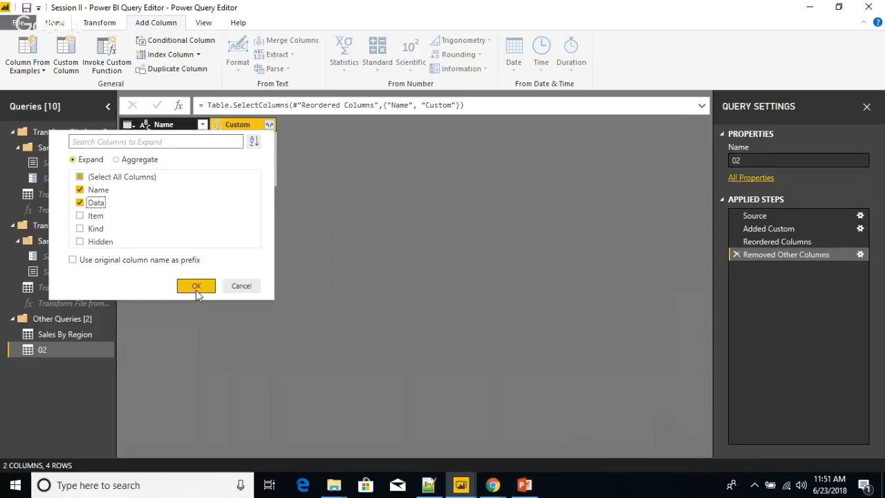
{"action": "left_click", "coordinate": [196, 288]}
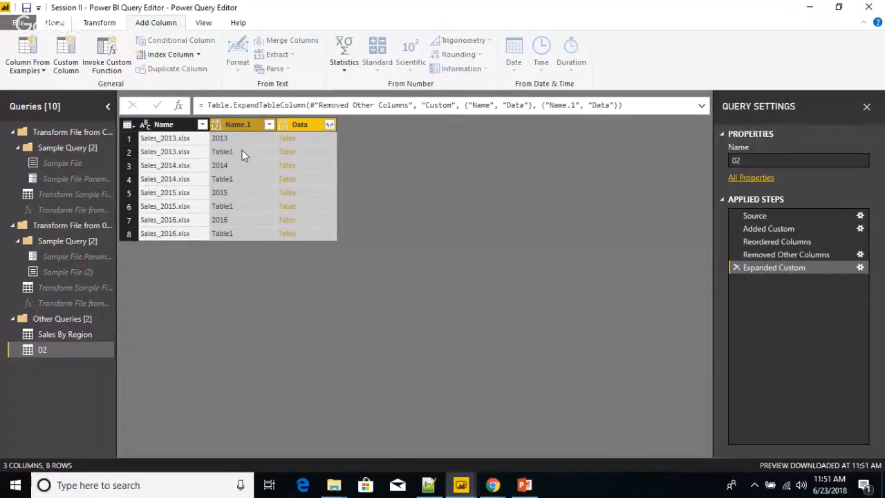
Step: Filter the Name.1 column to keep only the Table1 rows
{"action": "left_click", "coordinate": [231, 139]}
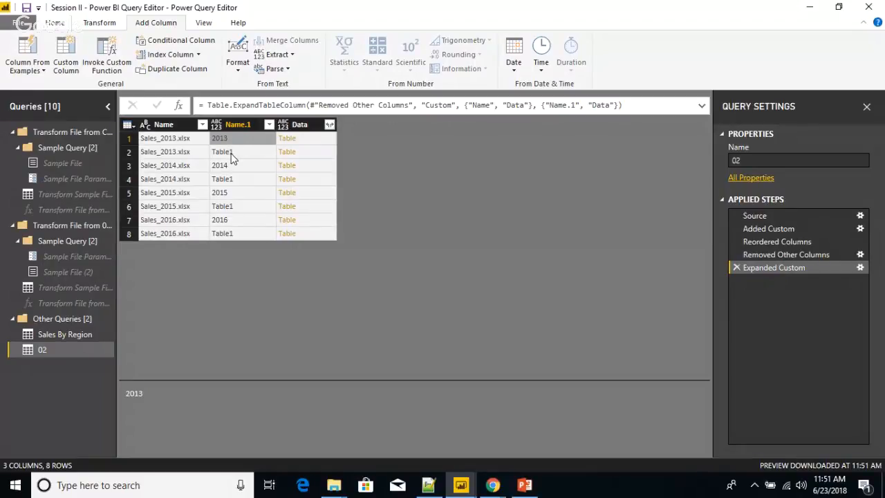
{"action": "left_click", "coordinate": [232, 157]}
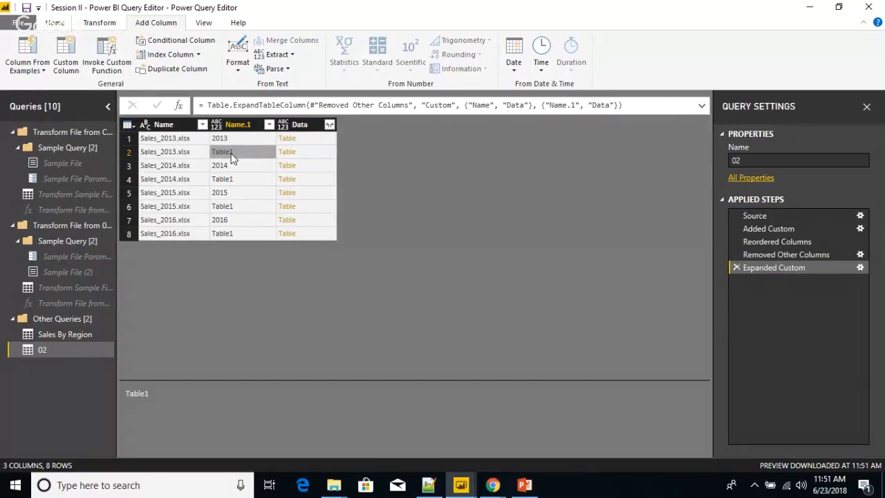
{"action": "left_click", "coordinate": [234, 182]}
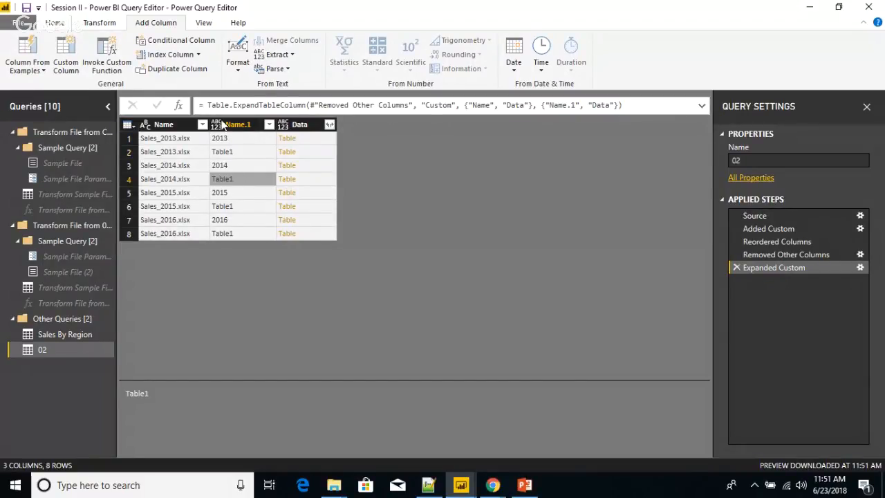
{"action": "left_click", "coordinate": [269, 125]}
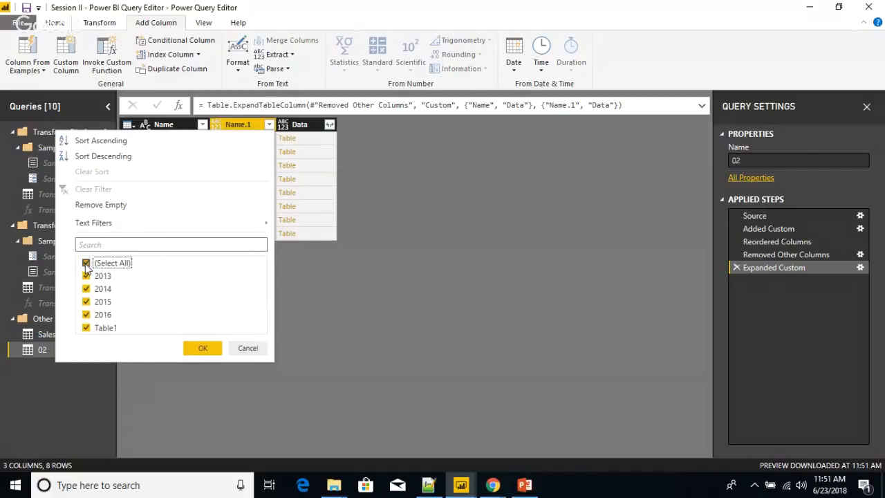
{"action": "left_click", "coordinate": [86, 262]}
{"action": "left_click", "coordinate": [87, 328]}
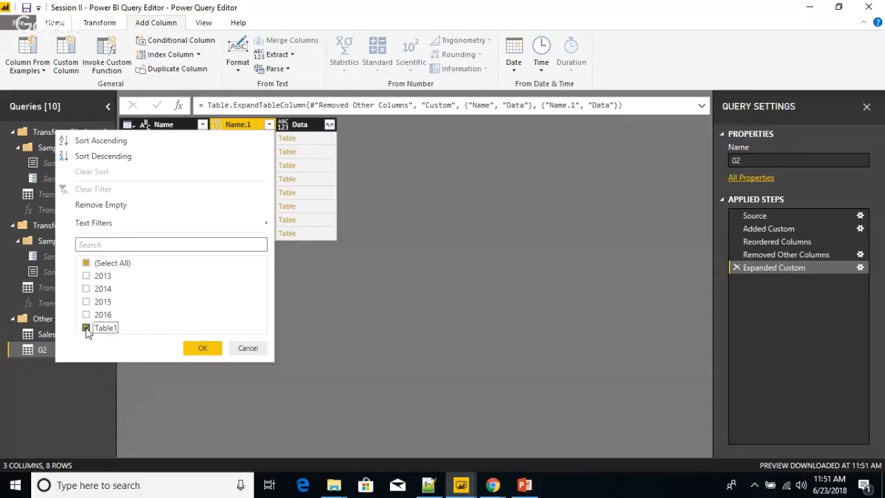
{"action": "left_click", "coordinate": [199, 347]}
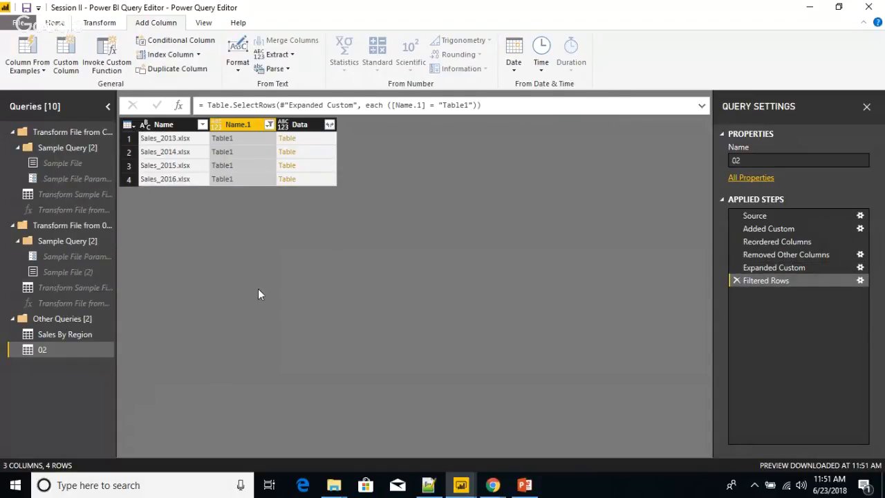
Step: Expand the Data column with all its columns, Design Class and Q1-2013 through Q4-2016, after loading the complete list
{"action": "left_click", "coordinate": [329, 125]}
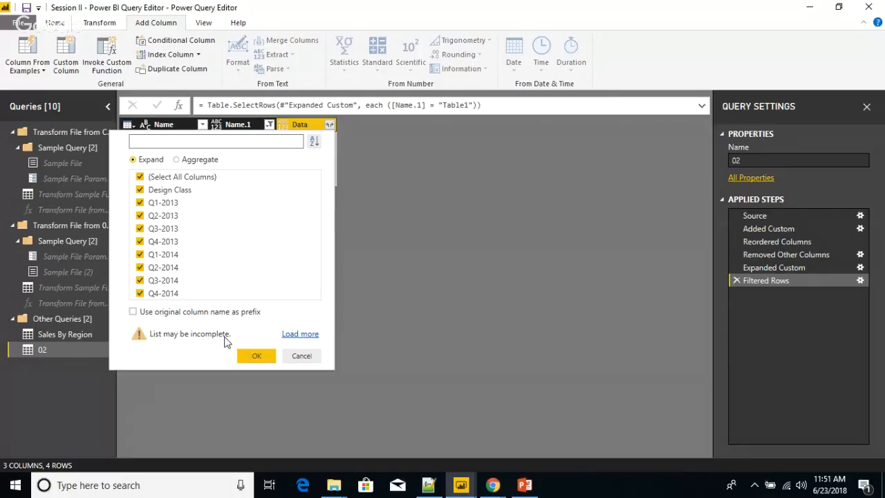
{"action": "left_click", "coordinate": [300, 334]}
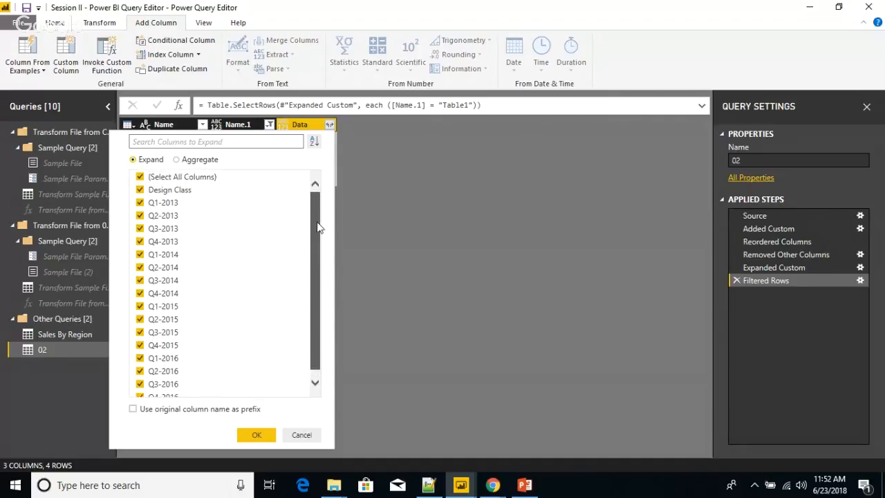
{"action": "left_click_drag", "start_coordinate": [320, 221], "coordinate": [310, 291]}
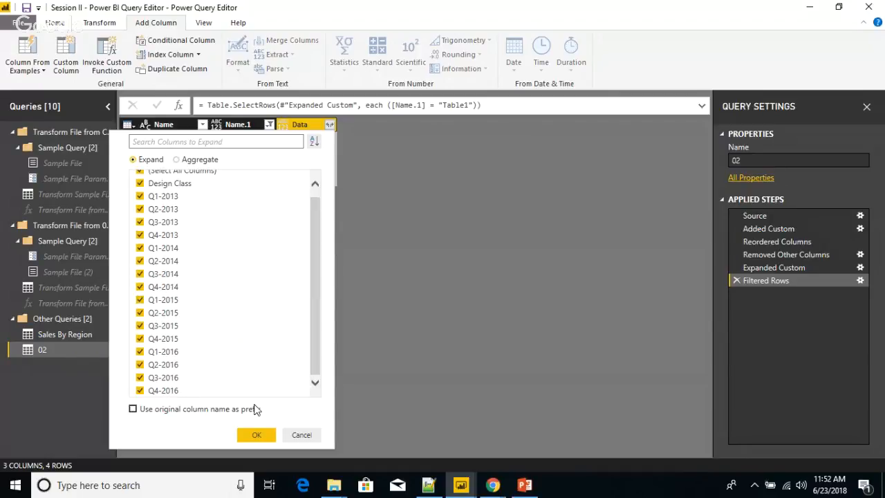
{"action": "left_click", "coordinate": [255, 437]}
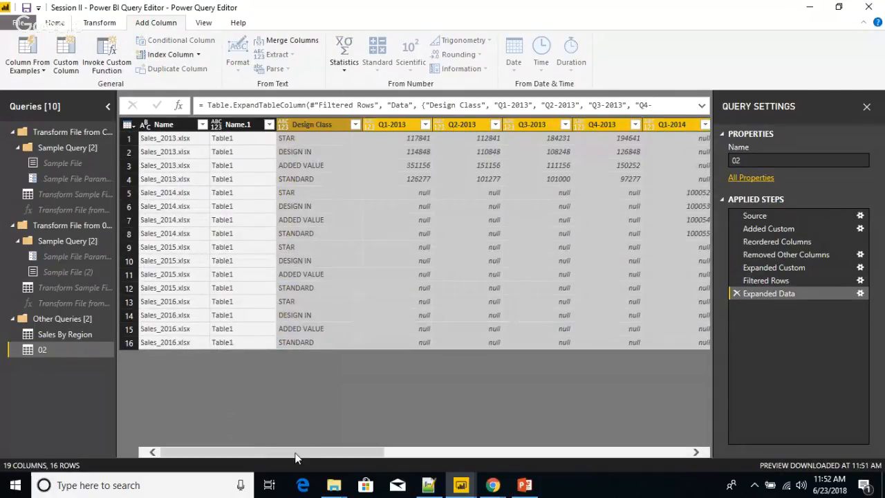
Step: Unpivot all the quarter columns from Q1-2013 through Q4-2016
{"action": "left_click_drag", "start_coordinate": [294, 457], "coordinate": [379, 390]}
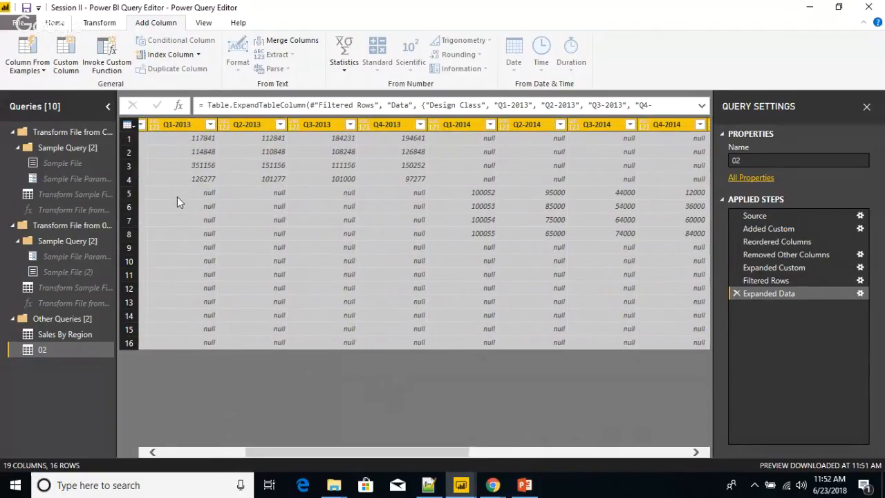
{"action": "left_click", "coordinate": [176, 129]}
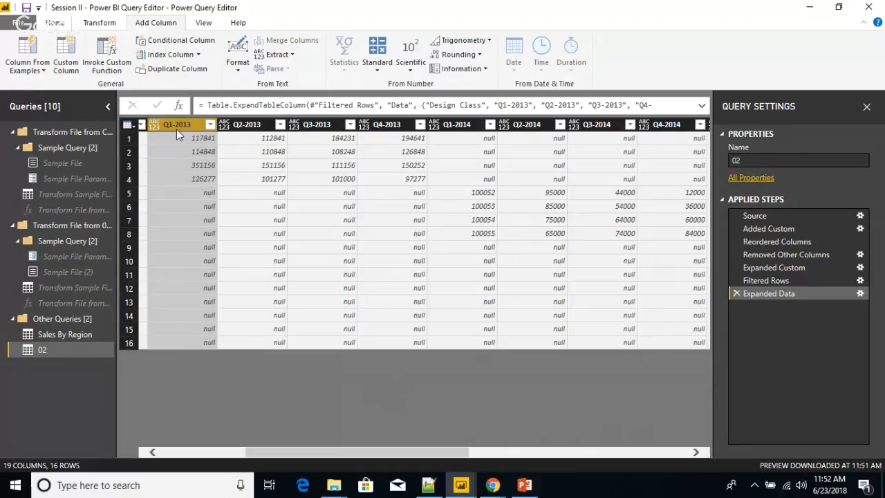
{"action": "key", "text": "shift+Right"}
{"action": "key", "text": "shift+Right"}
{"action": "key", "text": "shift+Right"}
{"action": "key", "text": "shift+Right"}
{"action": "key", "text": "shift+Right"}
{"action": "key", "text": "shift+Right"}
{"action": "key", "text": "shift+Right"}
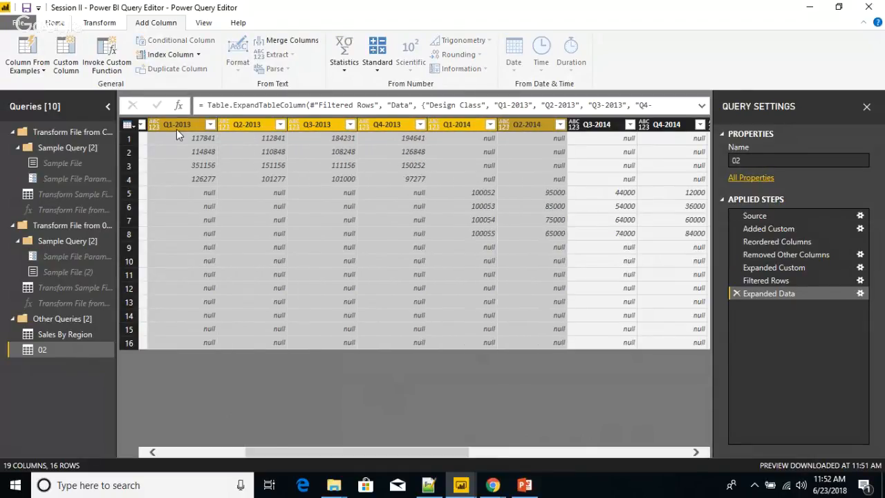
{"action": "key", "text": "shift+Right"}
{"action": "key", "text": "shift+Right"}
{"action": "key", "text": "shift+Right"}
{"action": "key", "text": "shift+Right"}
{"action": "key", "text": "shift+Right"}
{"action": "key", "text": "shift+Right"}
{"action": "key", "text": "shift+Right"}
{"action": "key", "text": "shift+Right"}
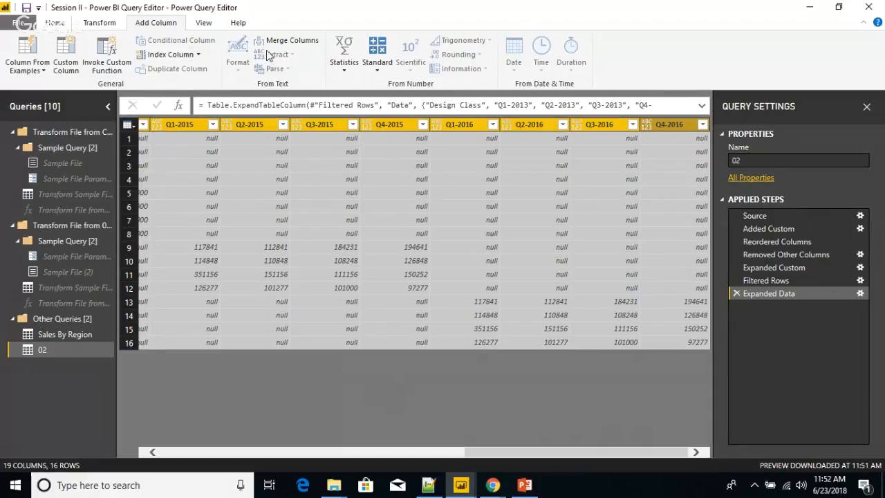
{"action": "left_click", "coordinate": [109, 27]}
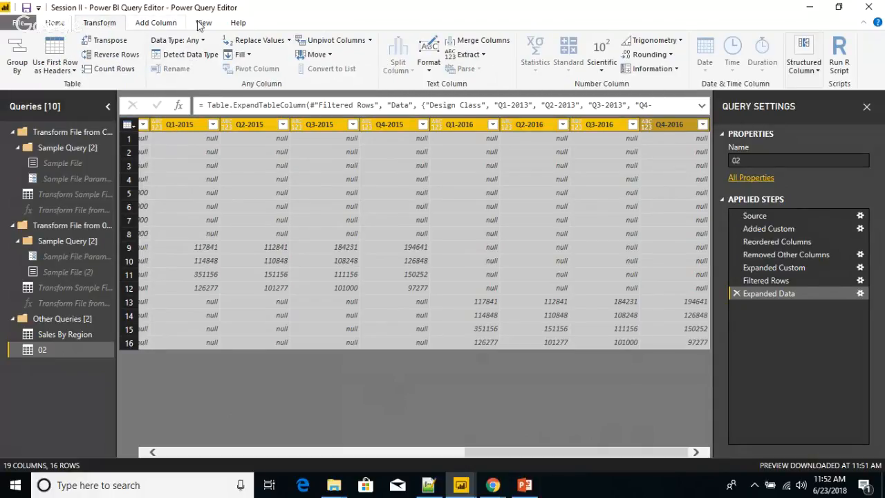
{"action": "left_click", "coordinate": [336, 40]}
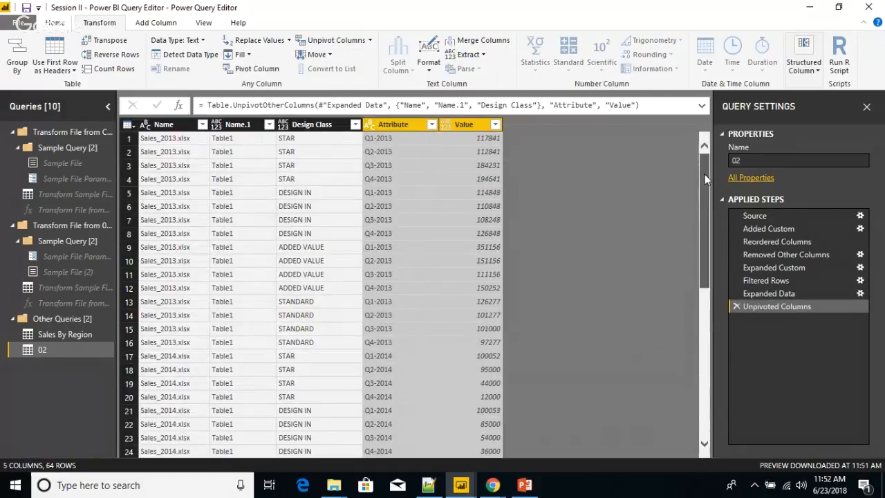
Step: Remove the Name and Name.1 columns from the unpivoted table
{"action": "left_click_drag", "start_coordinate": [705, 178], "coordinate": [680, 153]}
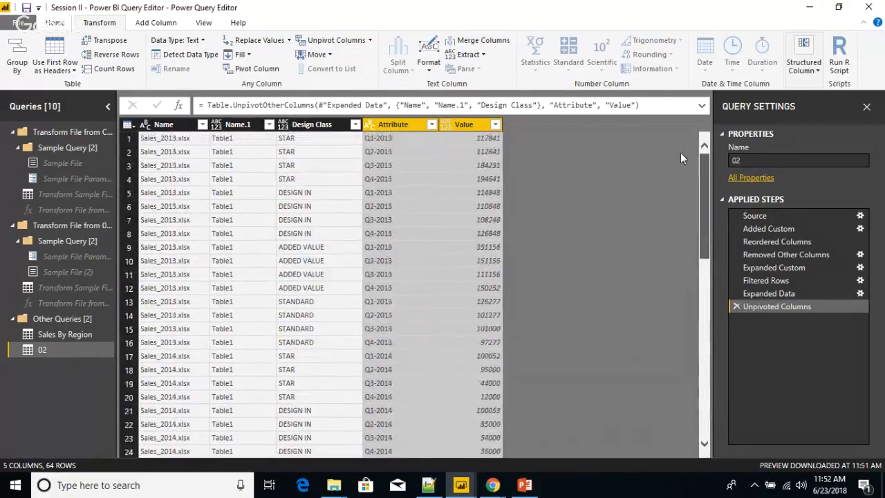
{"action": "left_click", "coordinate": [247, 128]}
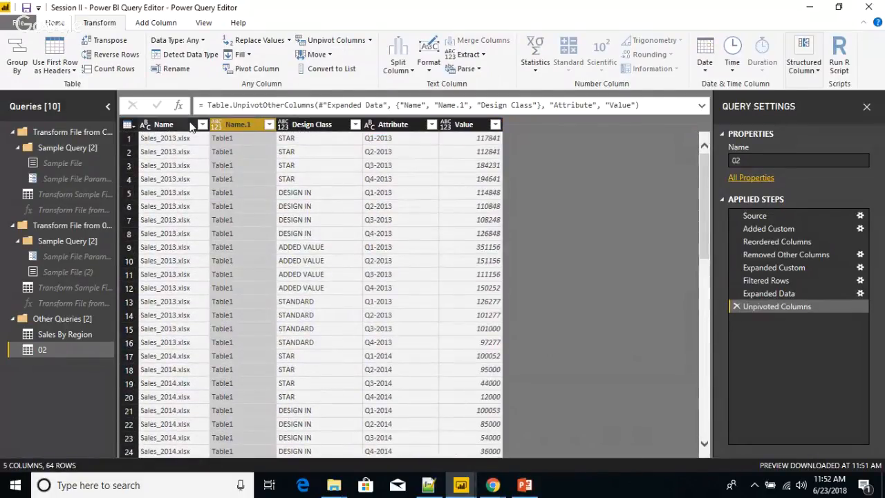
{"action": "left_click", "coordinate": [148, 125], "text": "ctrl"}
{"action": "right_click", "coordinate": [148, 125]}
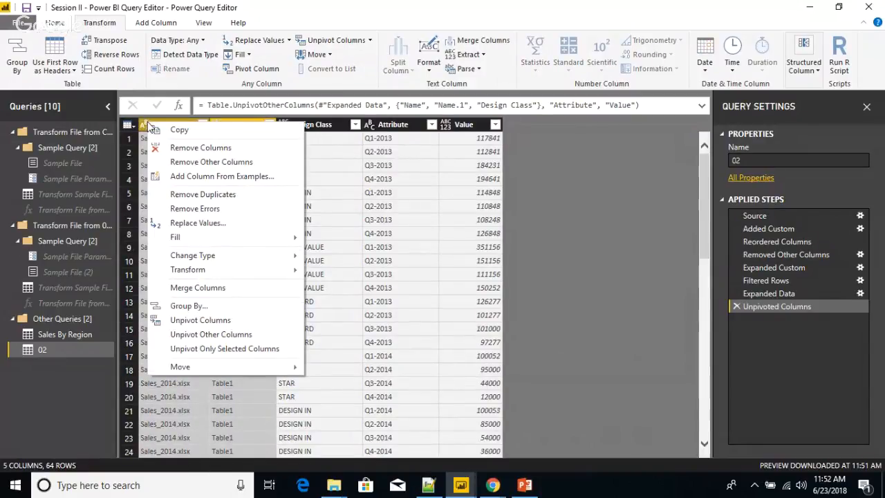
{"action": "left_click", "coordinate": [189, 150]}
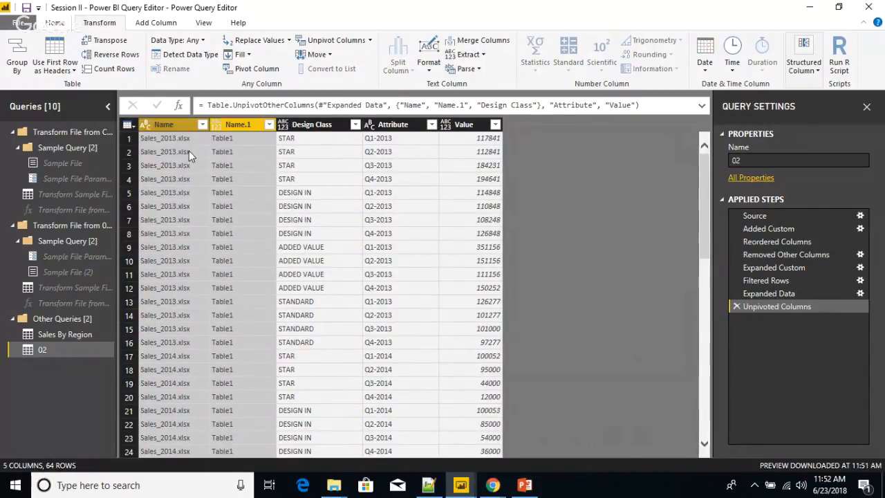
{"action": "left_click", "coordinate": [272, 141]}
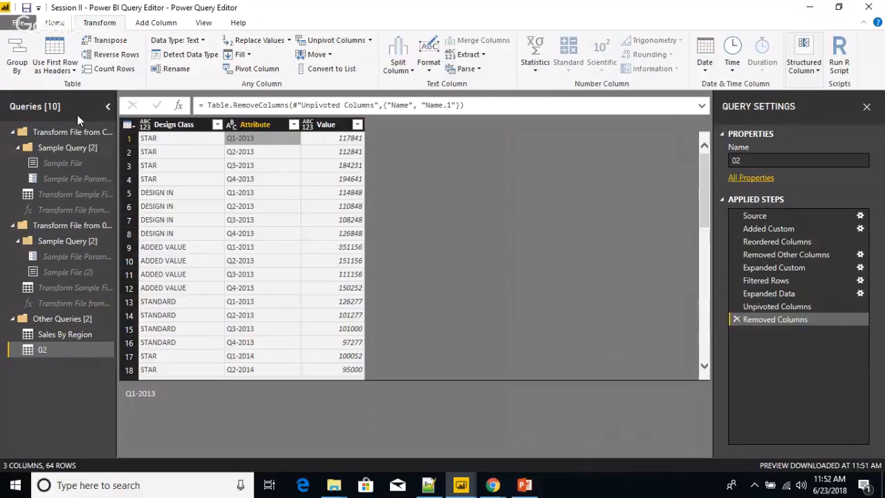
Step: Apply the query changes and close the Power Query Editor to return to the report
{"action": "left_click", "coordinate": [56, 22]}
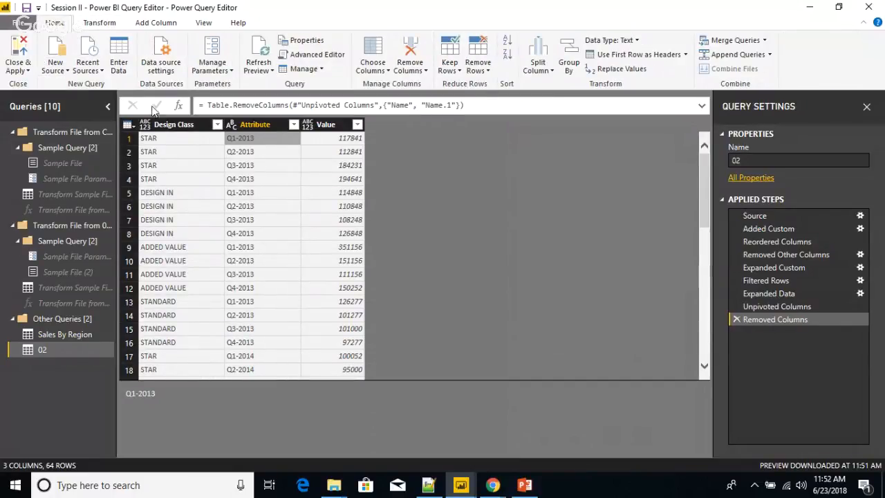
{"action": "left_click", "coordinate": [20, 69]}
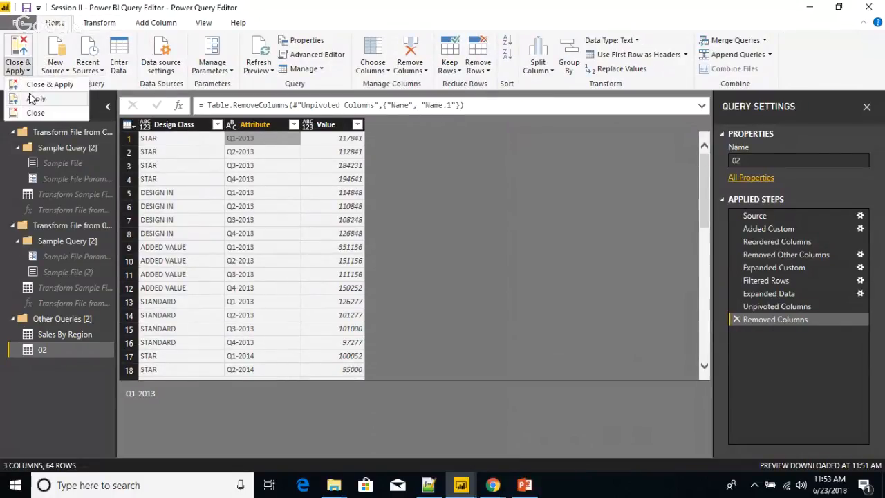
{"action": "left_click", "coordinate": [33, 98]}
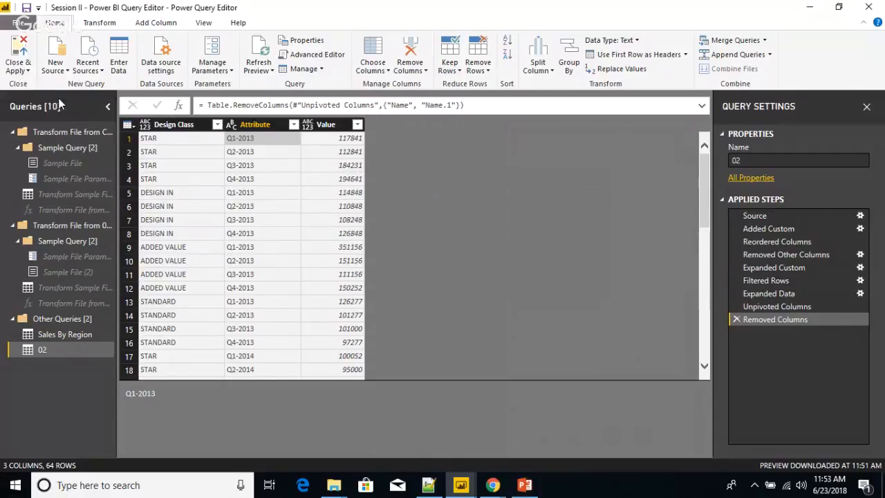
{"action": "left_click", "coordinate": [28, 71]}
{"action": "left_click", "coordinate": [36, 87]}
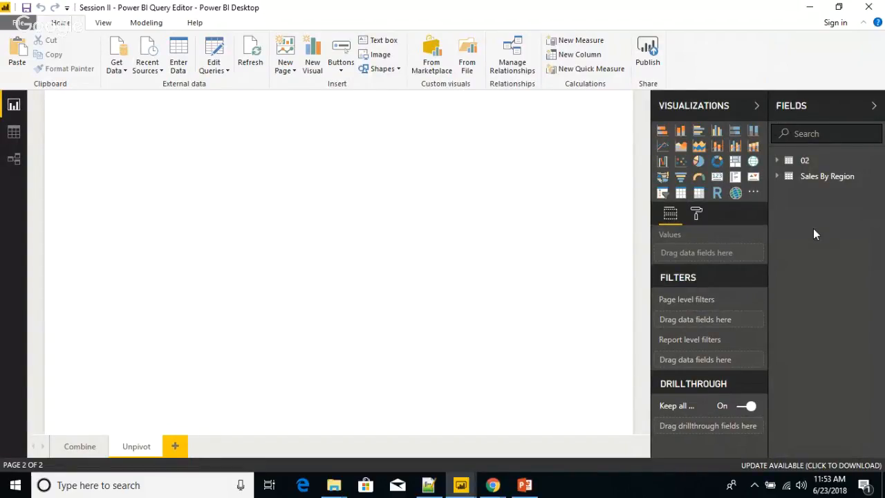
Step: Rename the Design Class field of table 02 as Category
{"action": "left_click", "coordinate": [806, 160]}
{"action": "left_click", "coordinate": [806, 161]}
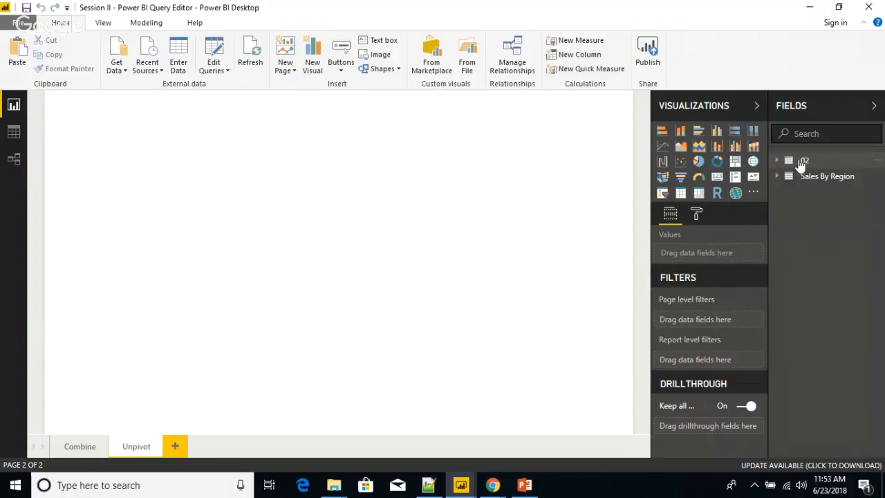
{"action": "left_click", "coordinate": [777, 164]}
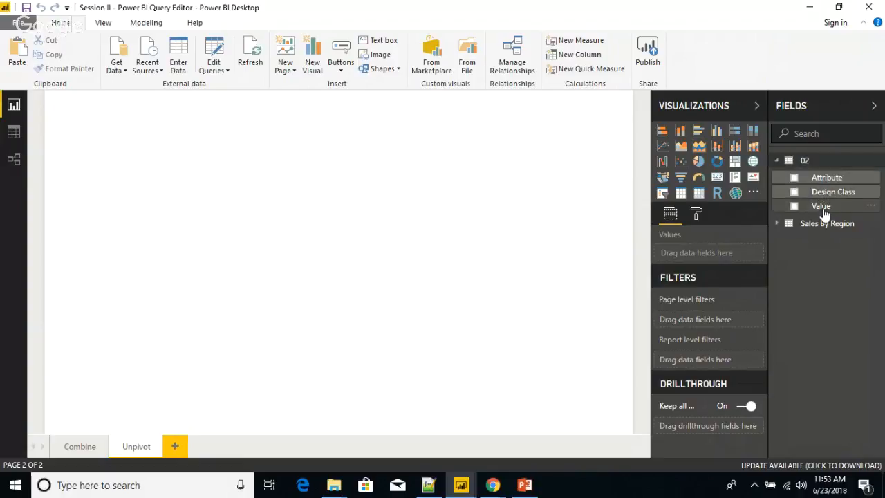
{"action": "left_click", "coordinate": [834, 196]}
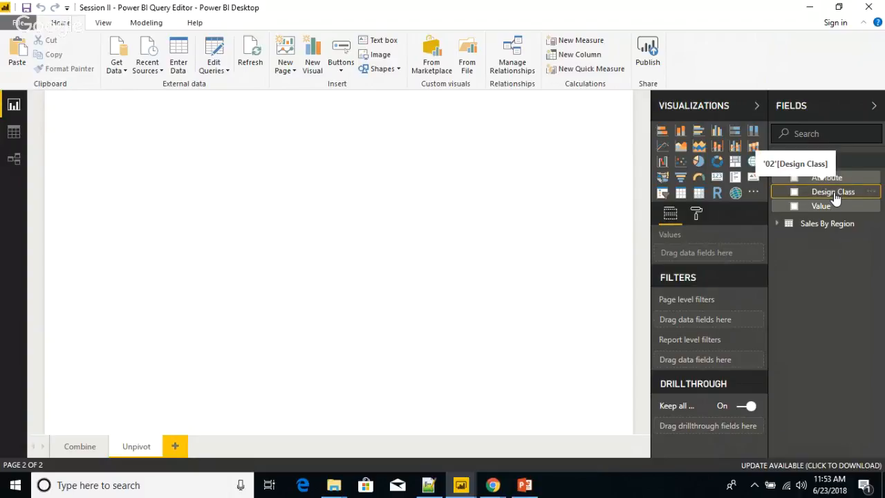
{"action": "right_click", "coordinate": [834, 195]}
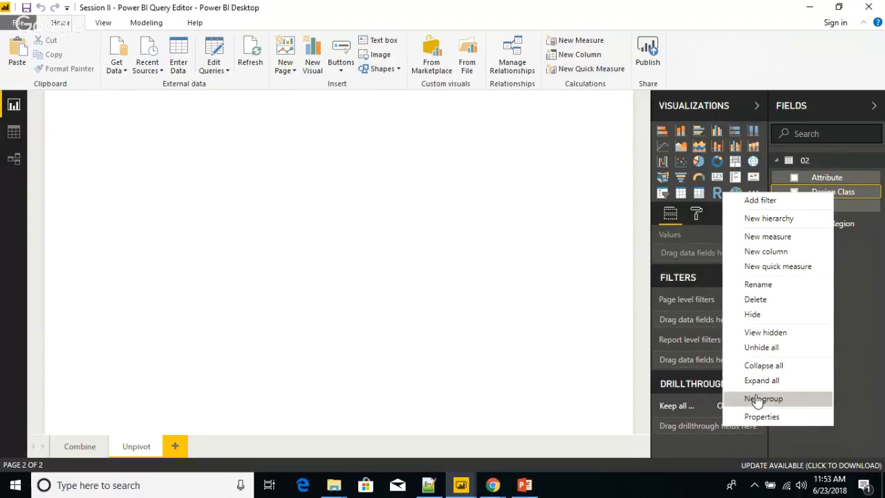
{"action": "left_click", "coordinate": [762, 284]}
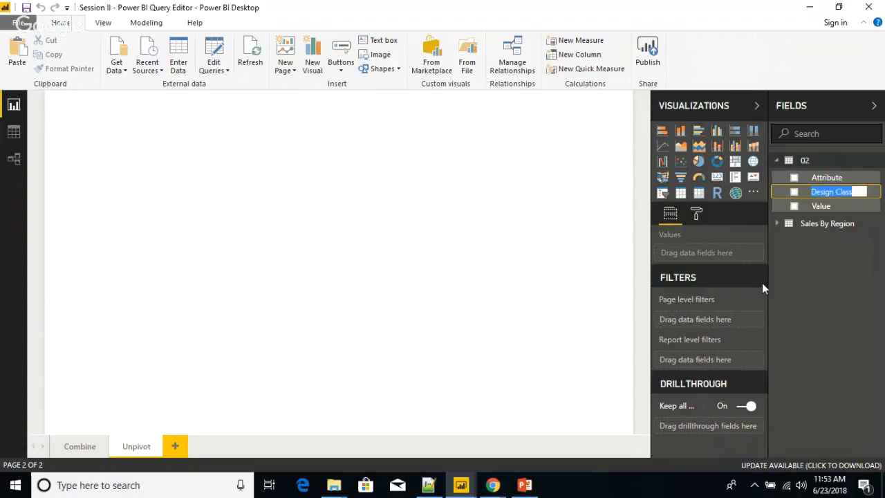
{"action": "type", "text": "Cate"}
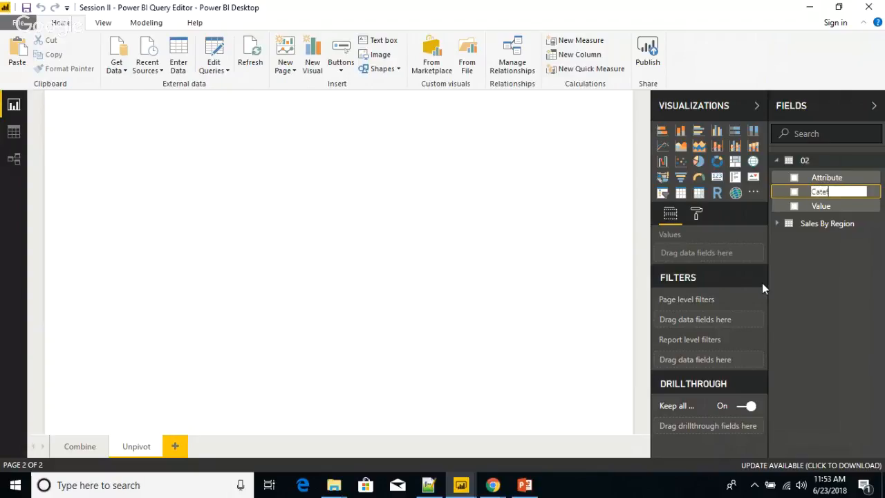
{"action": "type", "text": "gory"}
{"action": "left_click", "coordinate": [810, 282]}
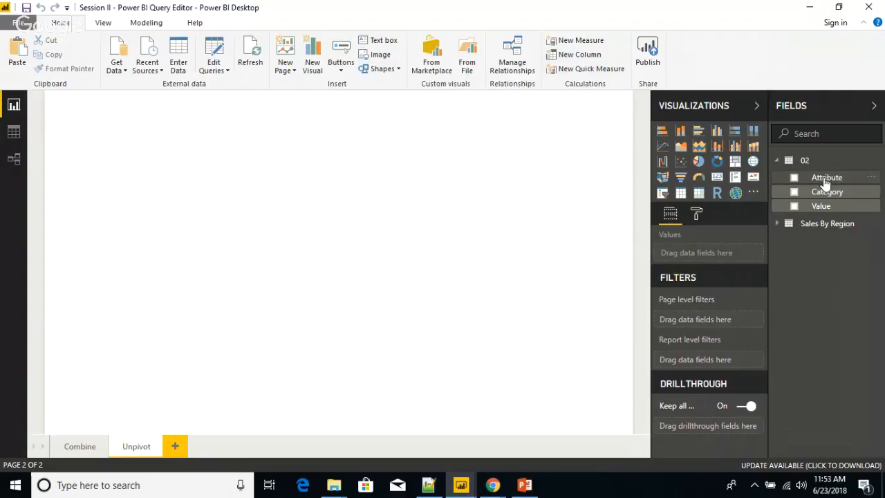
Step: Create a table visual on the Unpivot page from table 02's Category, Attribute and Value fields
{"action": "right_click", "coordinate": [825, 181]}
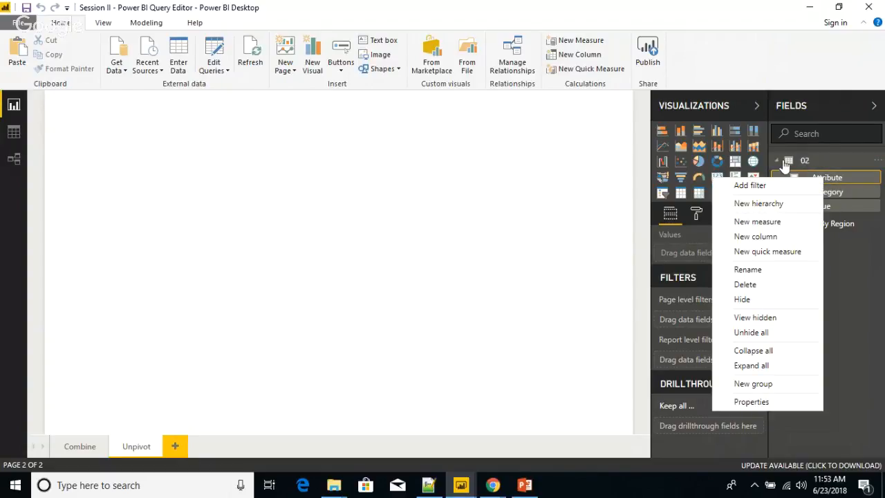
{"action": "left_click", "coordinate": [596, 195]}
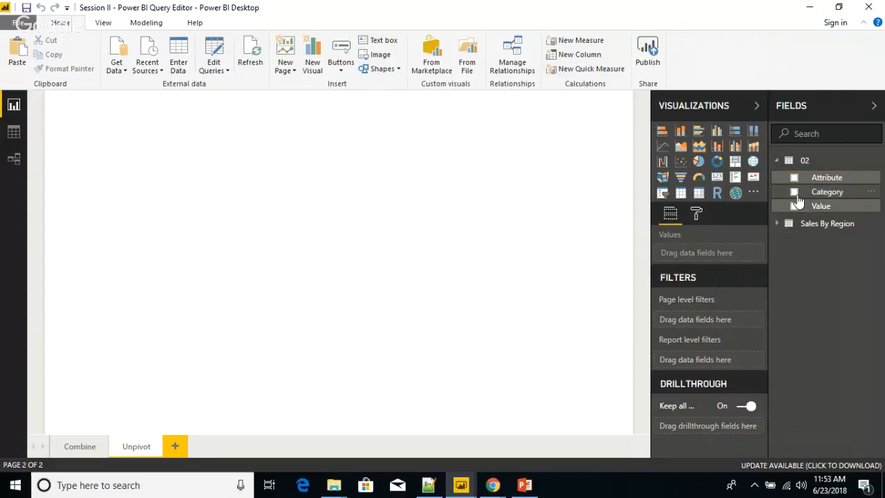
{"action": "left_click", "coordinate": [795, 193]}
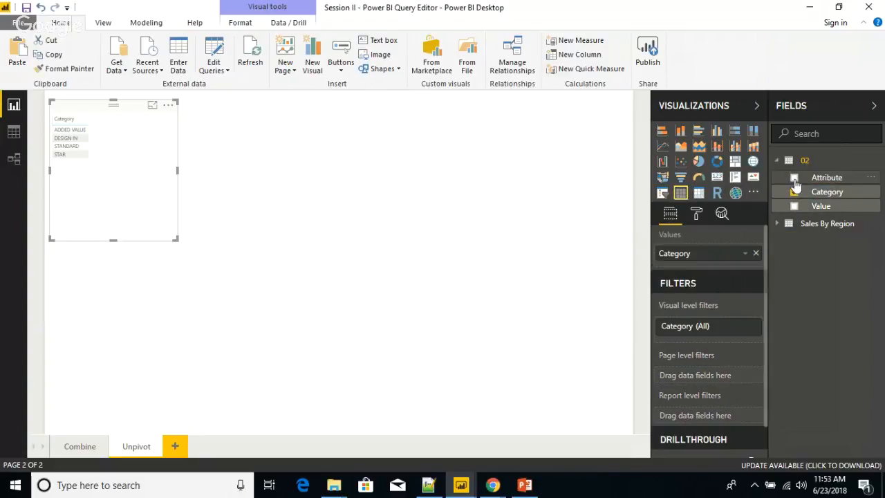
{"action": "left_click", "coordinate": [795, 180]}
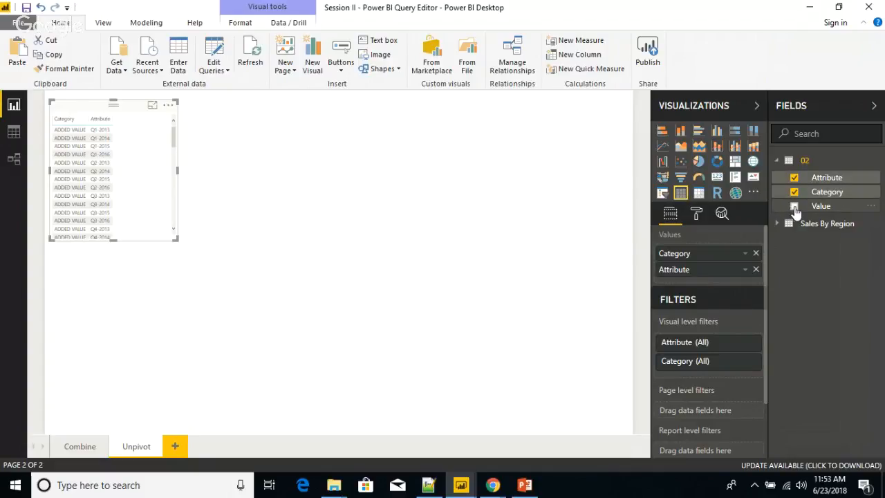
{"action": "left_click", "coordinate": [795, 207]}
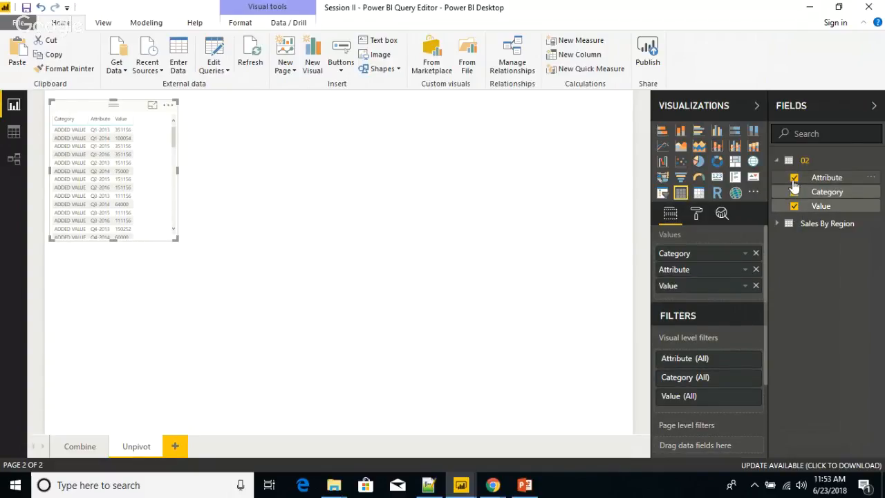
Step: Reduce the table visual to the Value and Attribute fields and enlarge it to fill about half the page
{"action": "left_click", "coordinate": [794, 179]}
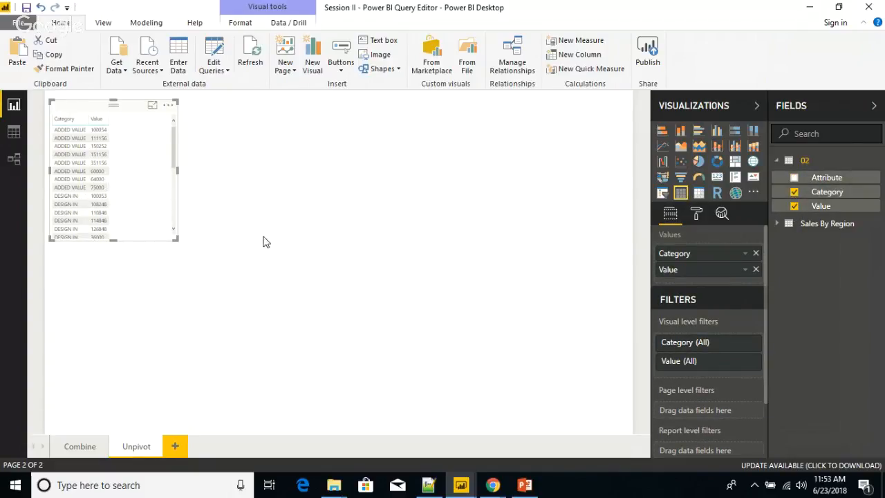
{"action": "left_click", "coordinate": [794, 193]}
{"action": "left_click", "coordinate": [795, 178]}
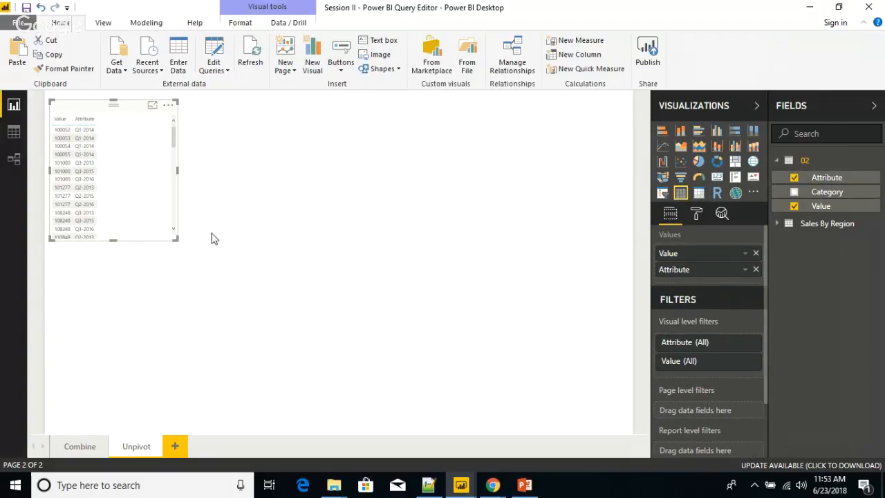
{"action": "left_click_drag", "start_coordinate": [176, 238], "coordinate": [364, 394]}
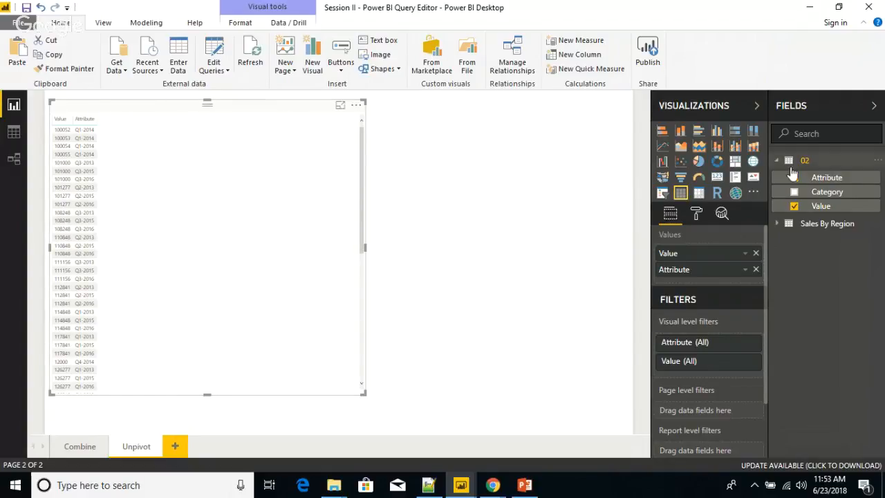
Step: Rename the Attribute field of table 02 as Quarter
{"action": "double_click", "coordinate": [837, 177]}
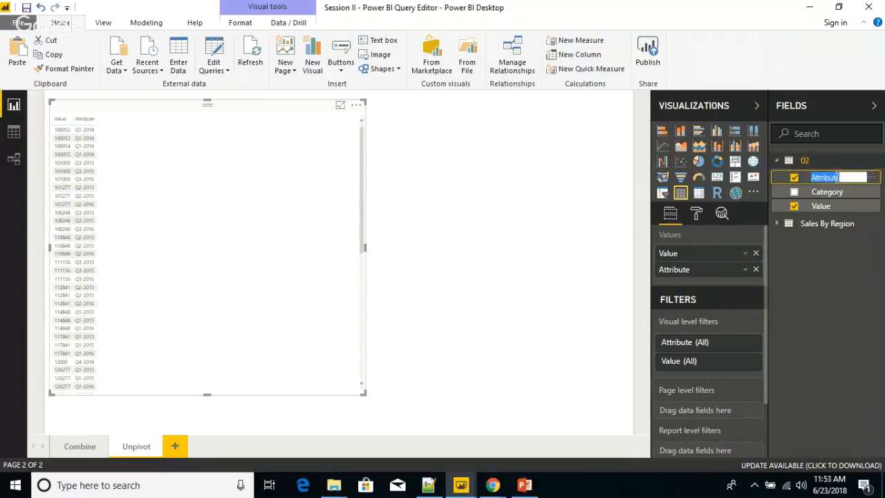
{"action": "type", "text": "C"}
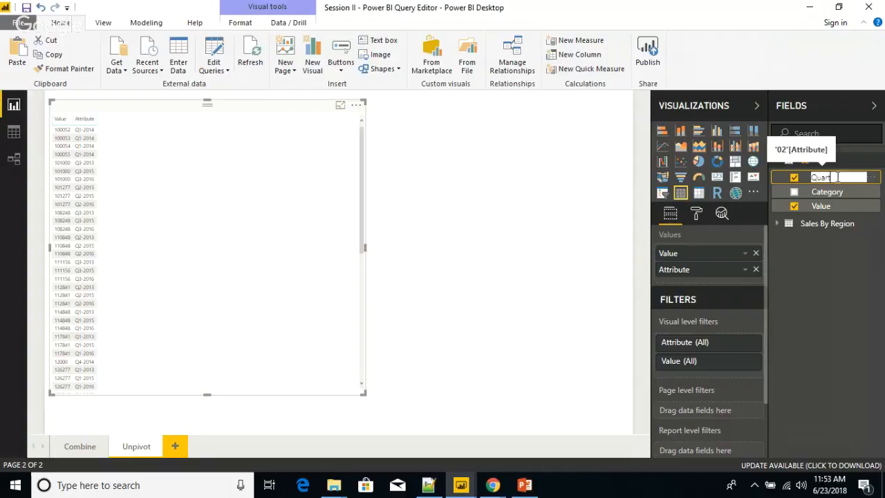
{"action": "left_click", "coordinate": [819, 209]}
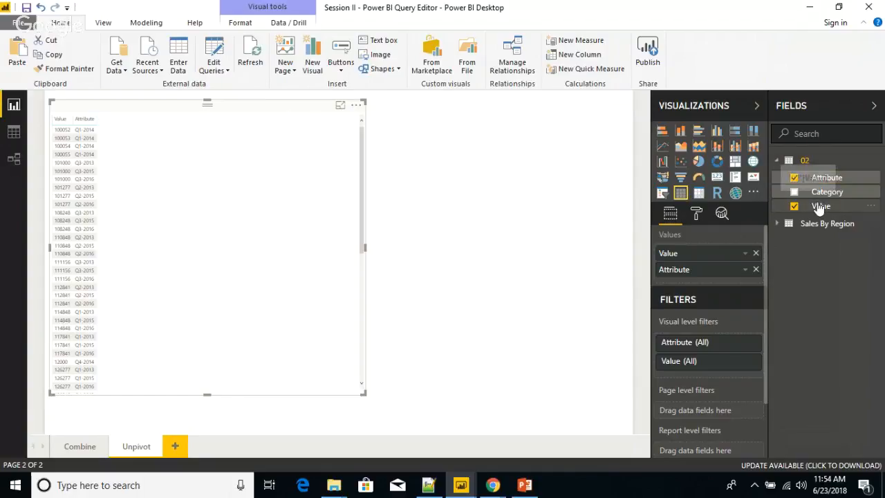
Step: Rename the Value field of table 02 as Sales
{"action": "double_click", "coordinate": [819, 207]}
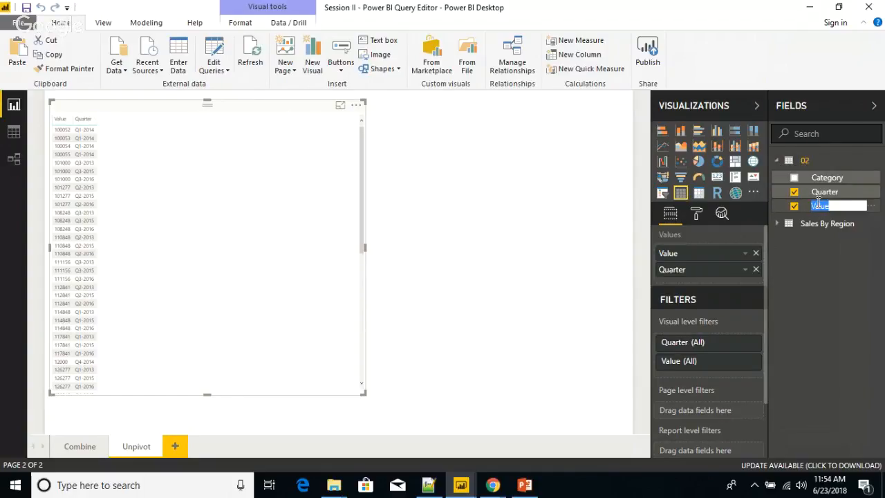
{"action": "type", "text": "Sales"}
{"action": "key", "text": "Return"}
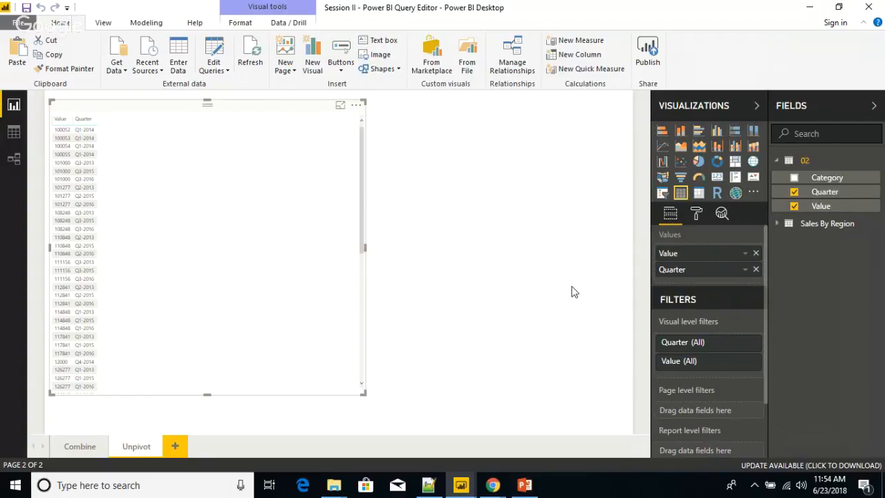
Step: Insert an empty clustered column chart beside the table visual
{"action": "left_click", "coordinate": [508, 284]}
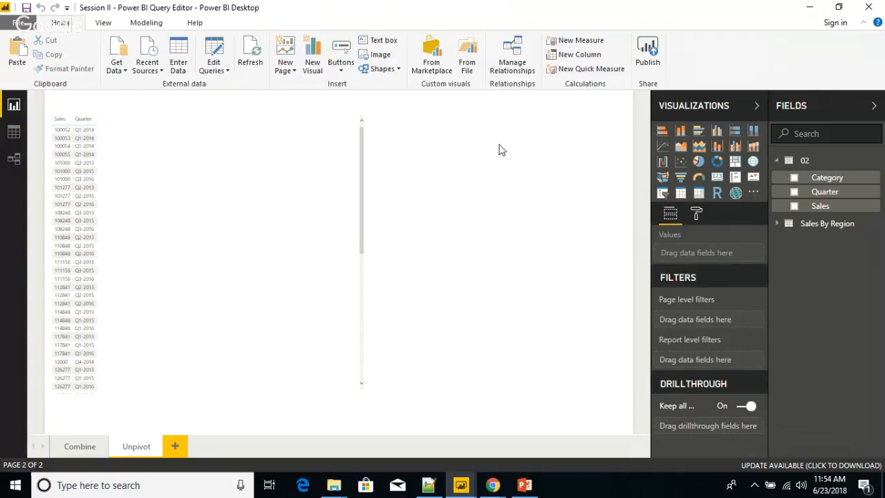
{"action": "left_click", "coordinate": [716, 131]}
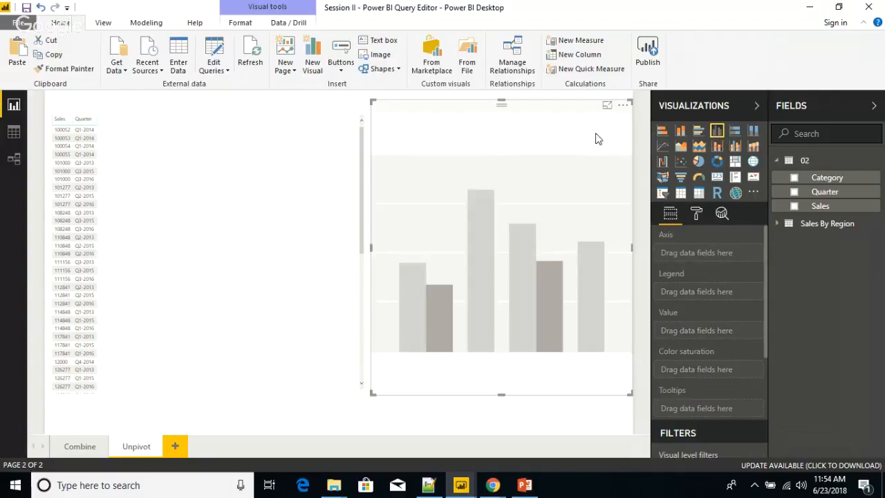
Step: Try the Sales and Quarter table as a clustered column chart and restore it to a table
{"action": "left_click", "coordinate": [322, 178]}
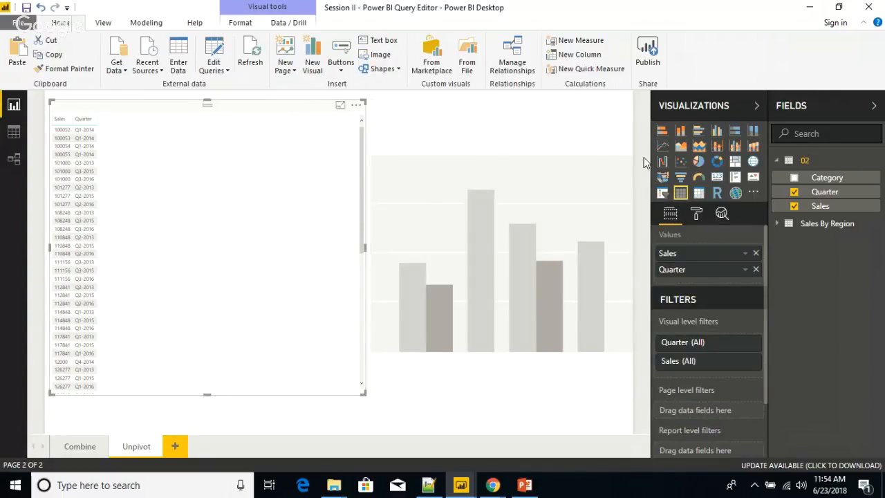
{"action": "left_click", "coordinate": [714, 132]}
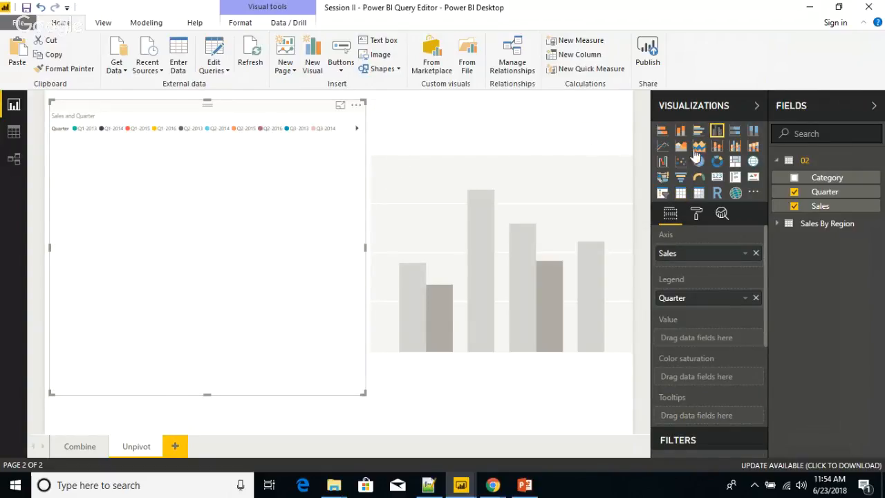
{"action": "left_click", "coordinate": [680, 193]}
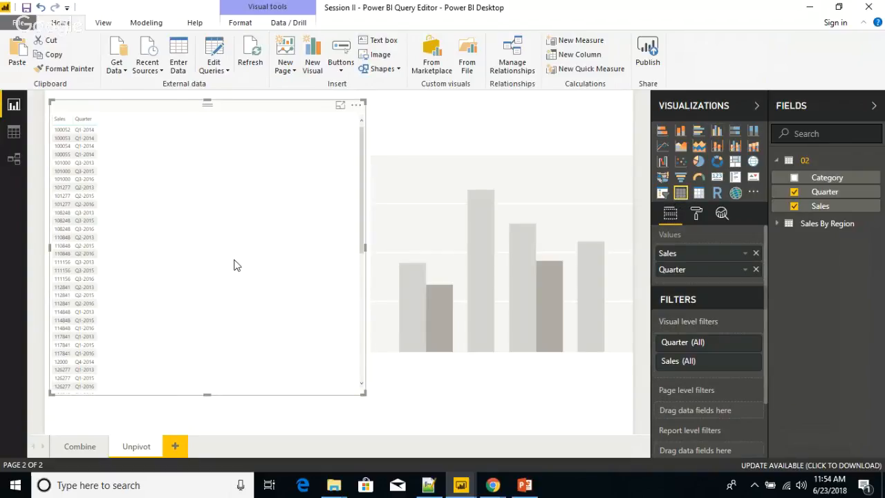
{"action": "left_click", "coordinate": [482, 263]}
{"action": "left_click", "coordinate": [397, 414]}
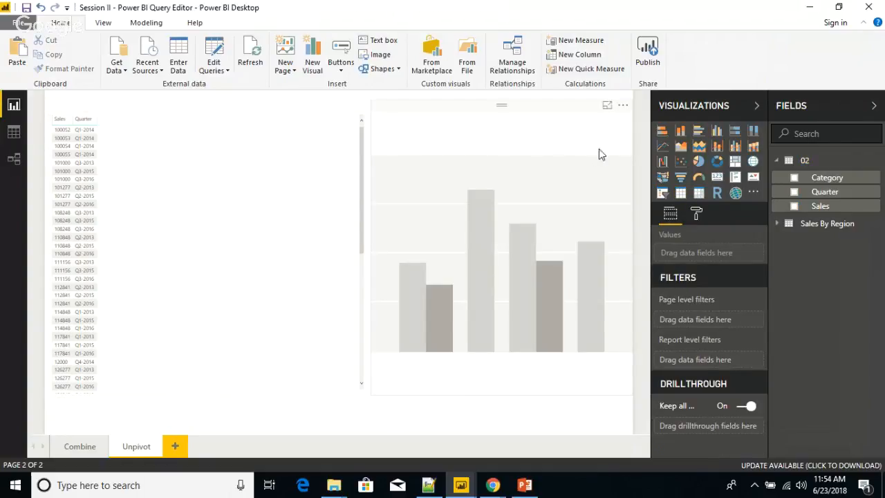
Step: Switch to the PowerPoint presentation and review the Pivot slide and the merge slides up to Merge - Step 9
{"action": "left_click", "coordinate": [525, 487]}
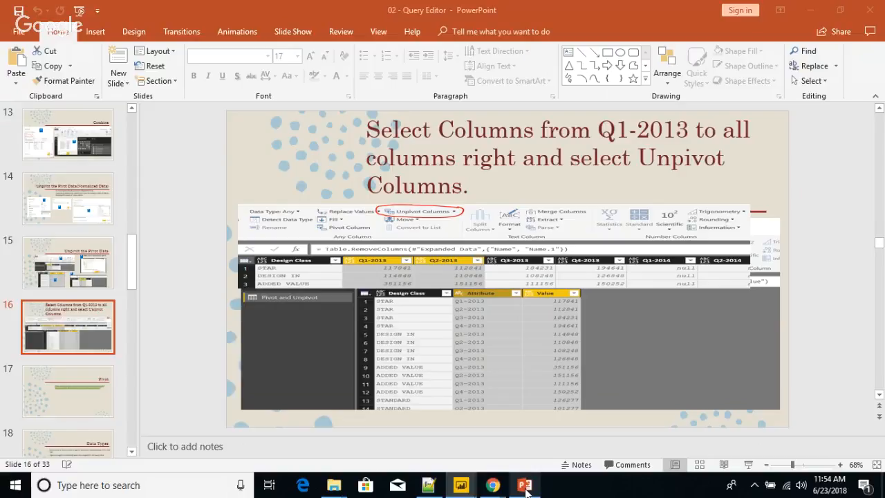
{"action": "scroll", "coordinate": [172, 327], "scroll_direction": "down", "scroll_amount": 1}
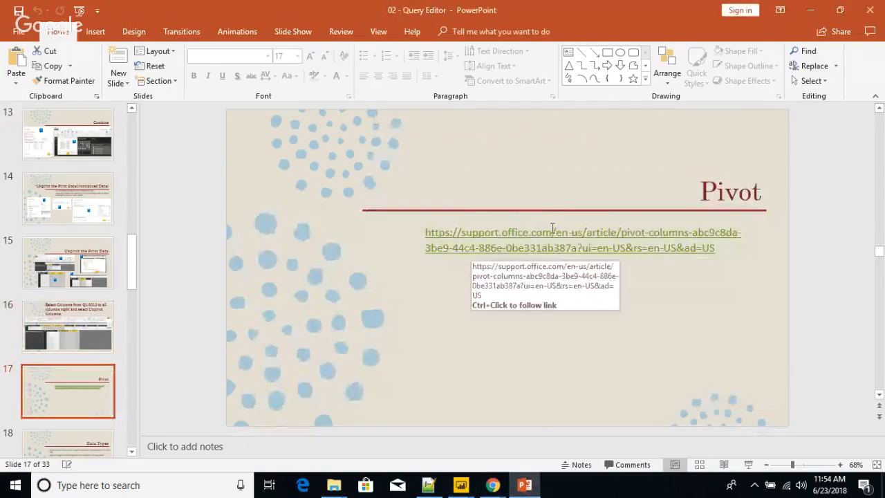
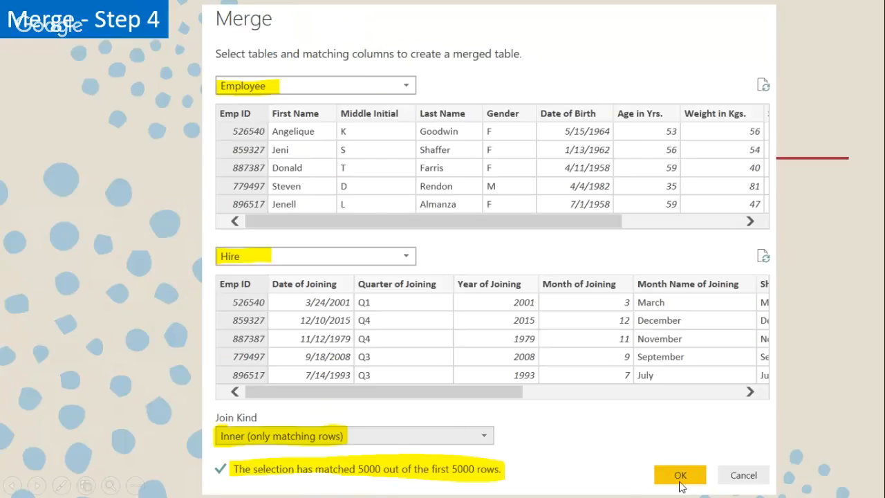
{"action": "left_click", "coordinate": [568, 475]}
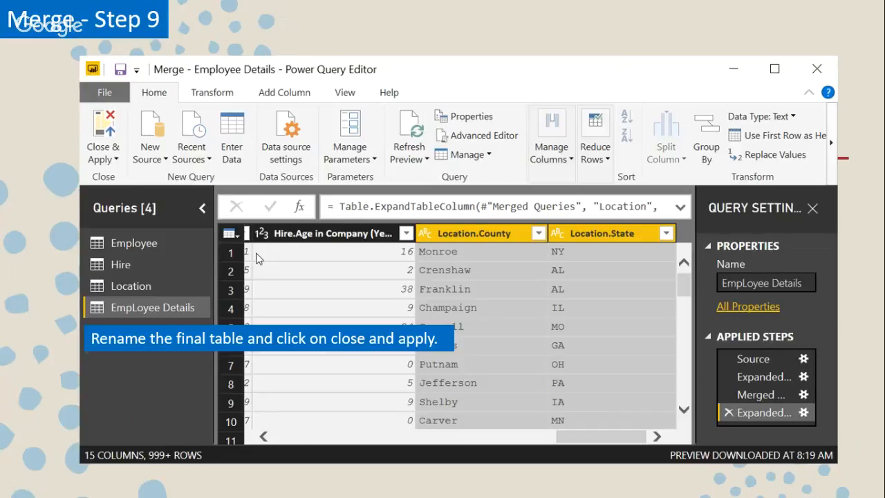
{"action": "key", "text": "Escape"}
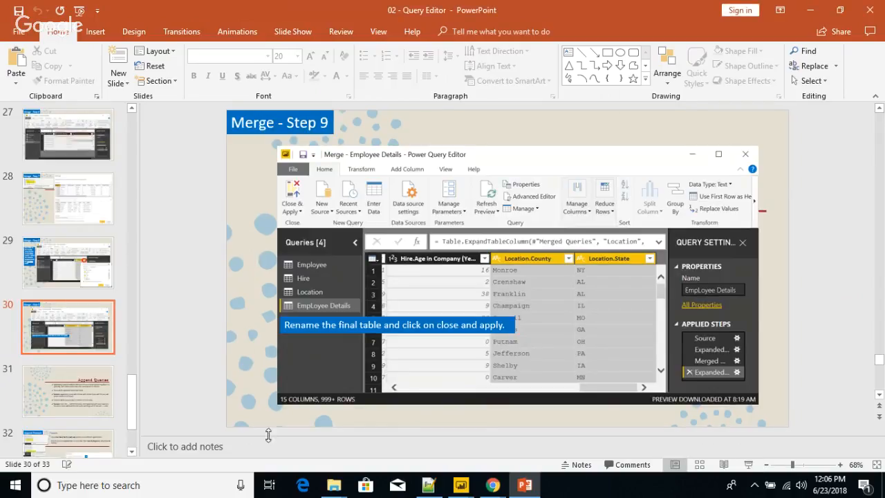
Step: Switch back to the Session II report in Power BI Desktop and add a new page named Merge
{"action": "mouse_move", "coordinate": [462, 492]}
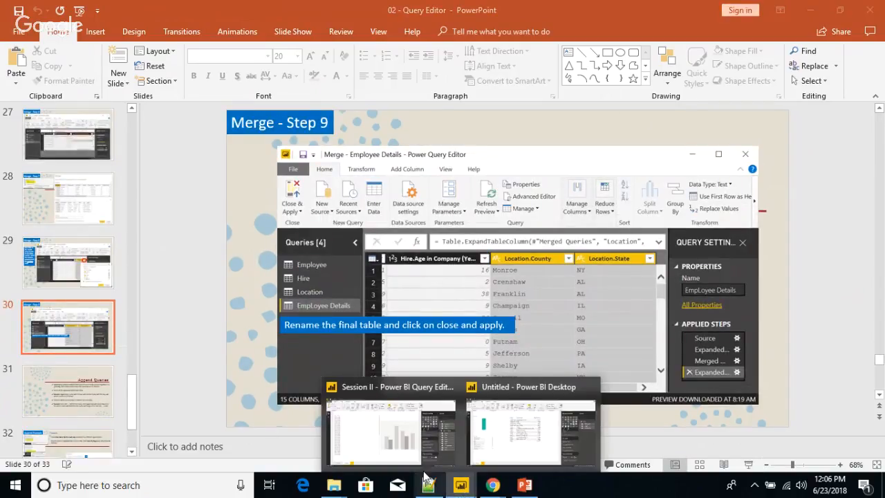
{"action": "left_click", "coordinate": [389, 456]}
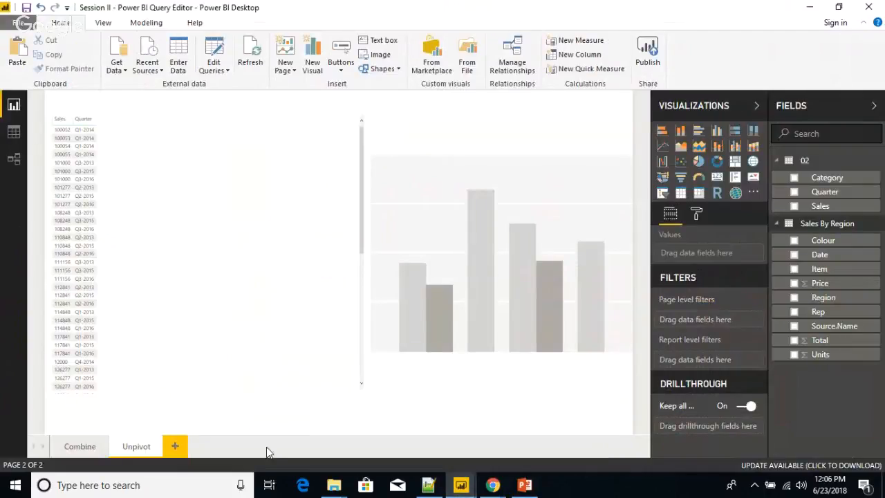
{"action": "left_click", "coordinate": [178, 448]}
{"action": "double_click", "coordinate": [186, 448]}
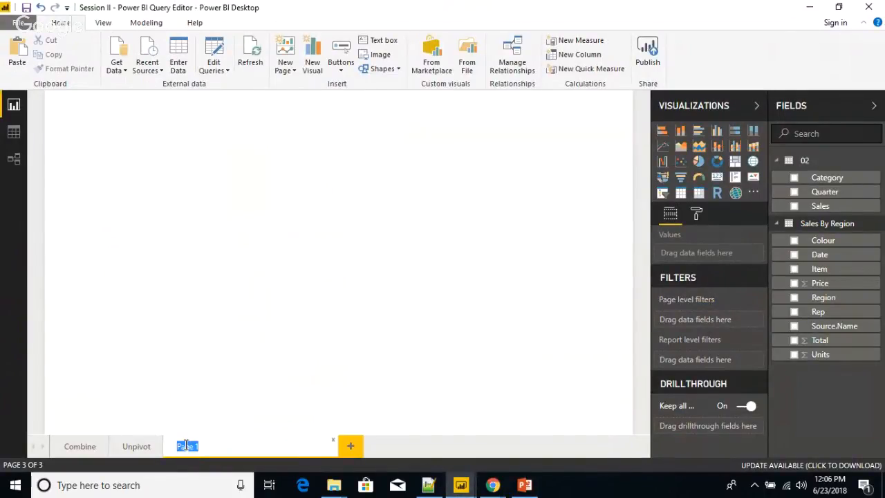
{"action": "type", "text": "Ma"}
{"action": "type", "text": "rge"}
{"action": "left_click", "coordinate": [294, 334]}
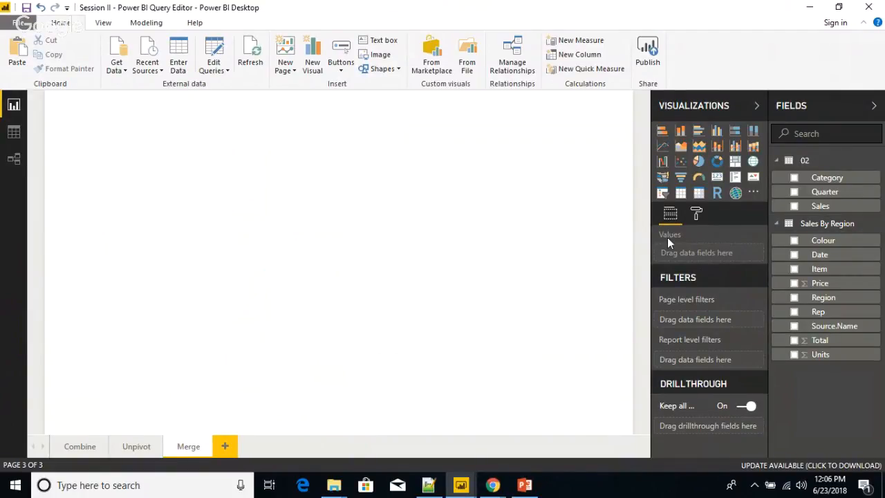
Step: Collapse both tables in the field list and rename table 02 as Unpivot
{"action": "left_click", "coordinate": [776, 162]}
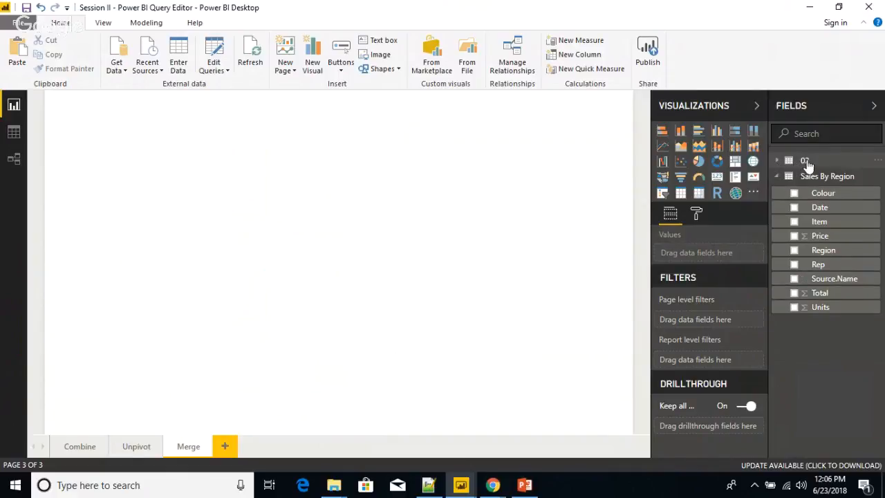
{"action": "left_click", "coordinate": [778, 177]}
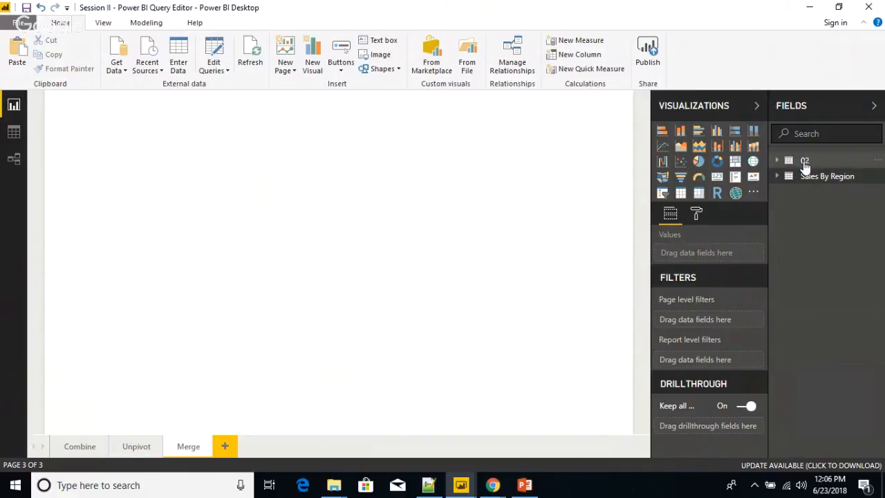
{"action": "right_click", "coordinate": [801, 161]}
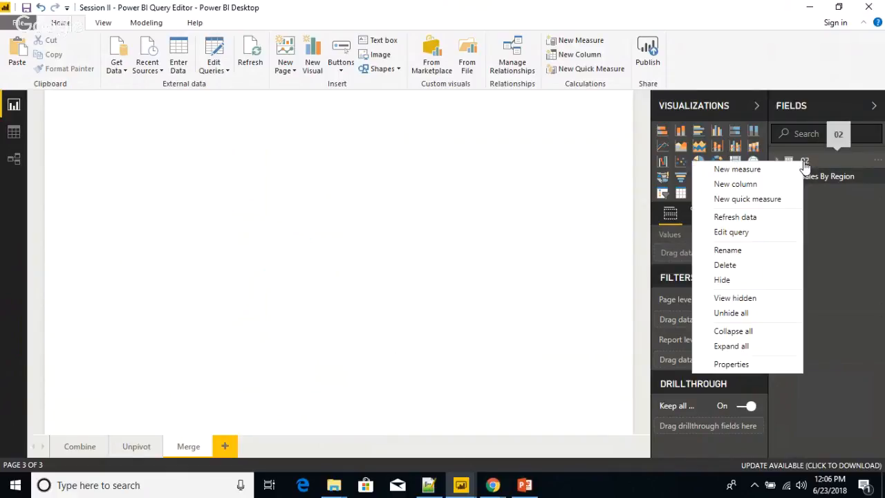
{"action": "left_click", "coordinate": [734, 250]}
{"action": "type", "text": "Unpiv"}
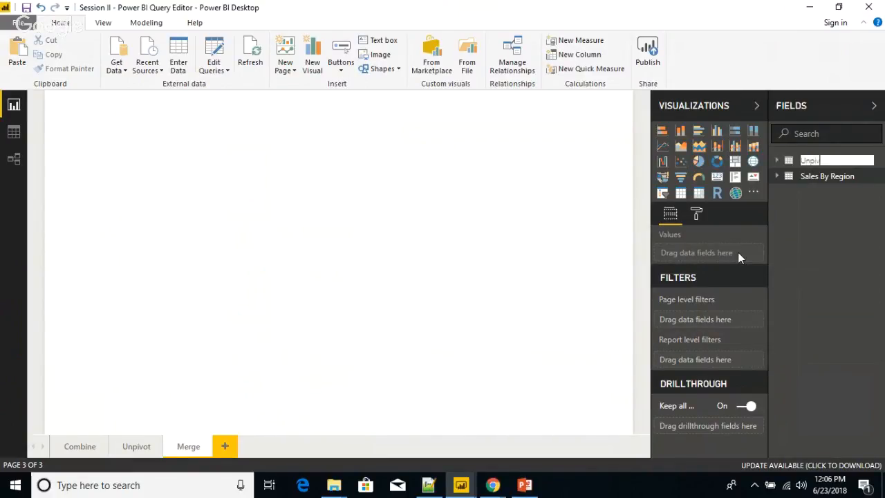
{"action": "type", "text": "ot"}
{"action": "key", "text": "Return"}
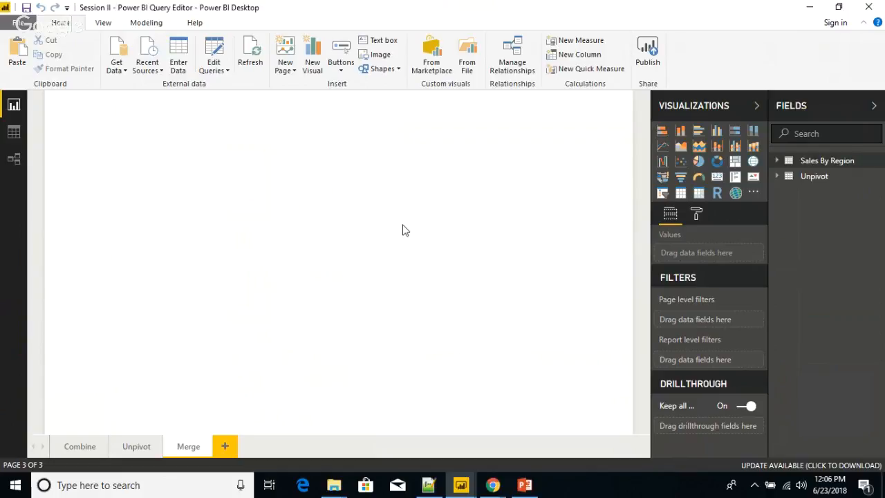
Step: Connect to the Employee Excel workbook in the Merge folder as a new data source
{"action": "left_click", "coordinate": [121, 73]}
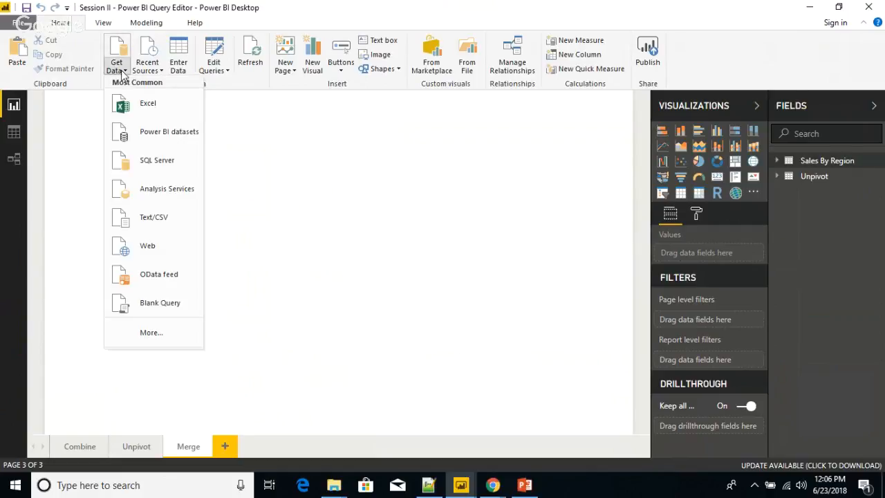
{"action": "left_click", "coordinate": [145, 106]}
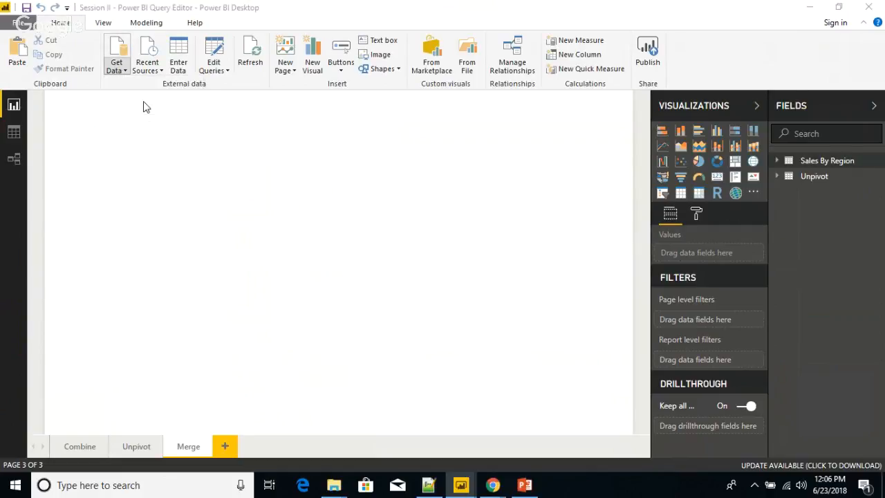
{"action": "double_click", "coordinate": [168, 122]}
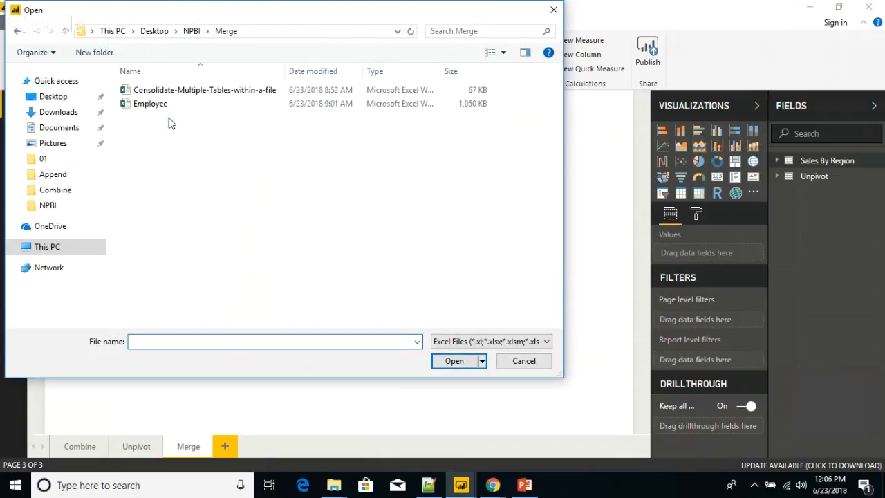
{"action": "left_click", "coordinate": [158, 107]}
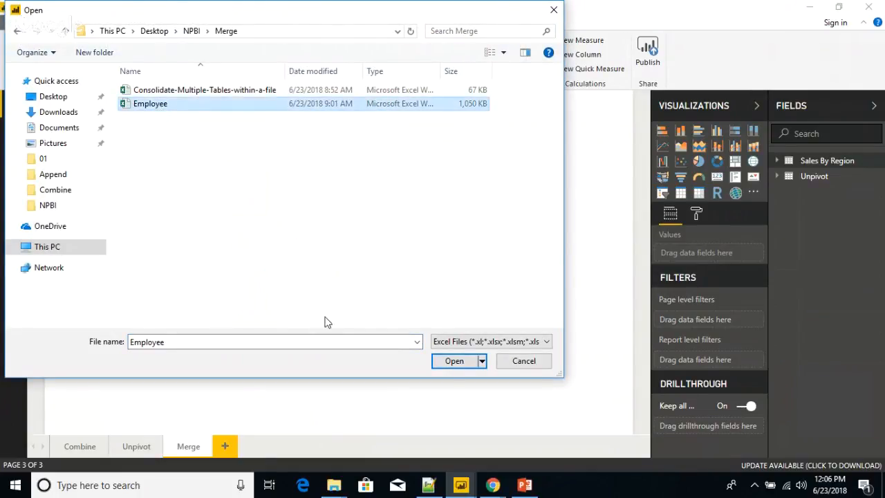
{"action": "left_click", "coordinate": [454, 360]}
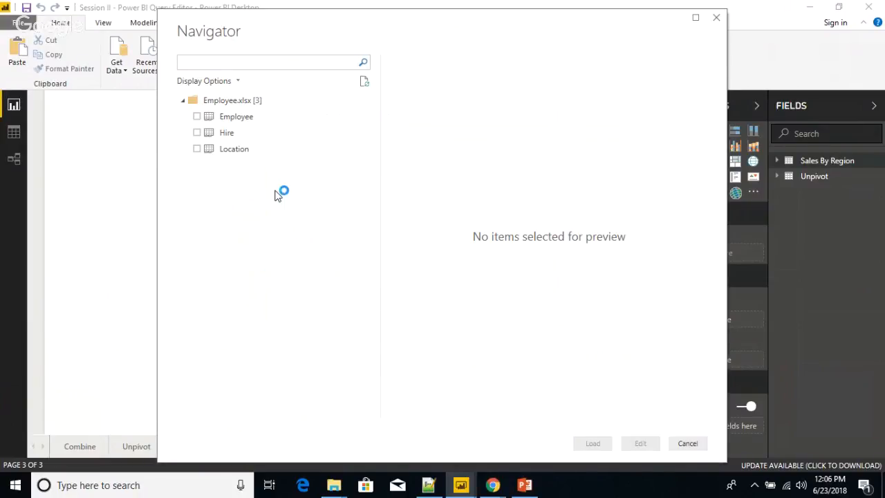
Step: Select the Employee, Hire and Location sheets and open them for editing in Power Query
{"action": "left_click", "coordinate": [197, 118]}
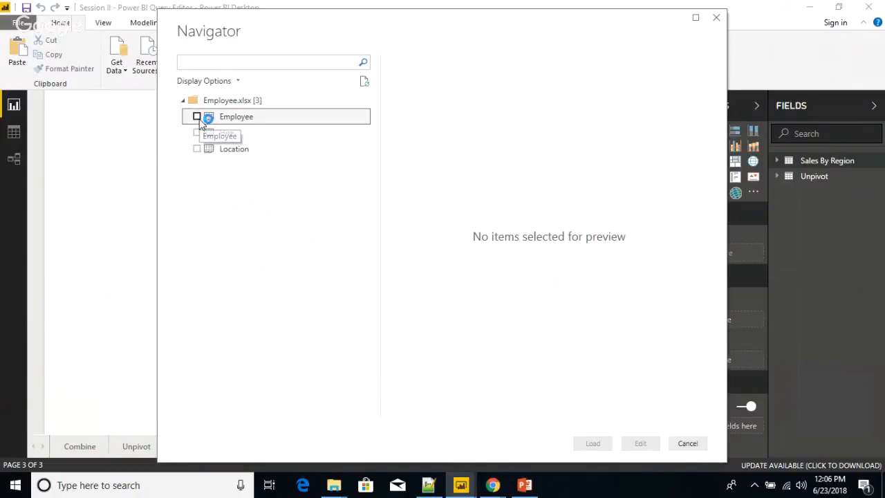
{"action": "left_click", "coordinate": [197, 132]}
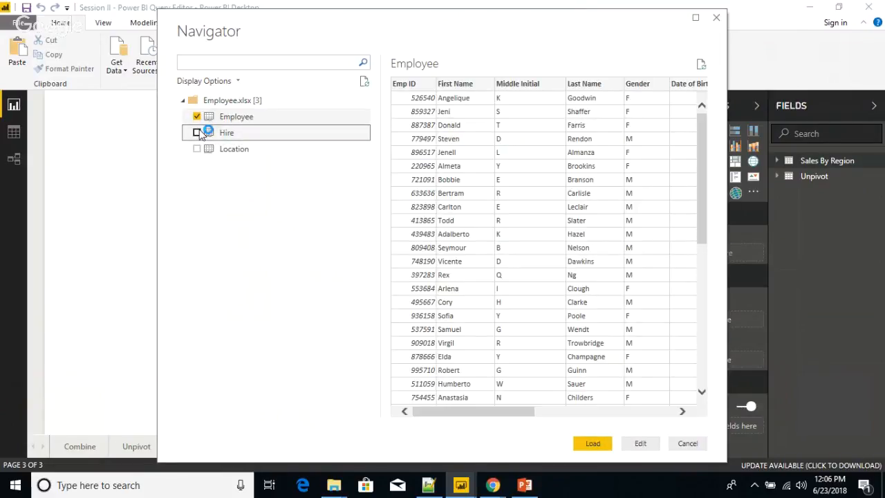
{"action": "left_click", "coordinate": [197, 149]}
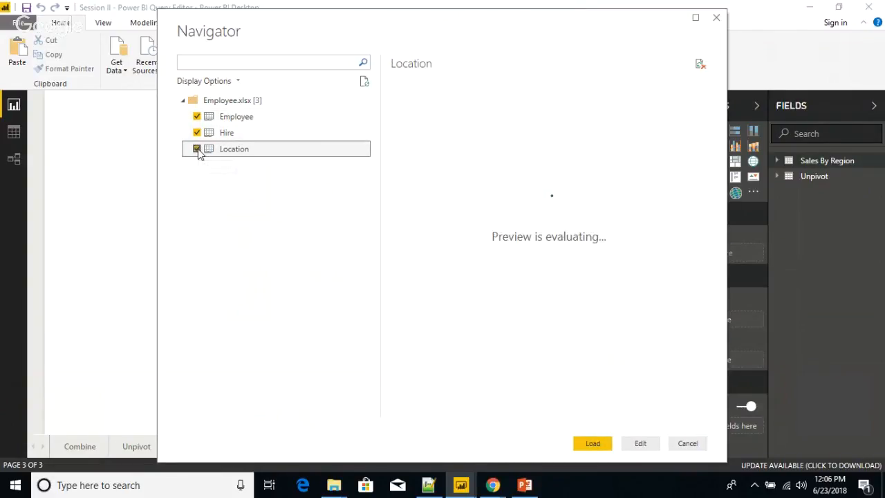
{"action": "left_click", "coordinate": [641, 443]}
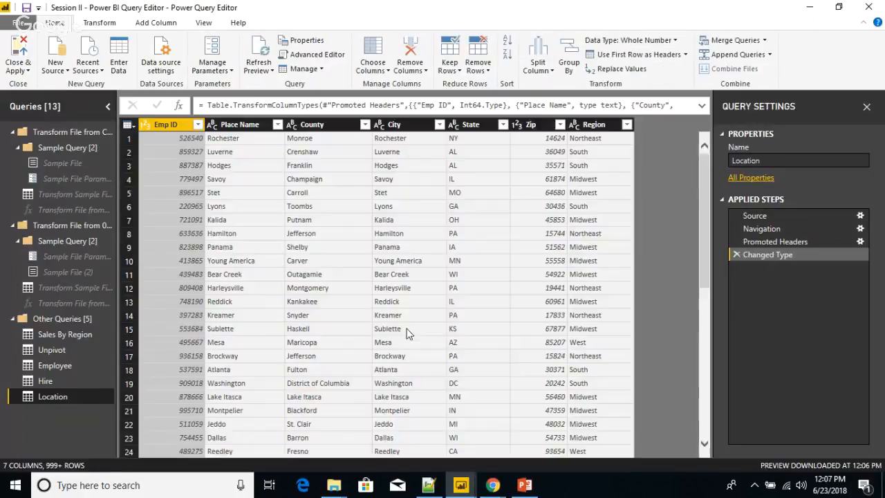
Step: Collapse the two Transform File query groups and examine the Employee query's name, birth date and age columns
{"action": "left_click", "coordinate": [12, 225]}
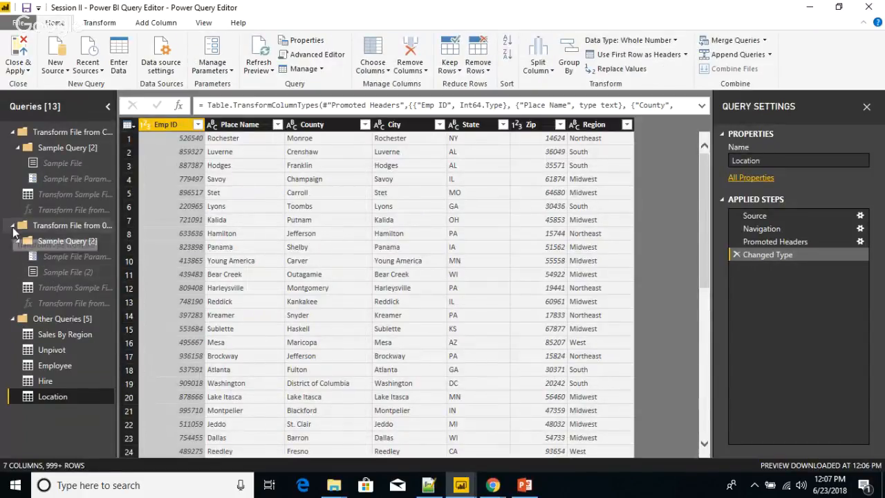
{"action": "left_click", "coordinate": [12, 132]}
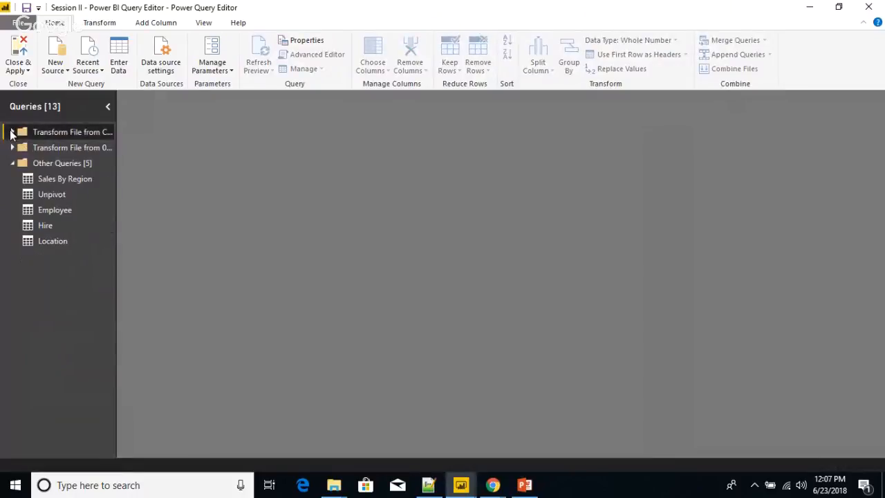
{"action": "left_click", "coordinate": [50, 211]}
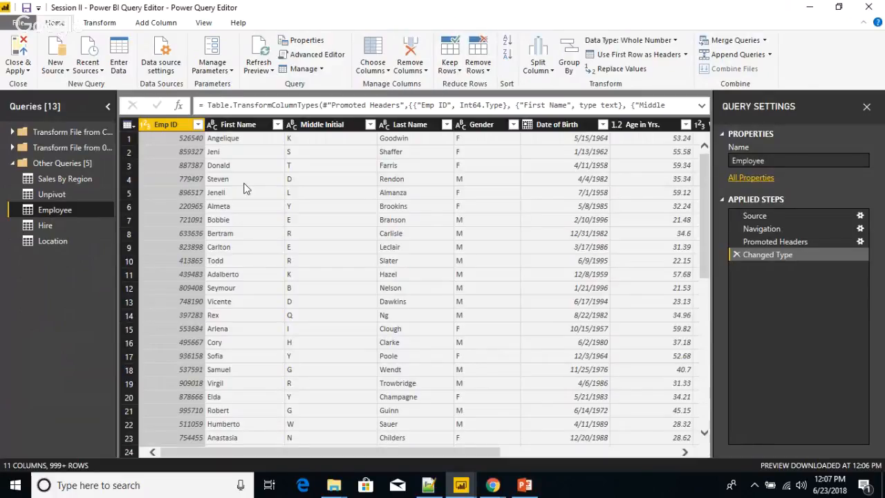
{"action": "left_click", "coordinate": [228, 151]}
{"action": "left_click", "coordinate": [304, 151]}
{"action": "left_click", "coordinate": [405, 152]}
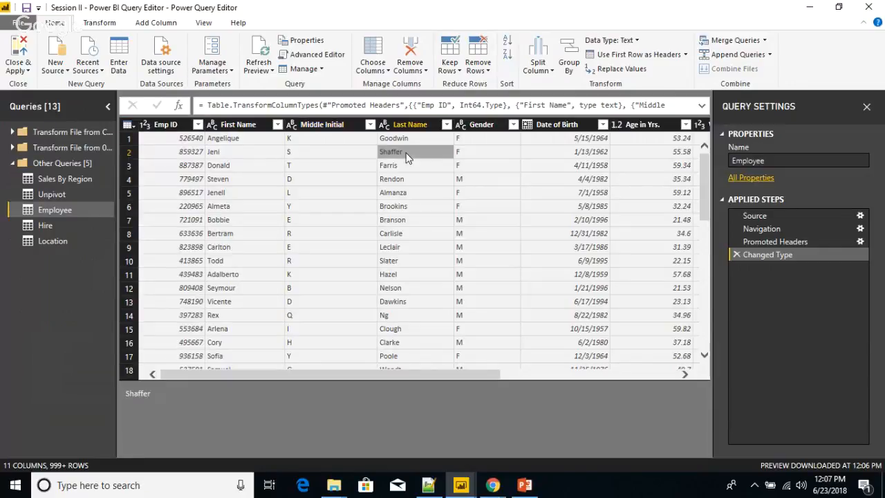
{"action": "left_click", "coordinate": [572, 171]}
{"action": "key", "text": "Right"}
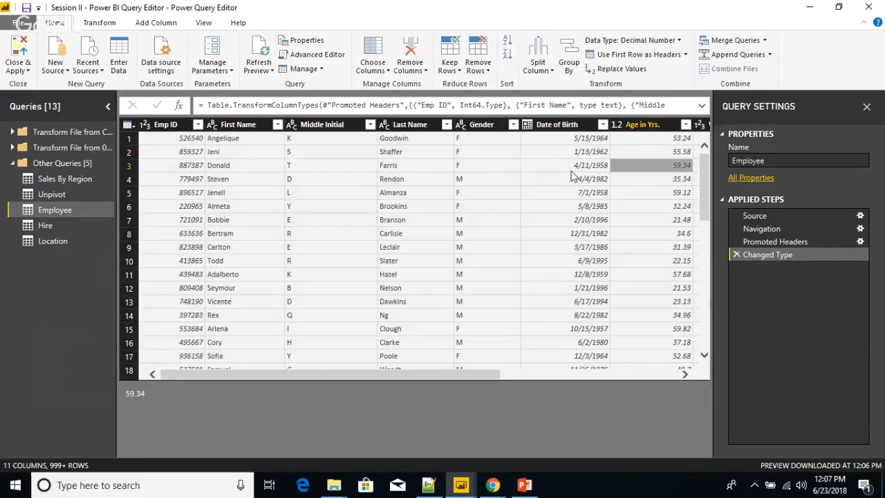
Step: Change the Age in Yrs. column of the Employee query to Whole Number, replacing the current type conversion
{"action": "left_click", "coordinate": [617, 124]}
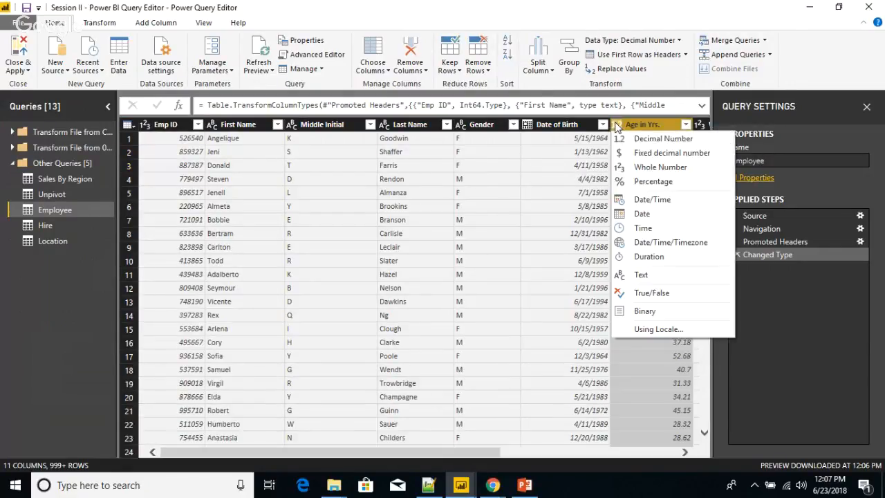
{"action": "left_click", "coordinate": [643, 167]}
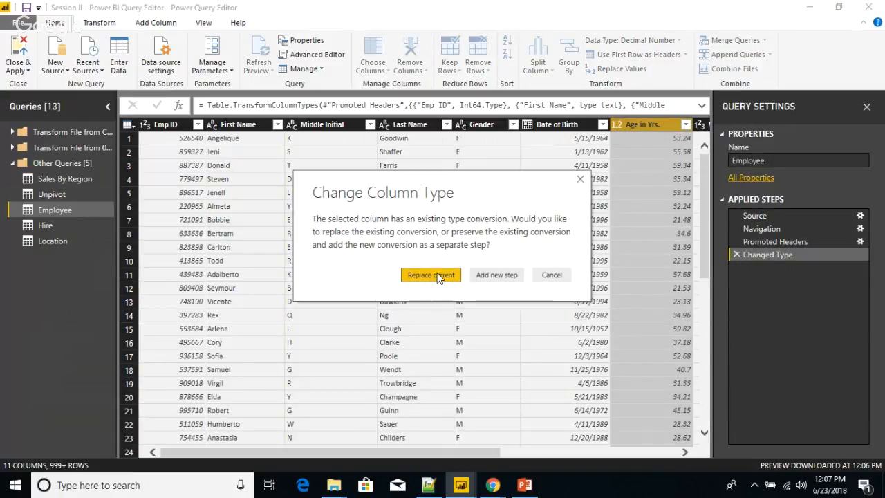
{"action": "left_click", "coordinate": [437, 274]}
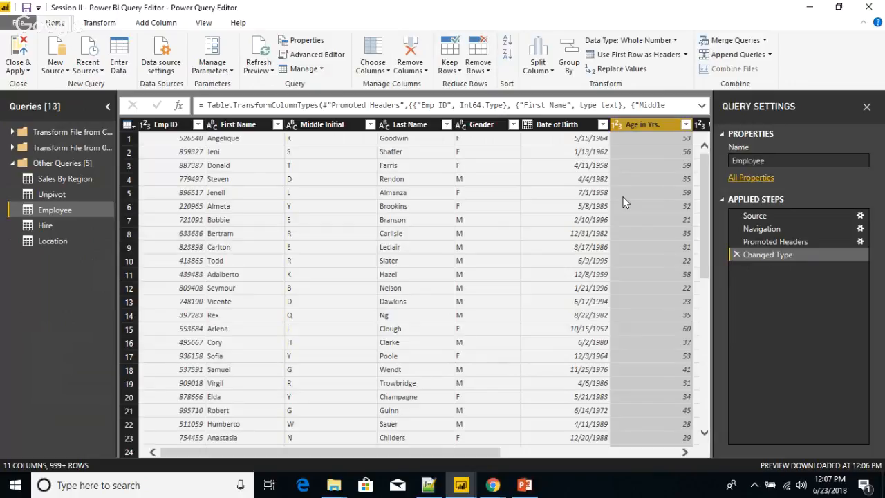
Step: Review the remaining Employee columns from Weight in Kgs. through Phone No., and return to the first columns
{"action": "key", "text": "Right"}
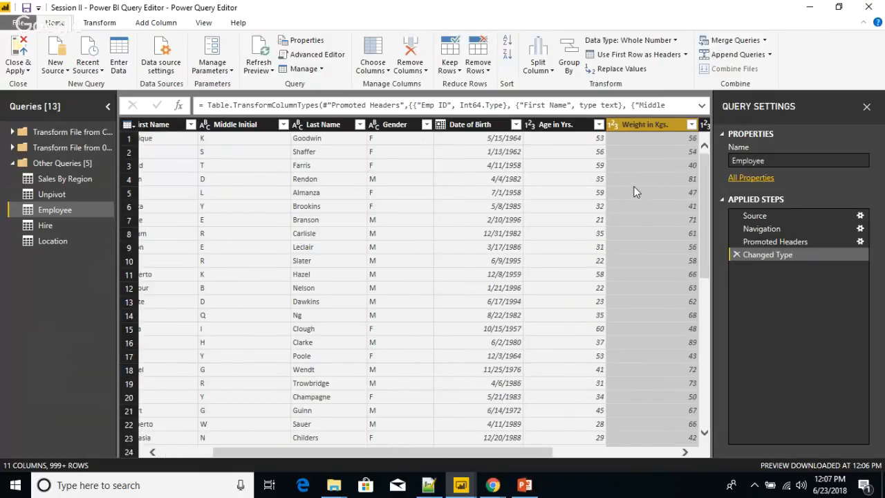
{"action": "key", "text": "Right"}
{"action": "key", "text": "Right"}
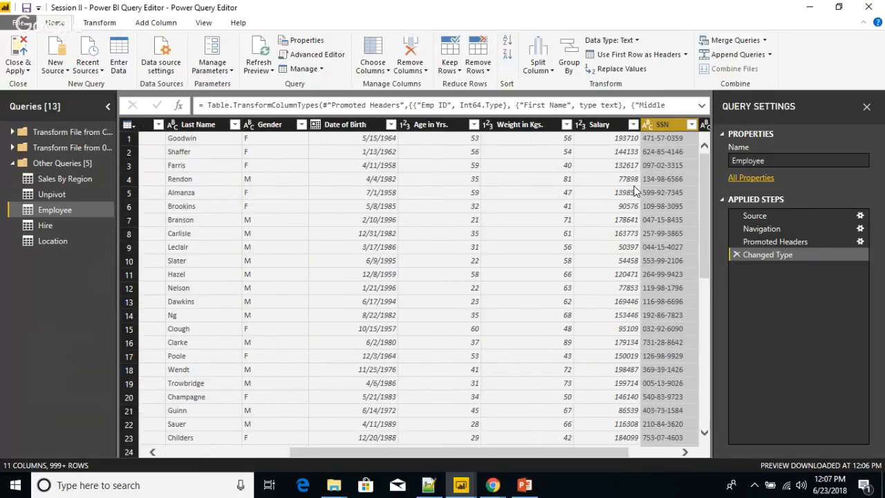
{"action": "key", "text": "Right"}
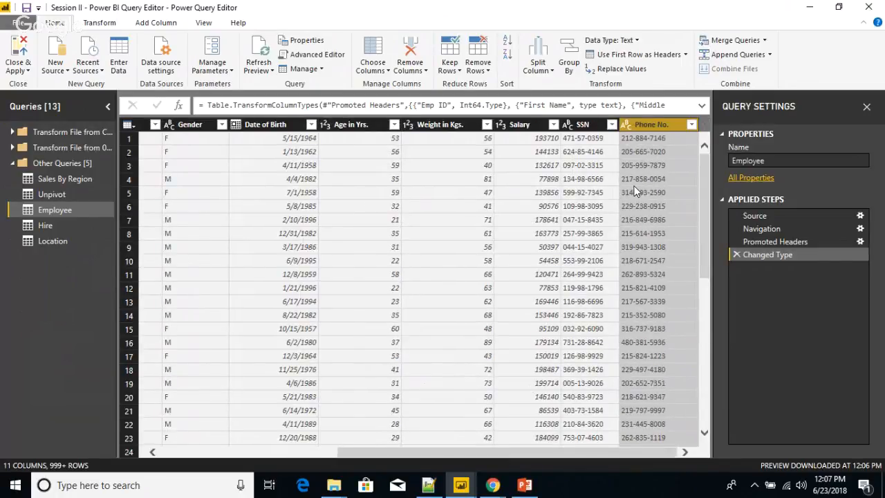
{"action": "left_click", "coordinate": [447, 169]}
{"action": "key", "text": "Left"}
{"action": "key", "text": "Left"}
{"action": "key", "text": "Left"}
{"action": "key", "text": "Left"}
{"action": "key", "text": "Left"}
{"action": "key", "text": "Left"}
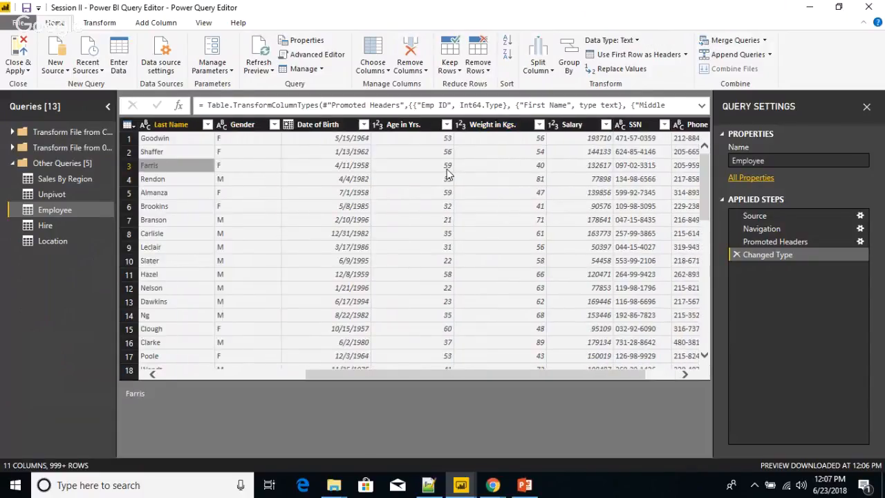
{"action": "key", "text": "Left"}
{"action": "key", "text": "Left"}
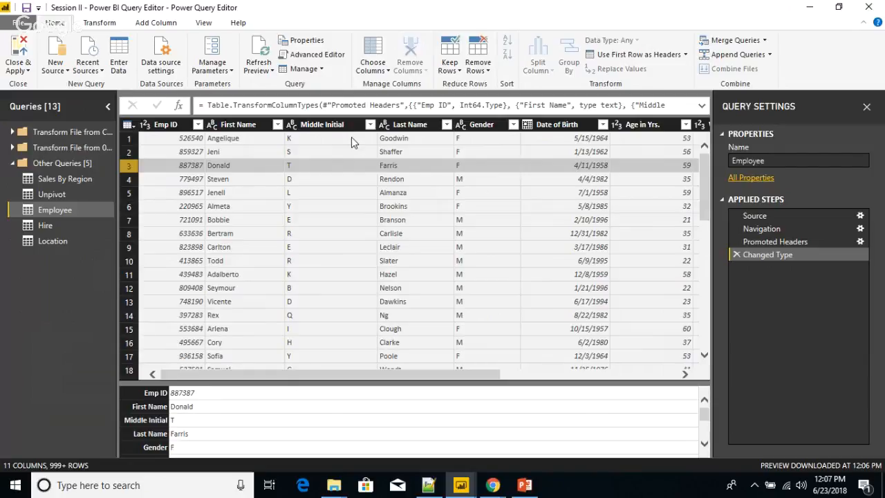
Step: Merge the Employee query with Hire as a new query, matching on Emp ID with an Inner join
{"action": "left_click", "coordinate": [764, 43]}
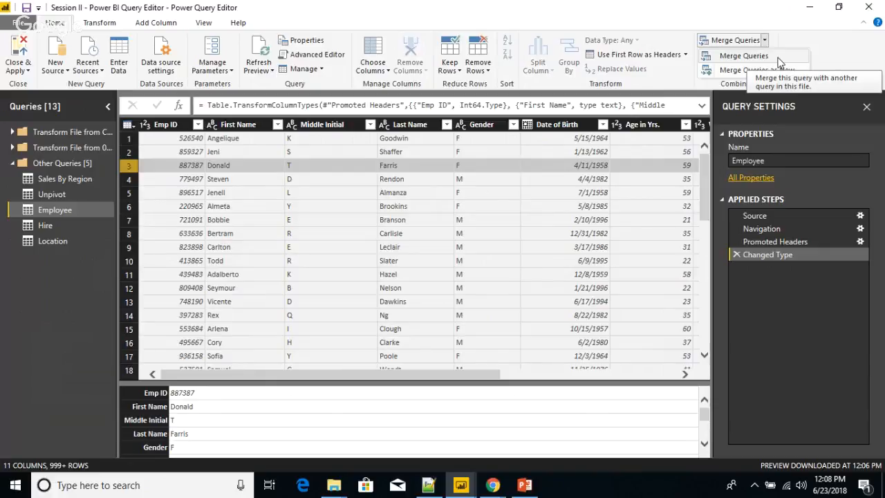
{"action": "left_click", "coordinate": [740, 71]}
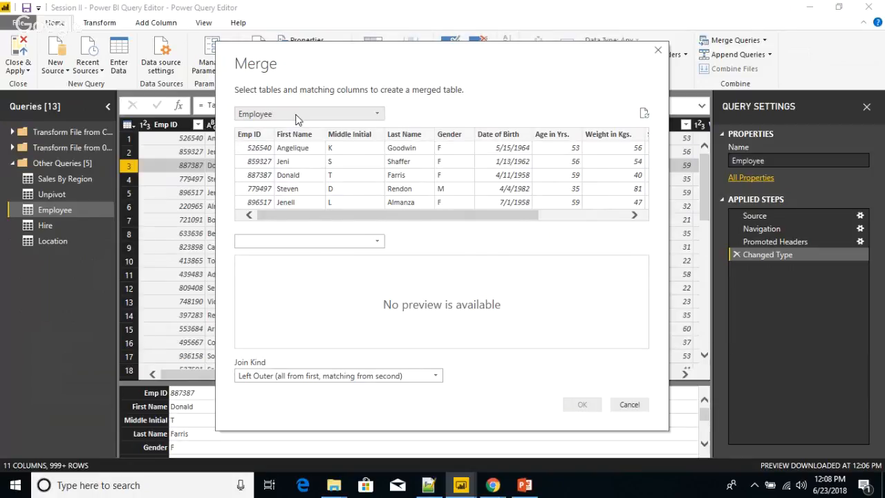
{"action": "left_click", "coordinate": [291, 241]}
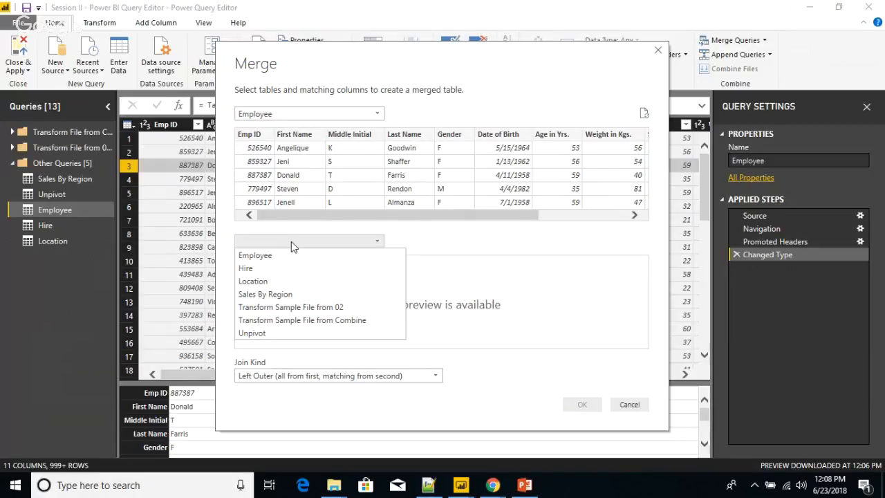
{"action": "left_click", "coordinate": [257, 270]}
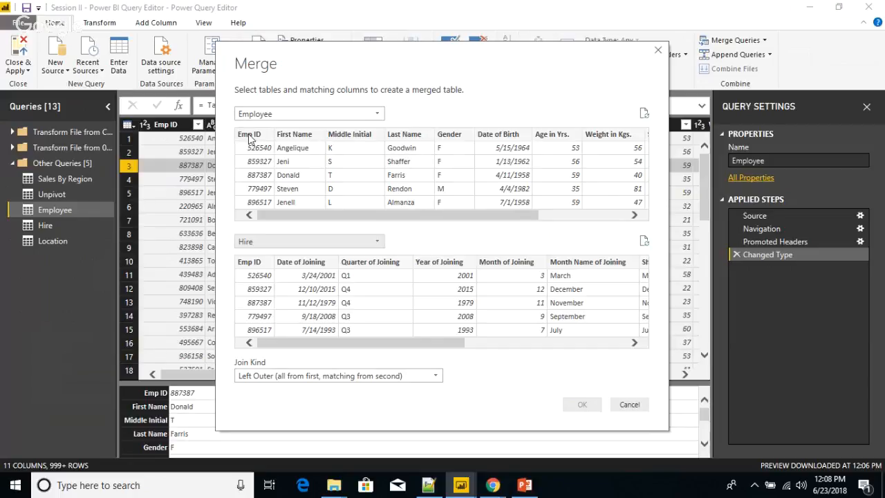
{"action": "left_click", "coordinate": [250, 135]}
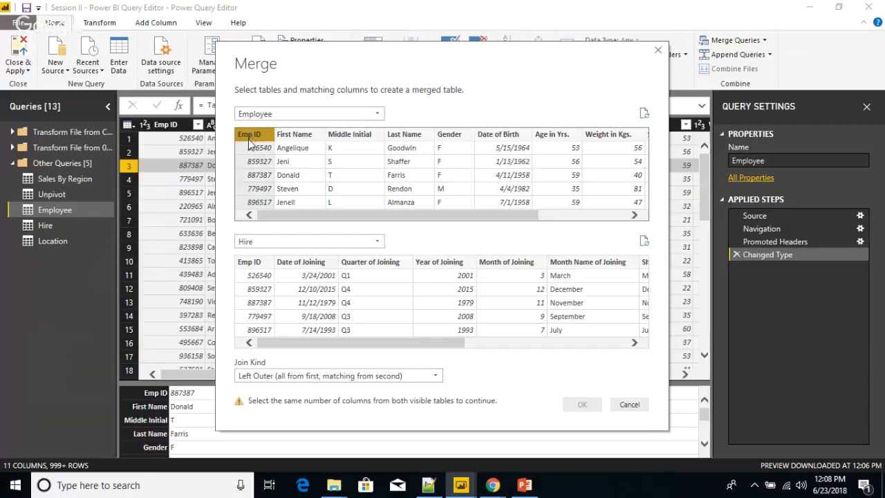
{"action": "left_click", "coordinate": [246, 265]}
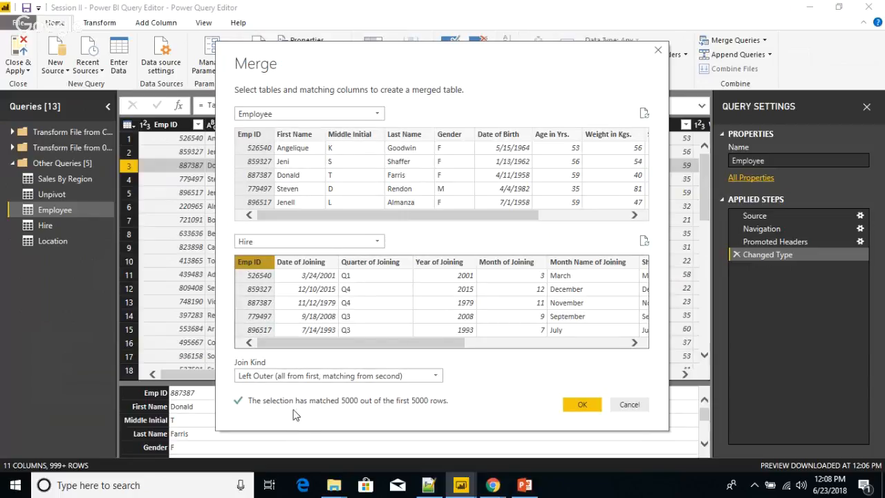
{"action": "left_click", "coordinate": [430, 379]}
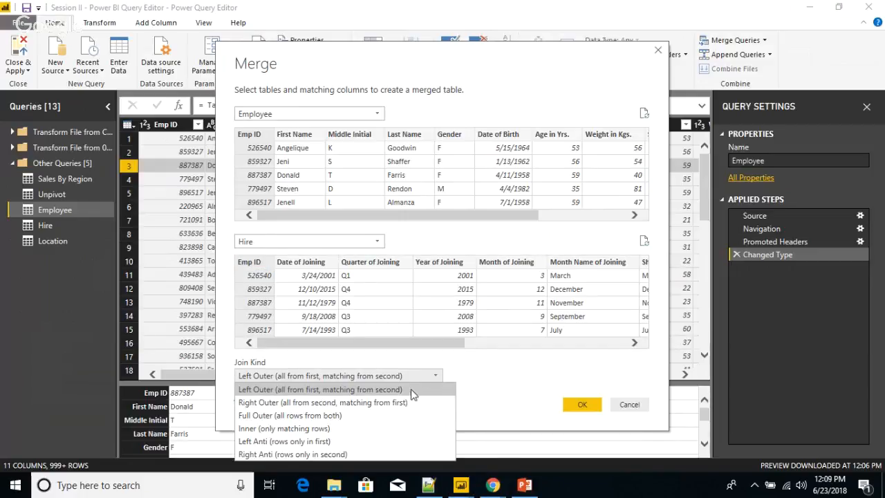
{"action": "left_click", "coordinate": [327, 429]}
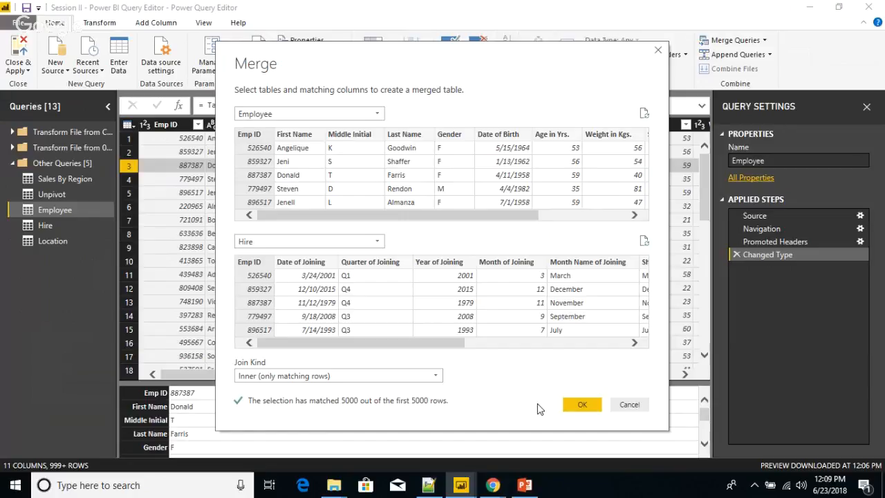
{"action": "left_click", "coordinate": [582, 405]}
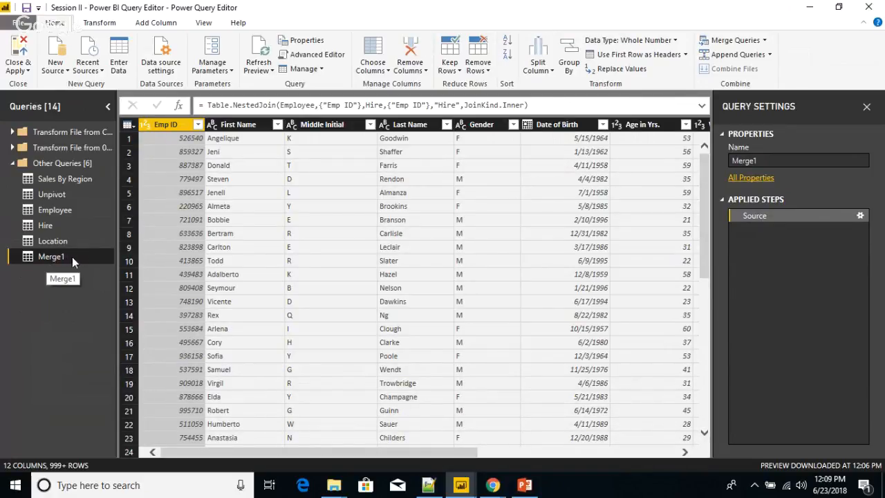
Step: Expand the Hire column of the merged query to only Date of Joining and Age in Company (Years), without the original column name prefix
{"action": "left_click_drag", "start_coordinate": [250, 452], "coordinate": [480, 466]}
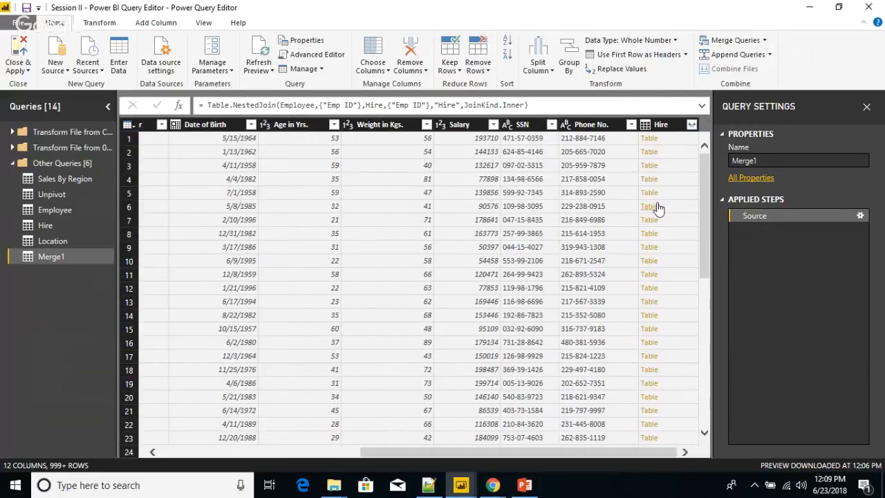
{"action": "left_click", "coordinate": [692, 125]}
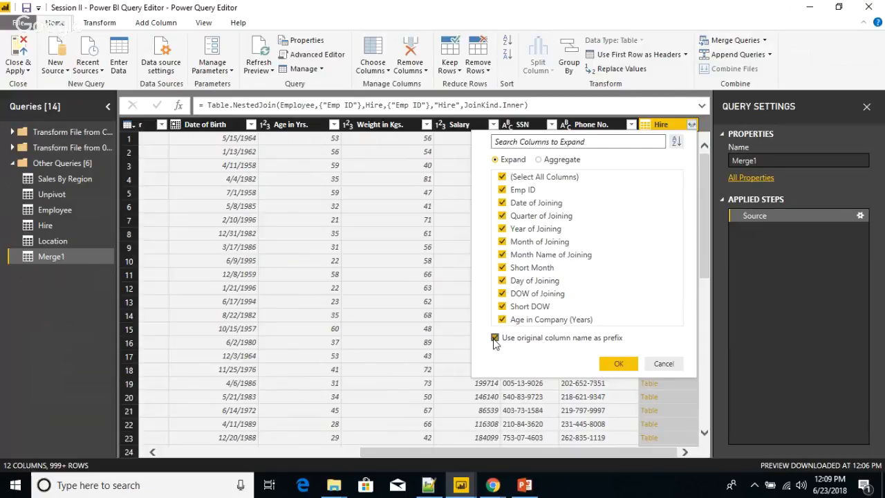
{"action": "left_click", "coordinate": [495, 340]}
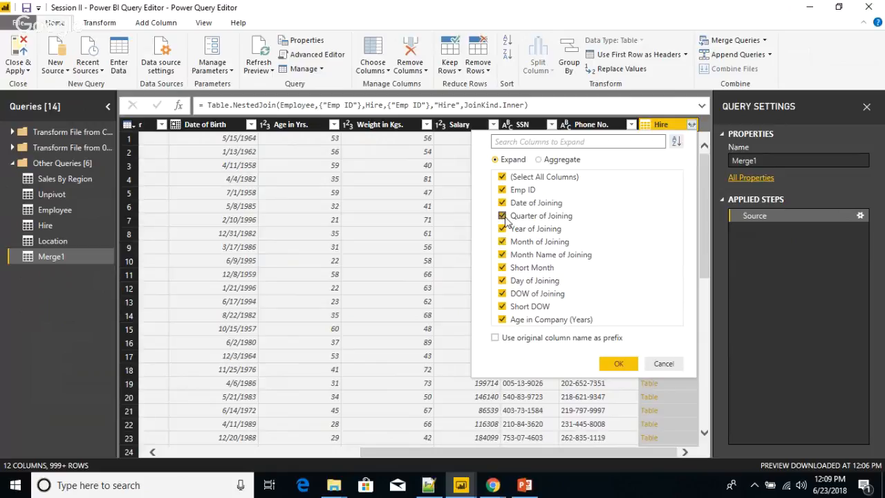
{"action": "left_click", "coordinate": [502, 216]}
{"action": "left_click", "coordinate": [502, 178]}
{"action": "left_click", "coordinate": [502, 177]}
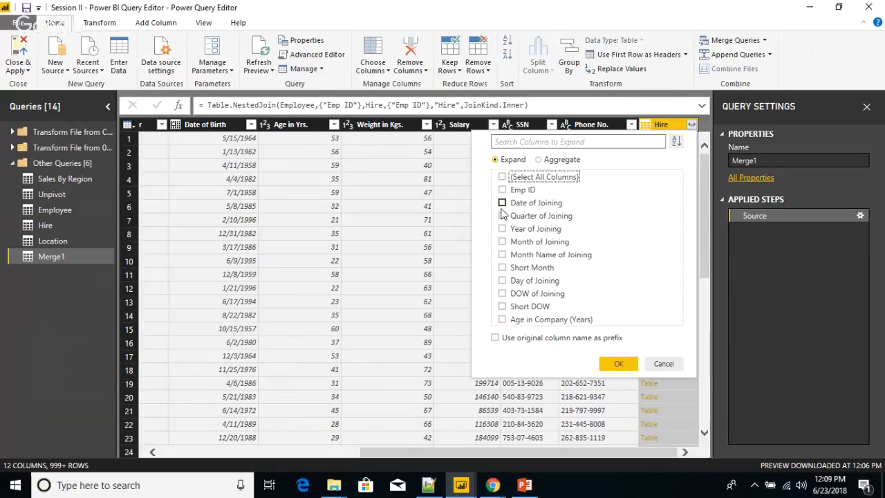
{"action": "left_click", "coordinate": [502, 203]}
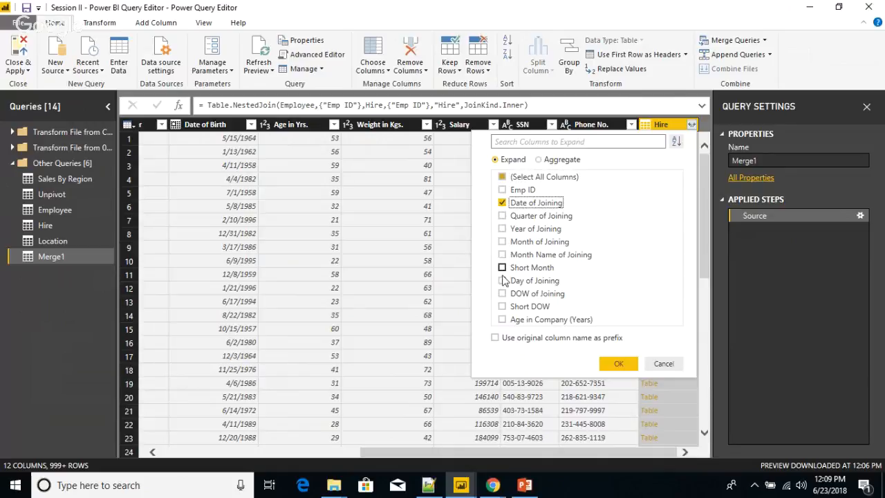
{"action": "left_click", "coordinate": [502, 320]}
{"action": "left_click", "coordinate": [614, 367]}
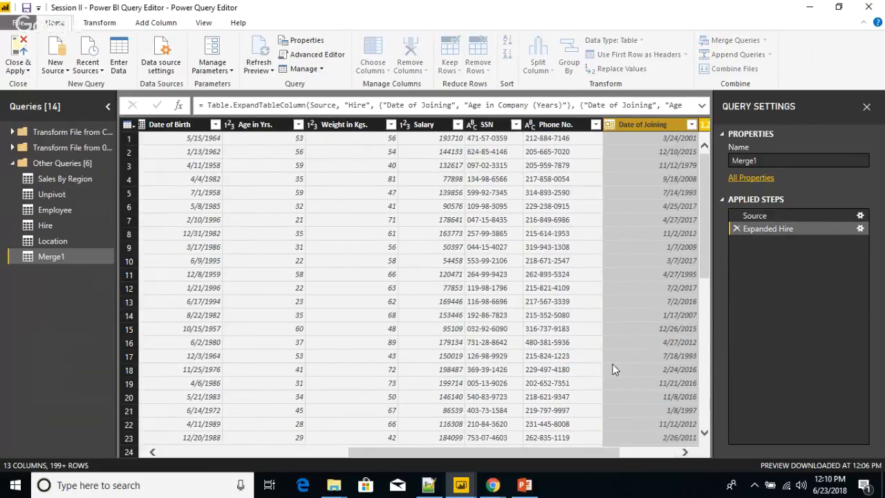
Step: Change the data type of the expanded Age in Company (Years) column to Whole Number
{"action": "left_click_drag", "start_coordinate": [551, 452], "coordinate": [635, 449]}
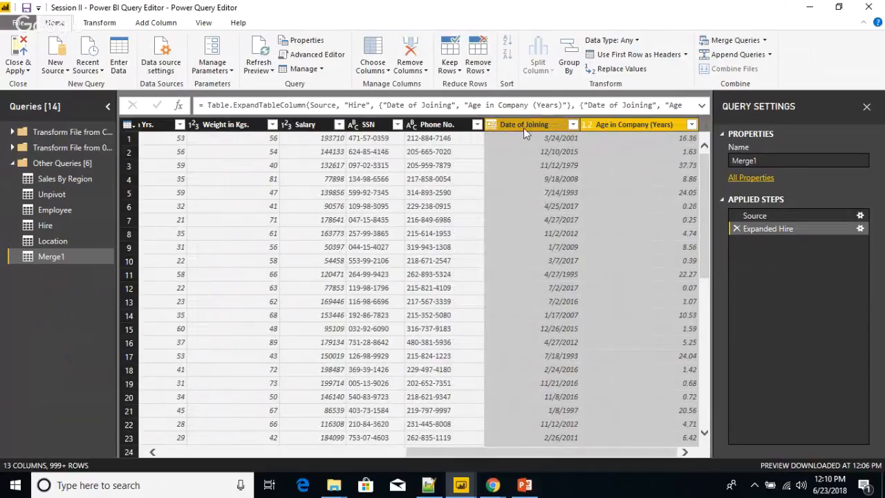
{"action": "left_click", "coordinate": [588, 124]}
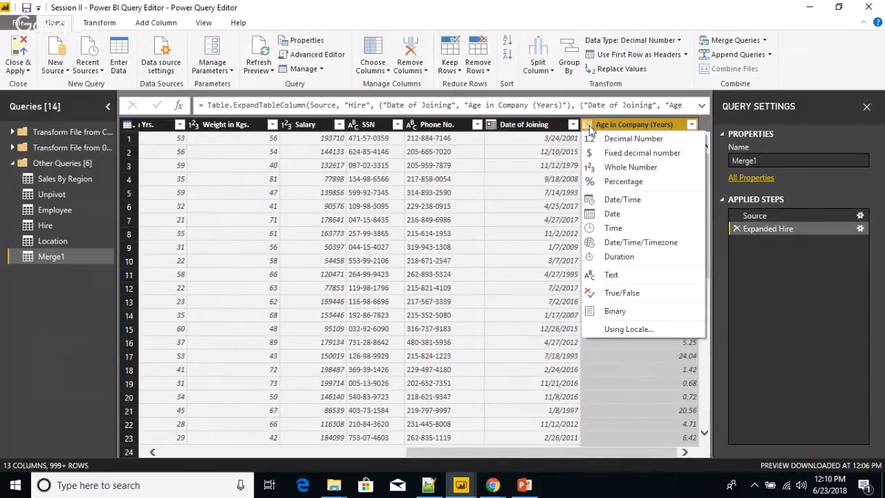
{"action": "left_click", "coordinate": [610, 167]}
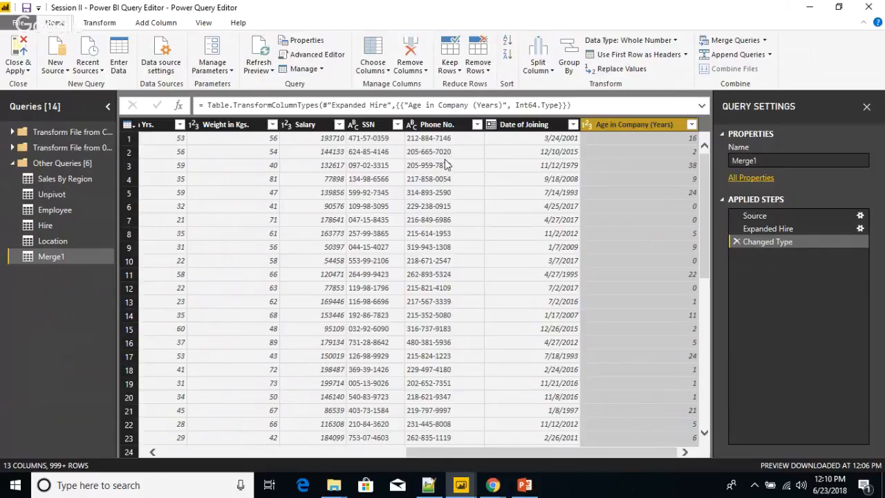
Step: Review the merged query's columns from Emp ID through Age in Company (Years), and return to the first column
{"action": "left_click", "coordinate": [554, 143]}
{"action": "key", "text": "Left"}
{"action": "key", "text": "Left"}
{"action": "key", "text": "Left"}
{"action": "key", "text": "Left"}
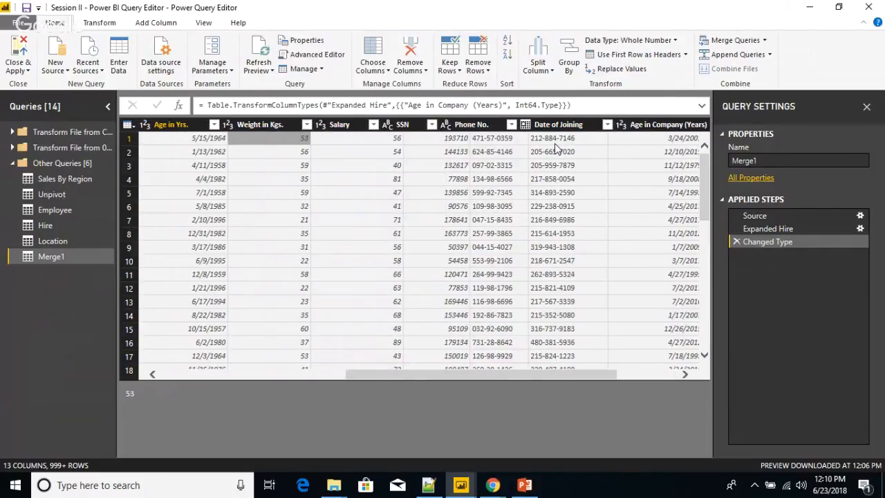
{"action": "key", "text": "Left"}
{"action": "key", "text": "Left"}
{"action": "key", "text": "Left"}
{"action": "key", "text": "Left"}
{"action": "key", "text": "Left"}
{"action": "key", "text": "Left"}
{"action": "key", "text": "Left"}
{"action": "key", "text": "Left"}
{"action": "key", "text": "Right"}
{"action": "key", "text": "Right"}
{"action": "key", "text": "Right"}
{"action": "key", "text": "Right"}
{"action": "key", "text": "Right"}
{"action": "key", "text": "Right"}
{"action": "key", "text": "Right"}
{"action": "key", "text": "Right"}
{"action": "key", "text": "Right"}
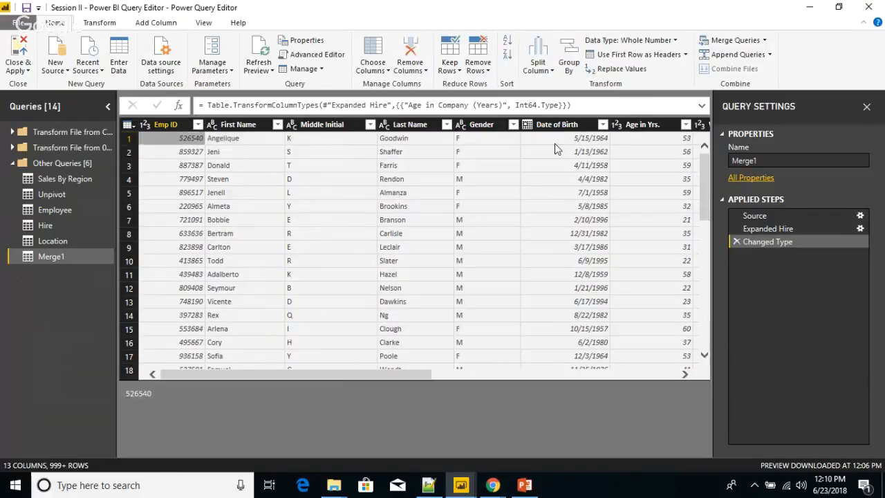
{"action": "key", "text": "Right"}
{"action": "key", "text": "Right"}
{"action": "key", "text": "Right"}
{"action": "key", "text": "Right"}
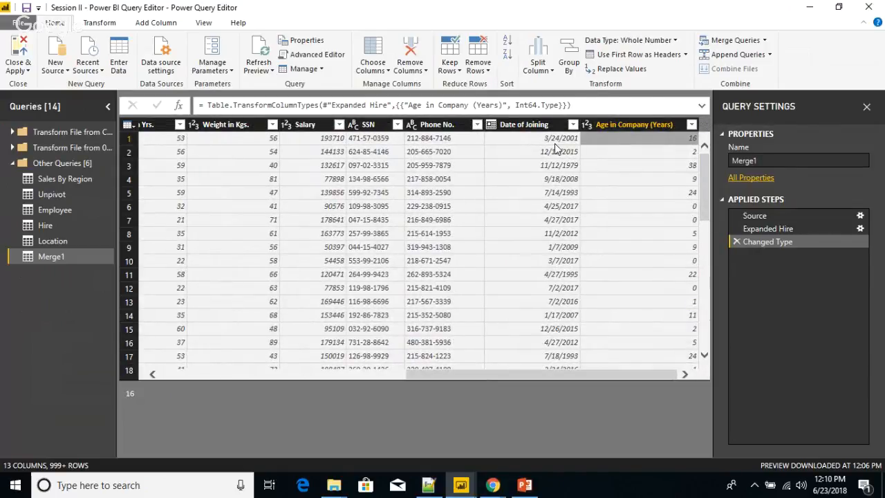
{"action": "key", "text": "Left"}
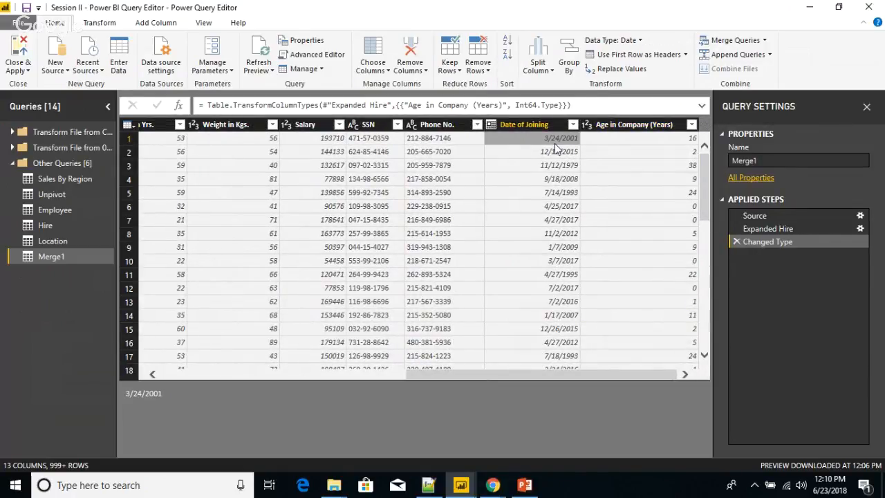
{"action": "left_click", "coordinate": [633, 141]}
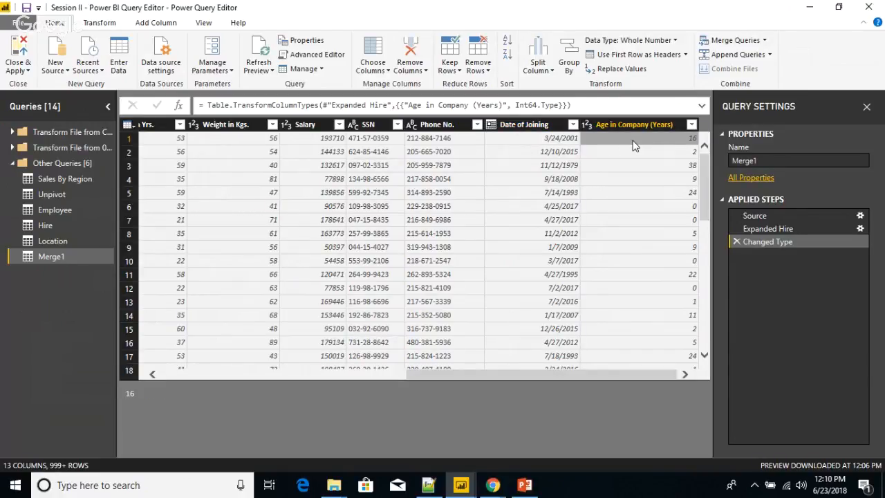
{"action": "key", "text": "Home"}
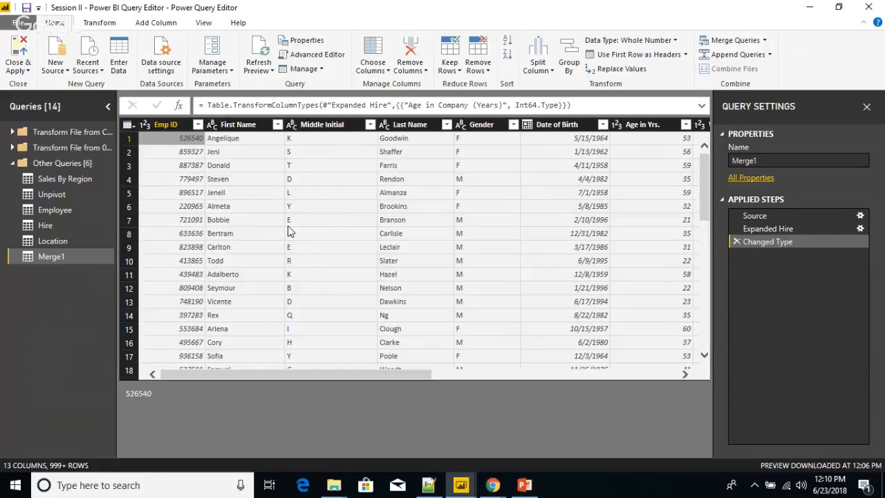
{"action": "right_click", "coordinate": [87, 257]}
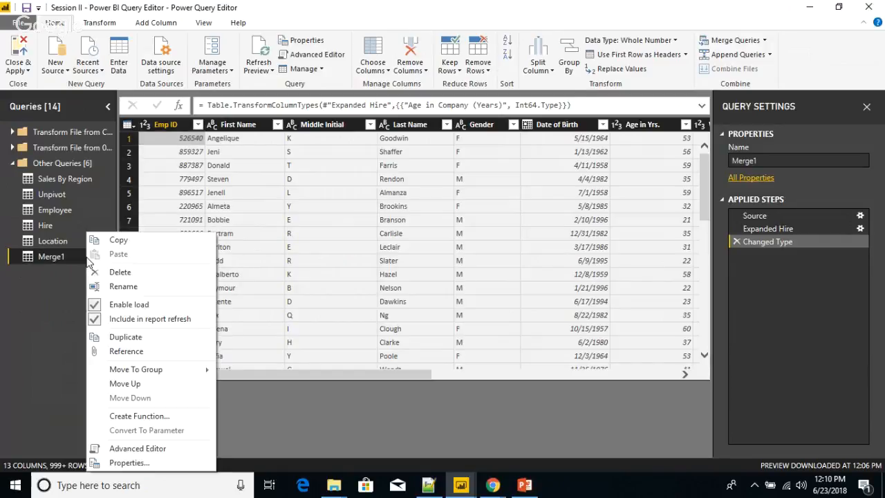
{"action": "left_click", "coordinate": [30, 283]}
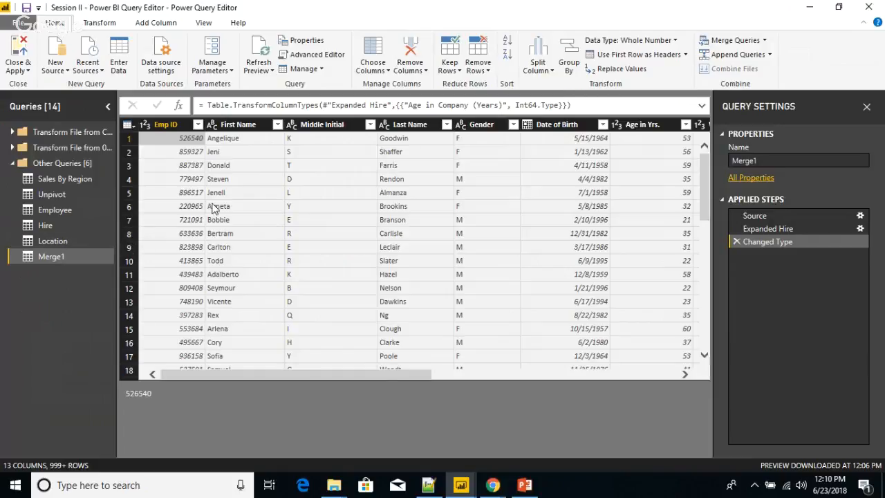
Step: Merge the Location query into the current Merge1 query, matching on Emp ID with an Inner join
{"action": "left_click", "coordinate": [765, 40]}
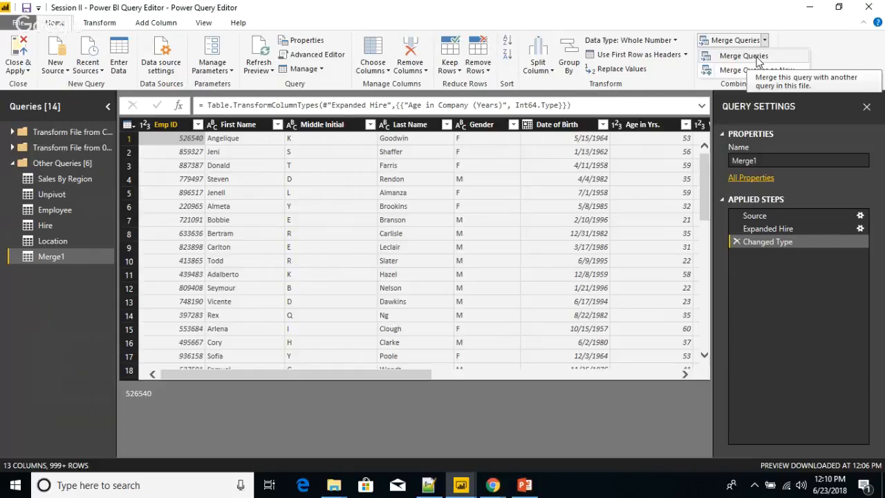
{"action": "left_click", "coordinate": [756, 57]}
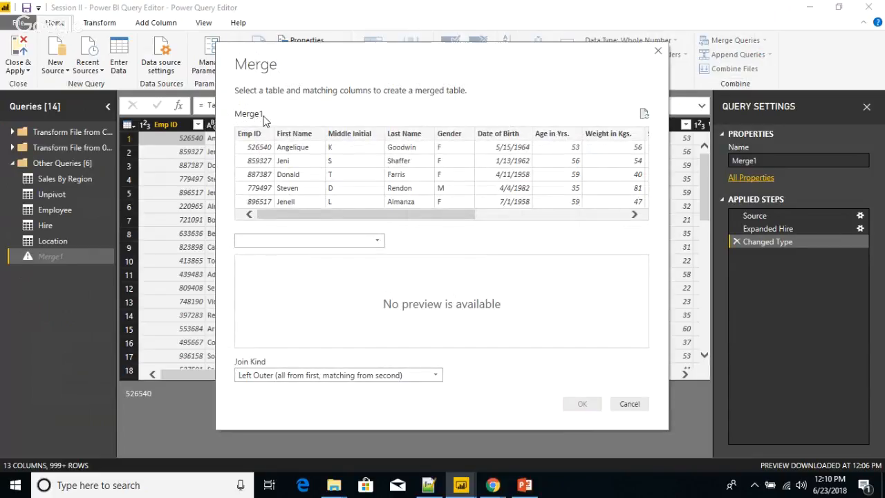
{"action": "left_click", "coordinate": [286, 242]}
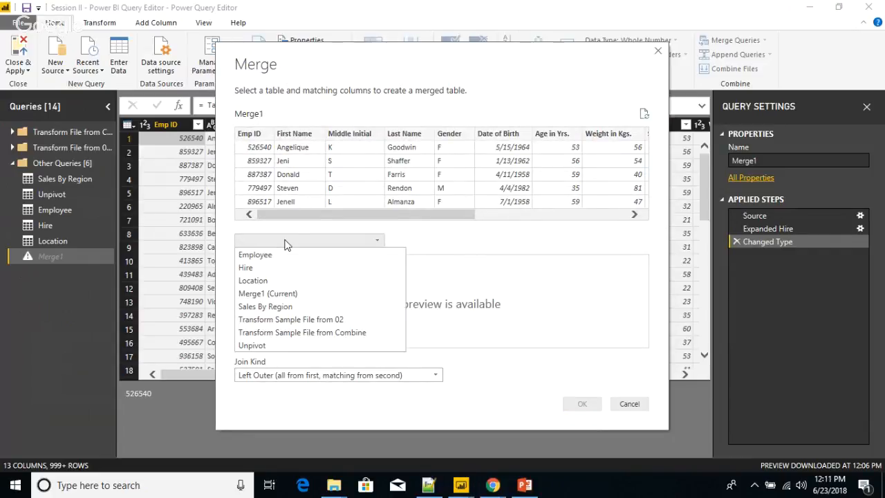
{"action": "left_click", "coordinate": [254, 281]}
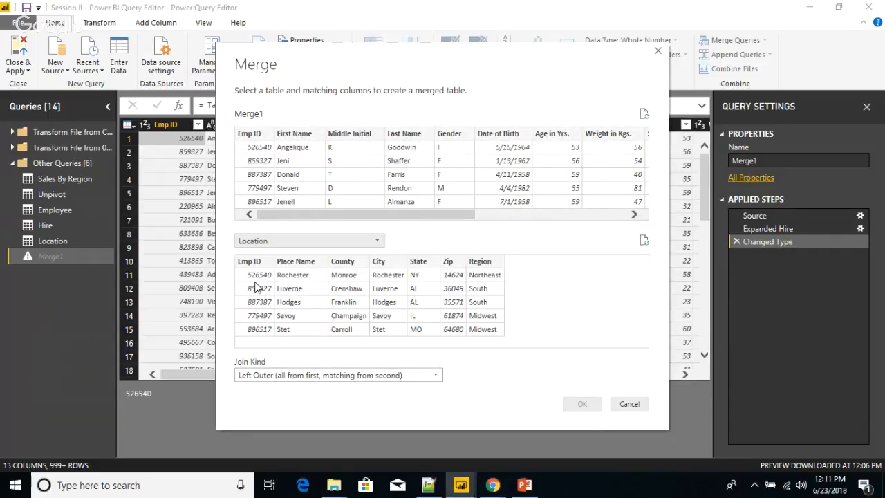
{"action": "left_click", "coordinate": [282, 377]}
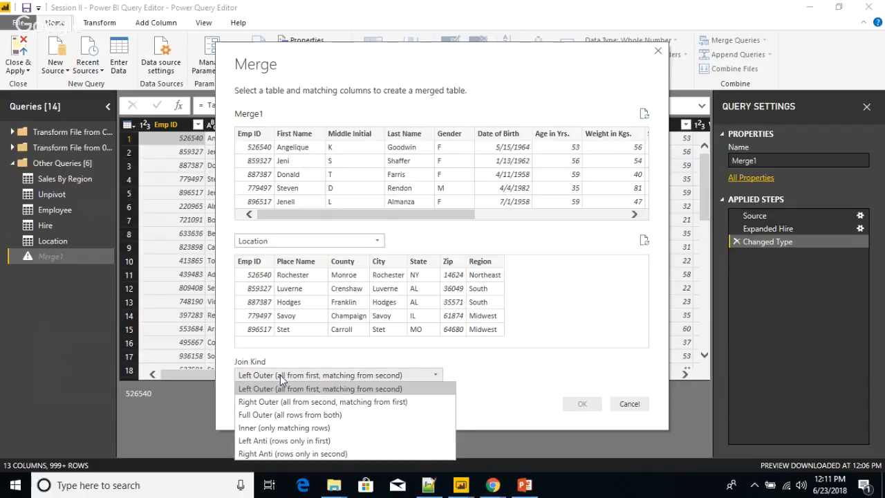
{"action": "left_click", "coordinate": [263, 429]}
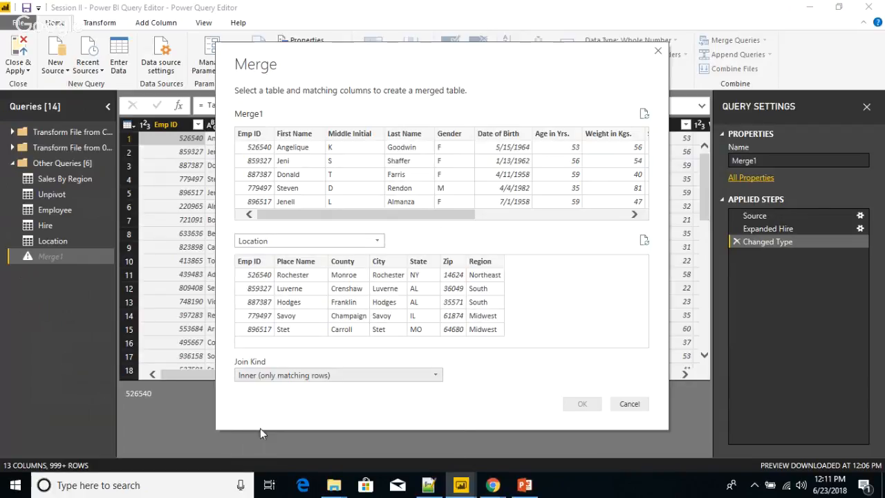
{"action": "left_click", "coordinate": [260, 138]}
{"action": "left_click", "coordinate": [257, 262]}
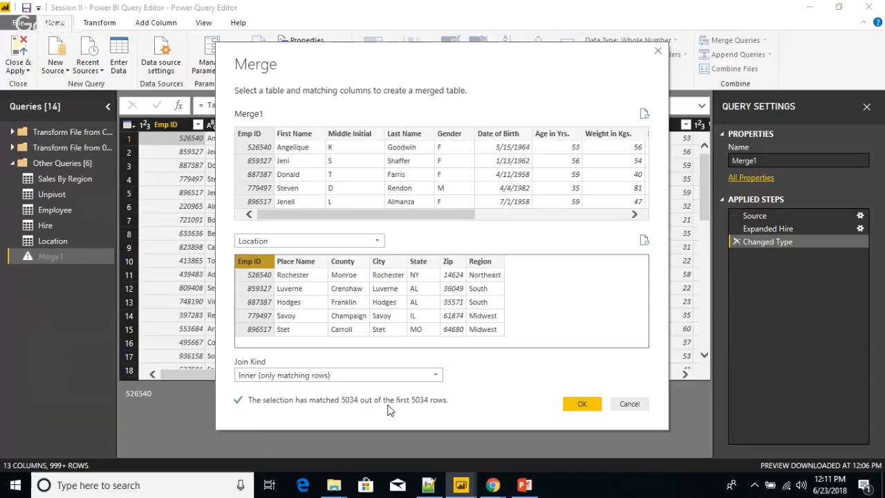
{"action": "left_click", "coordinate": [582, 404]}
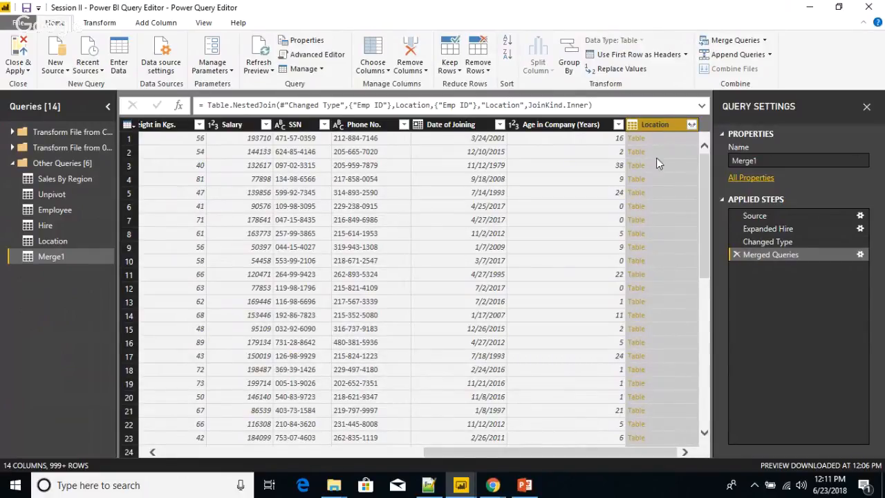
Step: Expand the Location column of the merged query to only County and State, without the original column name prefix
{"action": "left_click", "coordinate": [692, 126]}
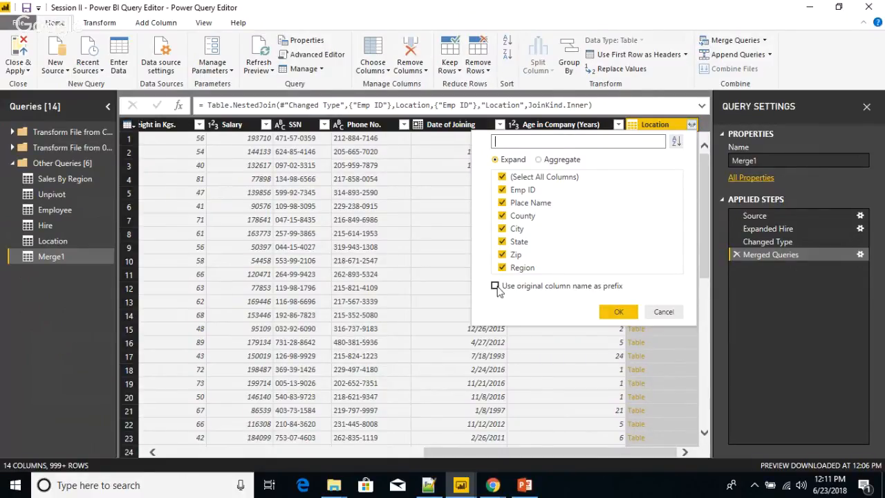
{"action": "left_click", "coordinate": [503, 178]}
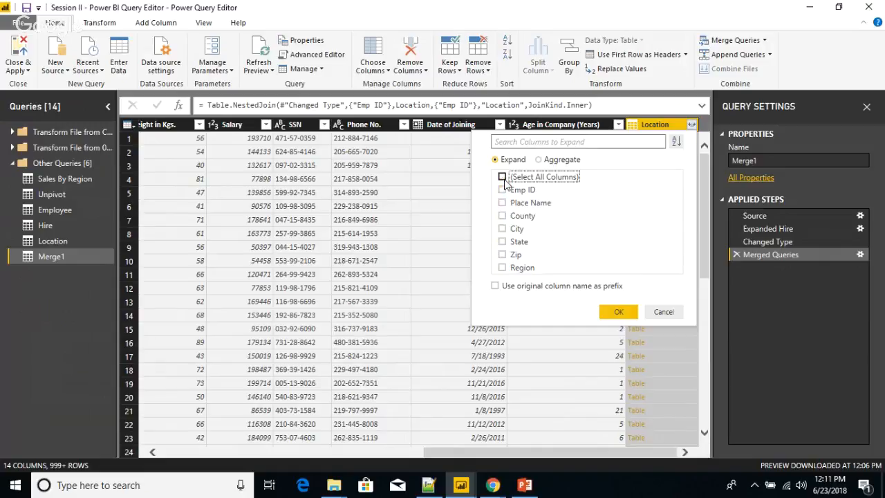
{"action": "left_click", "coordinate": [503, 217]}
{"action": "left_click", "coordinate": [503, 242]}
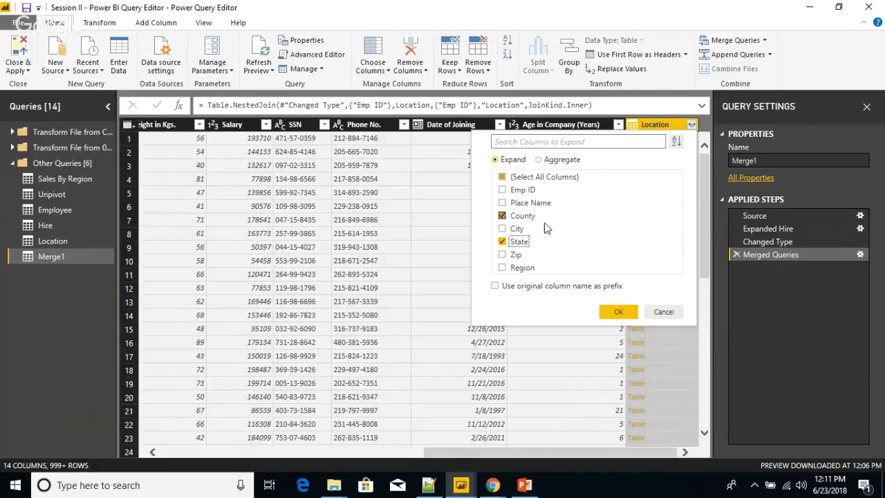
{"action": "left_click", "coordinate": [617, 311]}
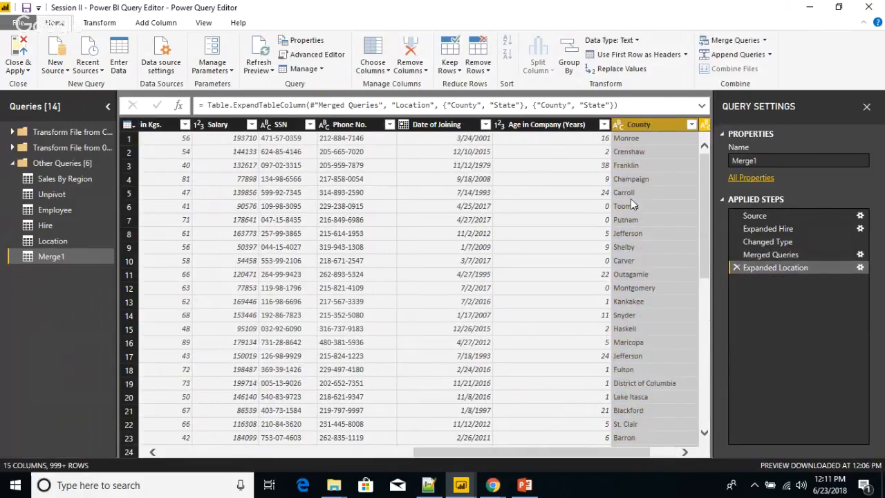
Step: Examine the expanded County and State columns alongside Age in Company (Years) in the merged query
{"action": "left_click", "coordinate": [630, 272]}
{"action": "key", "text": "Right"}
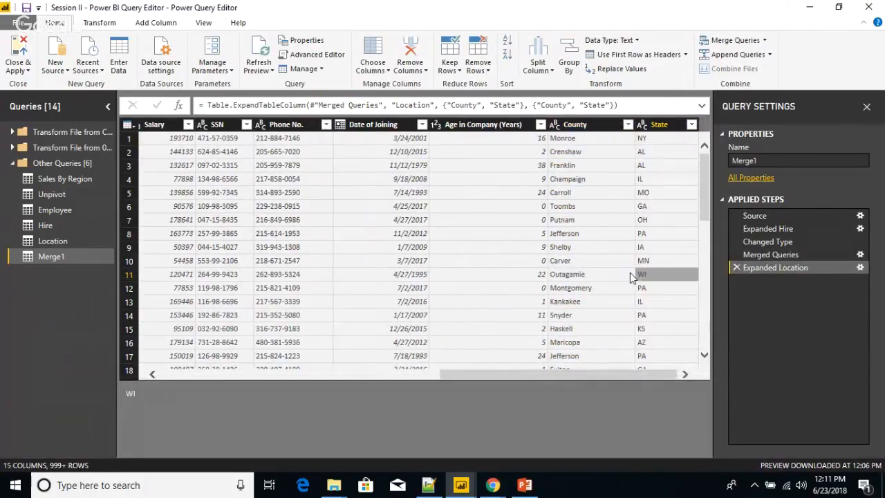
{"action": "left_click", "coordinate": [585, 141]}
{"action": "left_click", "coordinate": [648, 142]}
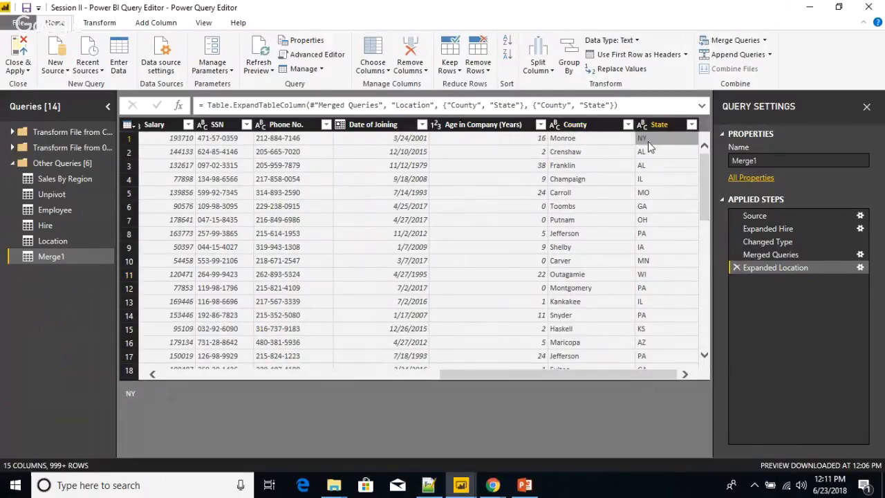
{"action": "left_click", "coordinate": [597, 143]}
{"action": "key", "text": "Left"}
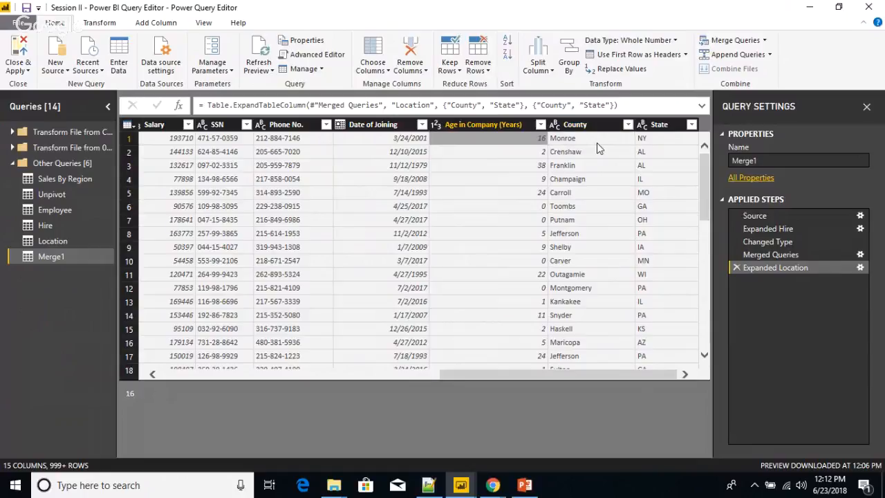
{"action": "key", "text": "Right"}
{"action": "key", "text": "Right"}
{"action": "key", "text": "Left"}
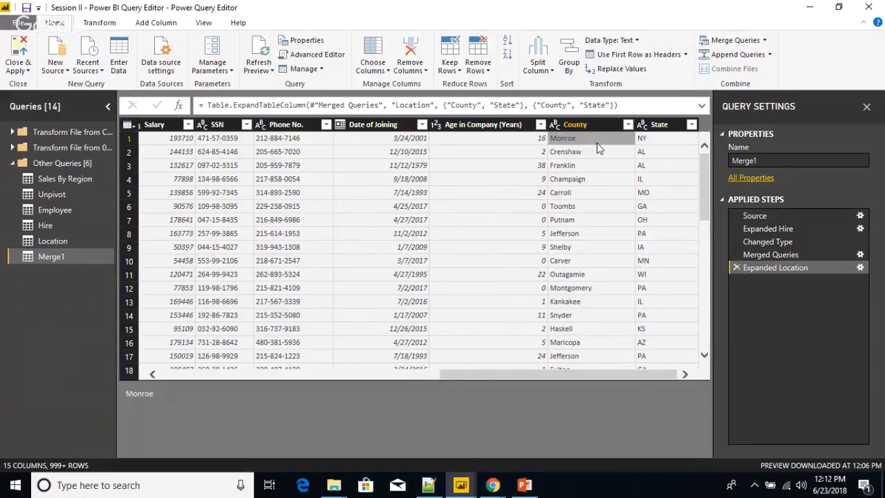
Step: Rename the merged query as Employee Details
{"action": "left_click", "coordinate": [762, 161]}
{"action": "double_click", "coordinate": [762, 160]}
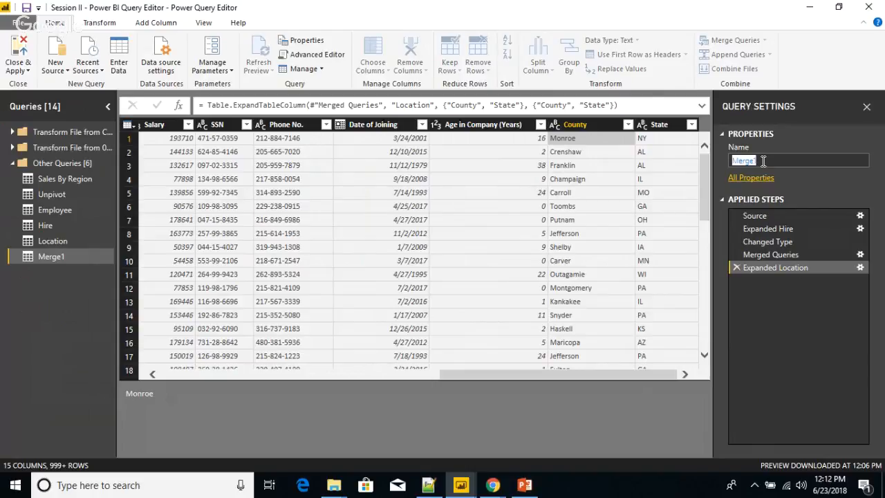
{"action": "type", "text": "Employee Deta"}
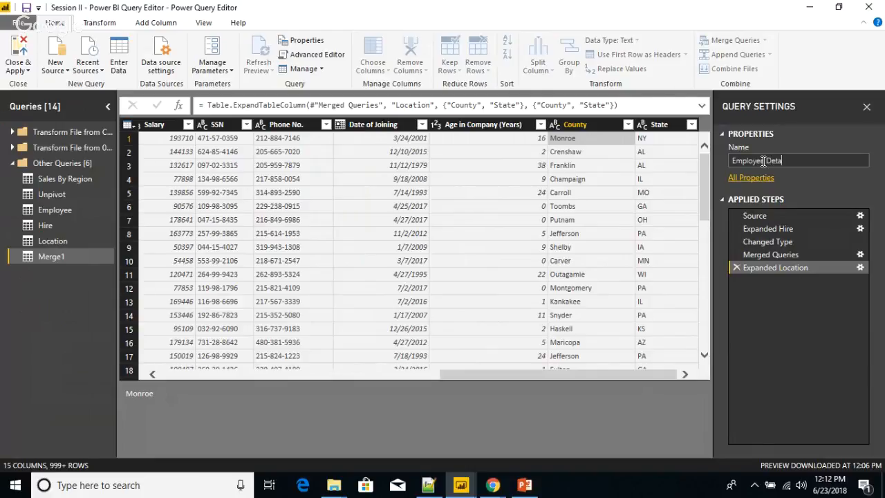
{"action": "type", "text": "ils"}
{"action": "key", "text": "Return"}
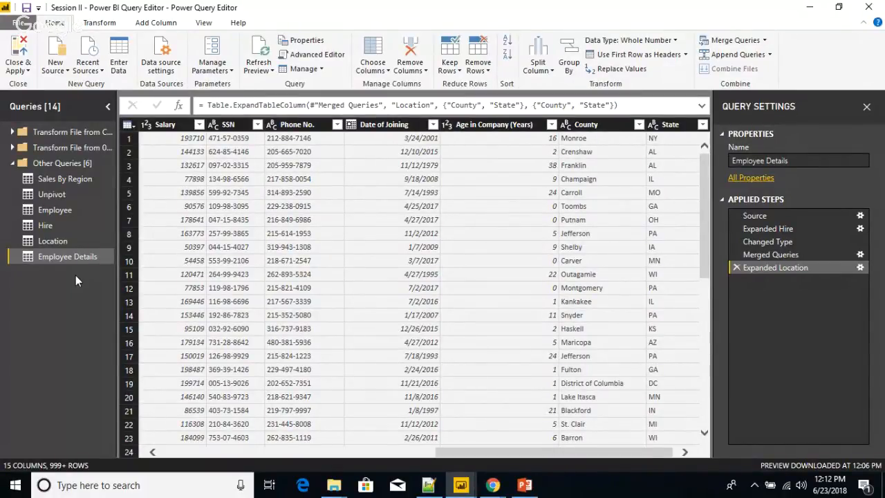
Step: Disable loading into the report for the Employee, Hire and Location source queries
{"action": "left_click", "coordinate": [67, 211]}
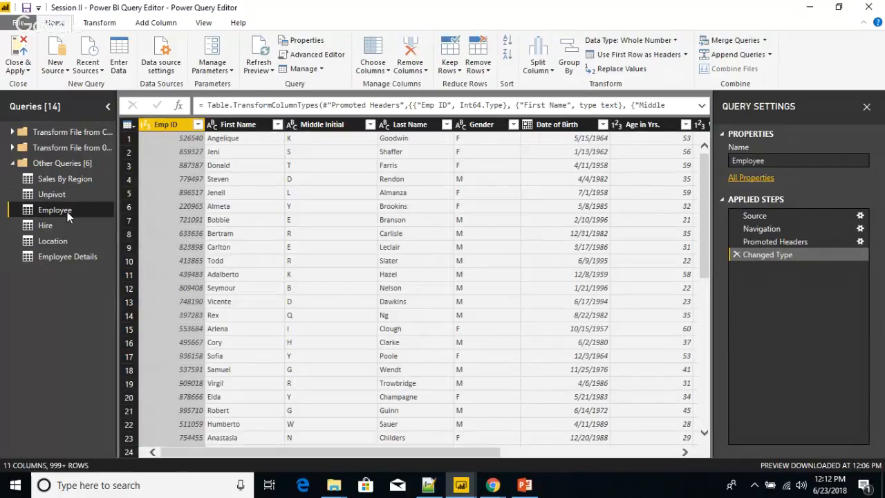
{"action": "right_click", "coordinate": [67, 212]}
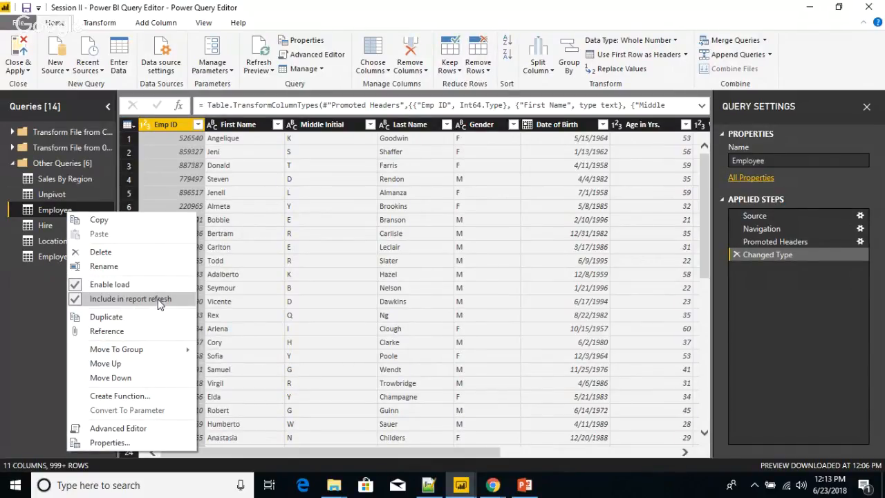
{"action": "left_click", "coordinate": [77, 286]}
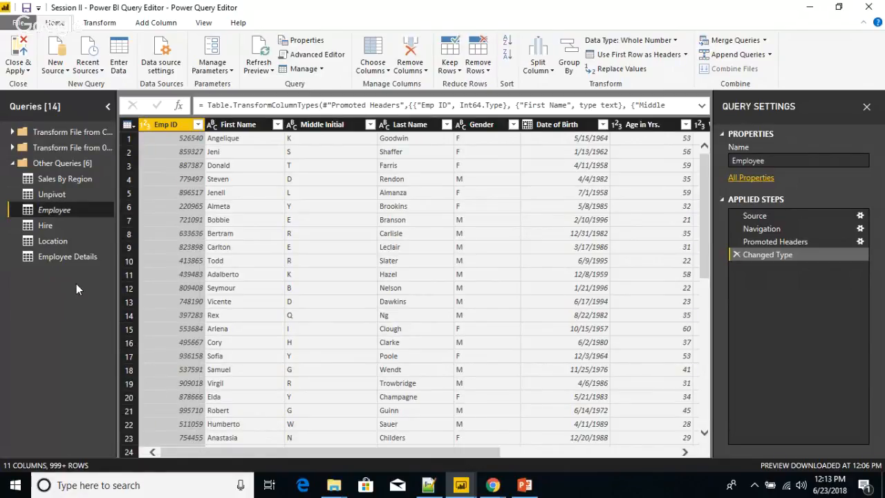
{"action": "left_click", "coordinate": [58, 231]}
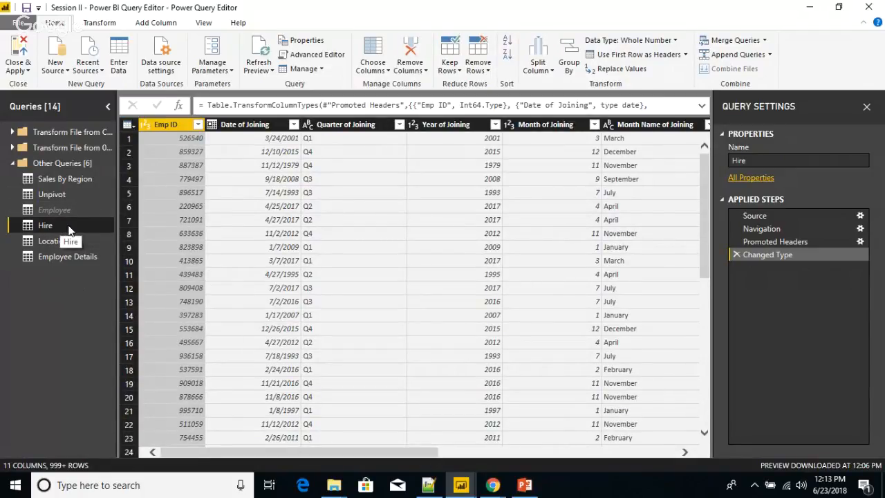
{"action": "right_click", "coordinate": [68, 229]}
{"action": "left_click", "coordinate": [77, 297]}
{"action": "left_click", "coordinate": [76, 244]}
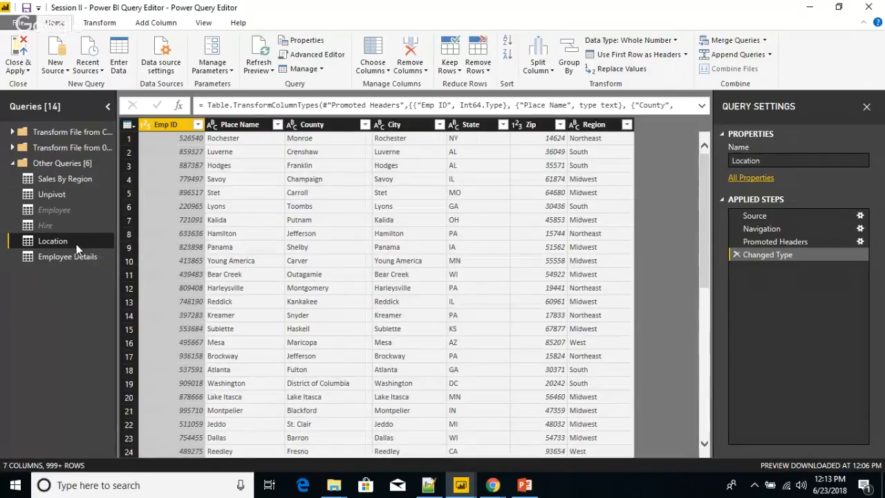
{"action": "right_click", "coordinate": [76, 244]}
{"action": "left_click", "coordinate": [85, 302]}
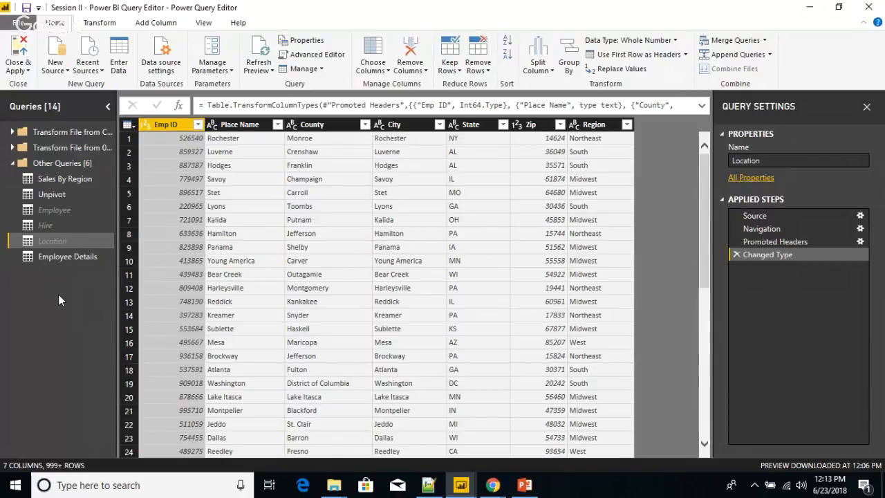
Step: Return to the Employee Details query, and close the query editor with all query changes applied to the report
{"action": "left_click", "coordinate": [64, 258]}
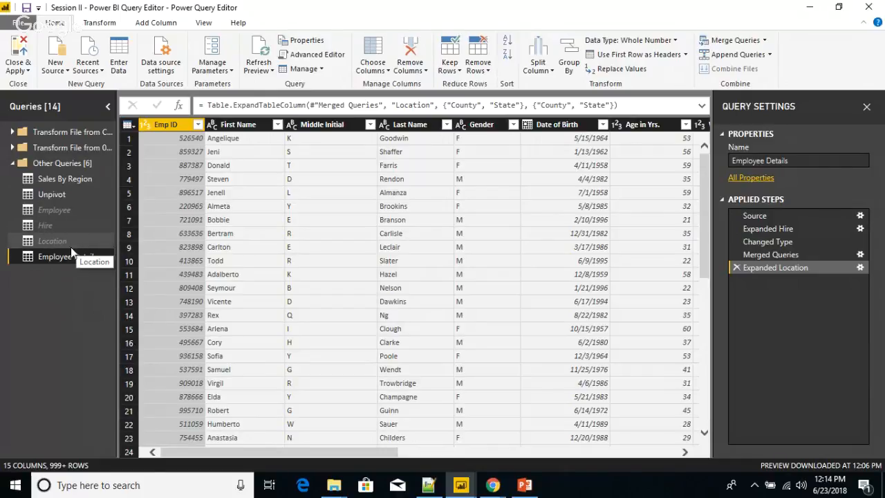
{"action": "right_click", "coordinate": [172, 133]}
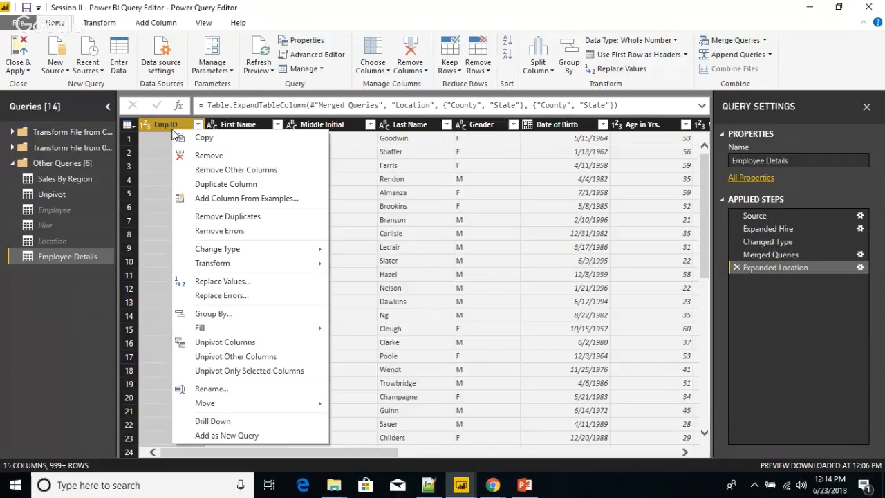
{"action": "left_click", "coordinate": [77, 297]}
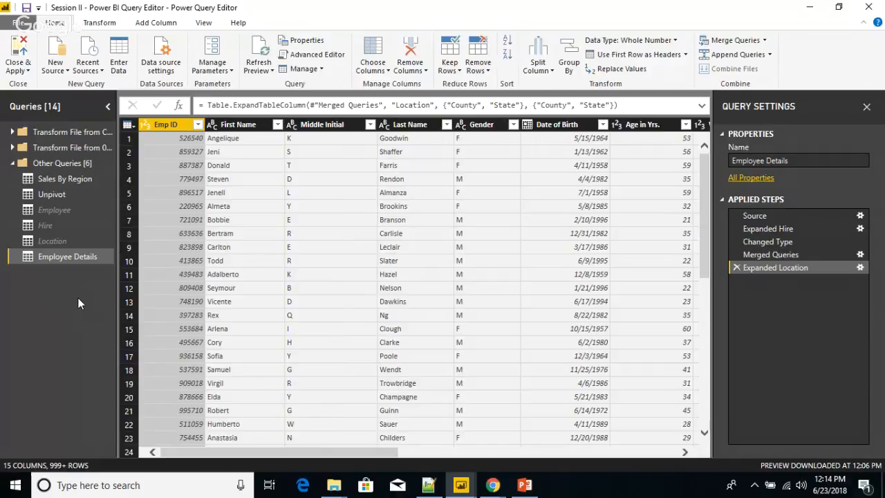
{"action": "left_click", "coordinate": [27, 72]}
{"action": "left_click", "coordinate": [38, 85]}
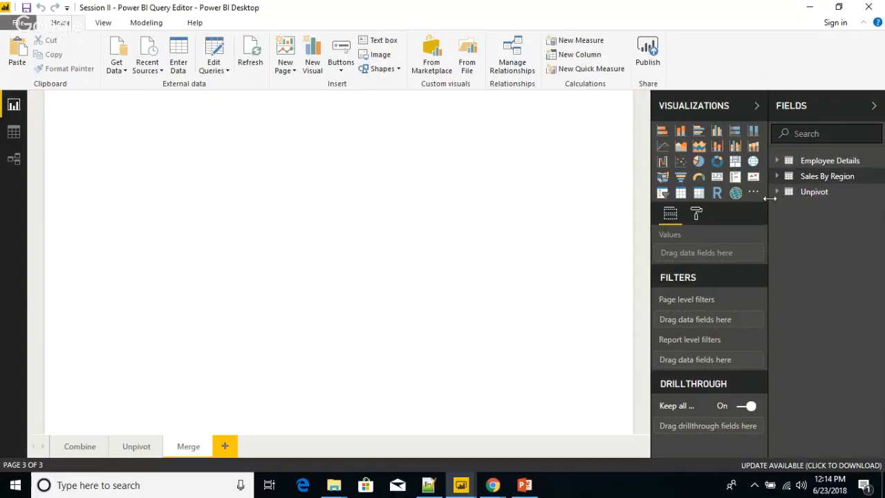
Step: List the fields of the Employee Details table and look at the options available for Emp ID
{"action": "left_click", "coordinate": [777, 162]}
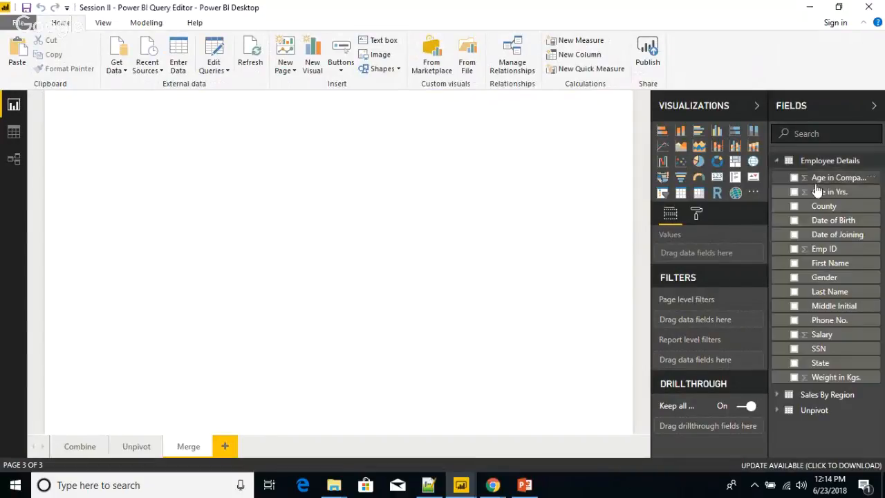
{"action": "right_click", "coordinate": [835, 251]}
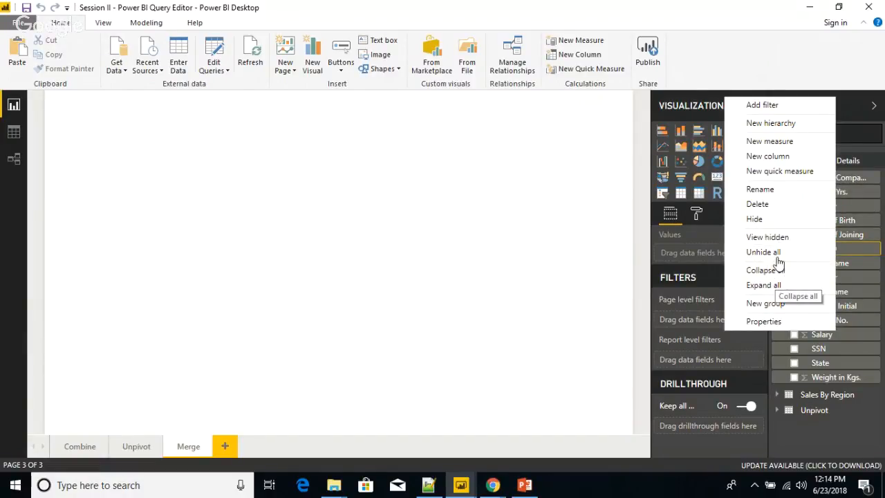
{"action": "left_click", "coordinate": [516, 212]}
{"action": "left_click", "coordinate": [214, 49]}
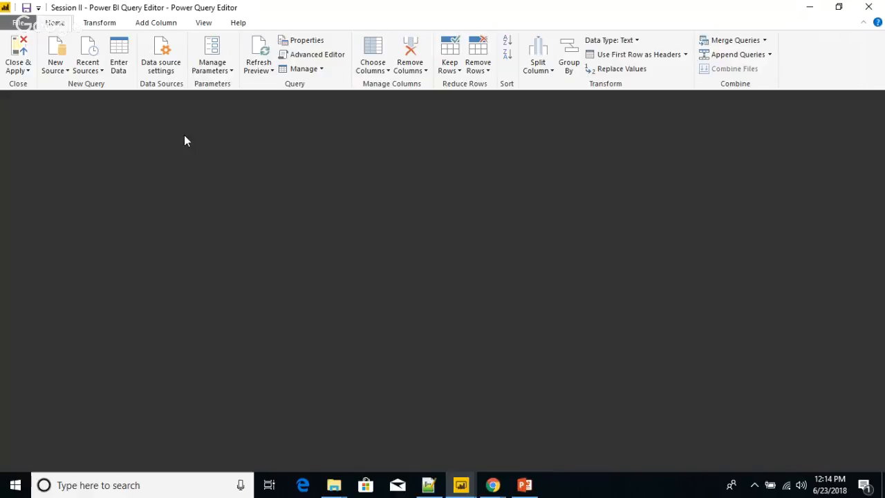
{"action": "left_click", "coordinate": [458, 483]}
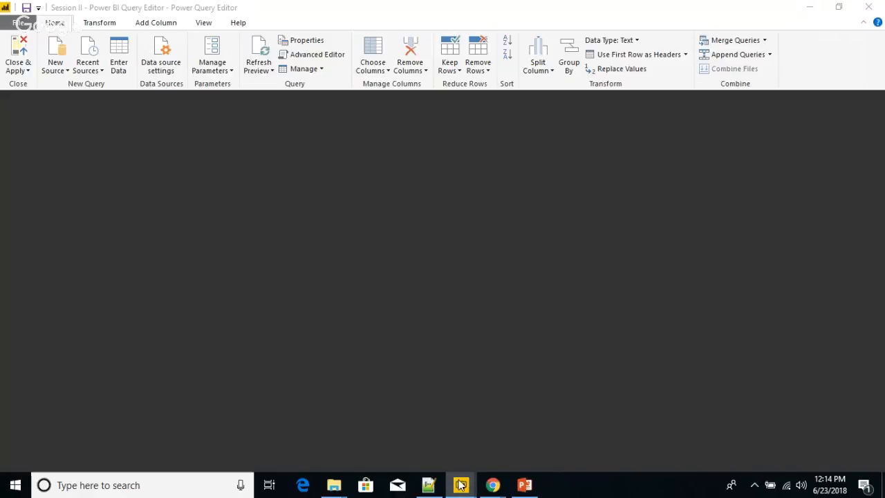
{"action": "left_click", "coordinate": [604, 433]}
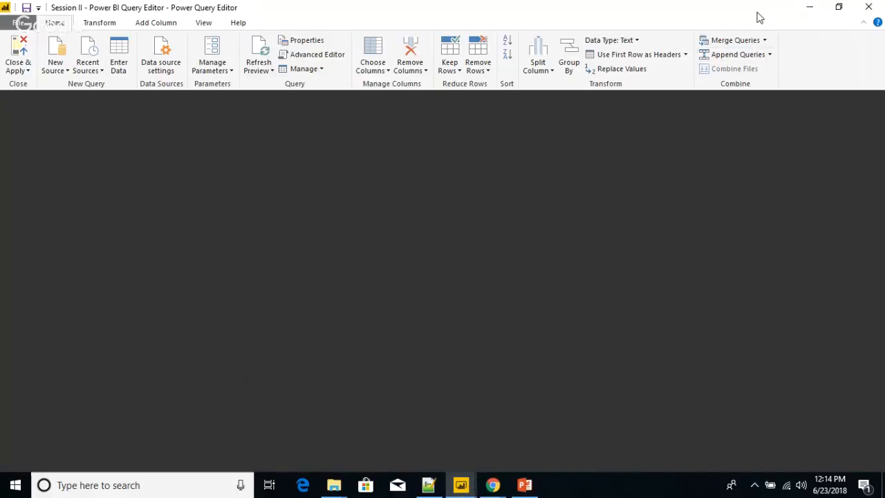
{"action": "left_click", "coordinate": [838, 7]}
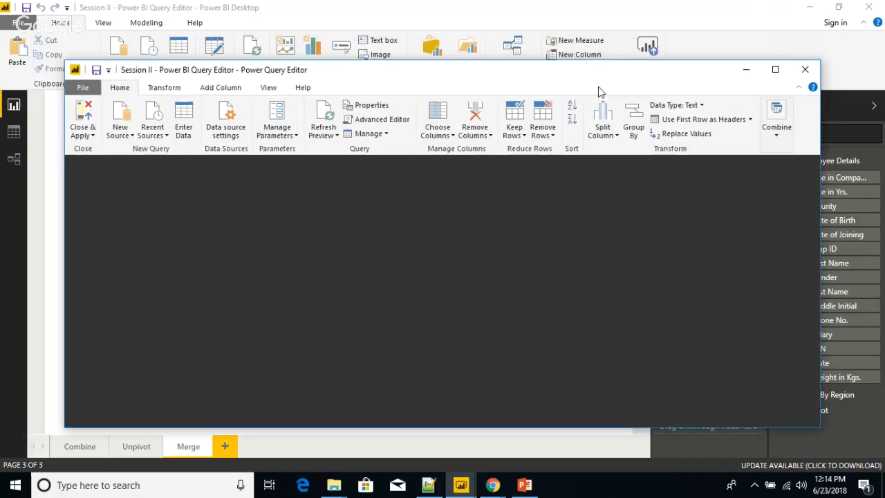
{"action": "left_click", "coordinate": [804, 71]}
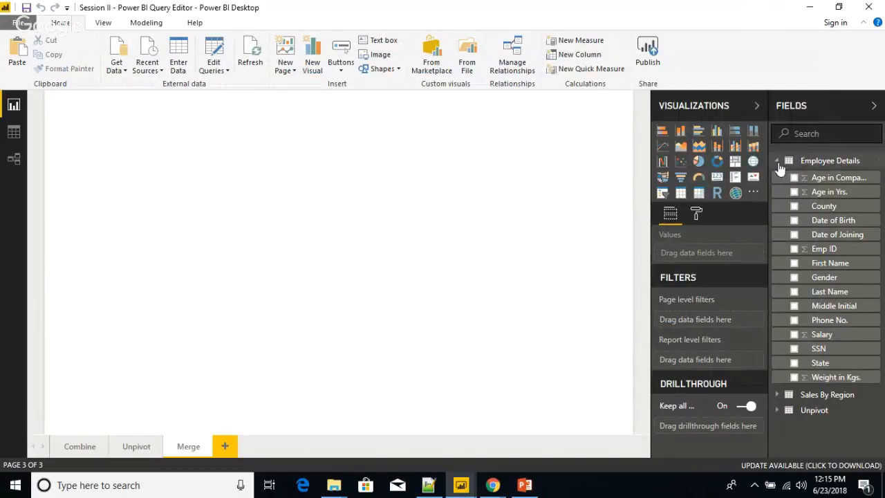
Step: Hide the Emp ID field of the Employee Details table from the report's field list
{"action": "left_click", "coordinate": [777, 163]}
{"action": "left_click", "coordinate": [778, 164]}
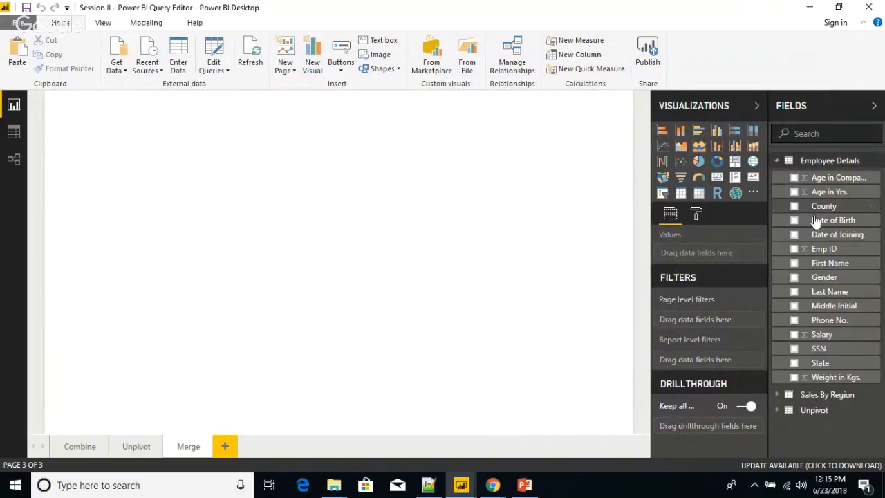
{"action": "left_click", "coordinate": [874, 251]}
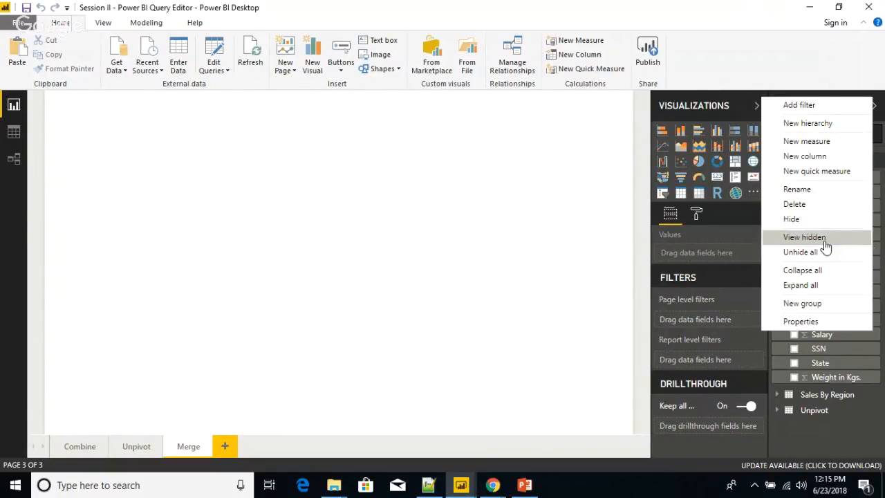
{"action": "left_click", "coordinate": [803, 223]}
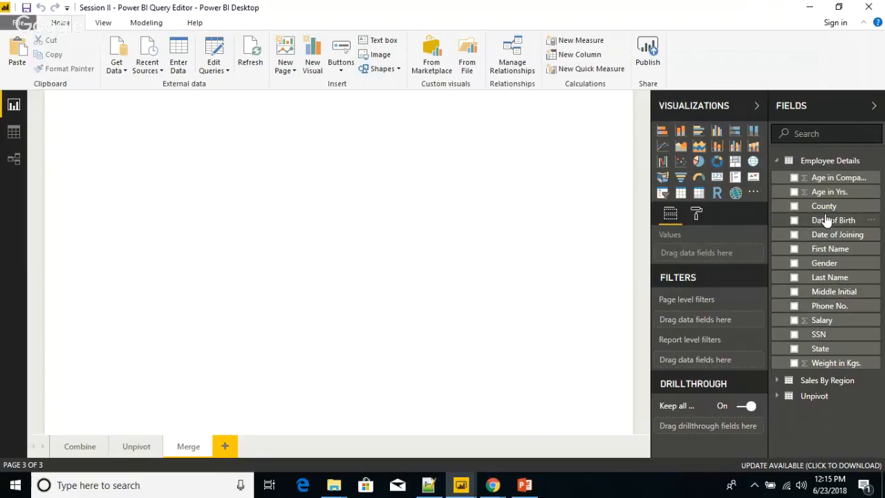
Step: Create a table on the Merge page with Gender and the Count of First Name from Employee Details
{"action": "left_click", "coordinate": [777, 161]}
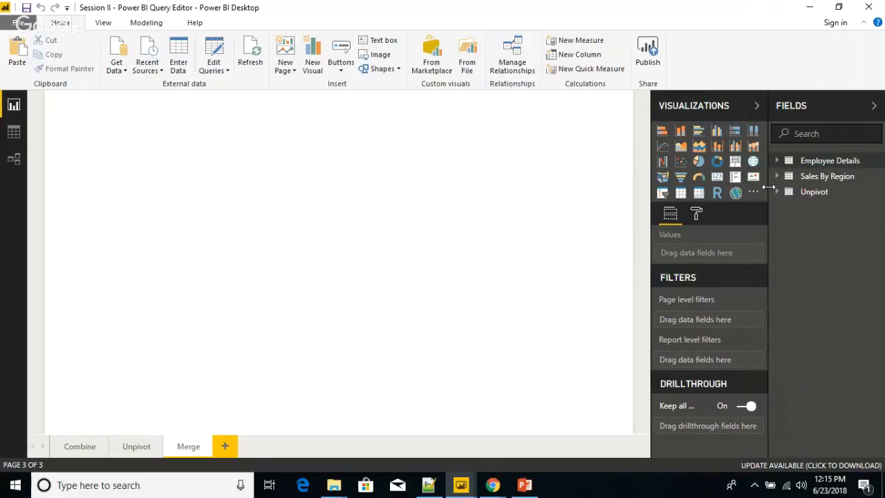
{"action": "left_click", "coordinate": [777, 162]}
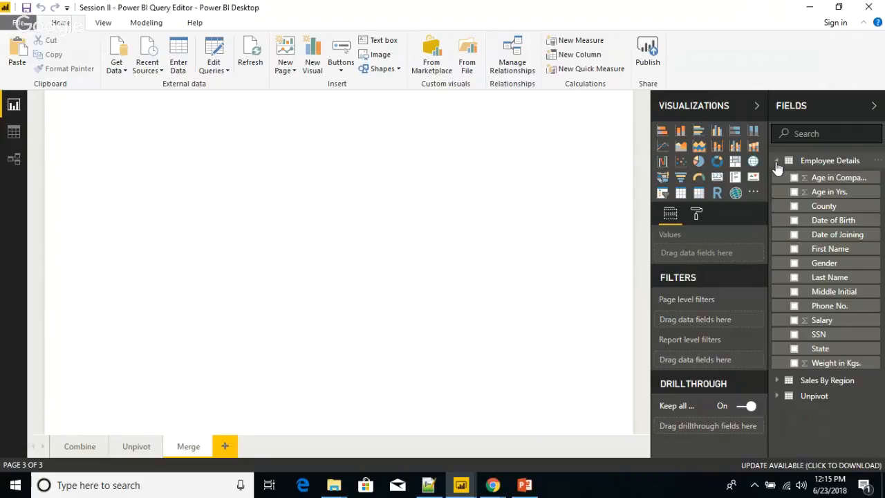
{"action": "left_click", "coordinate": [794, 263]}
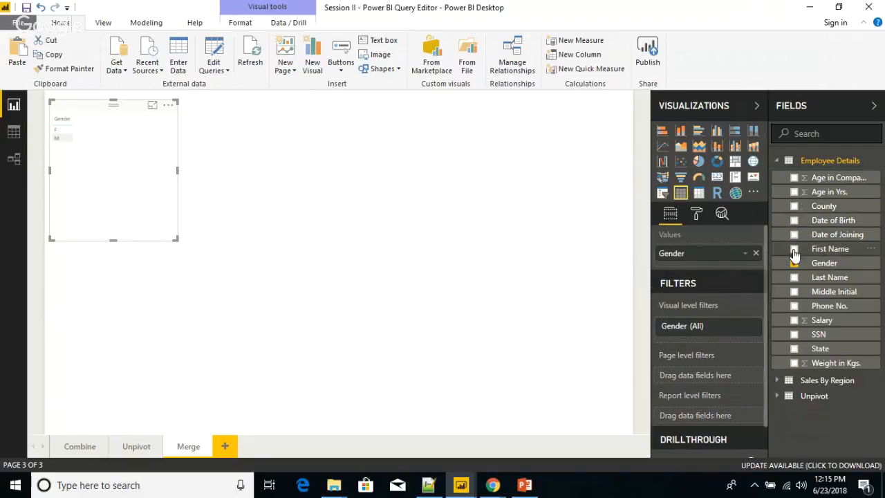
{"action": "left_click", "coordinate": [794, 250]}
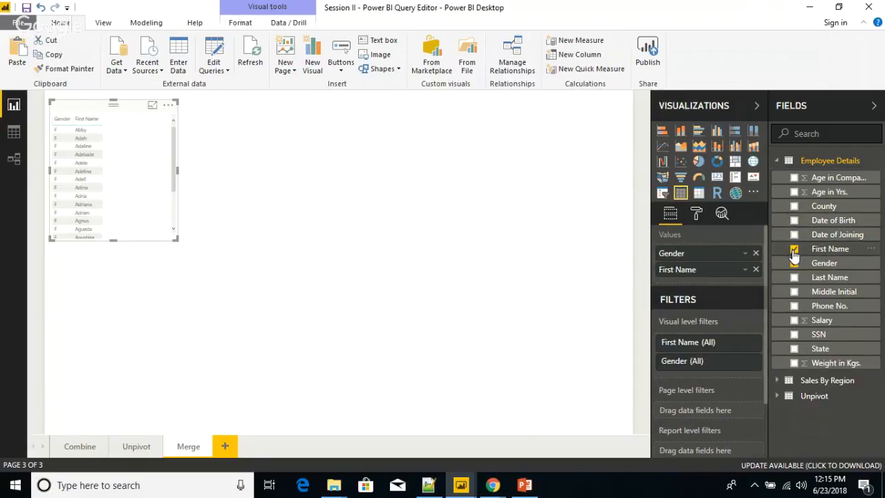
{"action": "left_click", "coordinate": [745, 270]}
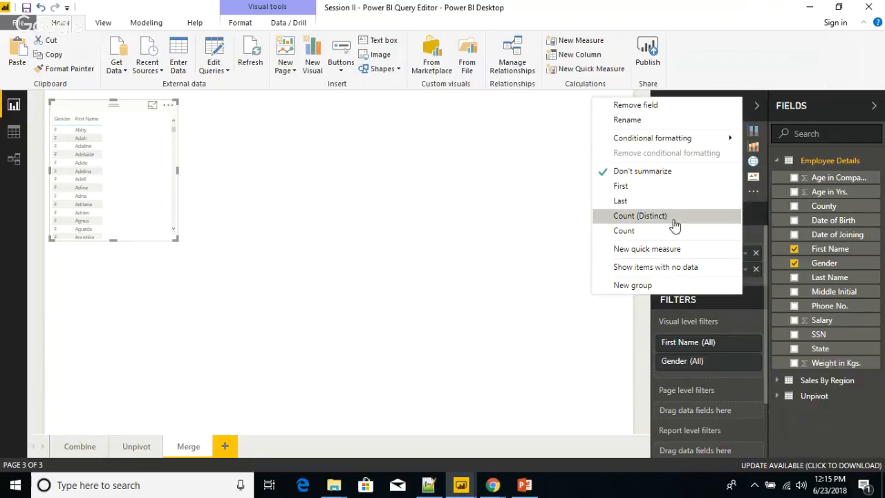
{"action": "left_click", "coordinate": [644, 233]}
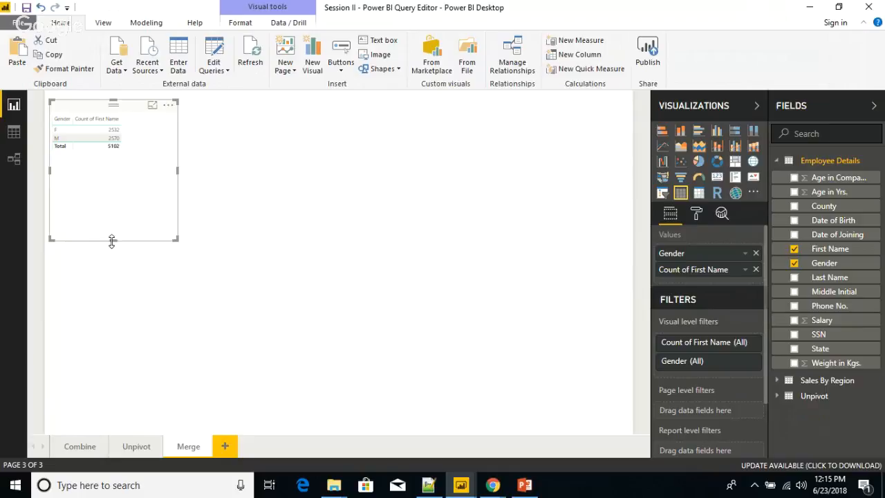
Step: Shorten the gender table to fit its rows and move it away from the page's upper-left corner
{"action": "left_click_drag", "start_coordinate": [112, 237], "coordinate": [109, 157]}
{"action": "left_click", "coordinate": [109, 158]}
{"action": "left_click", "coordinate": [102, 105]}
{"action": "left_click_drag", "start_coordinate": [102, 104], "coordinate": [194, 148]}
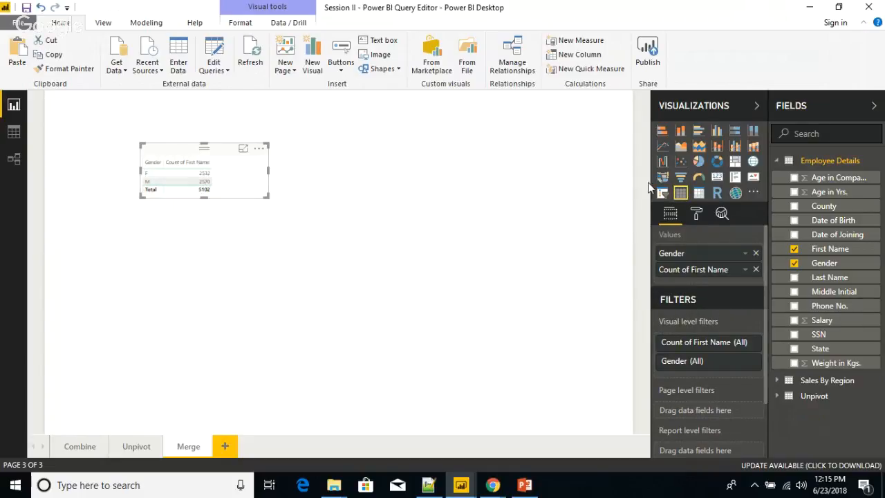
Step: Set the gender table's grid text size to 14 and increase the table's height to fit all rows
{"action": "left_click", "coordinate": [696, 215]}
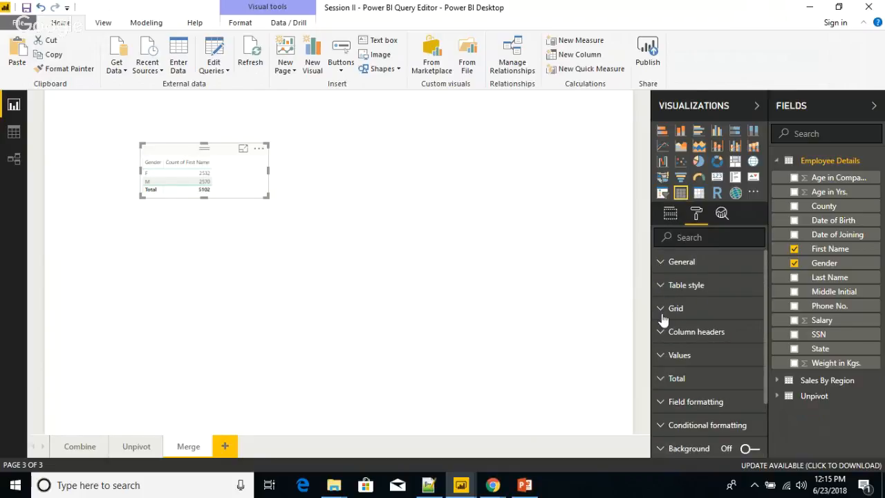
{"action": "left_click", "coordinate": [662, 314]}
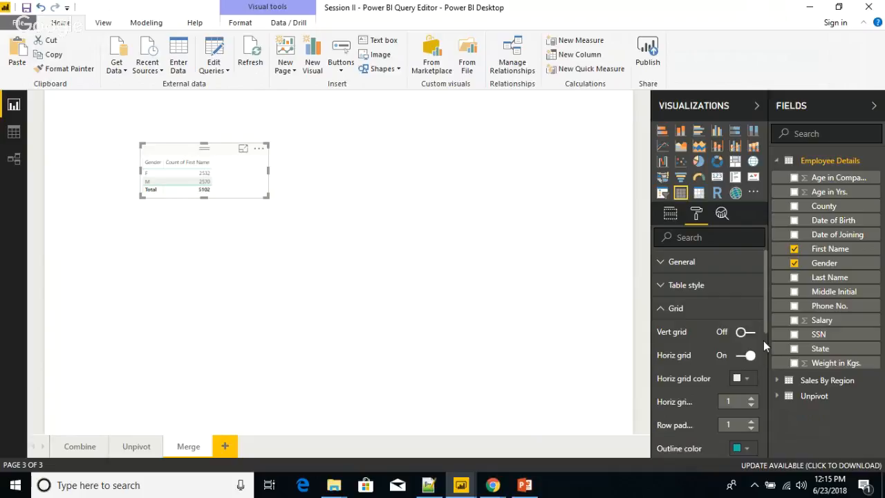
{"action": "left_click_drag", "start_coordinate": [766, 333], "coordinate": [759, 375]}
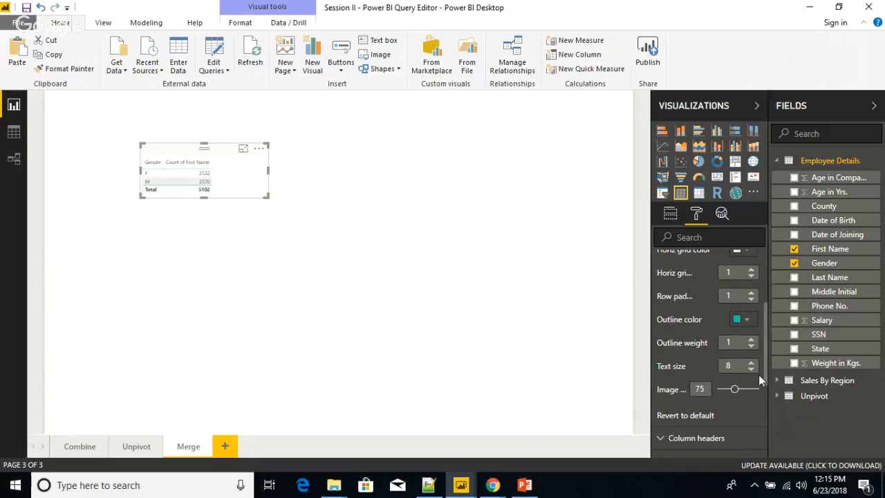
{"action": "left_click", "coordinate": [752, 364]}
{"action": "left_click", "coordinate": [752, 363]}
{"action": "left_click", "coordinate": [751, 363]}
{"action": "left_click", "coordinate": [751, 363]}
{"action": "left_click", "coordinate": [752, 363]}
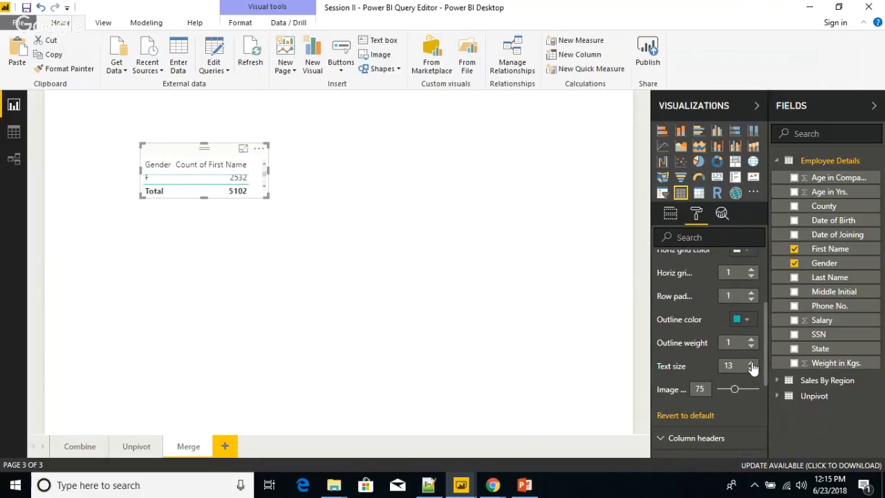
{"action": "left_click", "coordinate": [752, 364]}
{"action": "left_click_drag", "start_coordinate": [205, 197], "coordinate": [204, 221]}
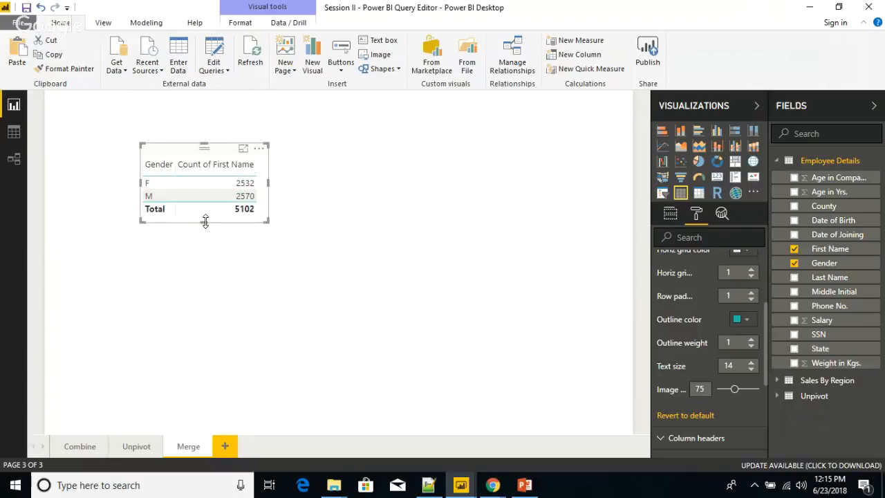
Step: Duplicate the gender table three times and place the copies in separate free areas of the page
{"action": "left_click", "coordinate": [301, 244]}
{"action": "left_click", "coordinate": [175, 148]}
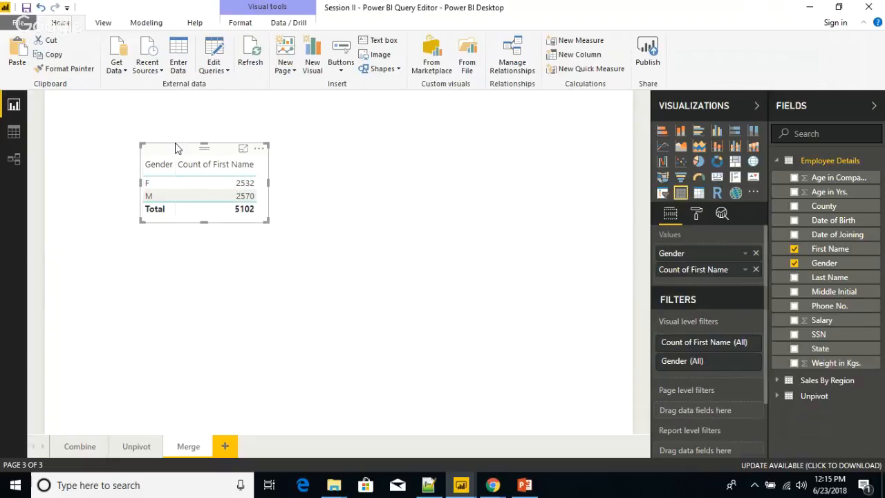
{"action": "left_click_drag", "start_coordinate": [176, 149], "coordinate": [397, 156]}
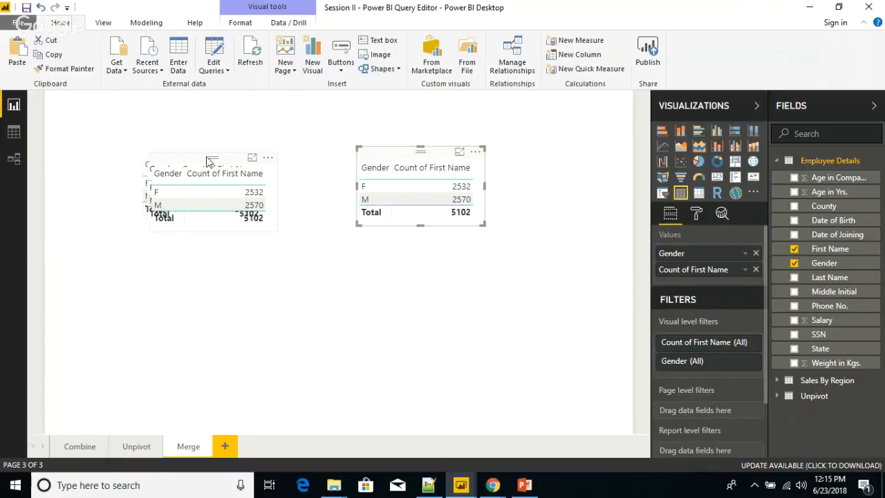
{"action": "left_click_drag", "start_coordinate": [203, 159], "coordinate": [149, 282]}
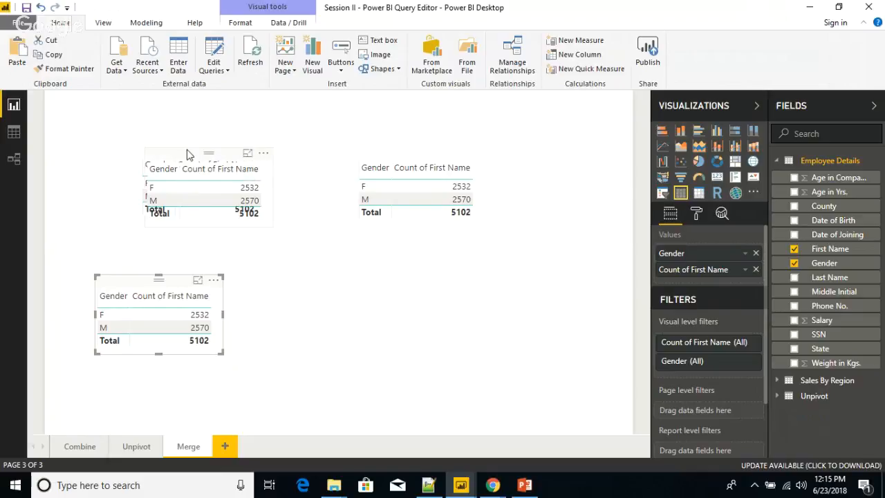
{"action": "left_click_drag", "start_coordinate": [187, 153], "coordinate": [315, 253]}
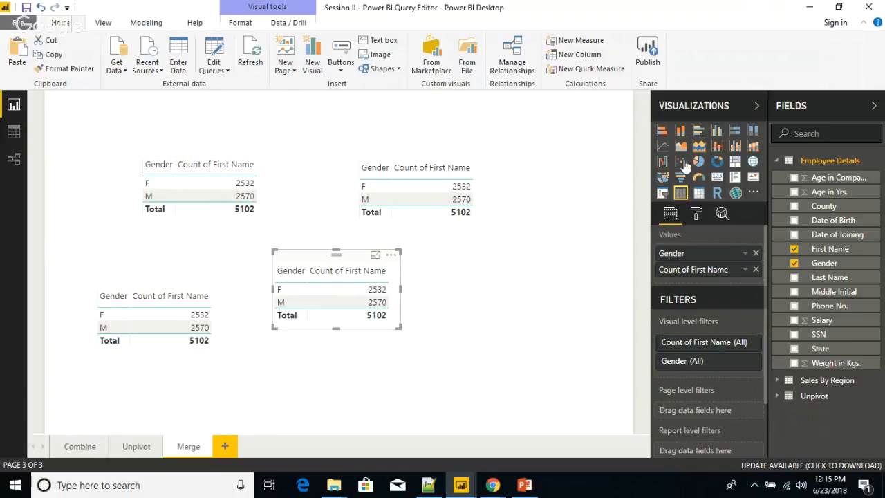
Step: Convert the lower-middle table copy to a clustered column chart, and test filtering the page by gender M from the upper-right table
{"action": "left_click", "coordinate": [717, 130]}
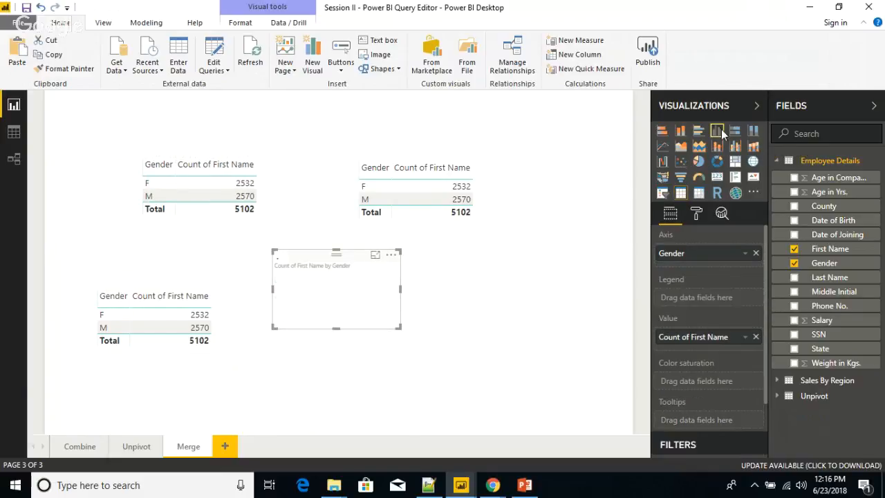
{"action": "left_click", "coordinate": [427, 199]}
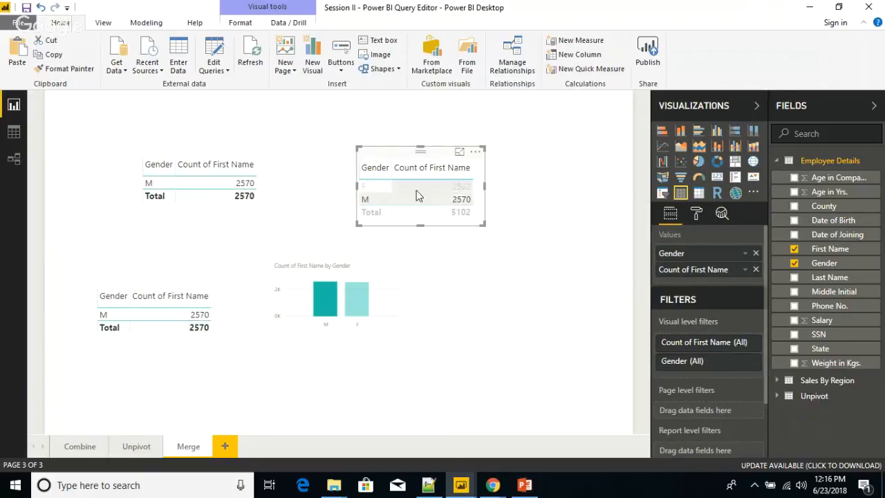
{"action": "left_click", "coordinate": [411, 209]}
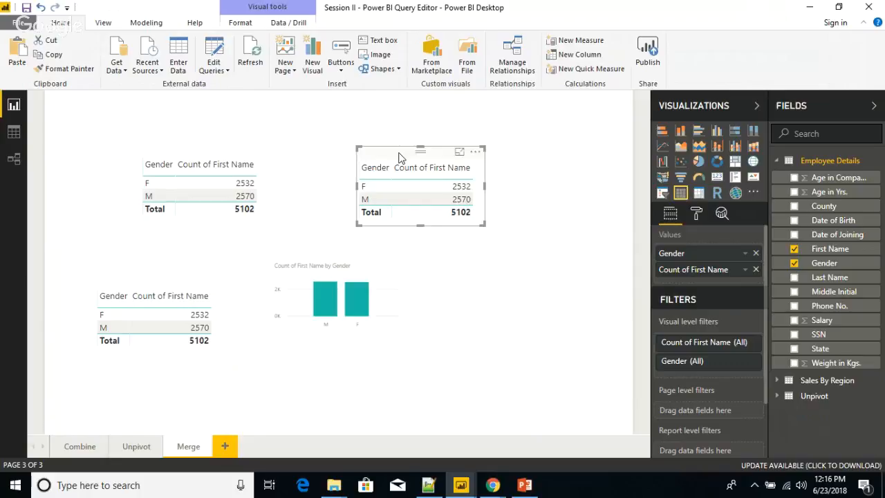
{"action": "left_click", "coordinate": [369, 199]}
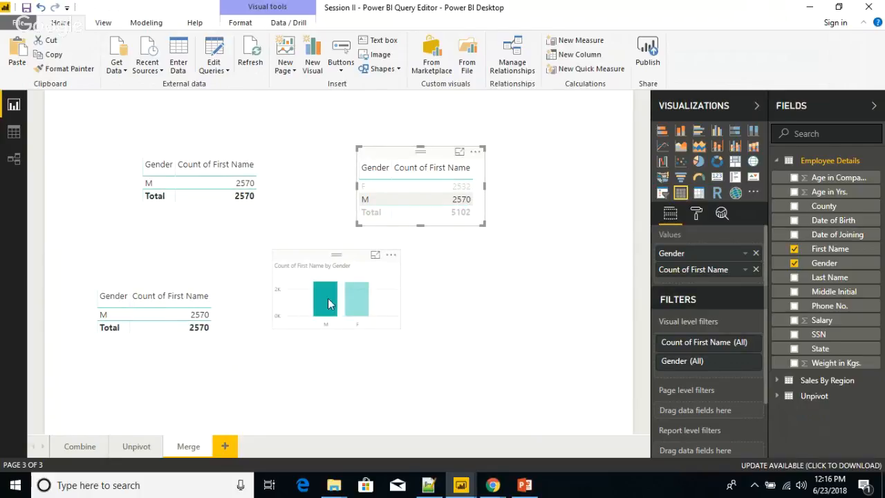
{"action": "left_click", "coordinate": [376, 200]}
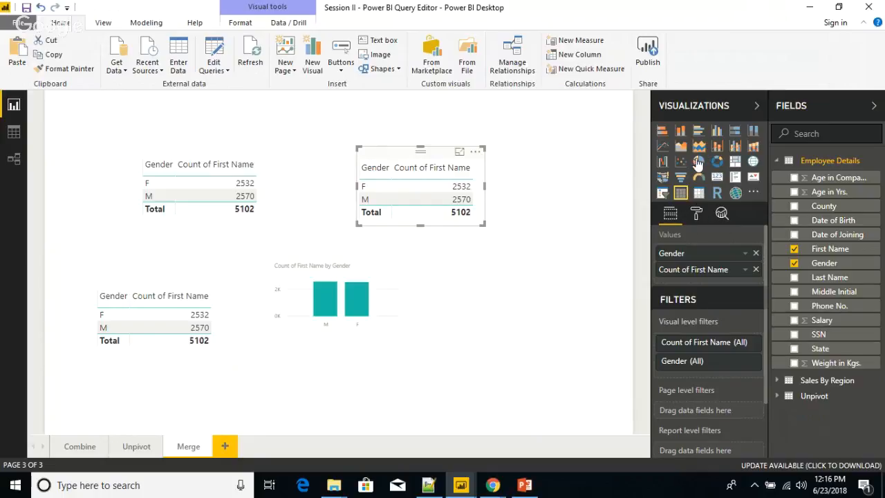
Step: Convert the upper-right table copy to a pie chart and the lower-left copy to a treemap
{"action": "left_click", "coordinate": [699, 161]}
{"action": "left_click", "coordinate": [182, 283]}
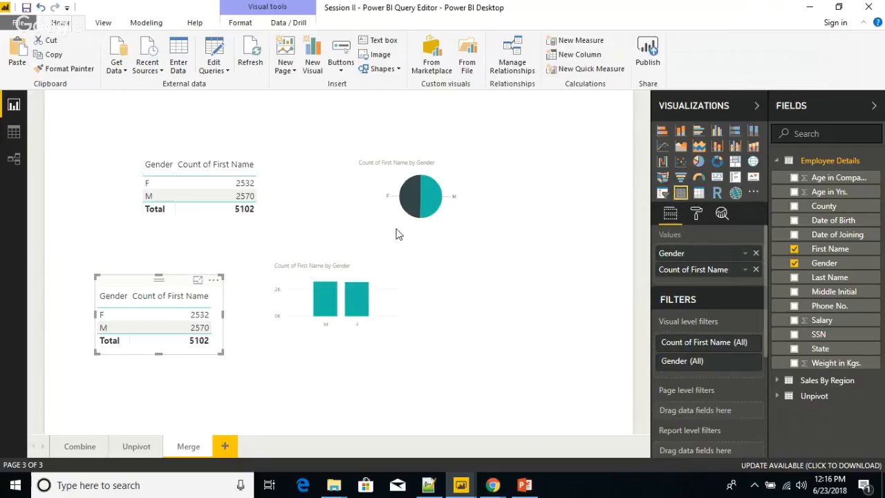
{"action": "left_click", "coordinate": [736, 163]}
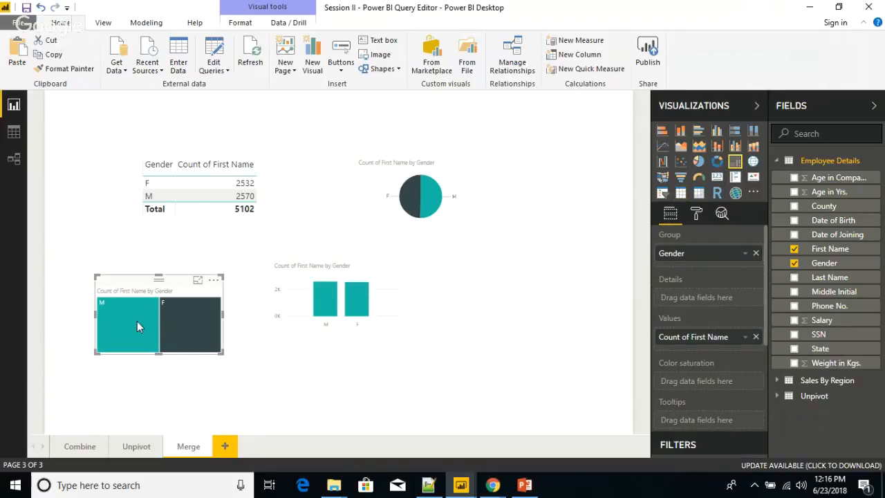
{"action": "left_click", "coordinate": [214, 394]}
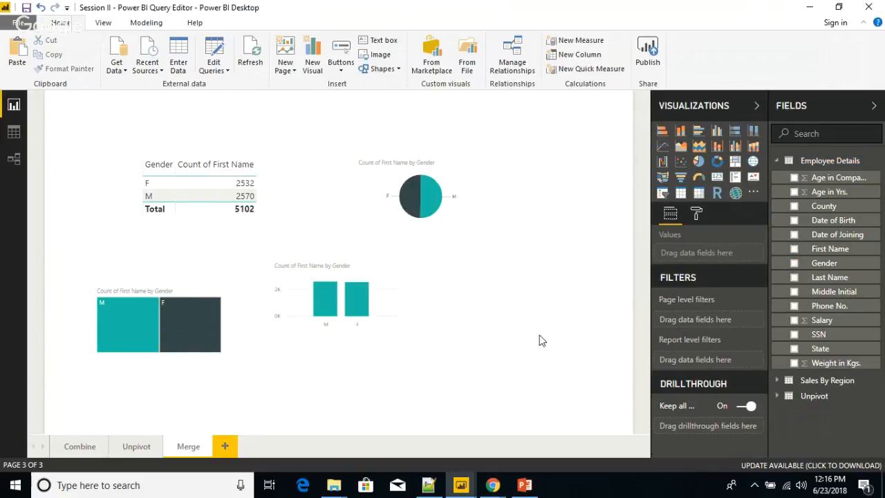
Step: Add a clustered column chart with Age in Yrs. on the axis and Count (Distinct) of First Name as the value
{"action": "left_click", "coordinate": [794, 193]}
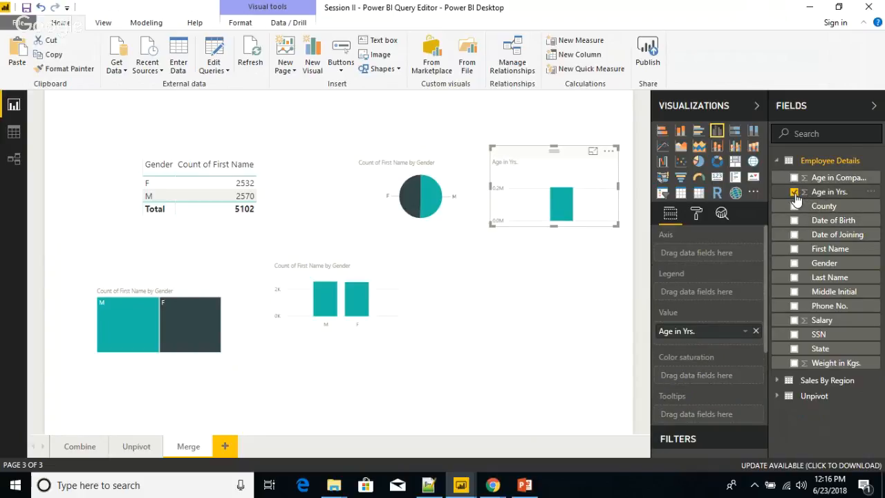
{"action": "left_click", "coordinate": [795, 250]}
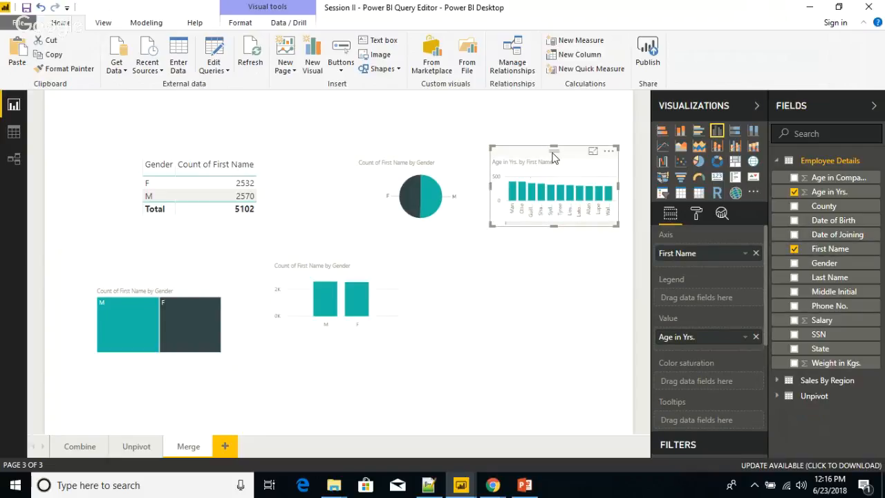
{"action": "left_click_drag", "start_coordinate": [553, 156], "coordinate": [549, 206]}
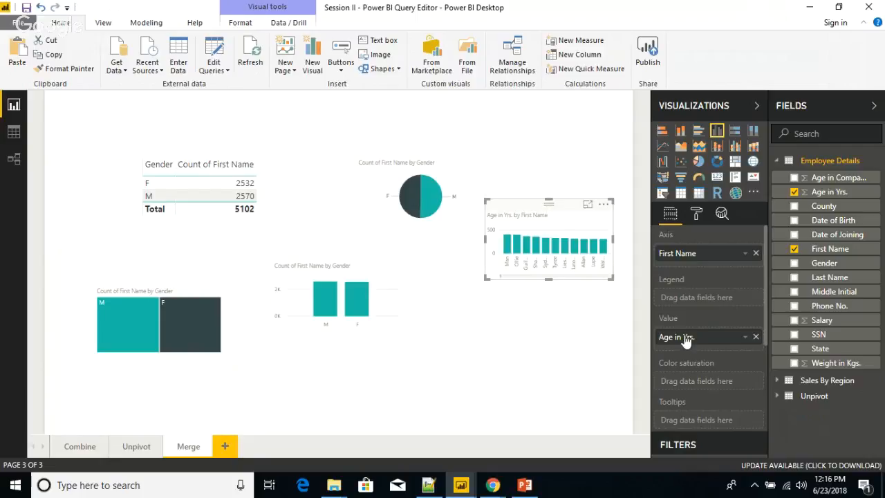
{"action": "right_click", "coordinate": [682, 255]}
{"action": "left_click", "coordinate": [679, 245]}
{"action": "mouse_move", "coordinate": [678, 255]}
{"action": "left_mouse_down"}
{"action": "mouse_move", "coordinate": [688, 338]}
{"action": "mouse_move", "coordinate": [675, 339]}
{"action": "mouse_move", "coordinate": [693, 261]}
{"action": "left_mouse_up"}
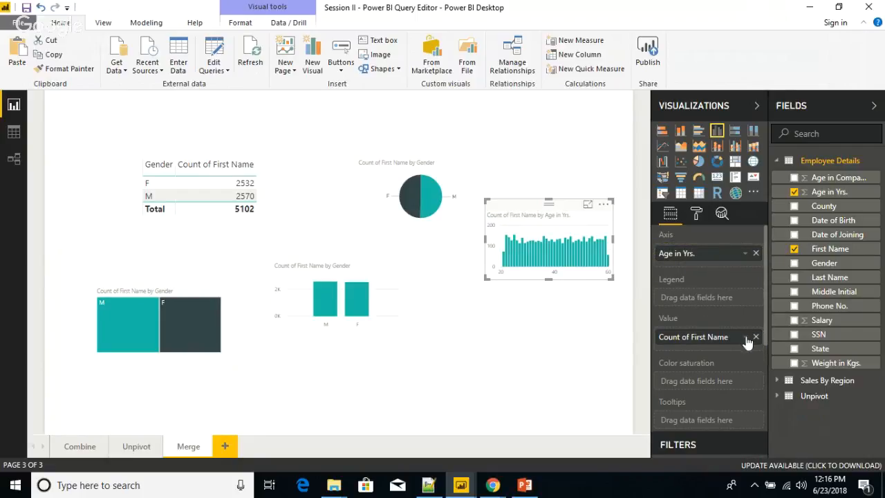
{"action": "left_click", "coordinate": [745, 337]}
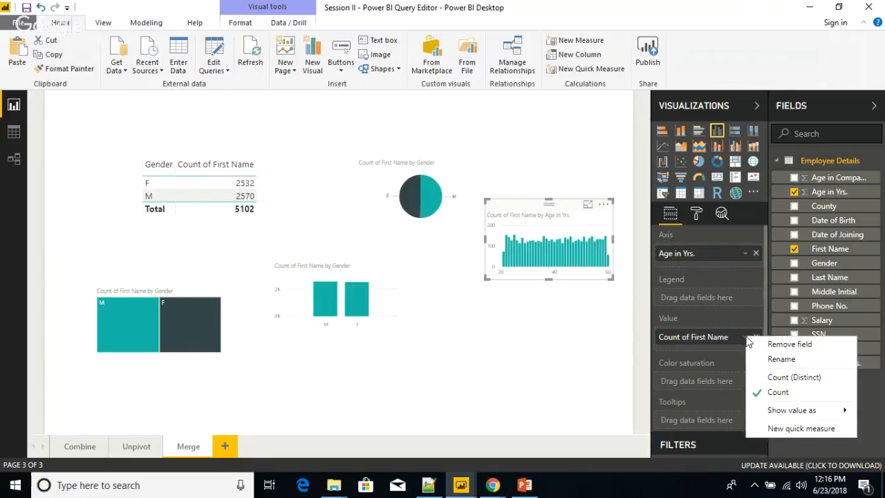
{"action": "left_click", "coordinate": [780, 378]}
Step: Widen the age chart across the lower part of the page and arrange the gender table, treemap and column chart above it
{"action": "left_click_drag", "start_coordinate": [487, 240], "coordinate": [127, 239]}
{"action": "left_click_drag", "start_coordinate": [290, 212], "coordinate": [236, 356]}
{"action": "left_click_drag", "start_coordinate": [144, 280], "coordinate": [114, 224]}
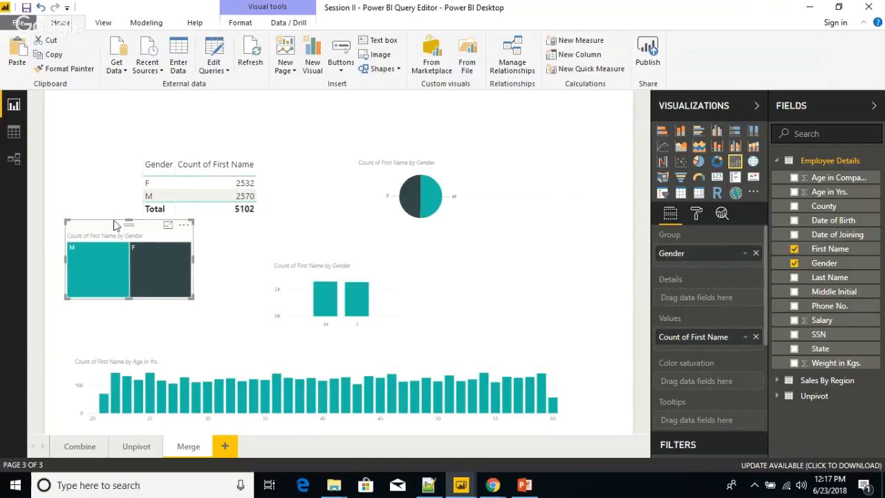
{"action": "left_click_drag", "start_coordinate": [311, 255], "coordinate": [299, 216]}
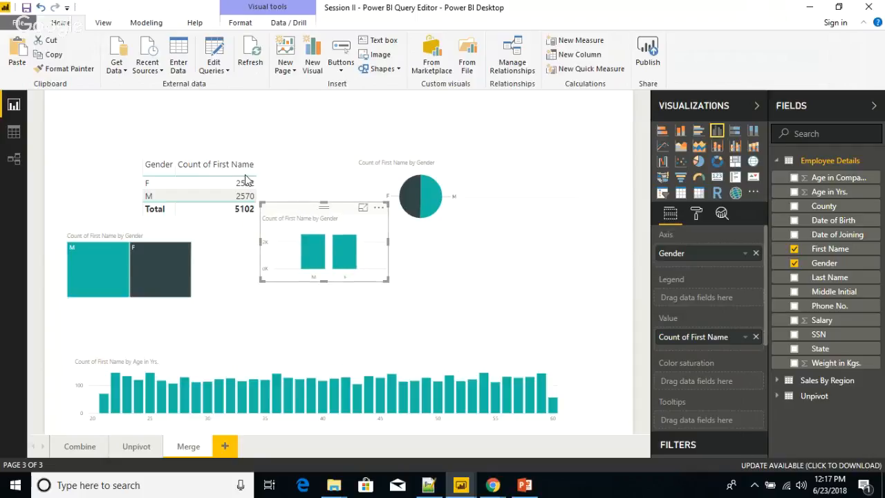
{"action": "left_click_drag", "start_coordinate": [183, 152], "coordinate": [143, 118]}
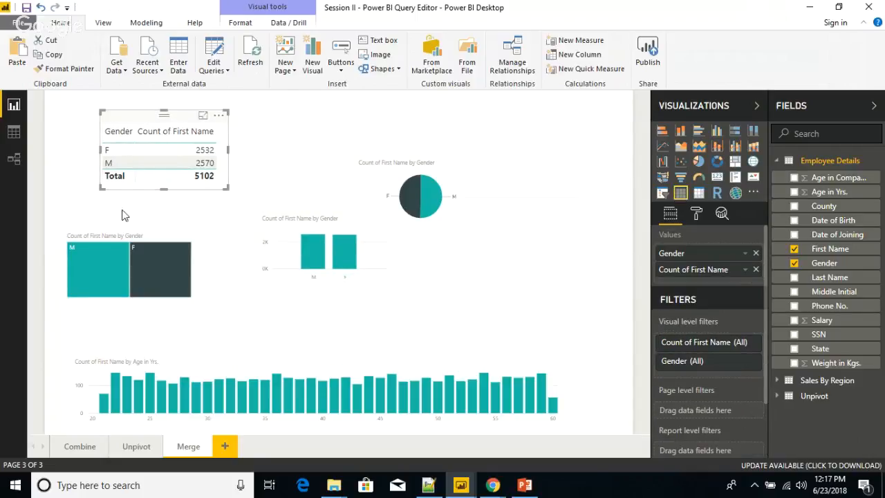
{"action": "left_click_drag", "start_coordinate": [111, 230], "coordinate": [116, 216]}
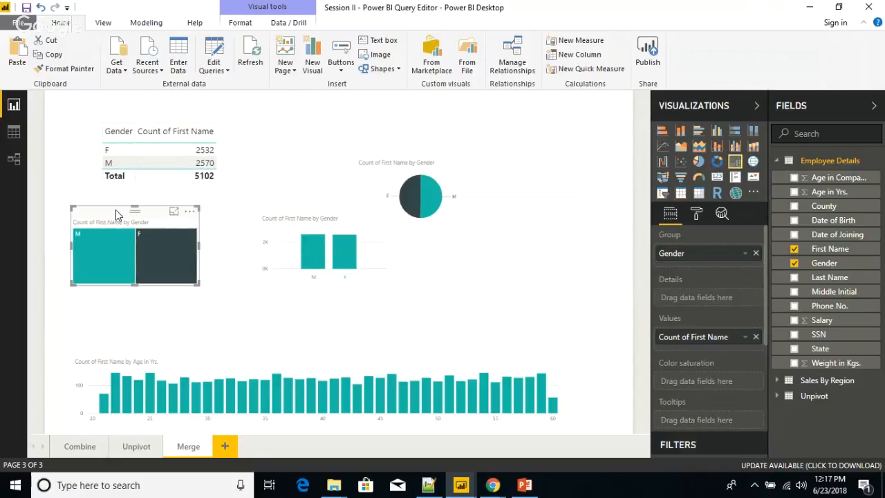
{"action": "mouse_move", "coordinate": [107, 411]}
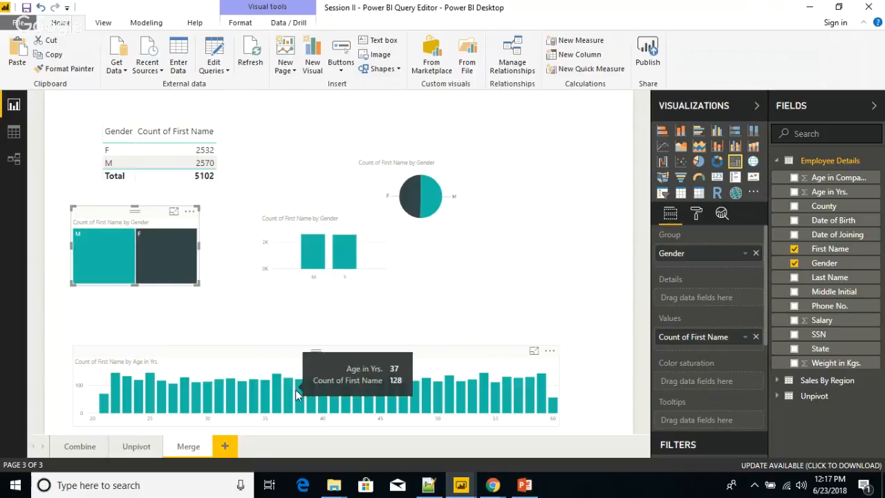
{"action": "left_click_drag", "start_coordinate": [310, 353], "coordinate": [347, 321]}
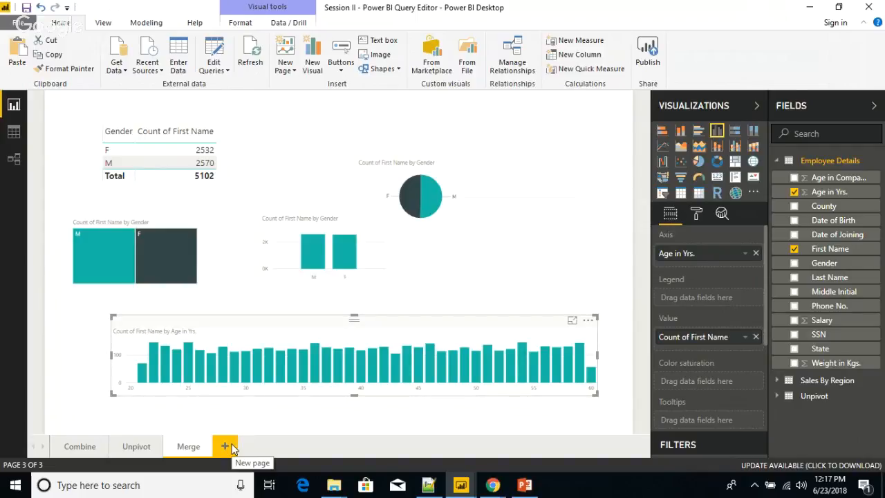
Step: Add a new report page and name it Append
{"action": "left_click", "coordinate": [291, 423]}
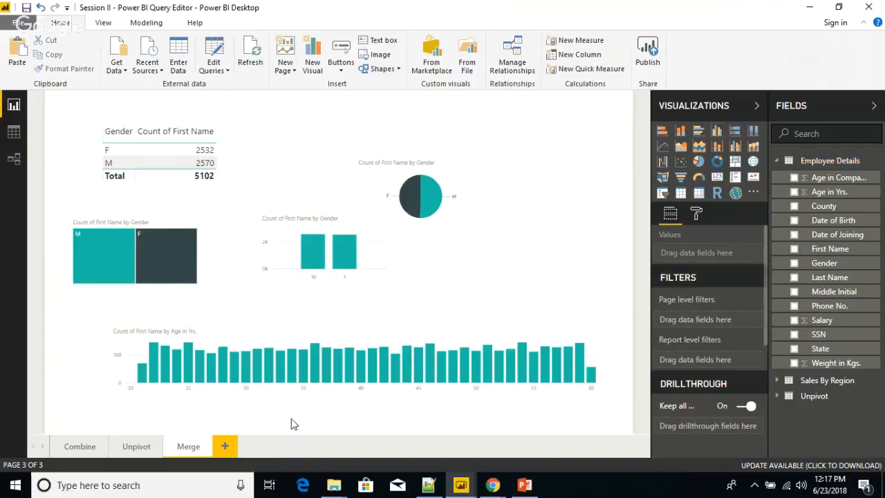
{"action": "left_click", "coordinate": [226, 446]}
{"action": "double_click", "coordinate": [236, 447]}
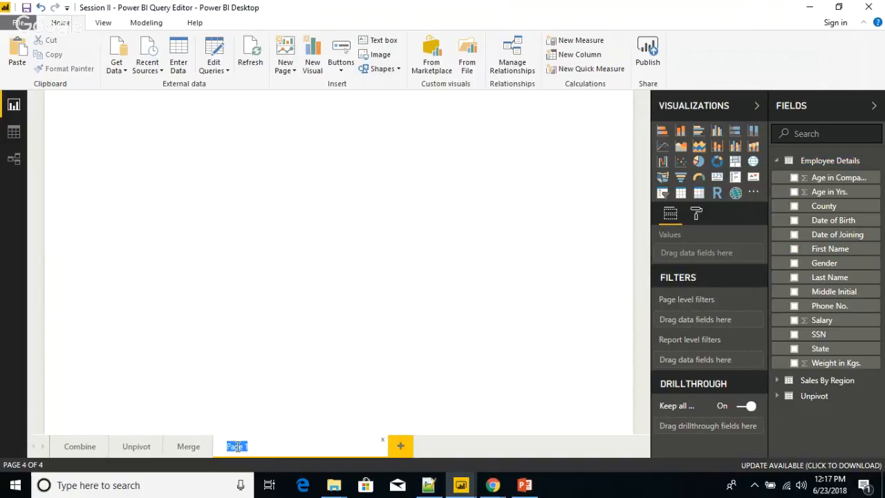
{"action": "type", "text": "Append"}
{"action": "left_click", "coordinate": [271, 315]}
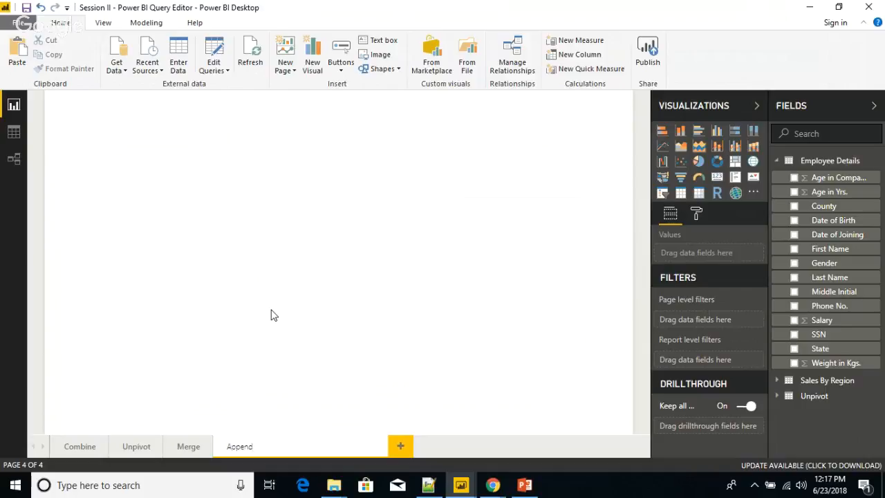
Step: Switch to the PowerPoint deck and read the Append Queries slides, including the example scenario and the note on duplicate records
{"action": "left_click", "coordinate": [524, 486]}
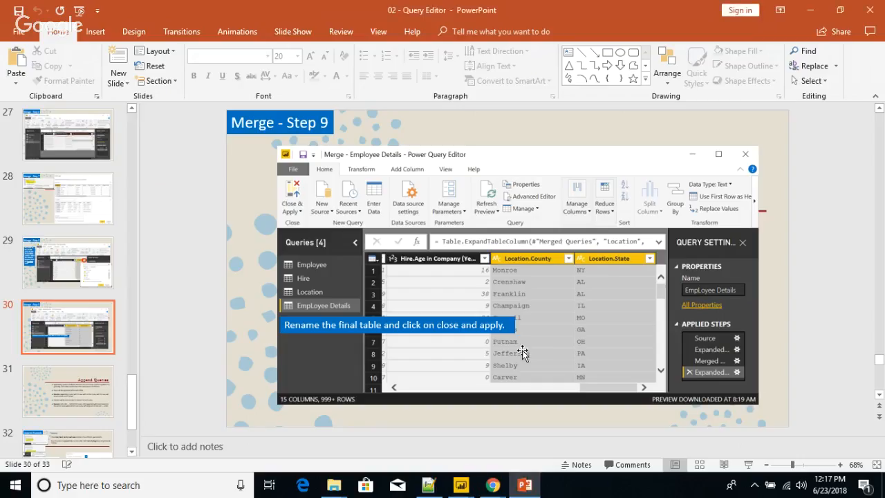
{"action": "left_click", "coordinate": [748, 468]}
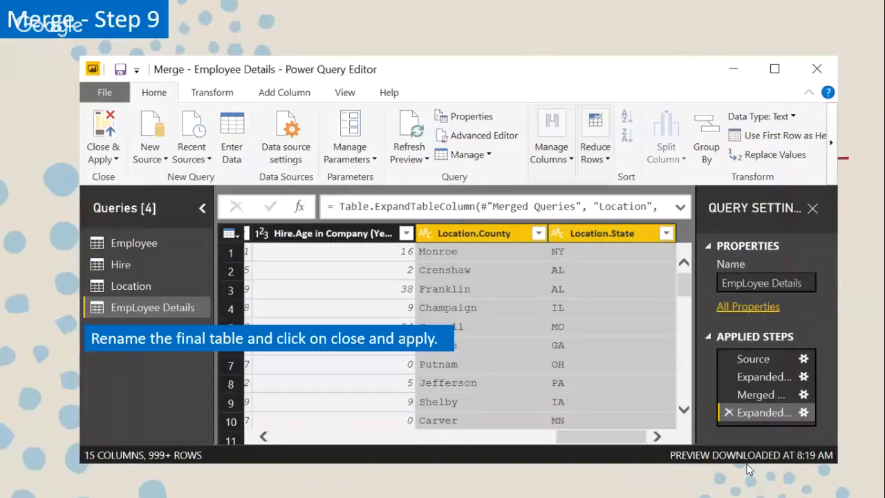
{"action": "left_click", "coordinate": [747, 468]}
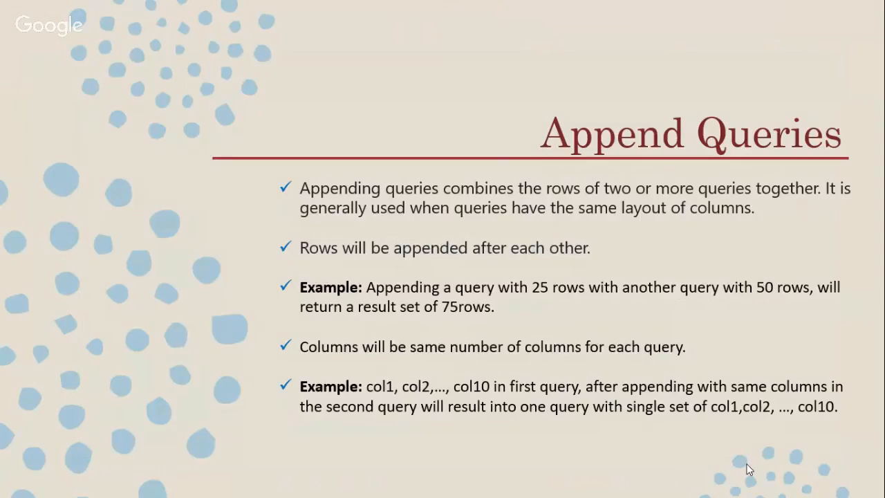
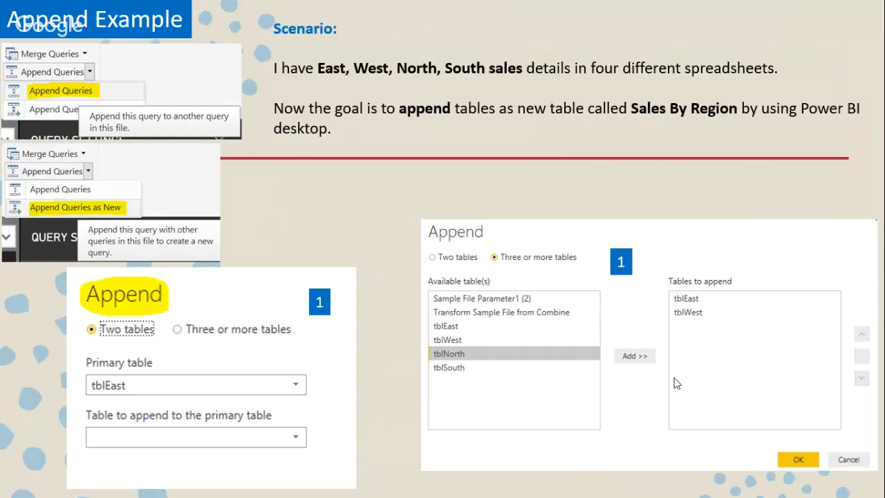
{"action": "key", "text": "Escape"}
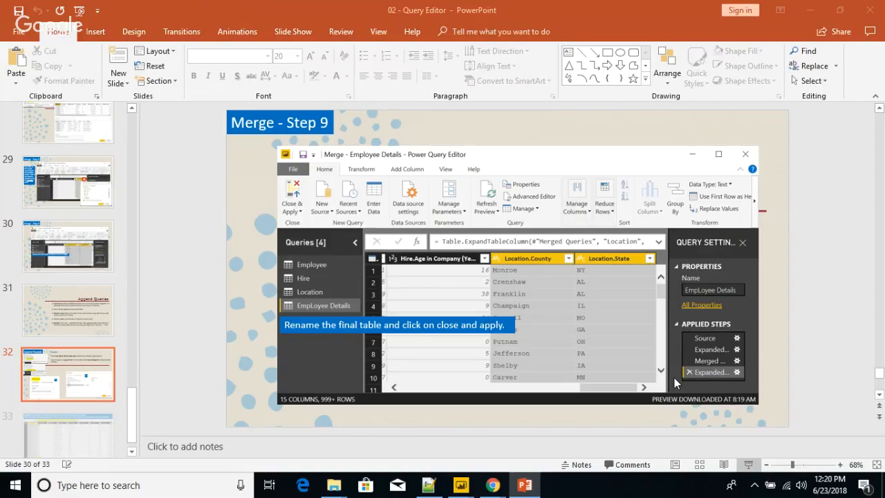
{"action": "scroll", "coordinate": [674, 382], "scroll_direction": "down", "scroll_amount": 1}
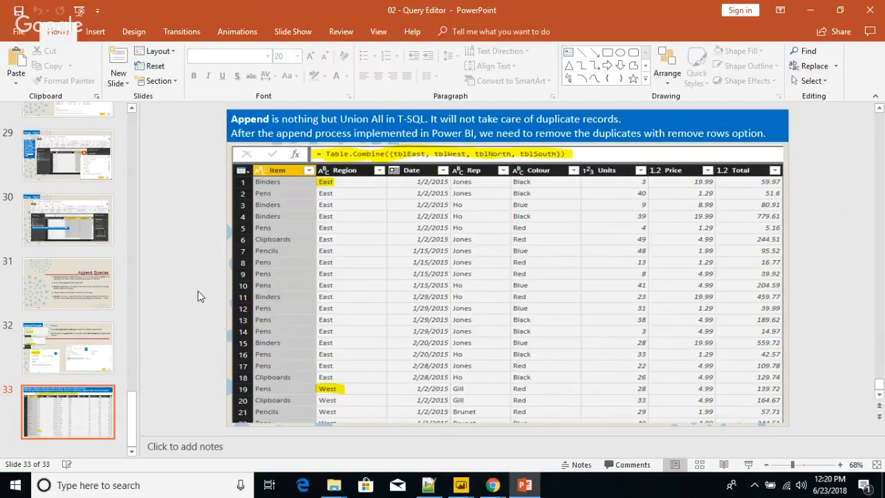
{"action": "left_click", "coordinate": [379, 118]}
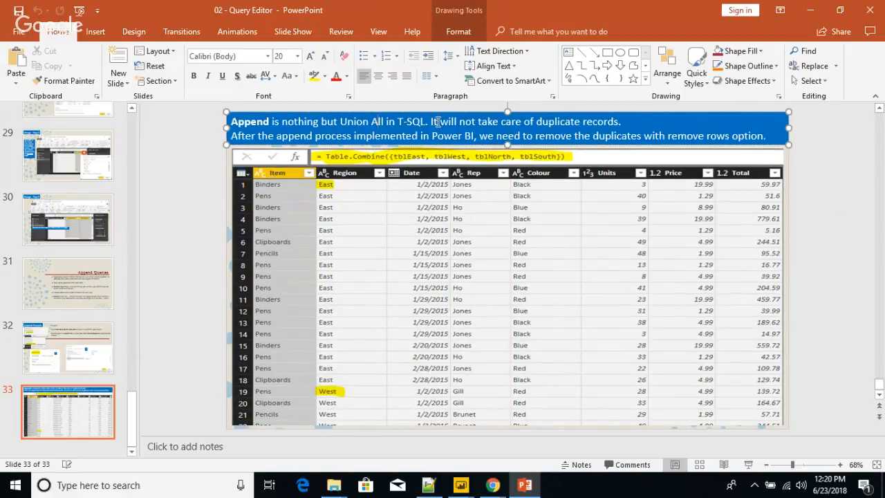
{"action": "left_click", "coordinate": [833, 164]}
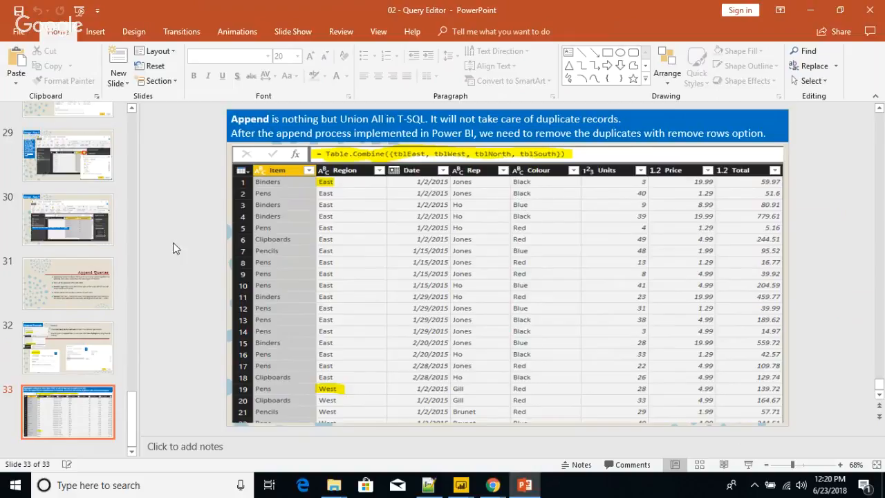
{"action": "left_click", "coordinate": [748, 463]}
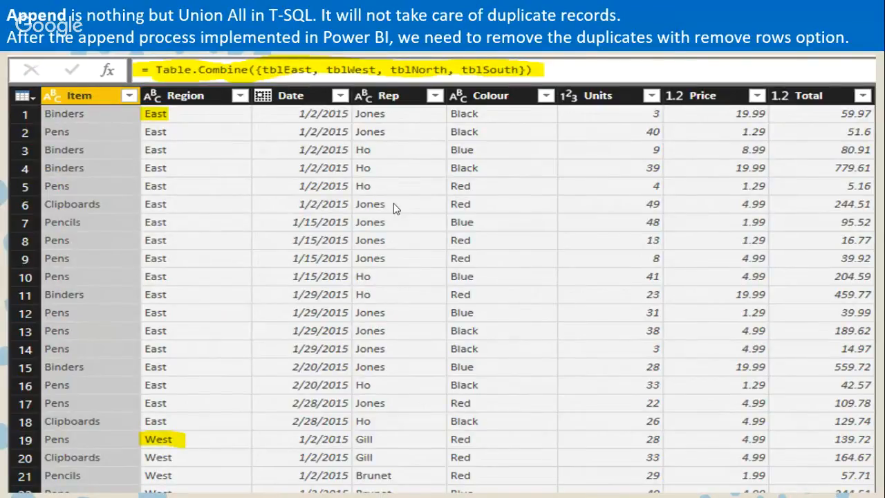
{"action": "key", "text": "Escape"}
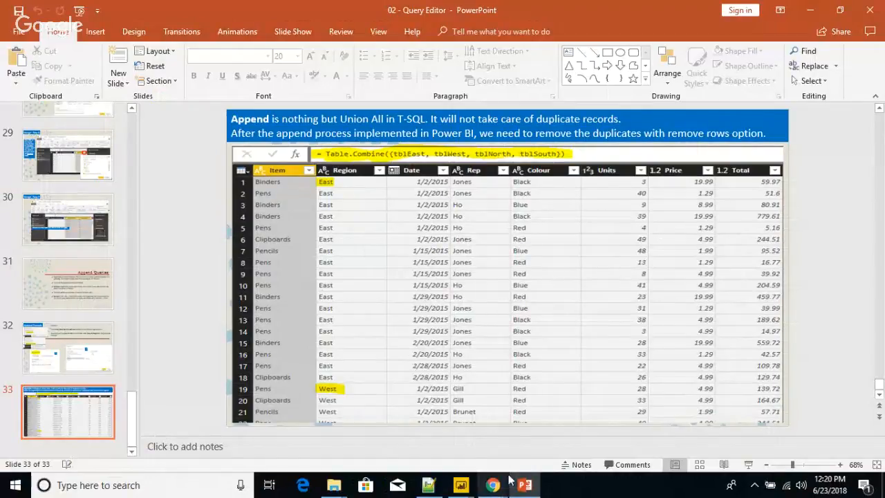
Step: Return to the Session II report in Power BI Desktop and collapse the Employee Details field list
{"action": "mouse_move", "coordinate": [474, 478]}
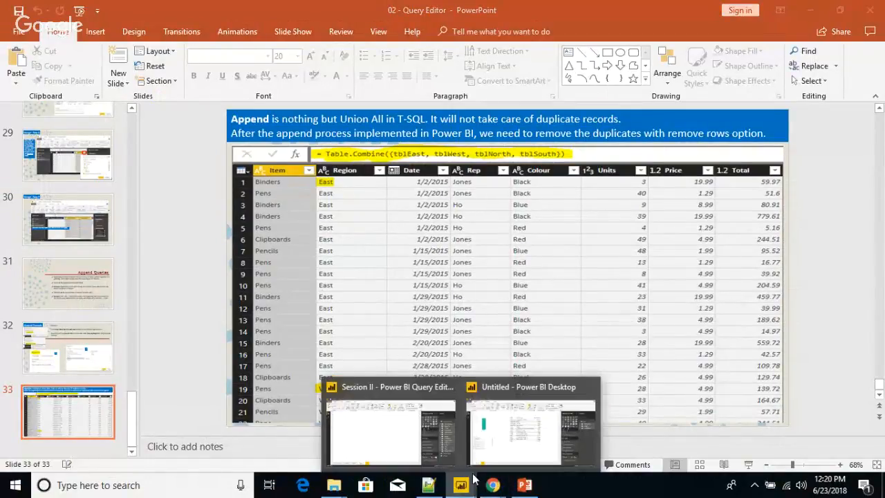
{"action": "left_click", "coordinate": [493, 445]}
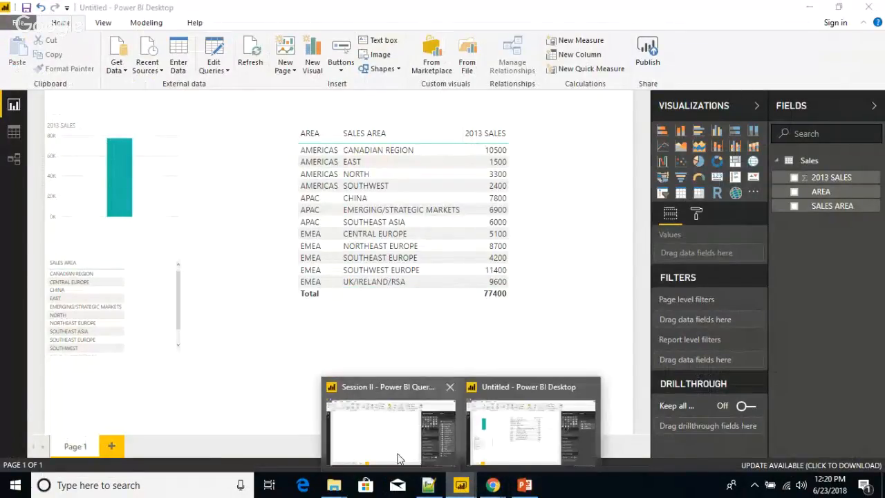
{"action": "left_click", "coordinate": [395, 449]}
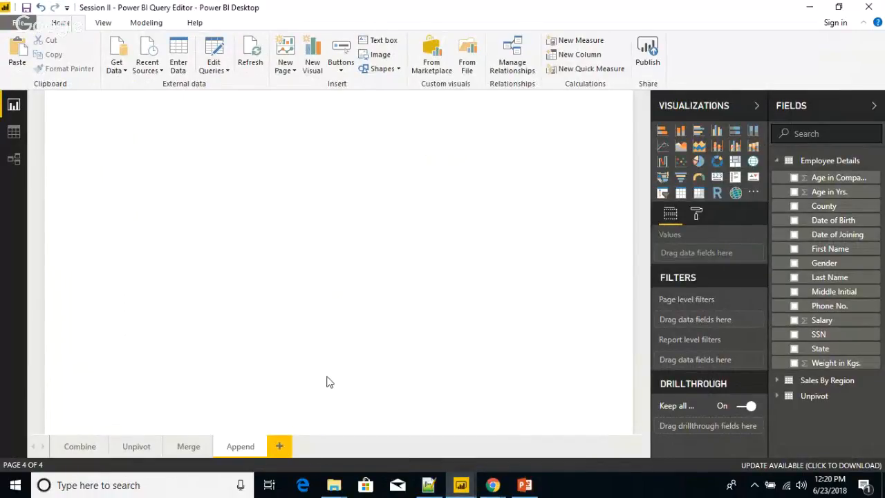
{"action": "left_click", "coordinate": [776, 163]}
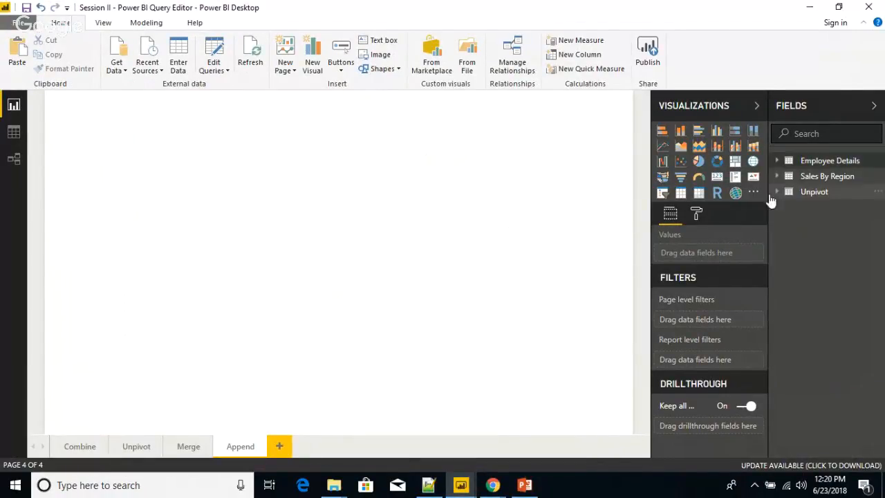
Step: Open the full list of data sources, and copy the Append folder path from the Notepad++ text file
{"action": "left_click", "coordinate": [115, 70]}
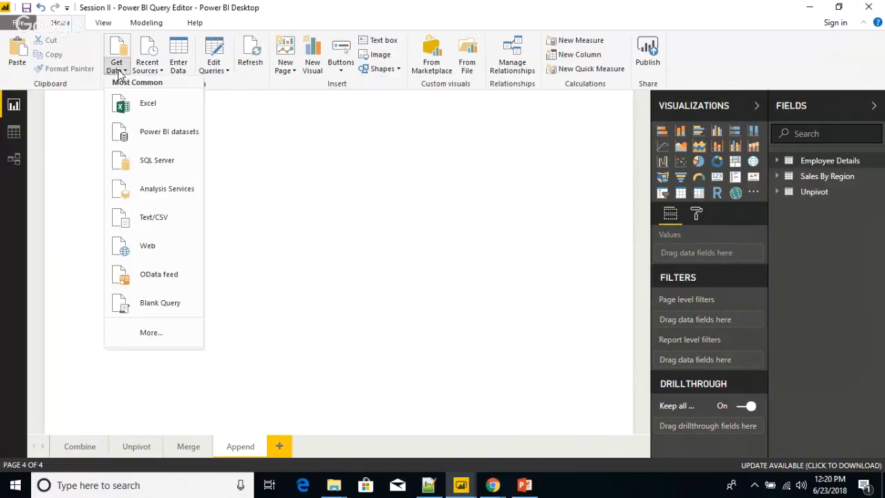
{"action": "left_click", "coordinate": [148, 332]}
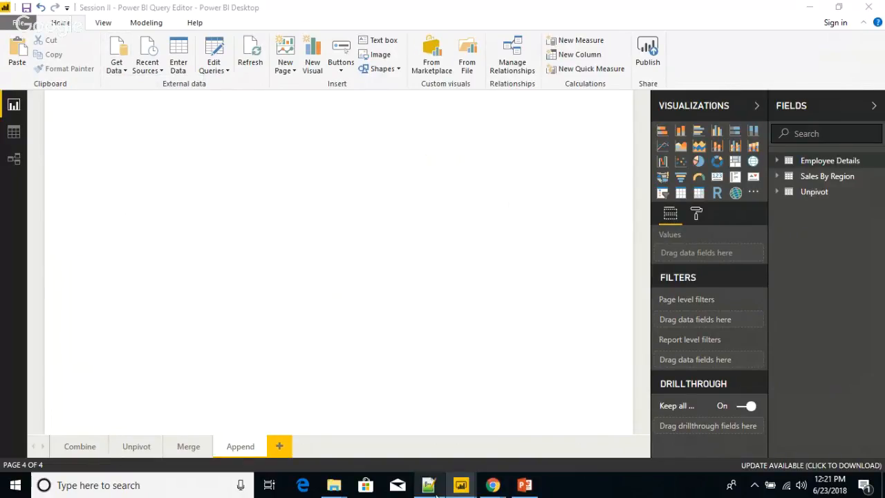
{"action": "left_click", "coordinate": [428, 487]}
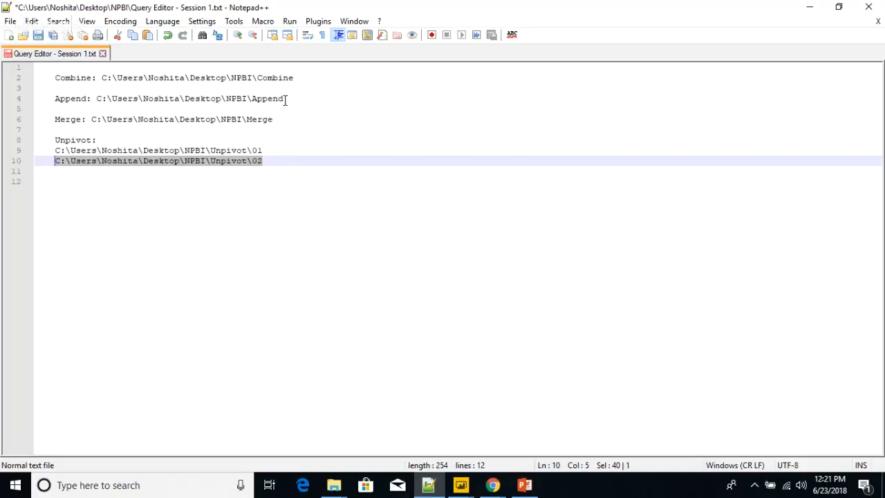
{"action": "left_click", "coordinate": [284, 99]}
{"action": "key", "text": "shift+Left"}
{"action": "key", "text": "shift+Left"}
{"action": "key", "text": "shift+Left"}
{"action": "key", "text": "shift+Left"}
{"action": "key", "text": "shift+Left"}
{"action": "key", "text": "shift+Left"}
{"action": "key", "text": "shift+Left"}
{"action": "key", "text": "shift+Left"}
{"action": "key", "text": "shift+Left"}
{"action": "key", "text": "shift+Left"}
{"action": "key", "text": "shift+Left"}
{"action": "key", "text": "shift+Left"}
{"action": "key", "text": "shift+Left"}
{"action": "key", "text": "shift+Left"}
{"action": "key", "text": "shift+Left"}
{"action": "key", "text": "shift+Left"}
{"action": "key", "text": "shift+Left"}
{"action": "key", "text": "shift+Left"}
{"action": "key", "text": "shift+Left"}
{"action": "key", "text": "shift+Left"}
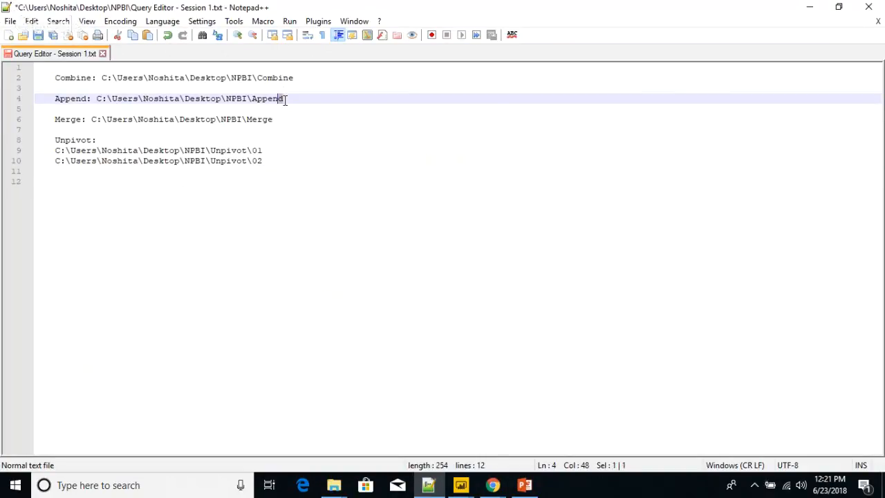
{"action": "key", "text": "shift+Left"}
{"action": "key", "text": "shift+Left"}
{"action": "key", "text": "ctrl+c"}
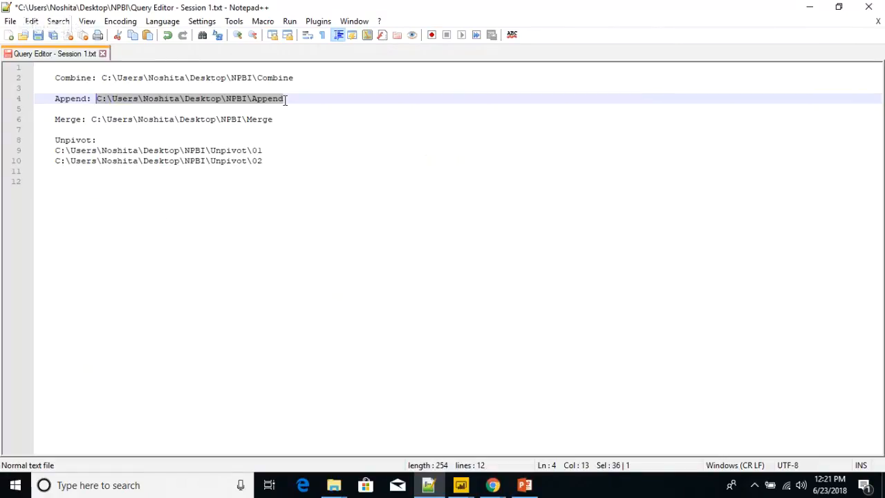
Step: Connect to a Folder source in Power BI using the copied Append path and open its file list for editing
{"action": "left_click", "coordinate": [434, 488]}
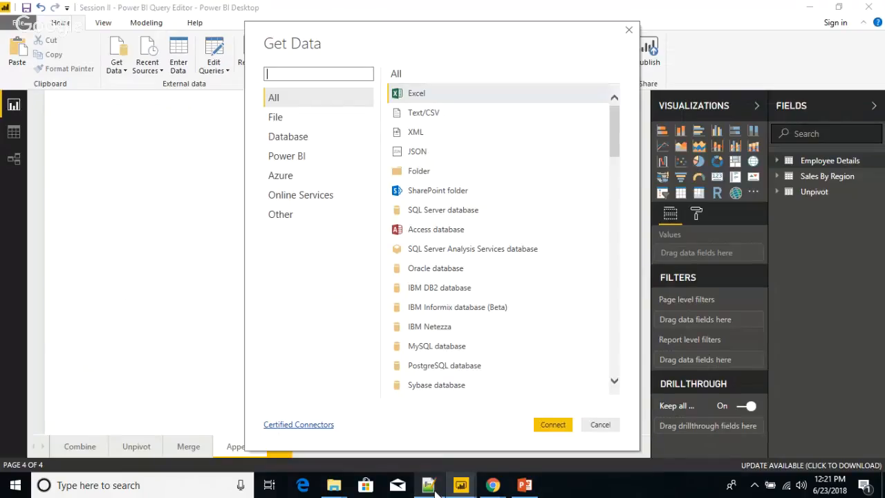
{"action": "left_click", "coordinate": [418, 171]}
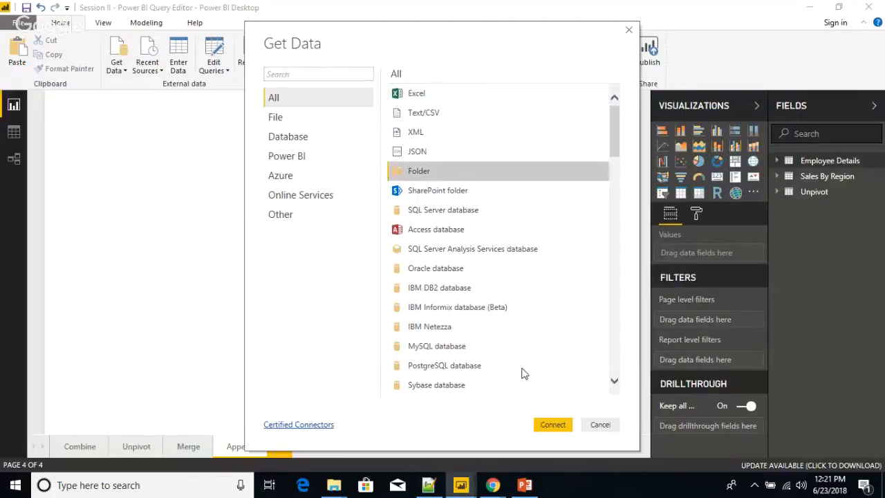
{"action": "left_click", "coordinate": [546, 425]}
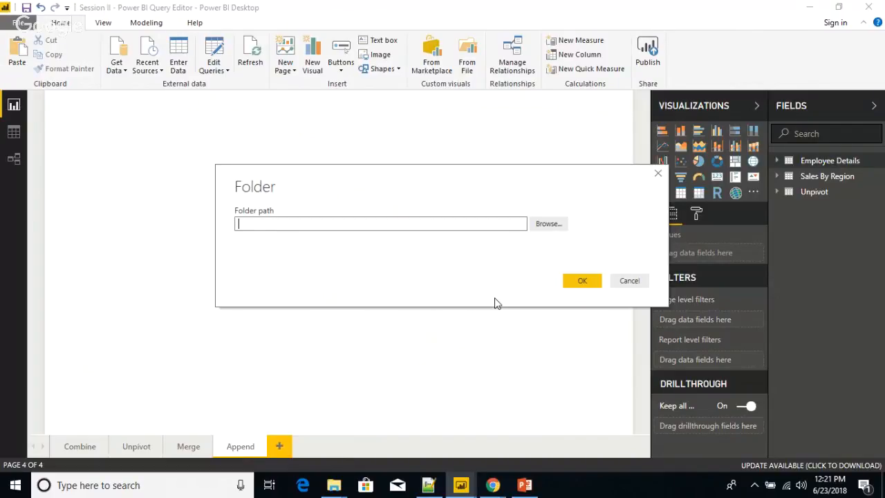
{"action": "key", "text": "ctrl+v"}
{"action": "left_click", "coordinate": [578, 286]}
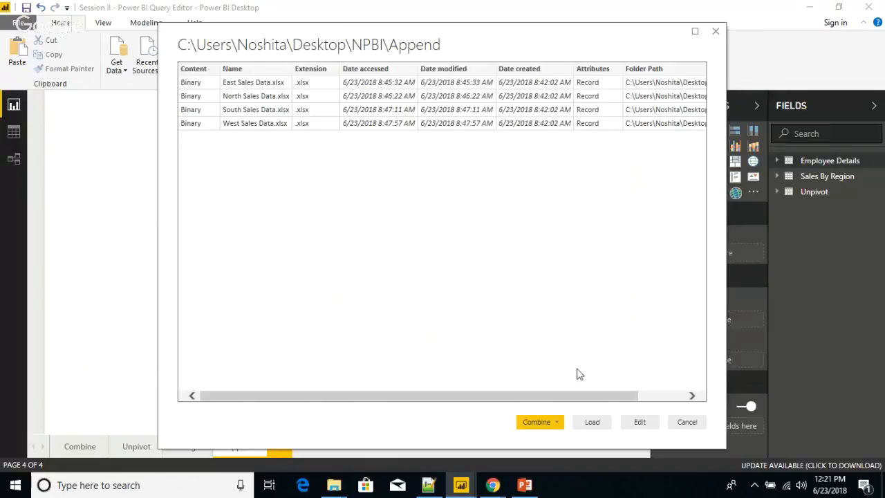
{"action": "left_click", "coordinate": [639, 422]}
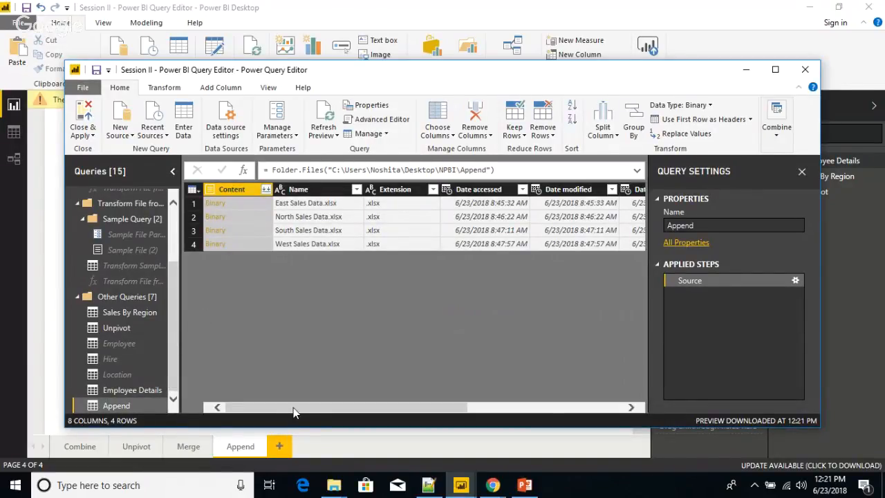
Step: Close the Power Query Editor without applying changes, and apply the pending query changes from the report window
{"action": "left_click_drag", "start_coordinate": [293, 407], "coordinate": [265, 403]}
{"action": "left_click", "coordinate": [805, 70]}
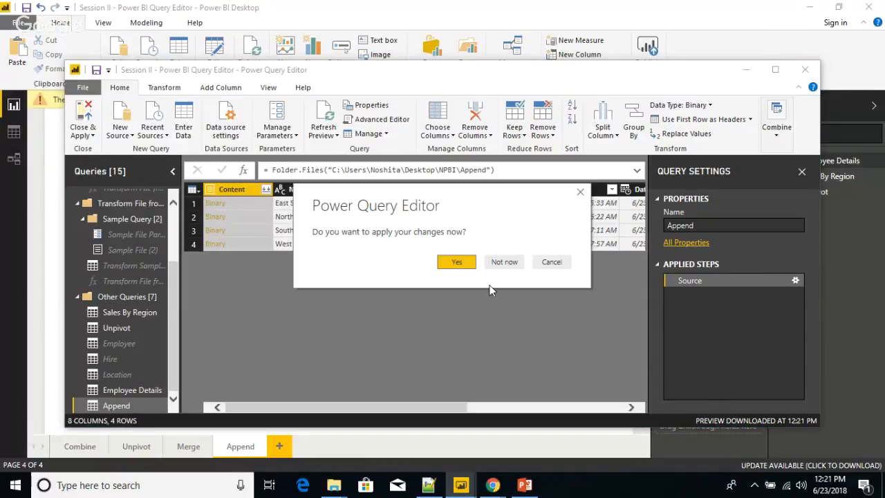
{"action": "left_click", "coordinate": [509, 264]}
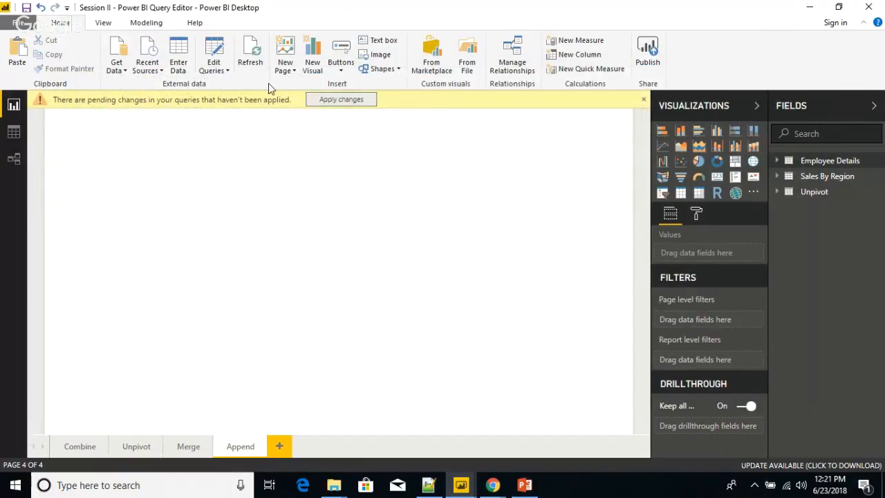
{"action": "left_click", "coordinate": [345, 103]}
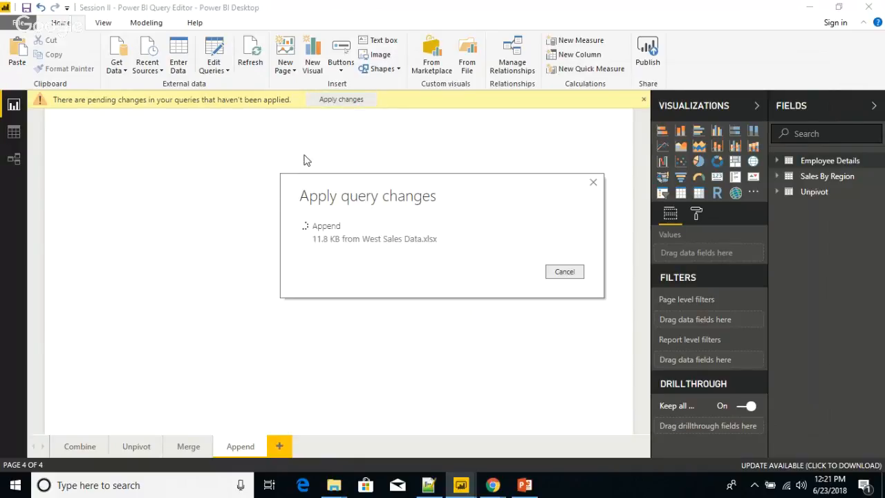
Step: Load the tblEast table from the East Sales Data workbook in the NPBI Append folder
{"action": "left_click", "coordinate": [122, 71]}
{"action": "left_click", "coordinate": [121, 105]}
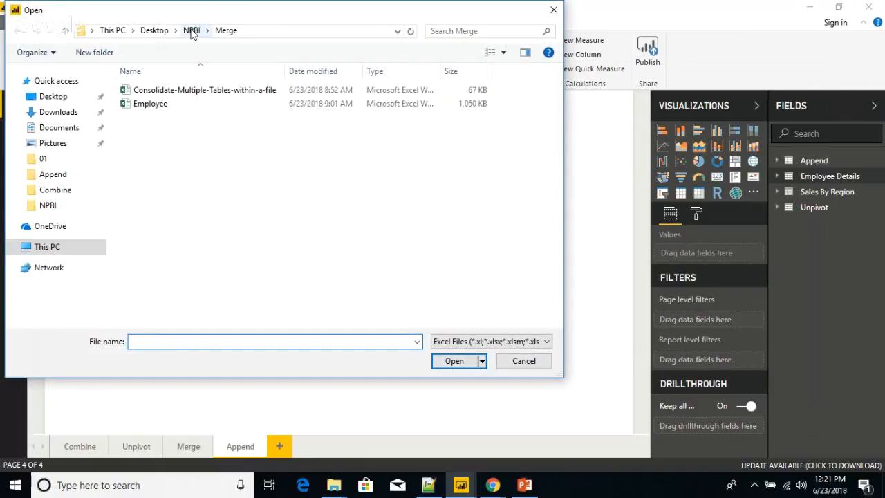
{"action": "left_click", "coordinate": [193, 31]}
{"action": "double_click", "coordinate": [148, 90]}
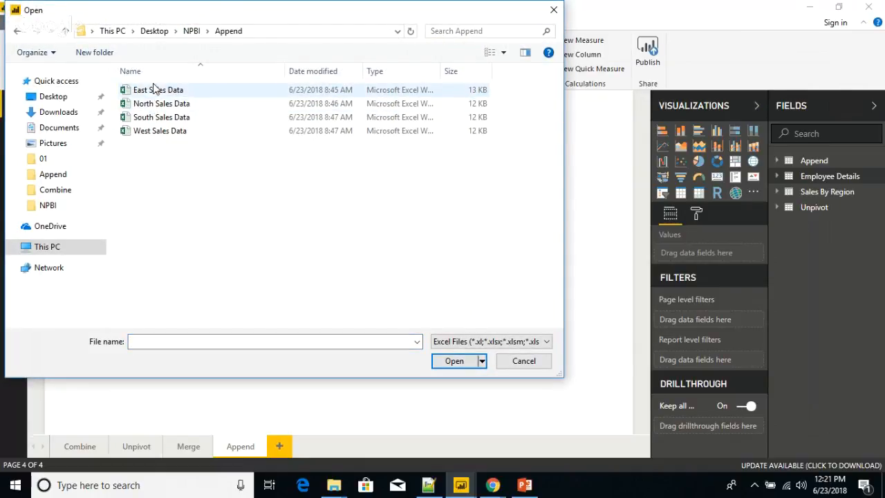
{"action": "left_click", "coordinate": [155, 91]}
{"action": "left_click", "coordinate": [446, 358]}
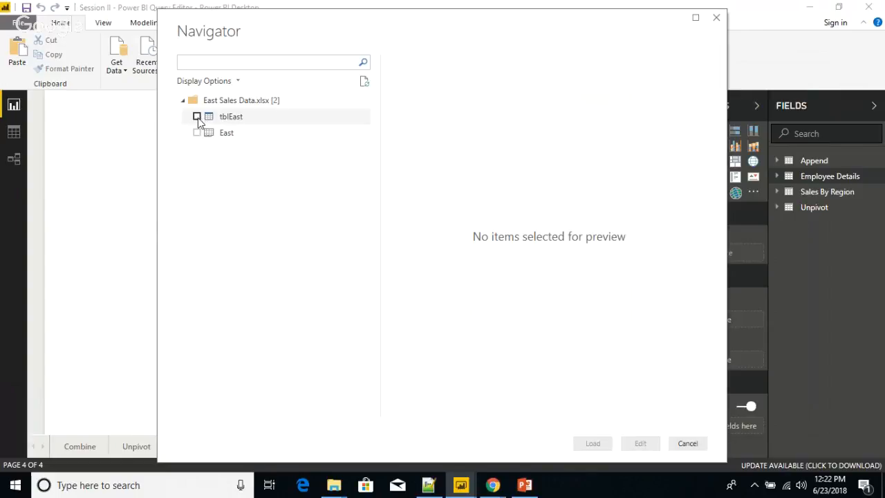
{"action": "left_click", "coordinate": [197, 117]}
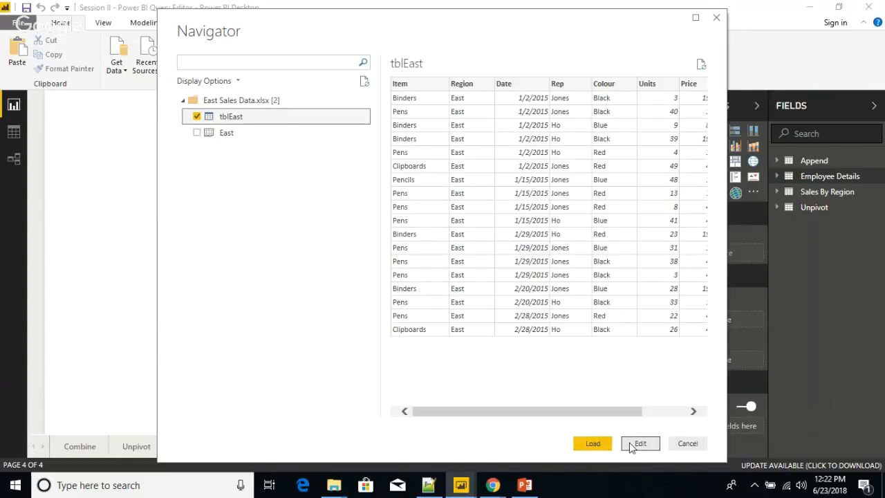
{"action": "left_click", "coordinate": [593, 443]}
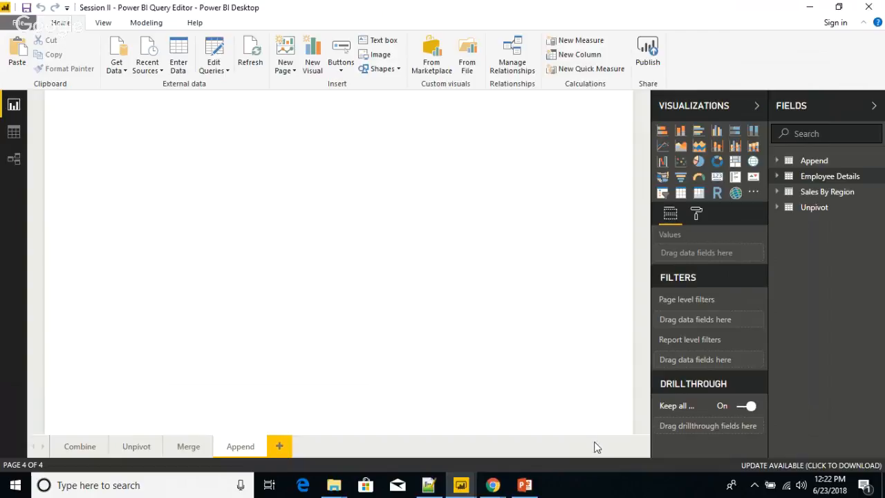
Step: Load the tblNorth table from the North Sales Data workbook in the Append folder
{"action": "left_click", "coordinate": [126, 74]}
{"action": "left_click", "coordinate": [144, 111]}
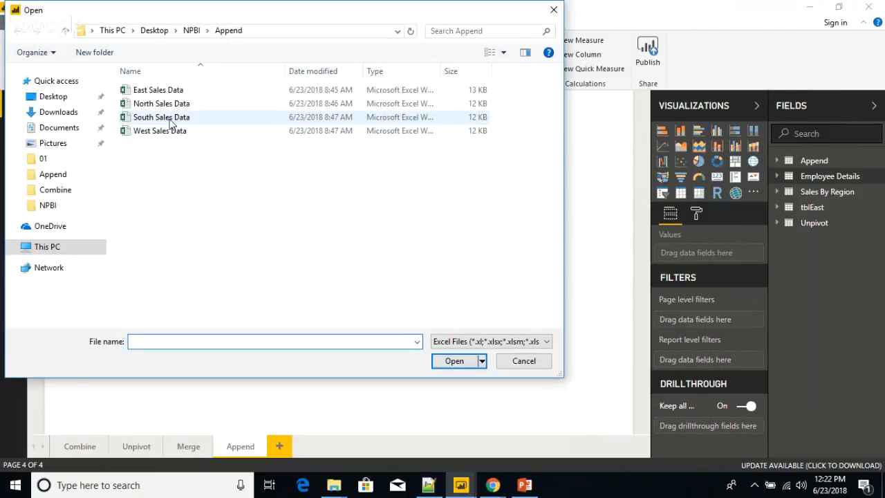
{"action": "left_click", "coordinate": [161, 104]}
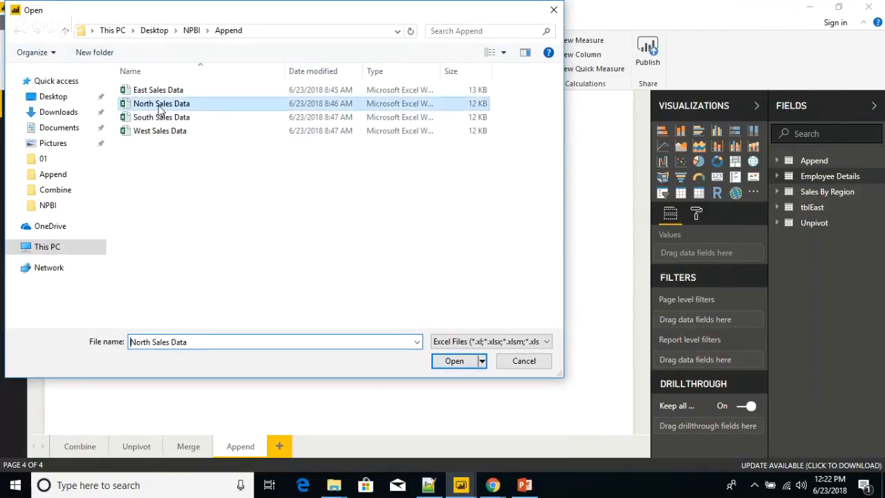
{"action": "left_click", "coordinate": [454, 362]}
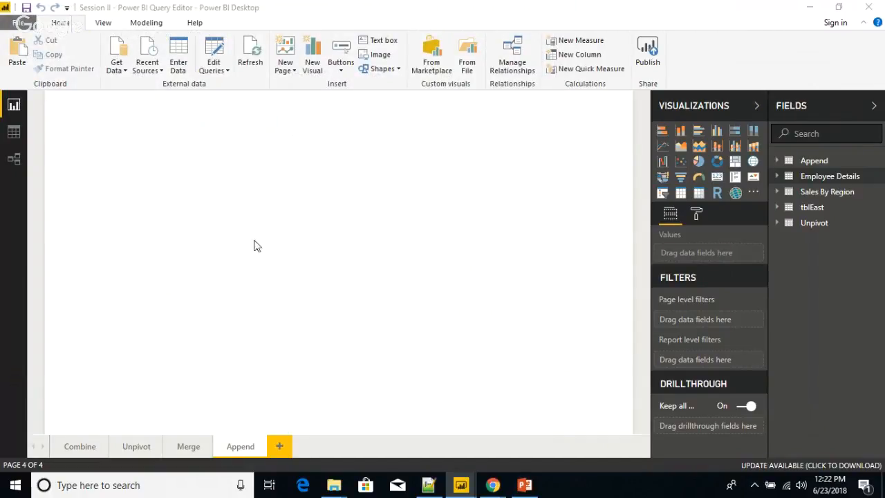
{"action": "left_click", "coordinate": [197, 116]}
{"action": "left_click", "coordinate": [594, 444]}
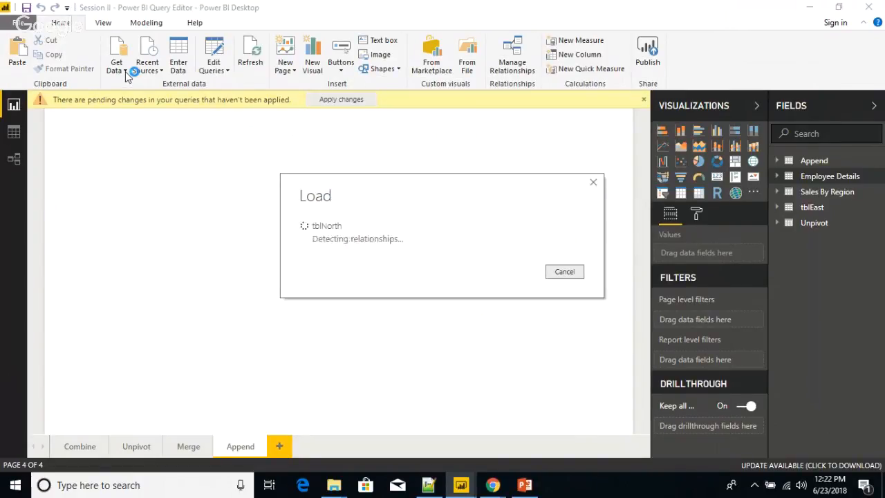
Step: Load the tblSouth table from the South Sales Data workbook in the Append folder
{"action": "left_click", "coordinate": [125, 71]}
{"action": "left_click", "coordinate": [143, 118]}
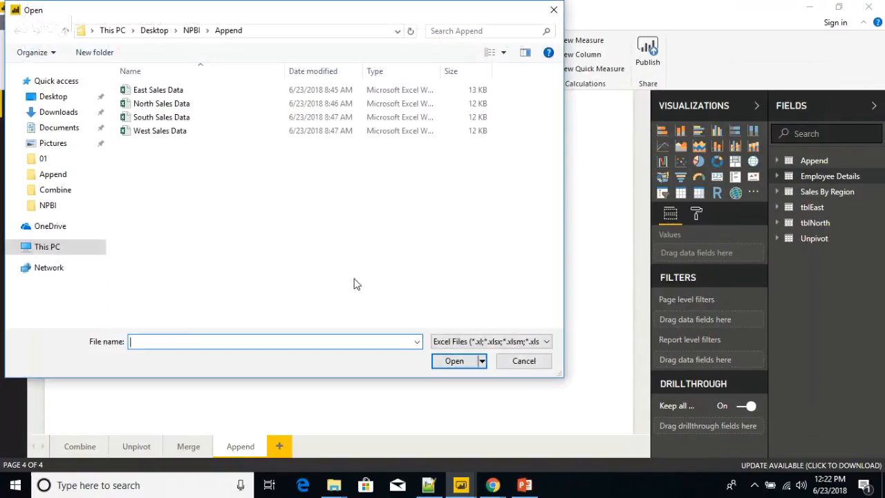
{"action": "left_click", "coordinate": [173, 118]}
{"action": "left_click", "coordinate": [449, 361]}
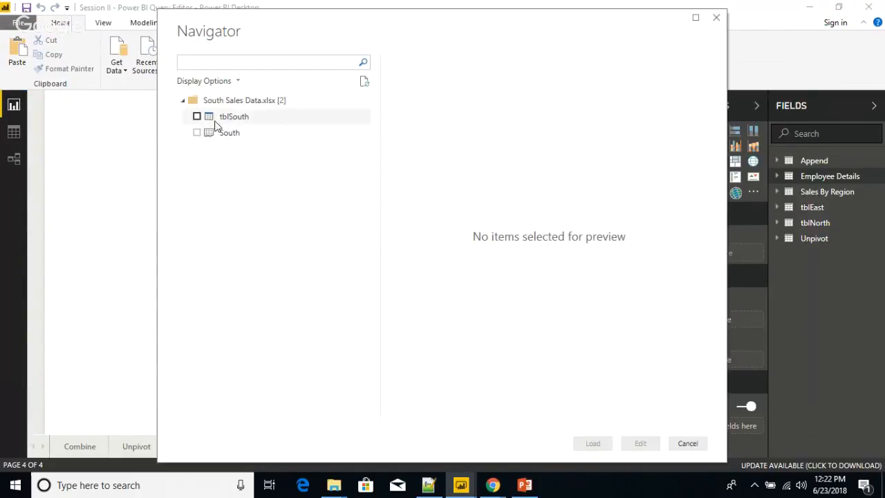
{"action": "left_click", "coordinate": [197, 116]}
{"action": "left_click", "coordinate": [592, 443]}
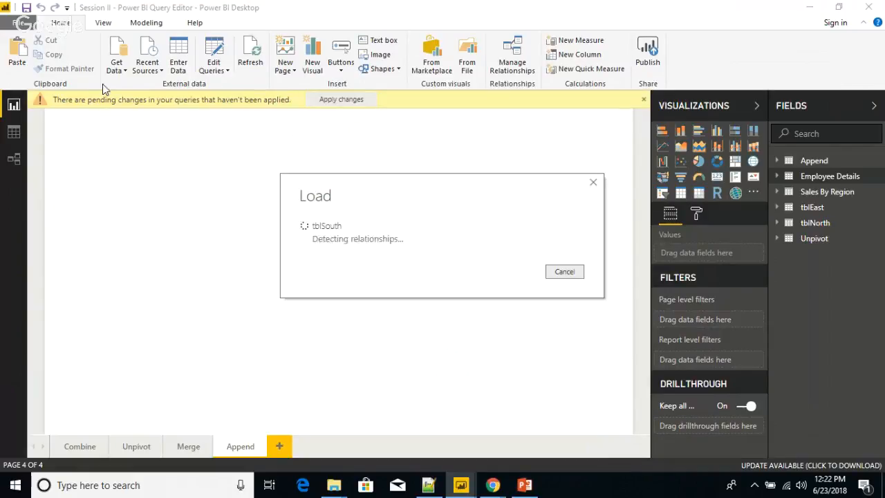
Step: Load the tblWest table from the West Sales Data workbook in the Append folder
{"action": "left_click", "coordinate": [124, 71]}
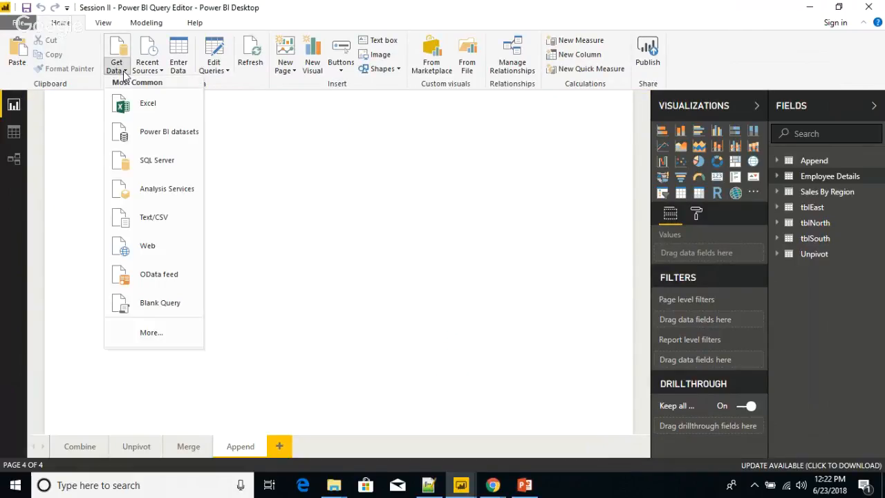
{"action": "left_click", "coordinate": [148, 104]}
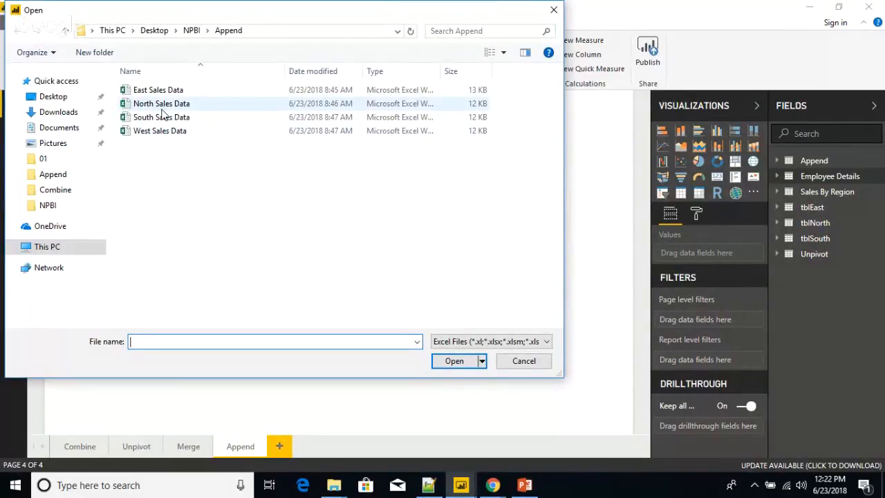
{"action": "left_click", "coordinate": [159, 131]}
{"action": "left_click", "coordinate": [445, 364]}
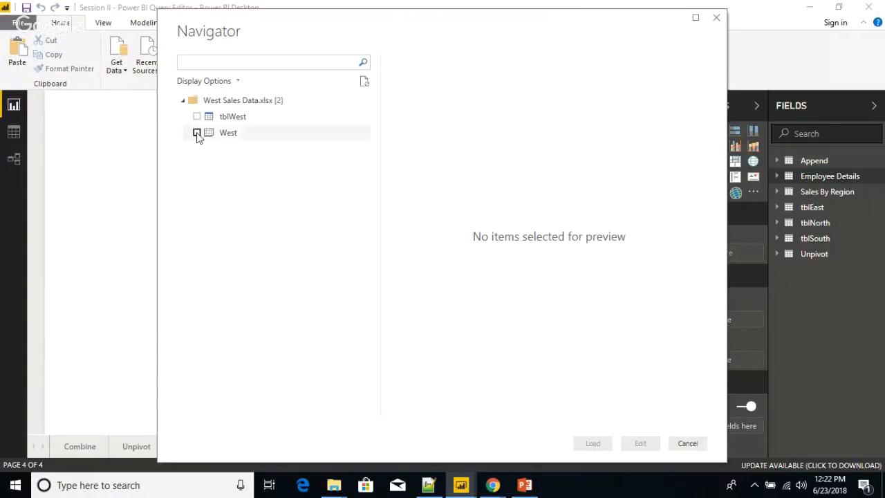
{"action": "left_click", "coordinate": [197, 117]}
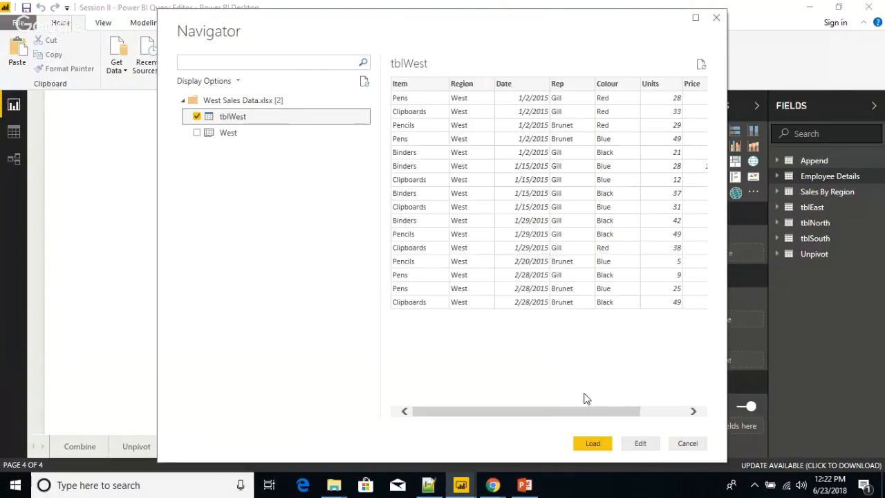
{"action": "left_click", "coordinate": [593, 443]}
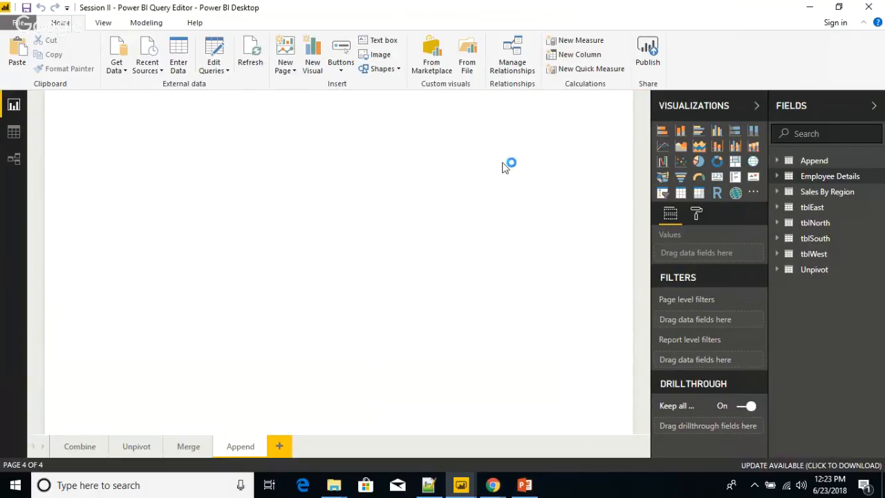
Step: Open the Power Query Editor and delete the Append folder query from Other Queries
{"action": "left_click", "coordinate": [213, 53]}
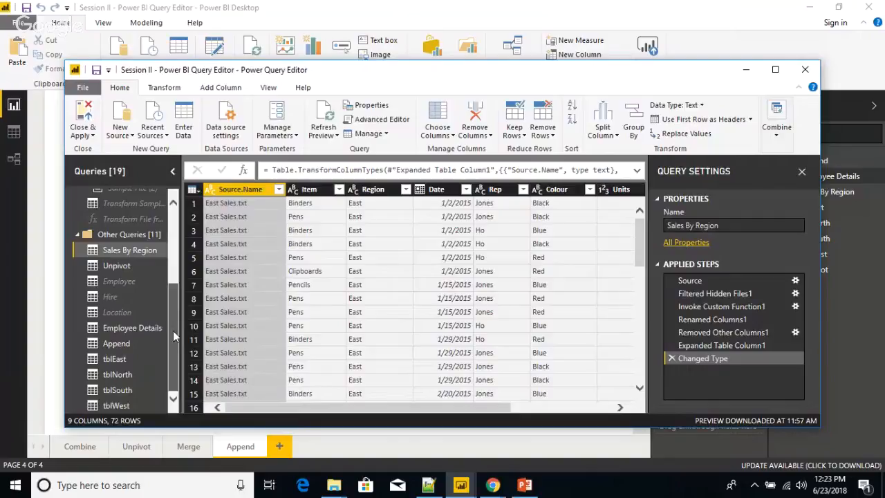
{"action": "left_click", "coordinate": [106, 360]}
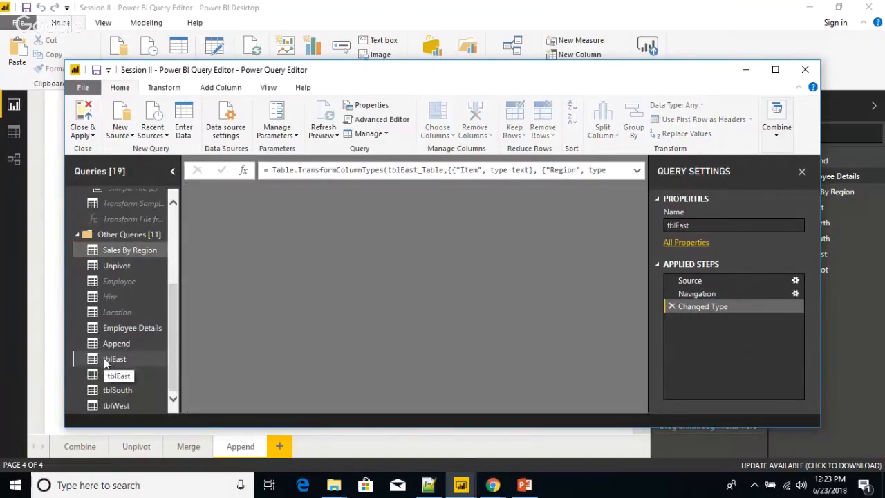
{"action": "left_click", "coordinate": [154, 343]}
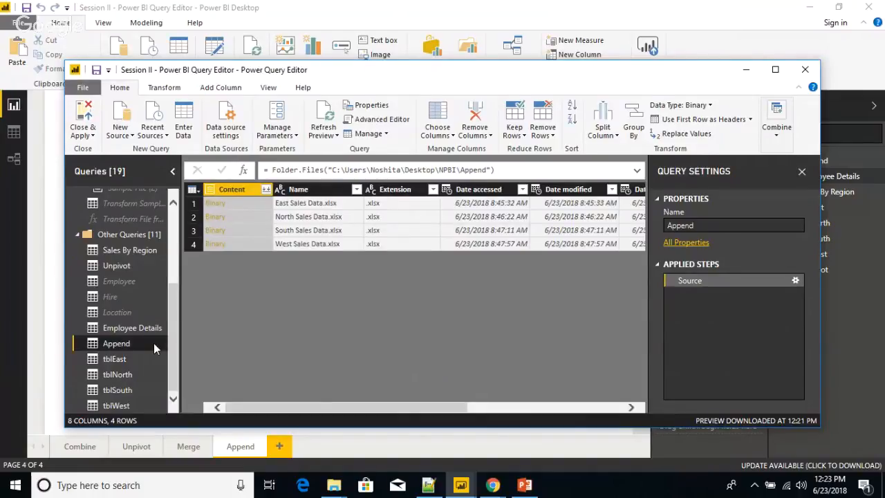
{"action": "right_click", "coordinate": [154, 343]}
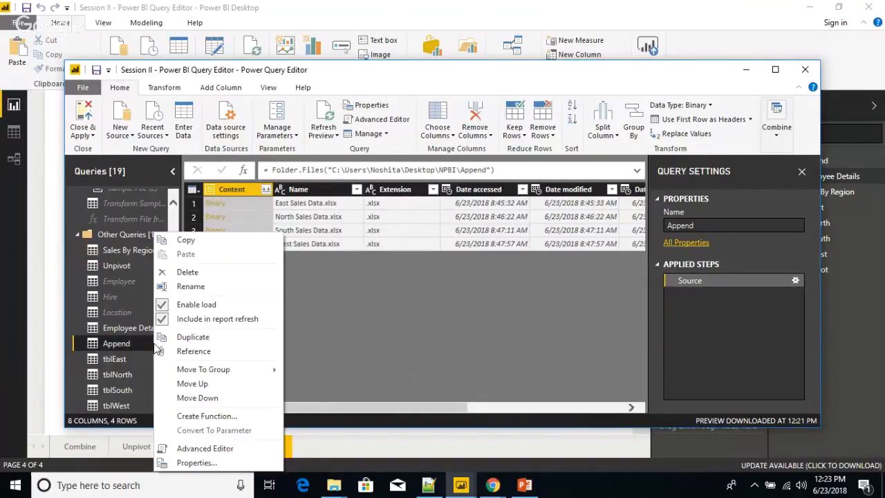
{"action": "left_click", "coordinate": [205, 271]}
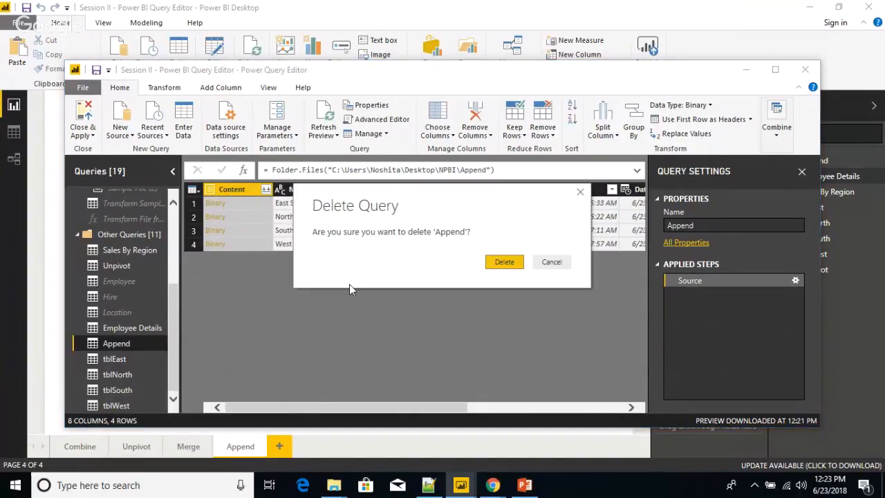
{"action": "left_click", "coordinate": [499, 261]}
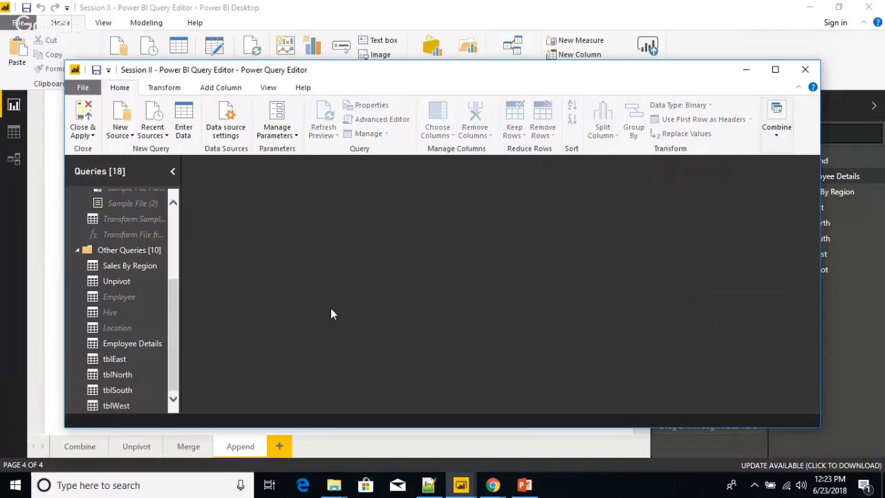
Step: Maximize the query editor and start Append Queries as New from the tblEast query, using the option for three or more tables
{"action": "left_click", "coordinate": [112, 364]}
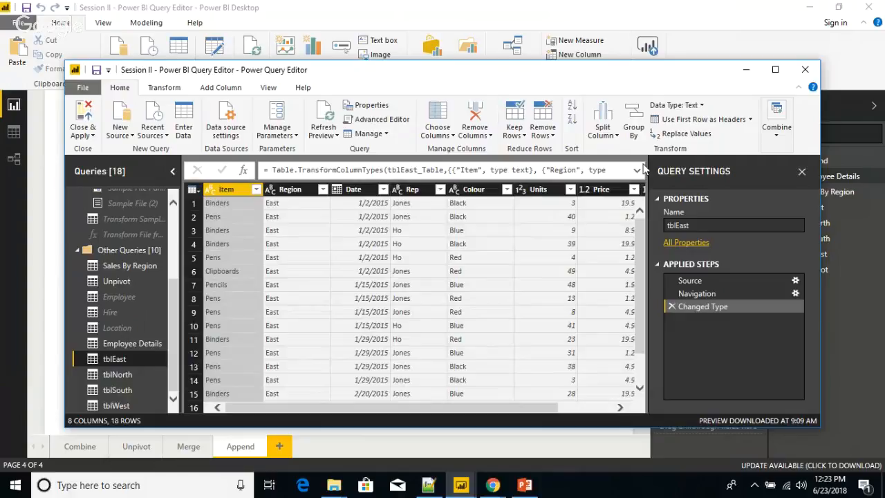
{"action": "left_click", "coordinate": [164, 89]}
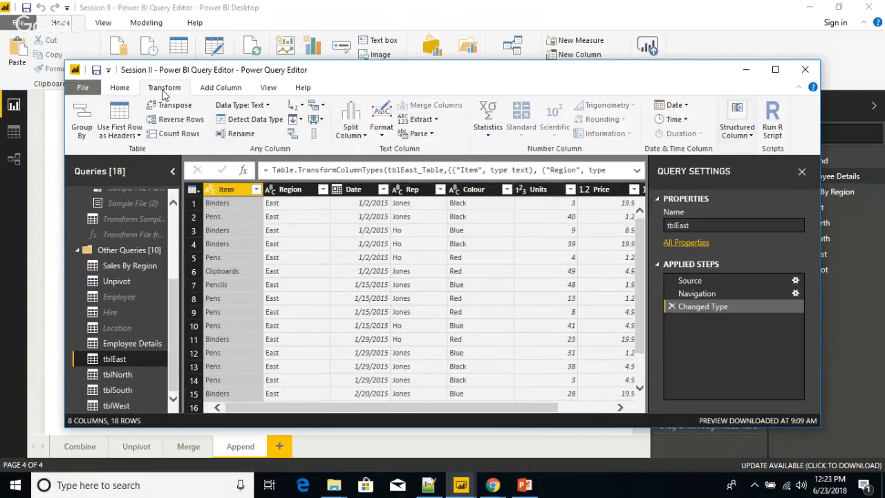
{"action": "left_click", "coordinate": [221, 89]}
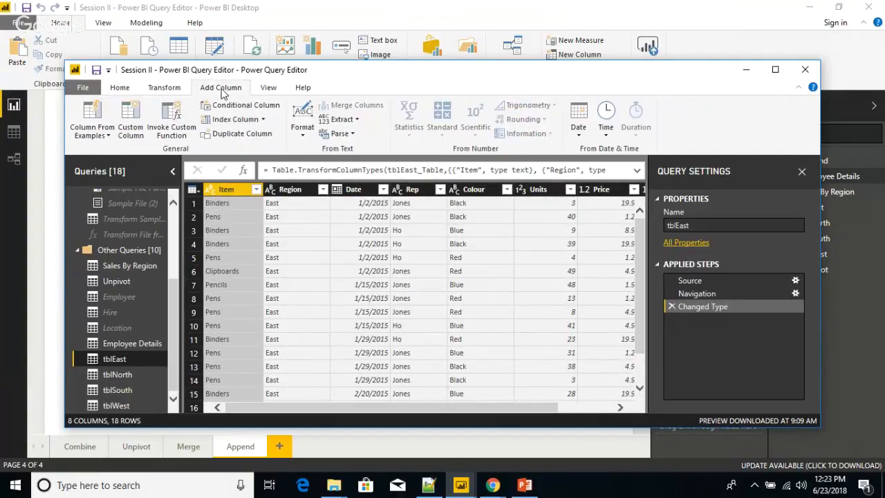
{"action": "left_click", "coordinate": [120, 88]}
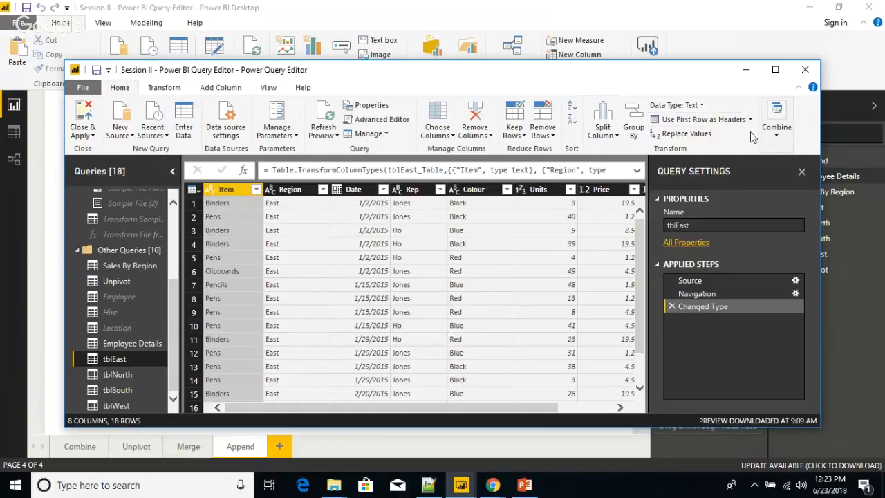
{"action": "left_click", "coordinate": [775, 69]}
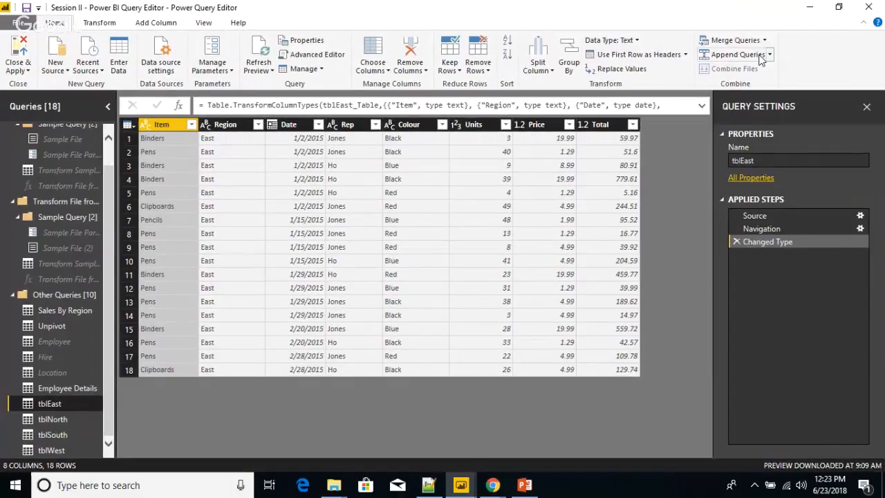
{"action": "left_click", "coordinate": [768, 56]}
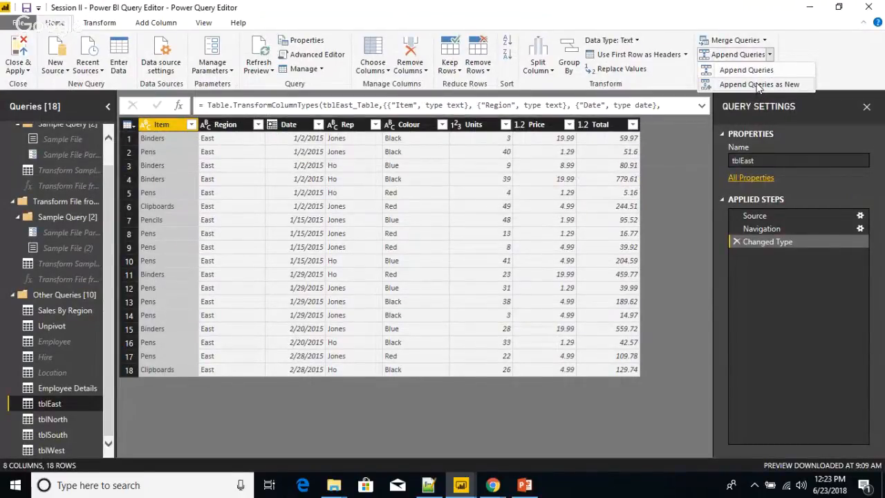
{"action": "left_click", "coordinate": [758, 84]}
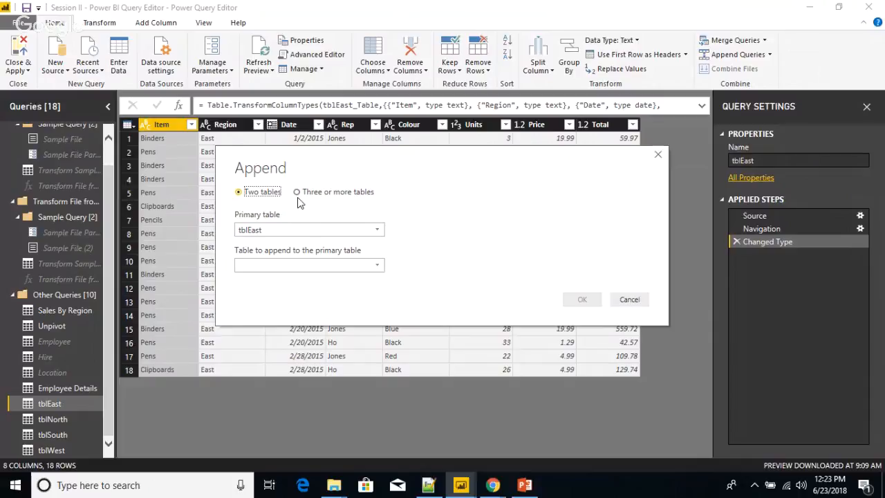
{"action": "left_click", "coordinate": [297, 193]}
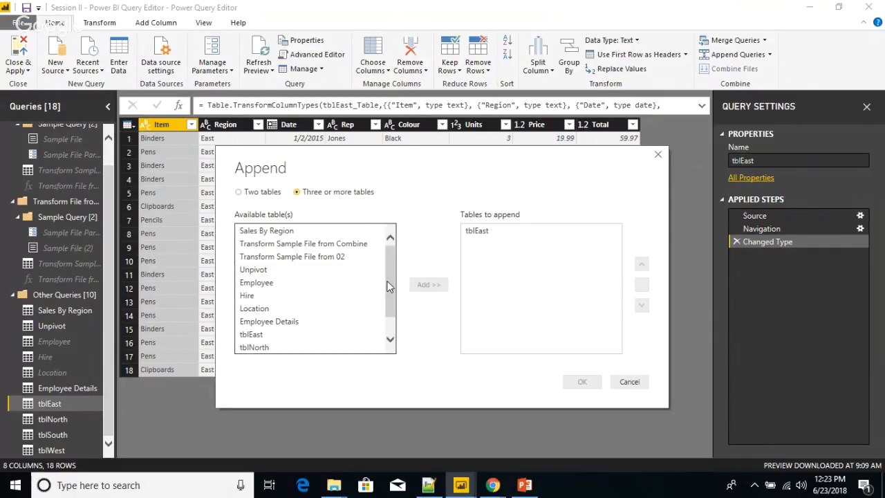
Step: Add tblNorth, tblSouth and tblWest after tblEast in the tables to append, and create the combined query
{"action": "scroll", "coordinate": [387, 287], "scroll_direction": "down", "scroll_amount": 1}
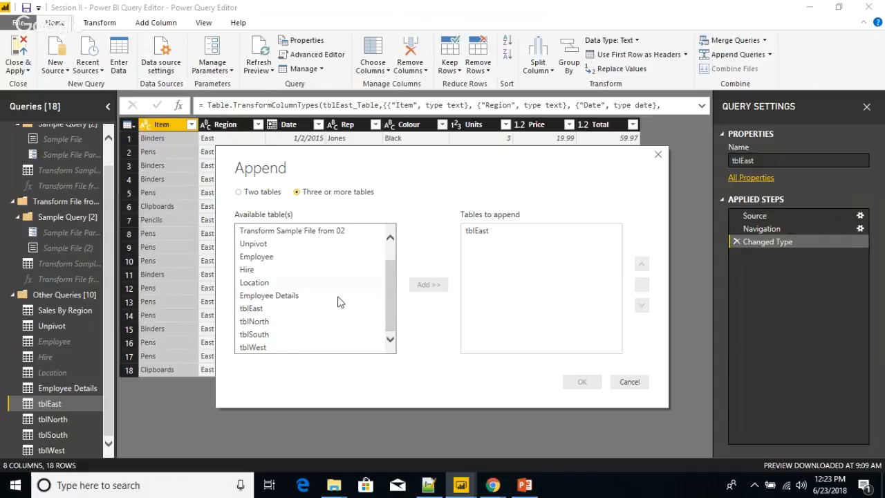
{"action": "left_click", "coordinate": [253, 308]}
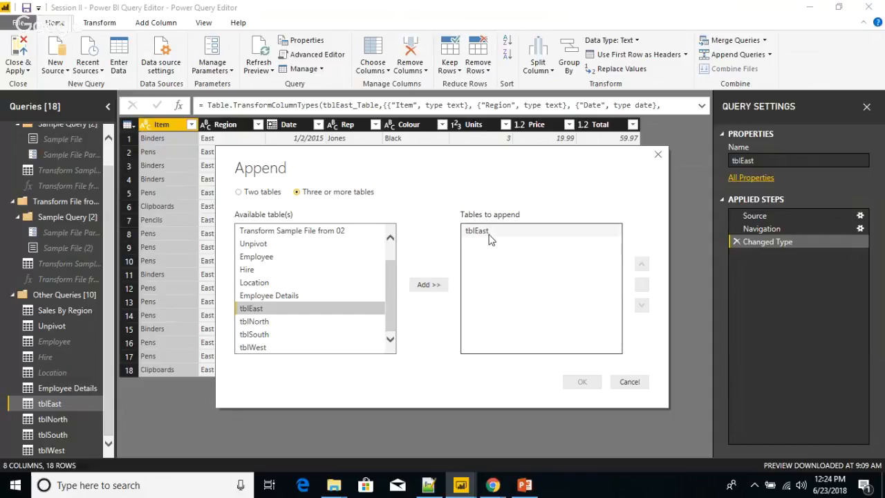
{"action": "left_click", "coordinate": [249, 322]}
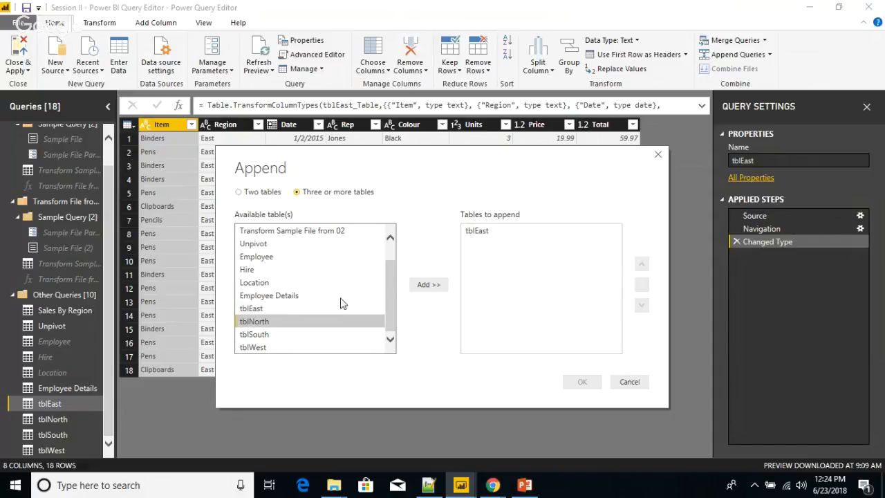
{"action": "left_click", "coordinate": [428, 285]}
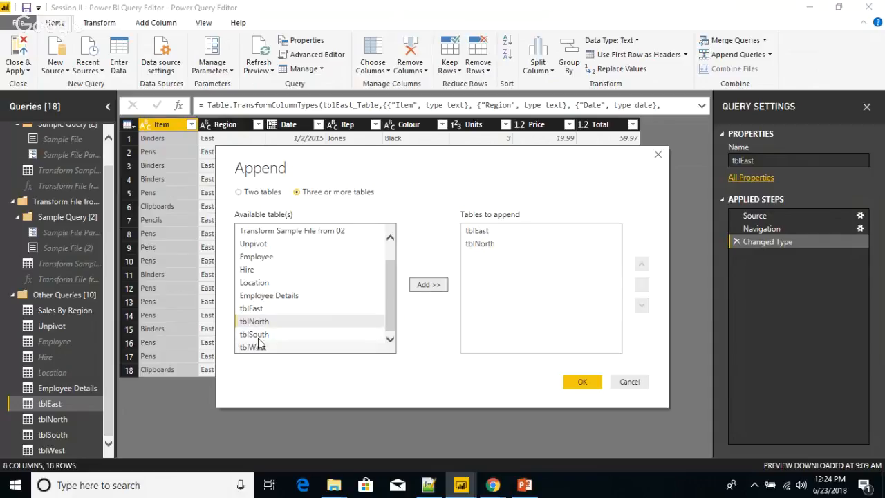
{"action": "left_click", "coordinate": [258, 335]}
{"action": "left_click", "coordinate": [429, 284]}
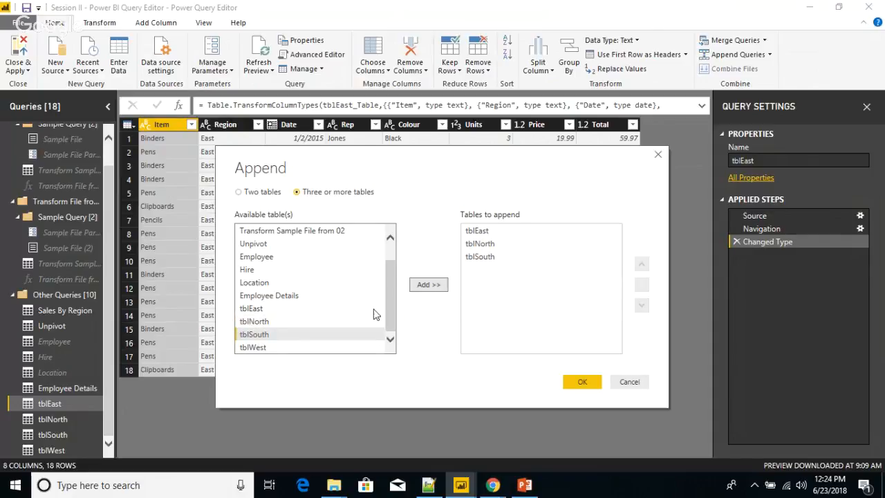
{"action": "left_click", "coordinate": [269, 348]}
{"action": "left_click", "coordinate": [426, 285]}
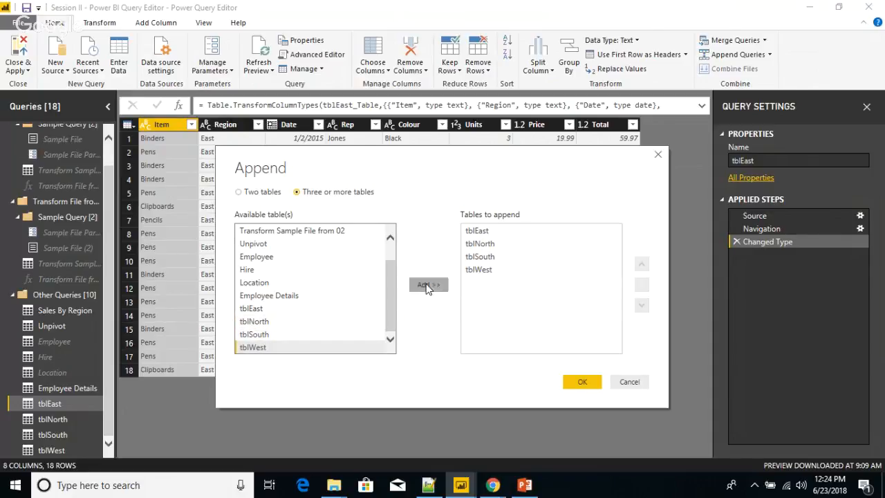
{"action": "left_click", "coordinate": [582, 382]}
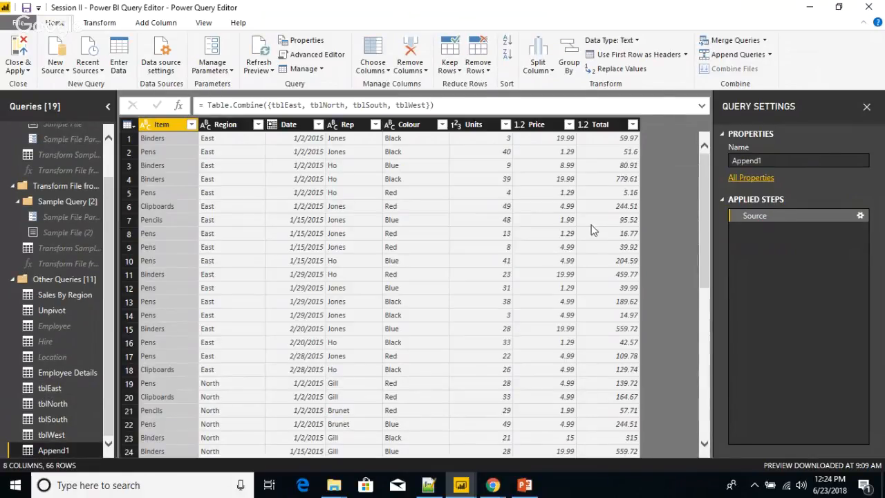
Step: Disable loading of the tblEast and tblNorth queries into the report, accepting the possible data loss
{"action": "left_click_drag", "start_coordinate": [699, 184], "coordinate": [694, 165]}
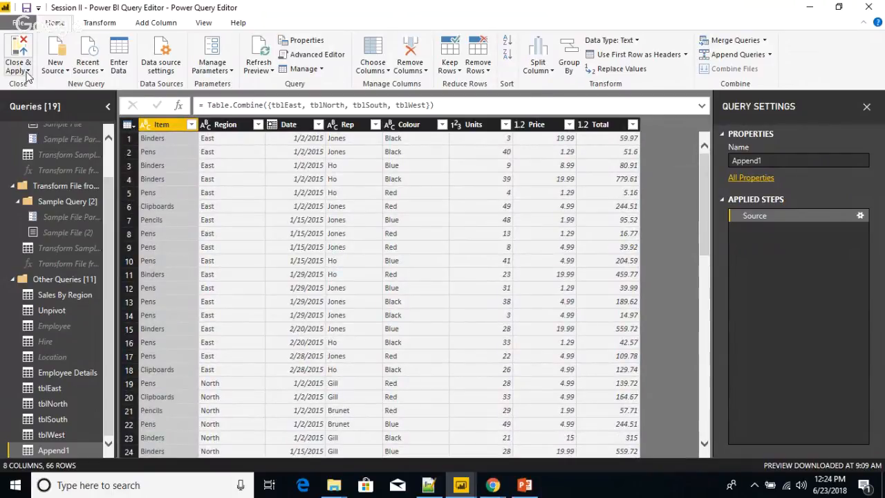
{"action": "left_click", "coordinate": [50, 388]}
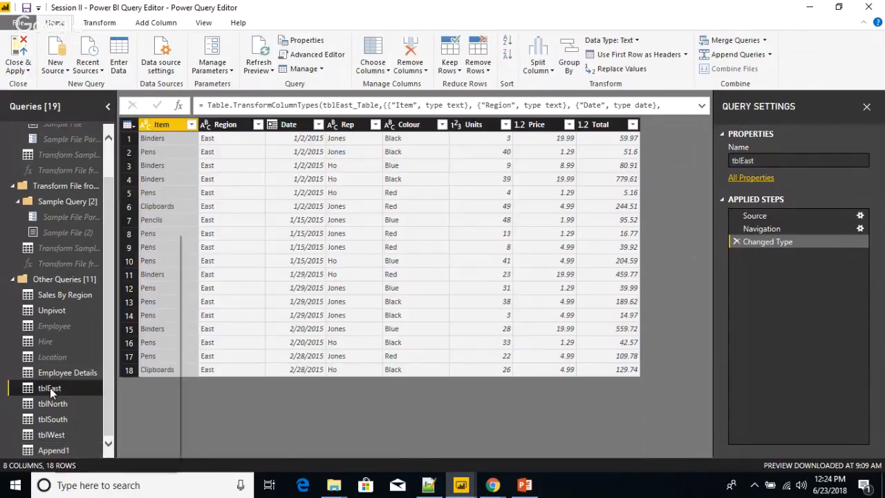
{"action": "right_click", "coordinate": [50, 387]}
{"action": "left_click", "coordinate": [56, 304]}
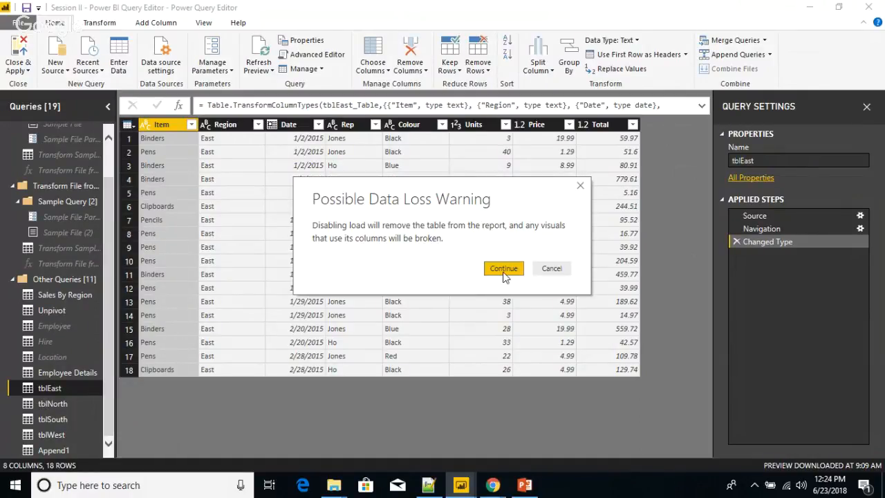
{"action": "left_click", "coordinate": [504, 274]}
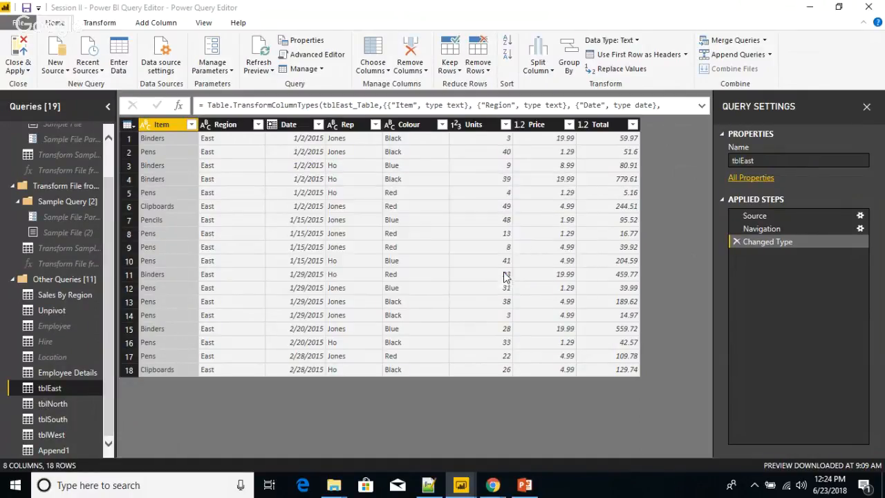
{"action": "left_click", "coordinate": [66, 402]}
{"action": "right_click", "coordinate": [67, 402]}
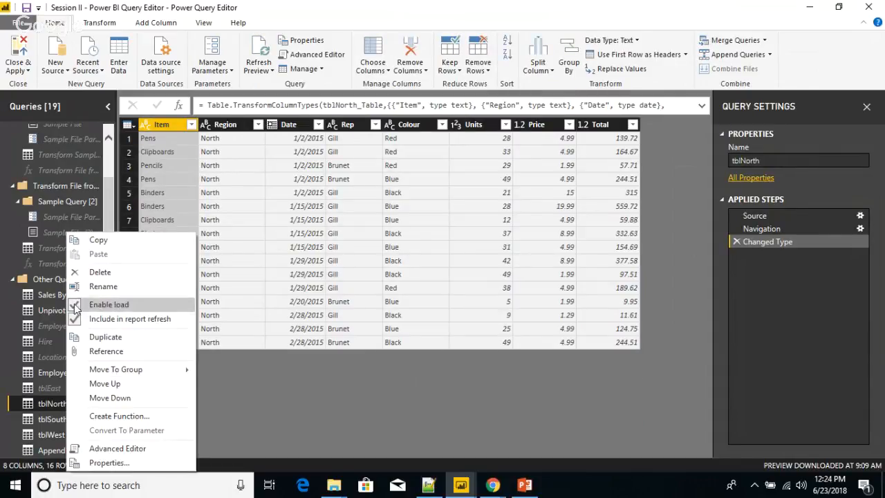
{"action": "left_click", "coordinate": [74, 306]}
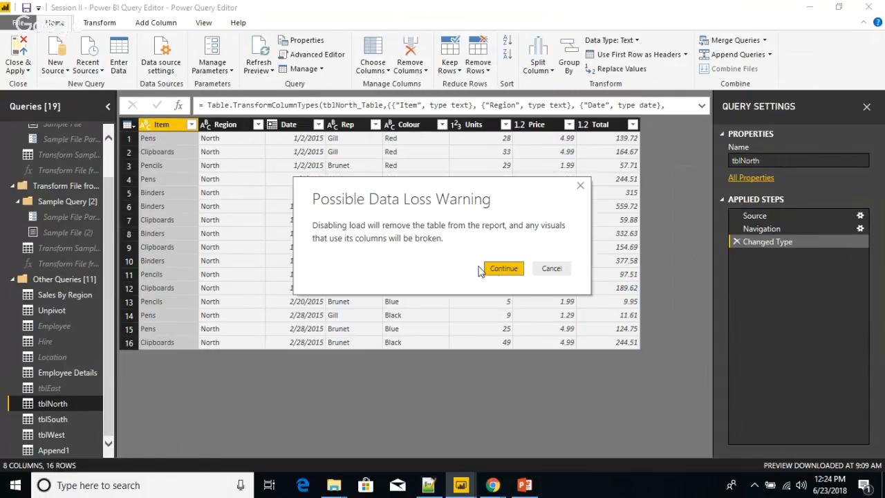
{"action": "left_click", "coordinate": [504, 269]}
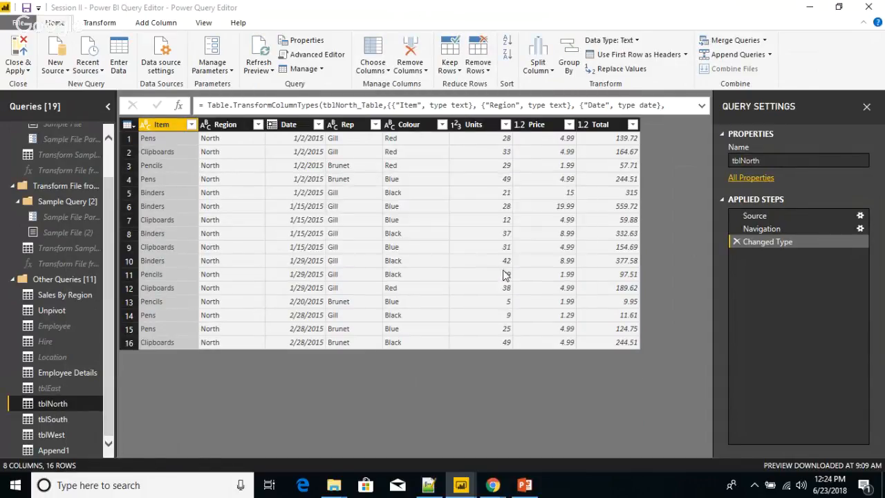
Step: Turn off Enable load for the tblSouth and tblWest queries and continue despite the possible data loss
{"action": "left_click", "coordinate": [60, 418]}
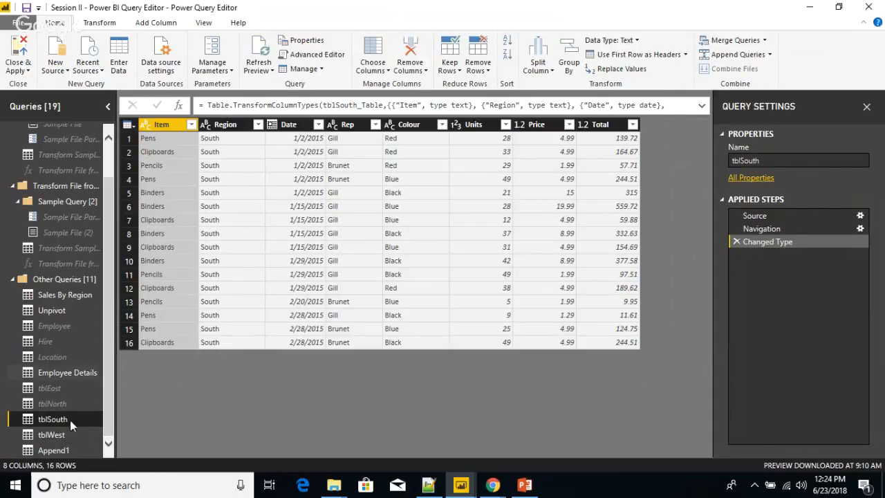
{"action": "right_click", "coordinate": [65, 419]}
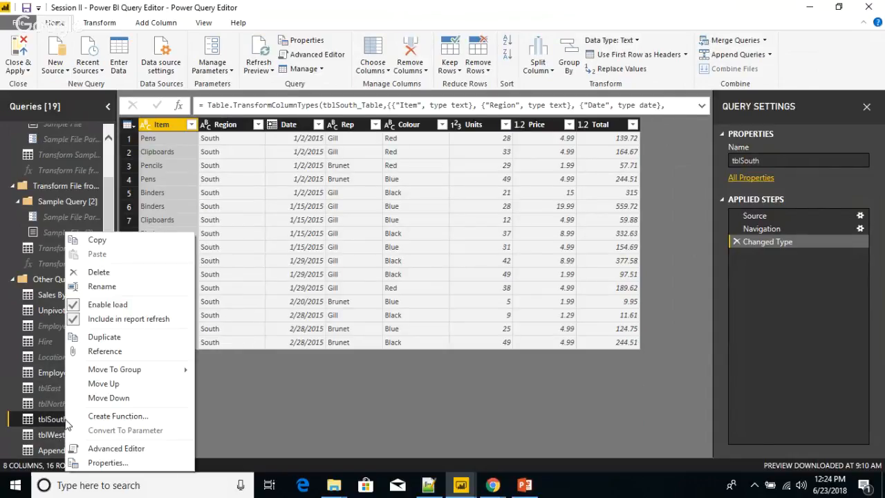
{"action": "left_click", "coordinate": [76, 307]}
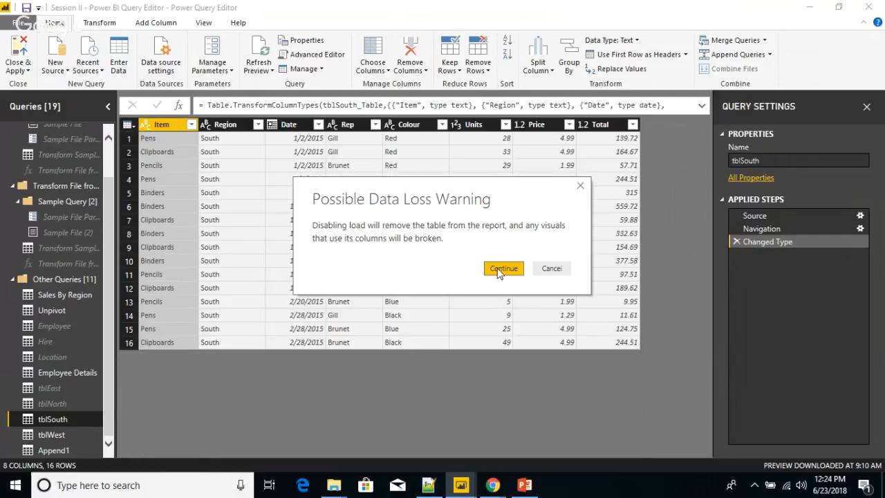
{"action": "left_click", "coordinate": [502, 269]}
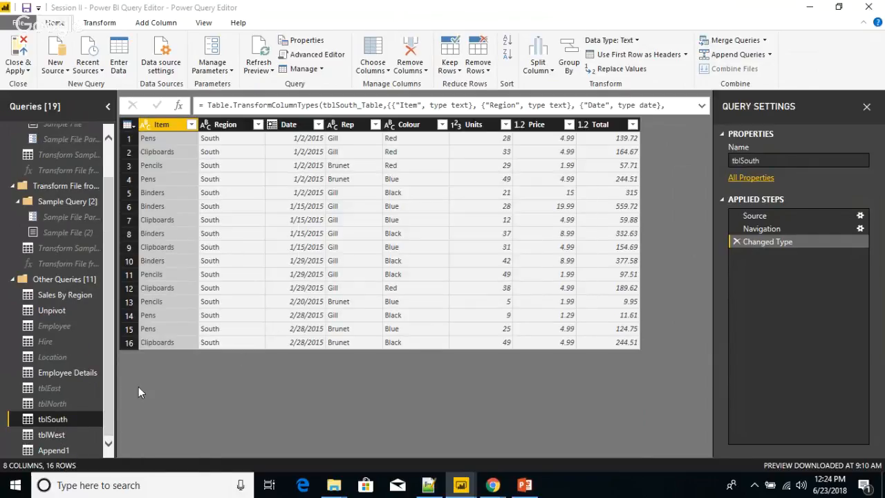
{"action": "left_click", "coordinate": [49, 434]}
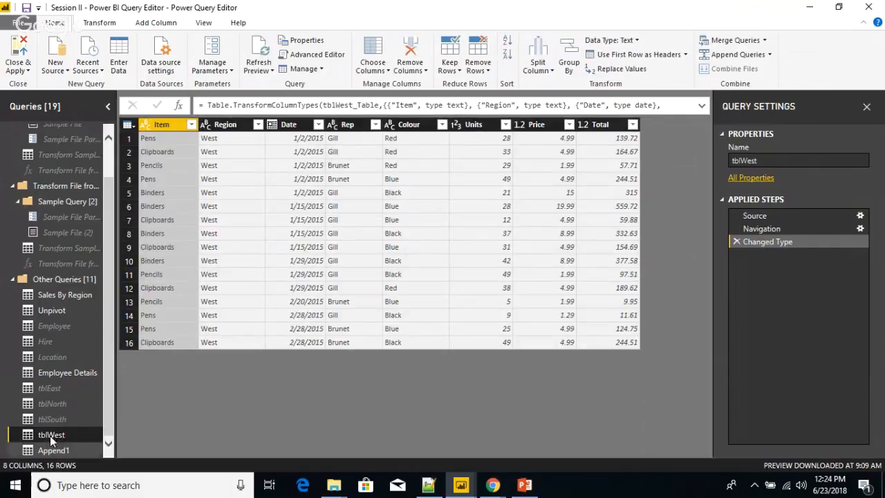
{"action": "right_click", "coordinate": [51, 434]}
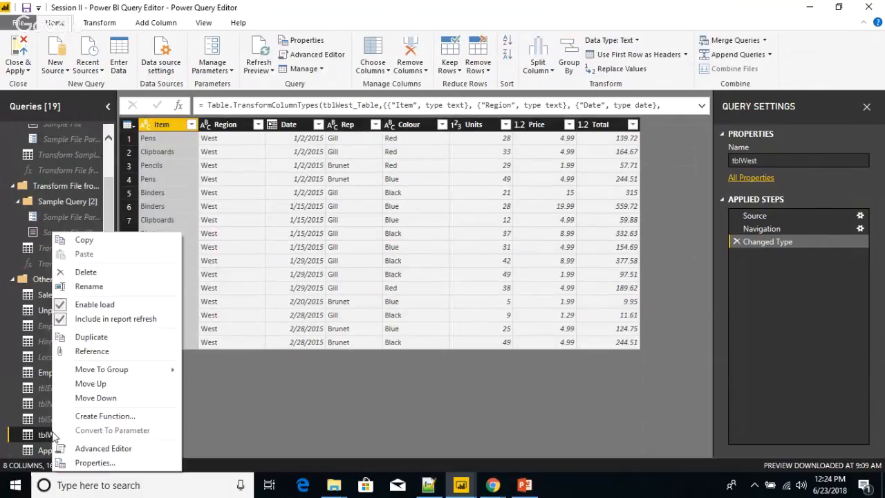
{"action": "left_click", "coordinate": [63, 309]}
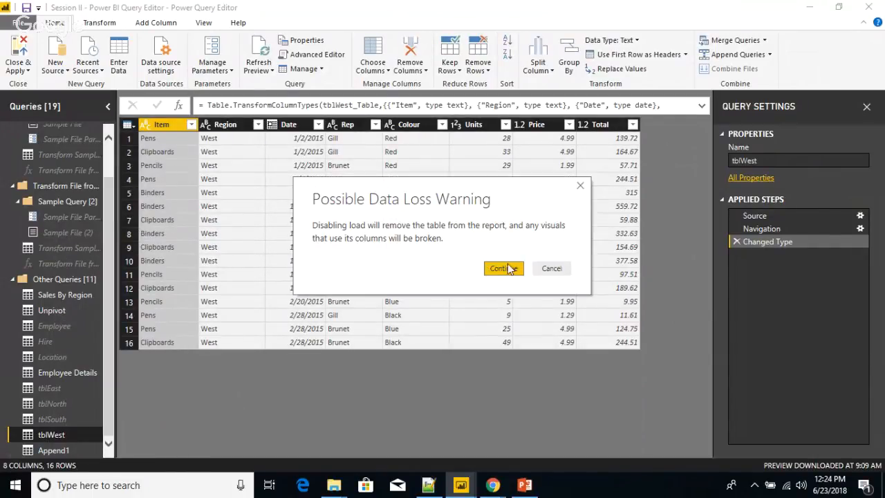
{"action": "left_click", "coordinate": [505, 268]}
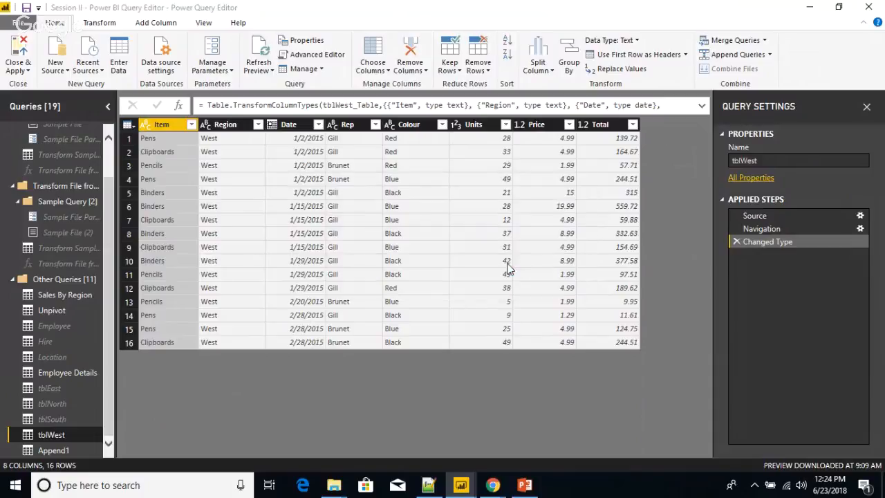
Step: Try to rename the Append1 query as Sales By Region and apply the changes
{"action": "left_click", "coordinate": [43, 451]}
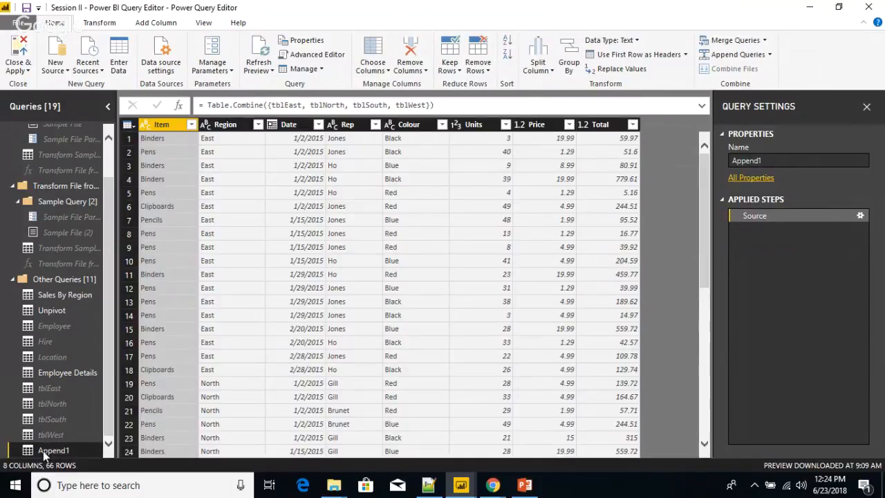
{"action": "left_click", "coordinate": [770, 161]}
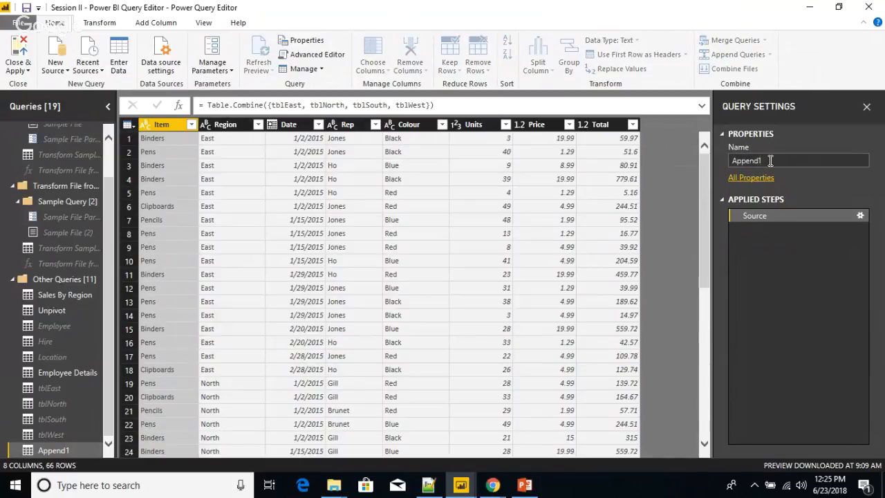
{"action": "double_click", "coordinate": [770, 160]}
{"action": "type", "text": "Sales By Region"}
{"action": "left_click", "coordinate": [27, 71]}
{"action": "left_click", "coordinate": [46, 85]}
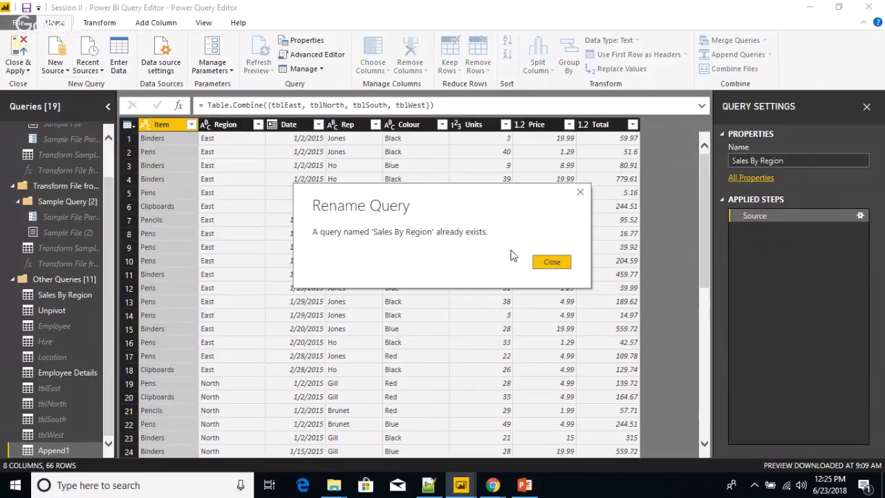
{"action": "left_click", "coordinate": [552, 260]}
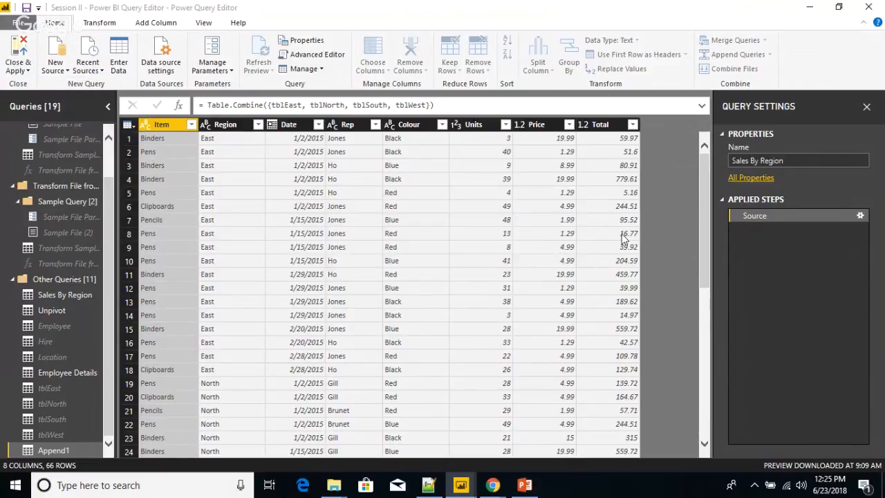
Step: Rename the Append1 query as Region Sales, then close the query editor and apply the changes
{"action": "left_click", "coordinate": [761, 161]}
{"action": "key", "text": "BackSpace"}
{"action": "key", "text": "BackSpace"}
{"action": "key", "text": "BackSpace"}
{"action": "key", "text": "BackSpace"}
{"action": "key", "text": "BackSpace"}
{"action": "key", "text": "BackSpace"}
{"action": "key", "text": "BackSpace"}
{"action": "key", "text": "BackSpace"}
{"action": "key", "text": "BackSpace"}
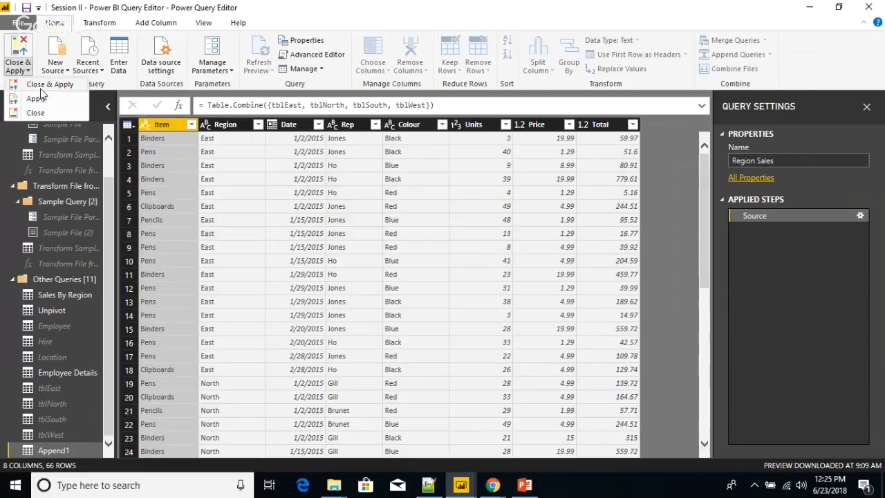
{"action": "left_click", "coordinate": [41, 84]}
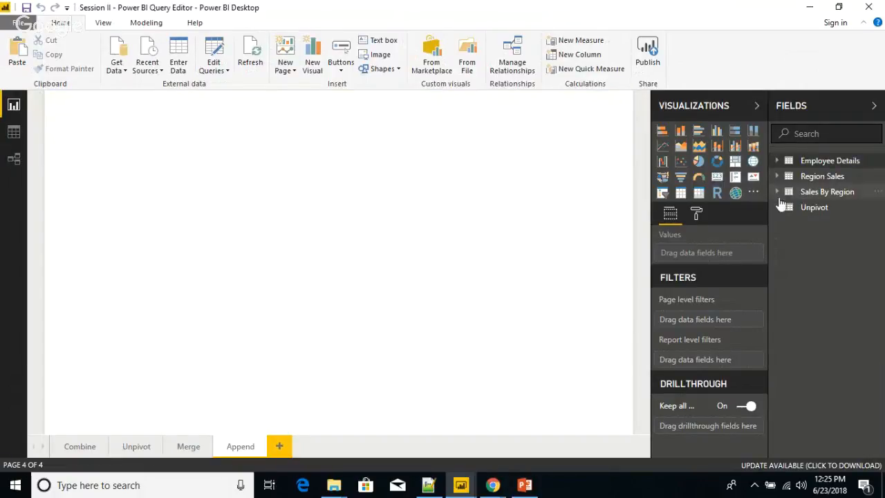
Step: Create a column chart of Total by Date from the Region Sales table on the Append page and enlarge it
{"action": "left_click", "coordinate": [779, 177]}
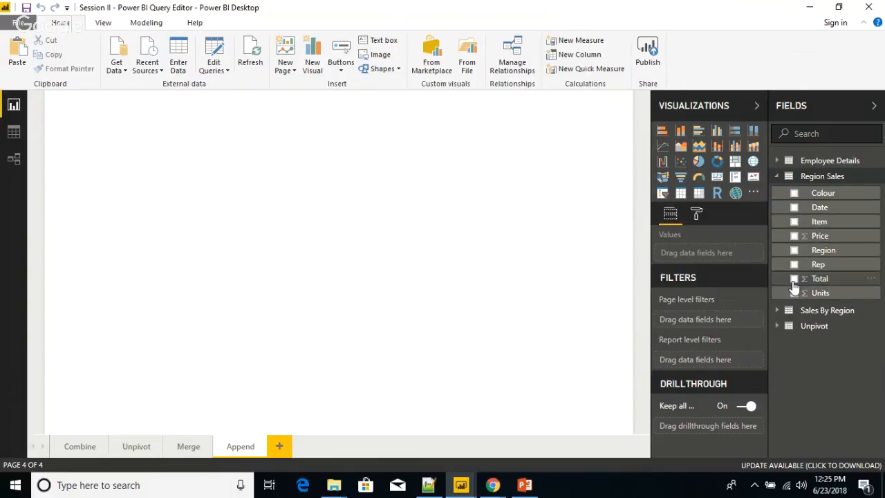
{"action": "left_click", "coordinate": [796, 215]}
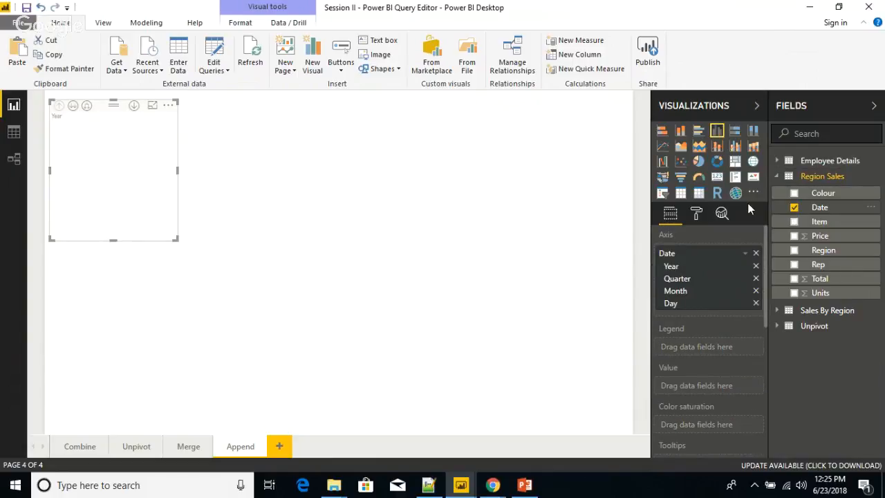
{"action": "left_click", "coordinate": [794, 281]}
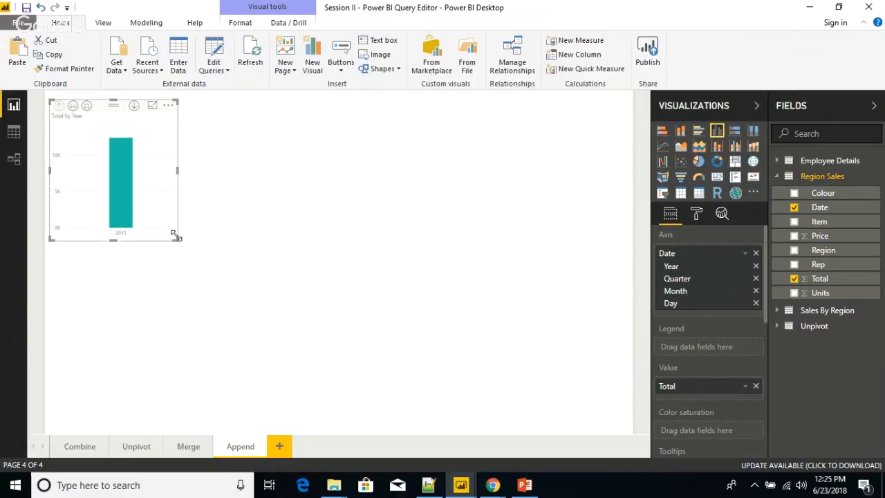
{"action": "left_click_drag", "start_coordinate": [177, 238], "coordinate": [432, 343]}
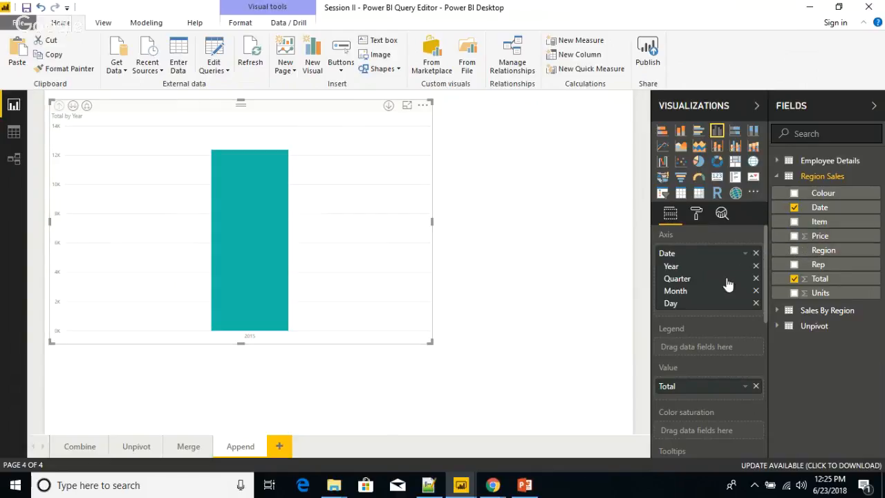
Step: Switch the chart's axis from Date Hierarchy to plain Date and enlarge the chart to nearly fill the page
{"action": "left_click", "coordinate": [746, 253]}
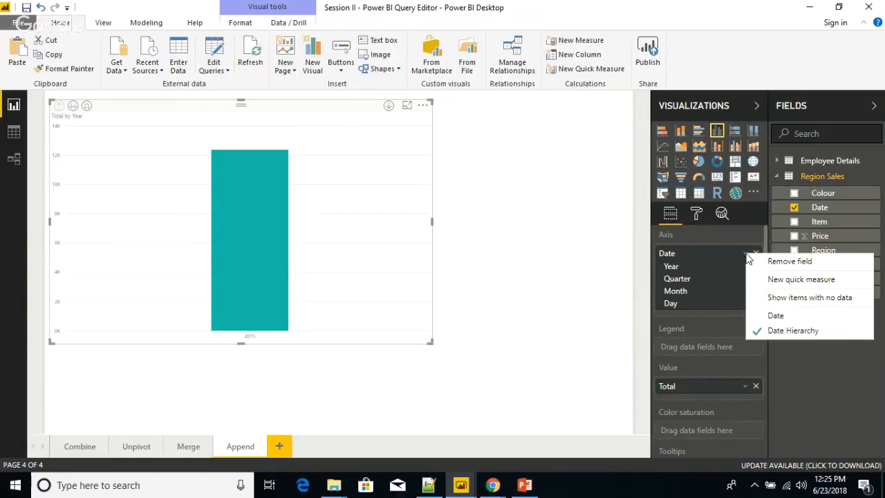
{"action": "left_click", "coordinate": [768, 314]}
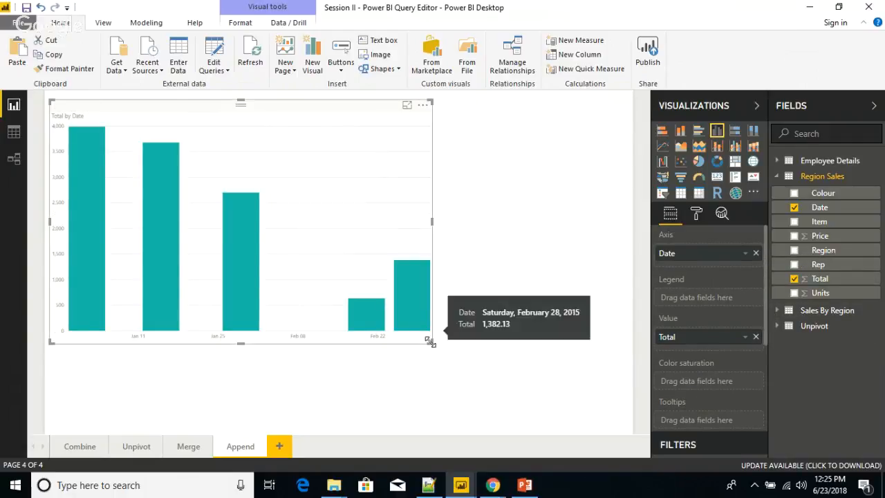
{"action": "left_click_drag", "start_coordinate": [432, 342], "coordinate": [616, 427]}
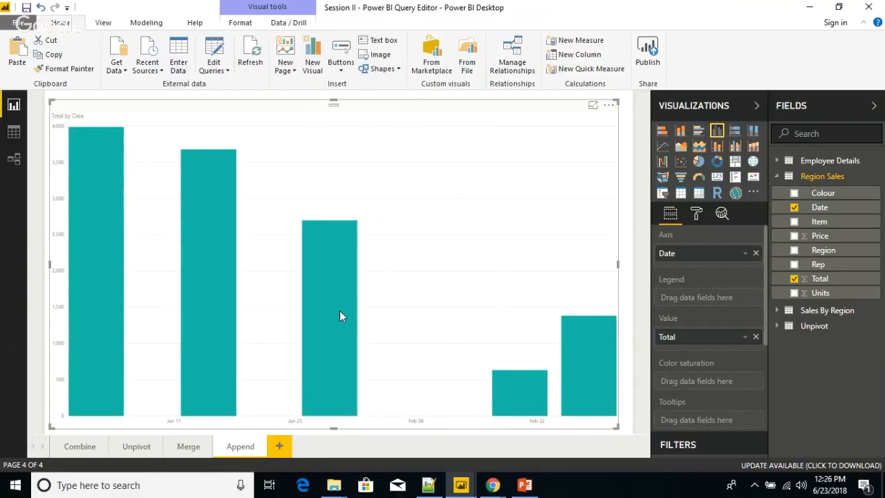
Step: Try the line, area and scatter chart types on the Total by Date visual
{"action": "mouse_move", "coordinate": [340, 316]}
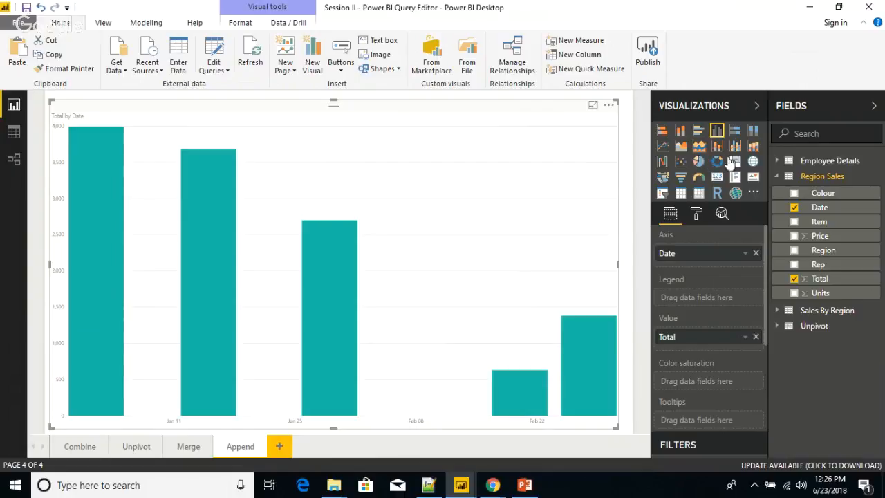
{"action": "left_click", "coordinate": [661, 147]}
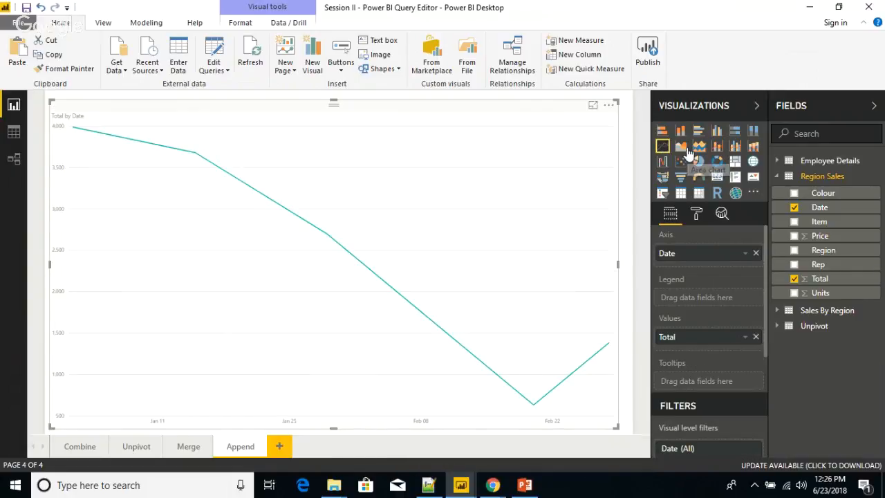
{"action": "left_click", "coordinate": [681, 146]}
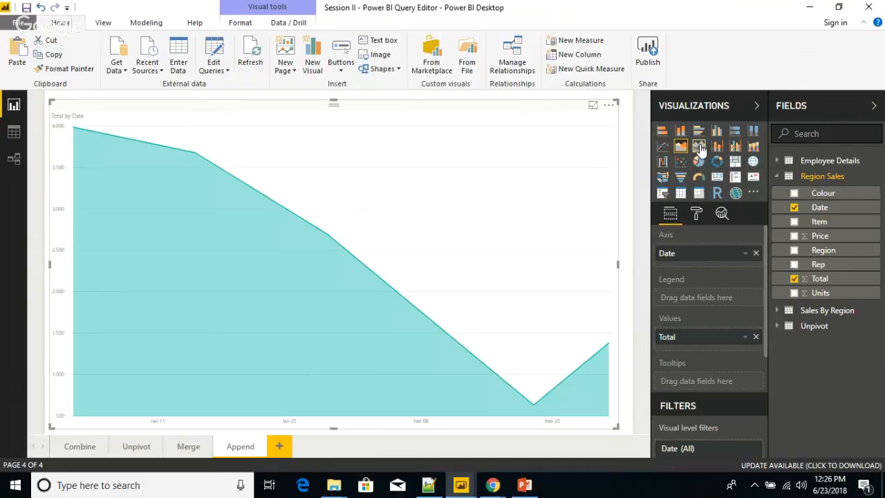
{"action": "left_click", "coordinate": [680, 162]}
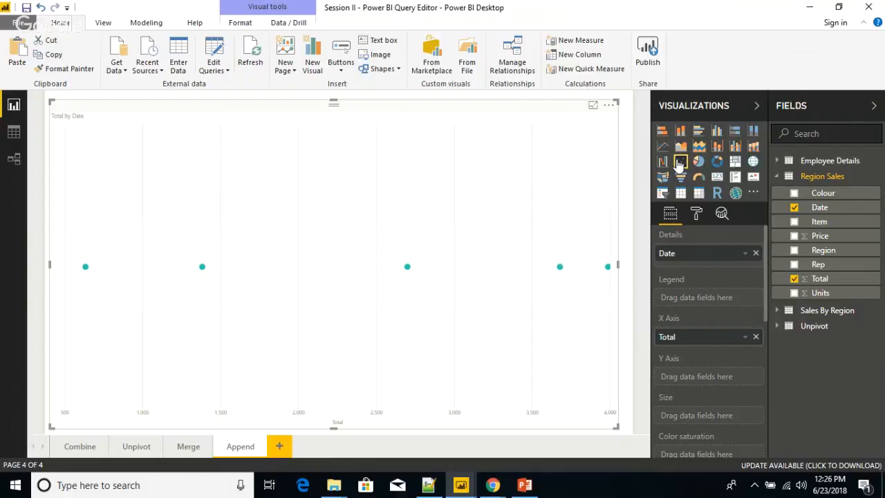
Step: Change the Total by Date visual to a waterfall chart, deselect it and save the report
{"action": "left_click", "coordinate": [662, 163]}
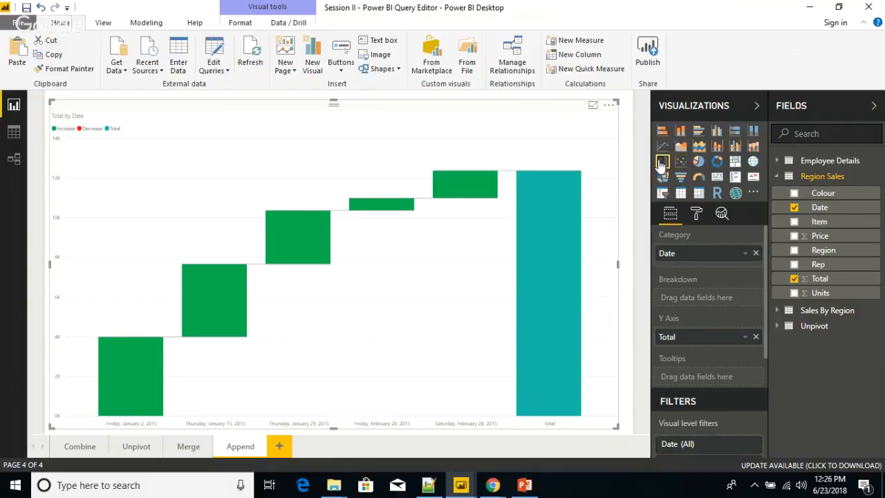
{"action": "left_click", "coordinate": [627, 176]}
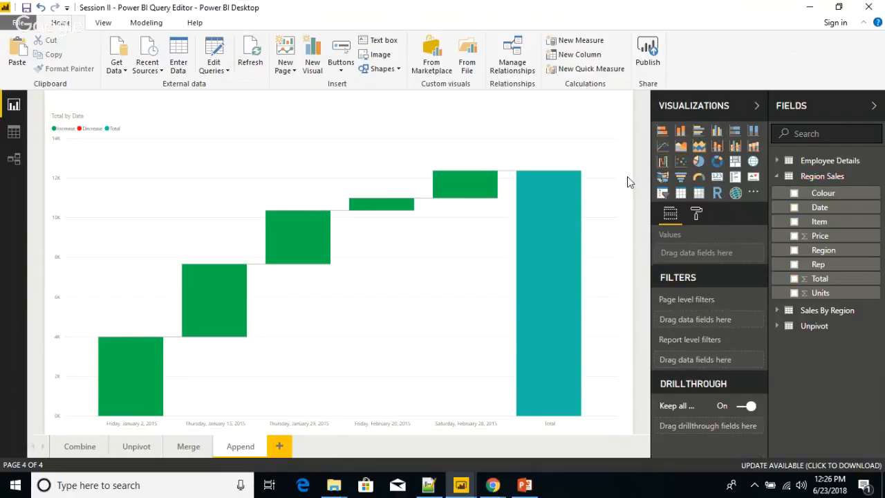
{"action": "left_click", "coordinate": [27, 8]}
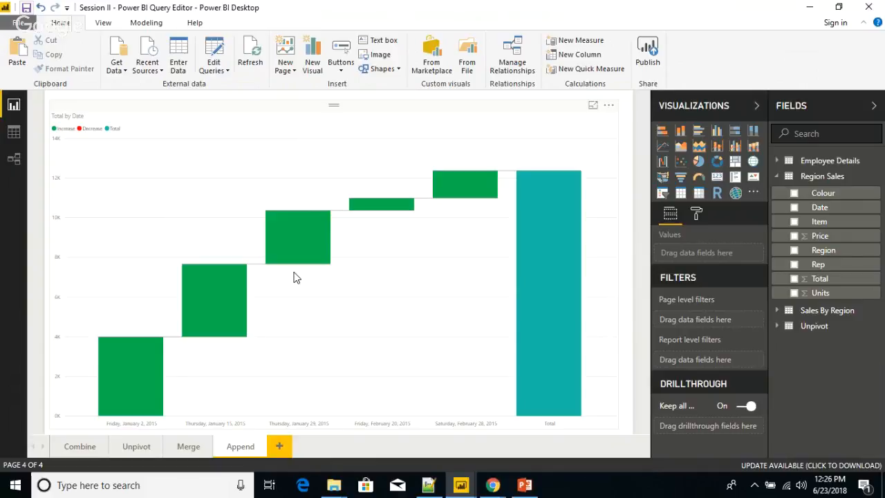
Step: Collapse the Region Sales table's fields and look through the Merge, Unpivot and Combine report pages
{"action": "left_click", "coordinate": [779, 177]}
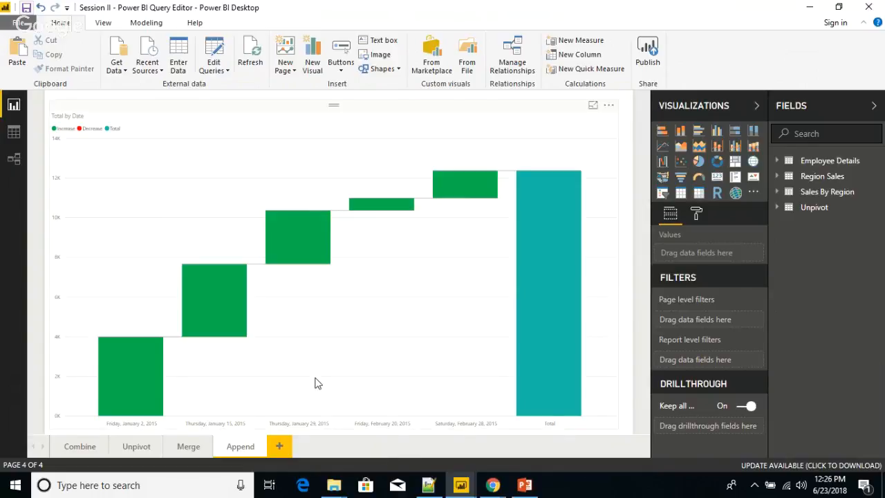
{"action": "left_click", "coordinate": [189, 447]}
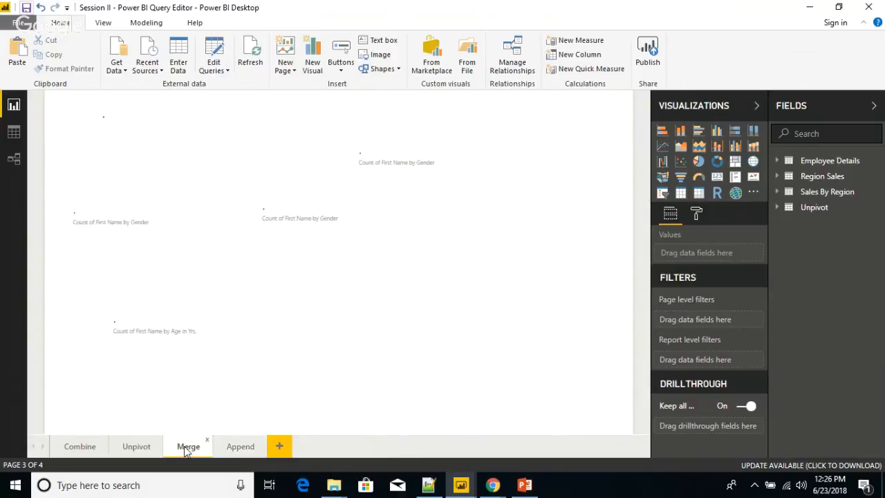
{"action": "left_click", "coordinate": [138, 447]}
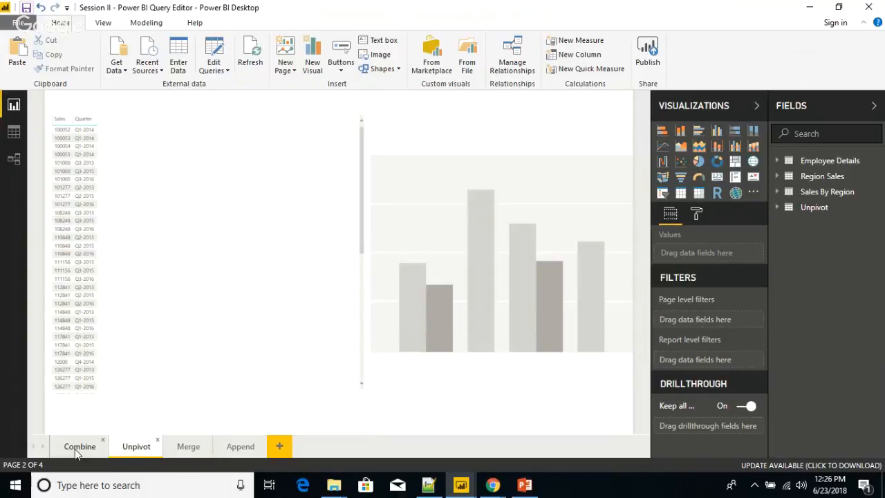
{"action": "left_click", "coordinate": [78, 447]}
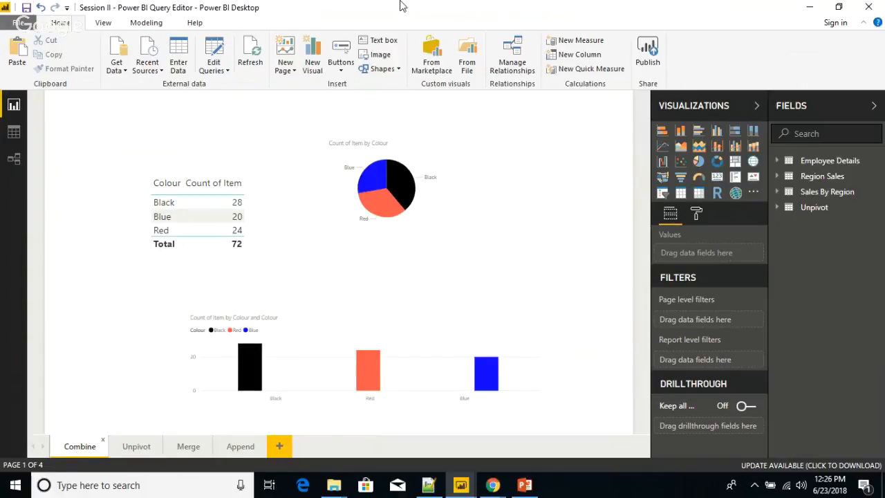
Step: Switch to the Google Hangouts sharing window in Chrome and stop sharing the screen
{"action": "mouse_move", "coordinate": [454, 486]}
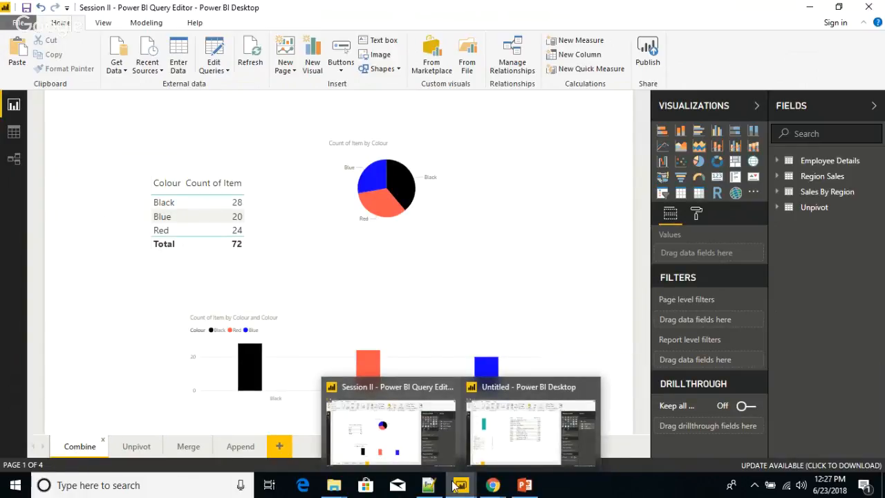
{"action": "mouse_move", "coordinate": [493, 488]}
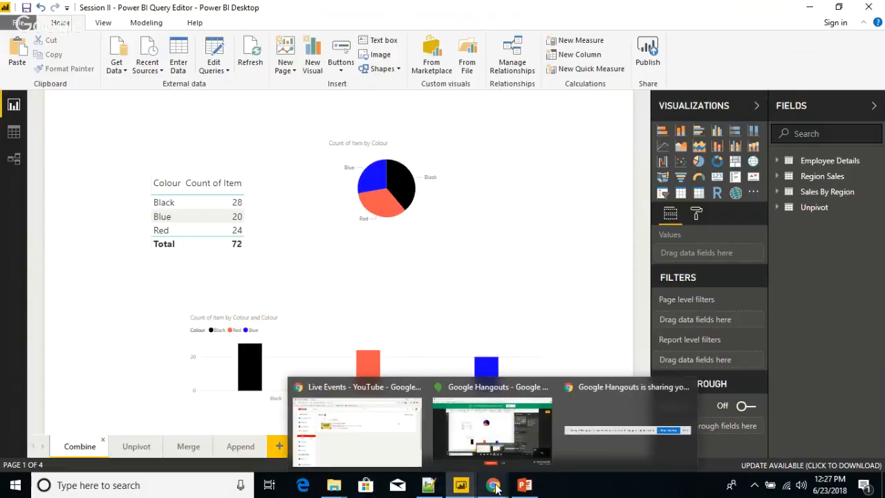
{"action": "mouse_move", "coordinate": [537, 454]}
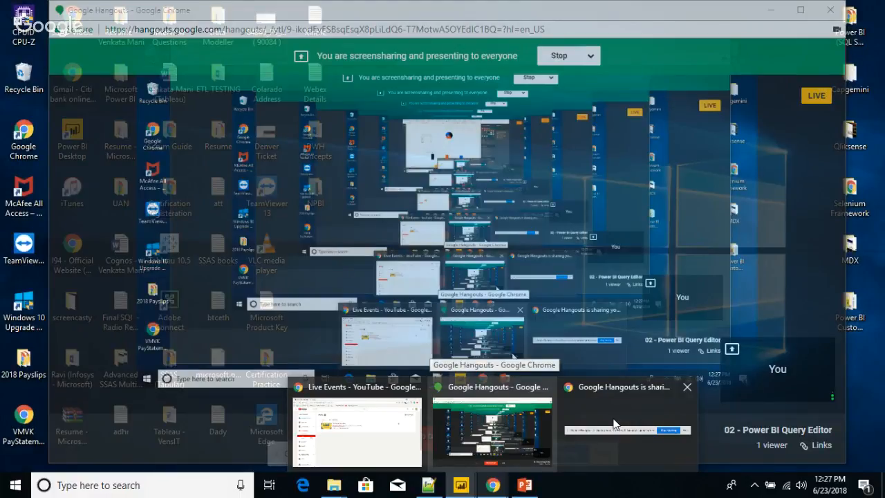
{"action": "left_click", "coordinate": [613, 423]}
{"action": "left_click", "coordinate": [573, 448]}
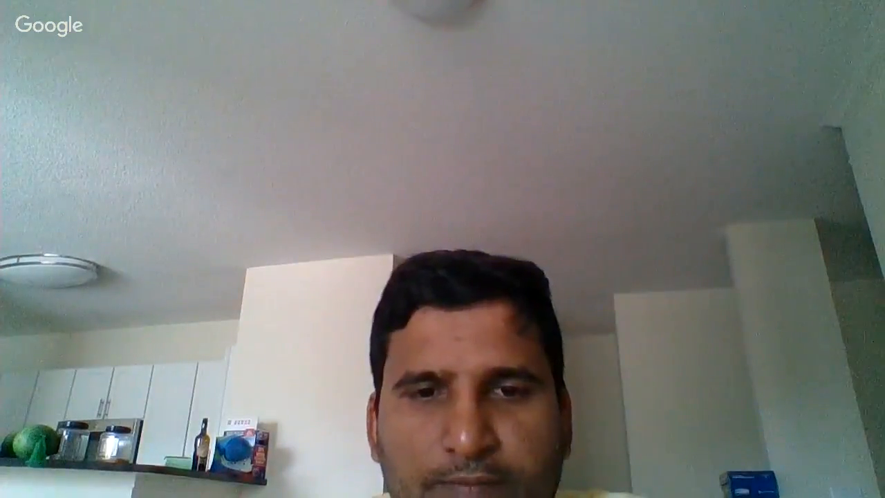